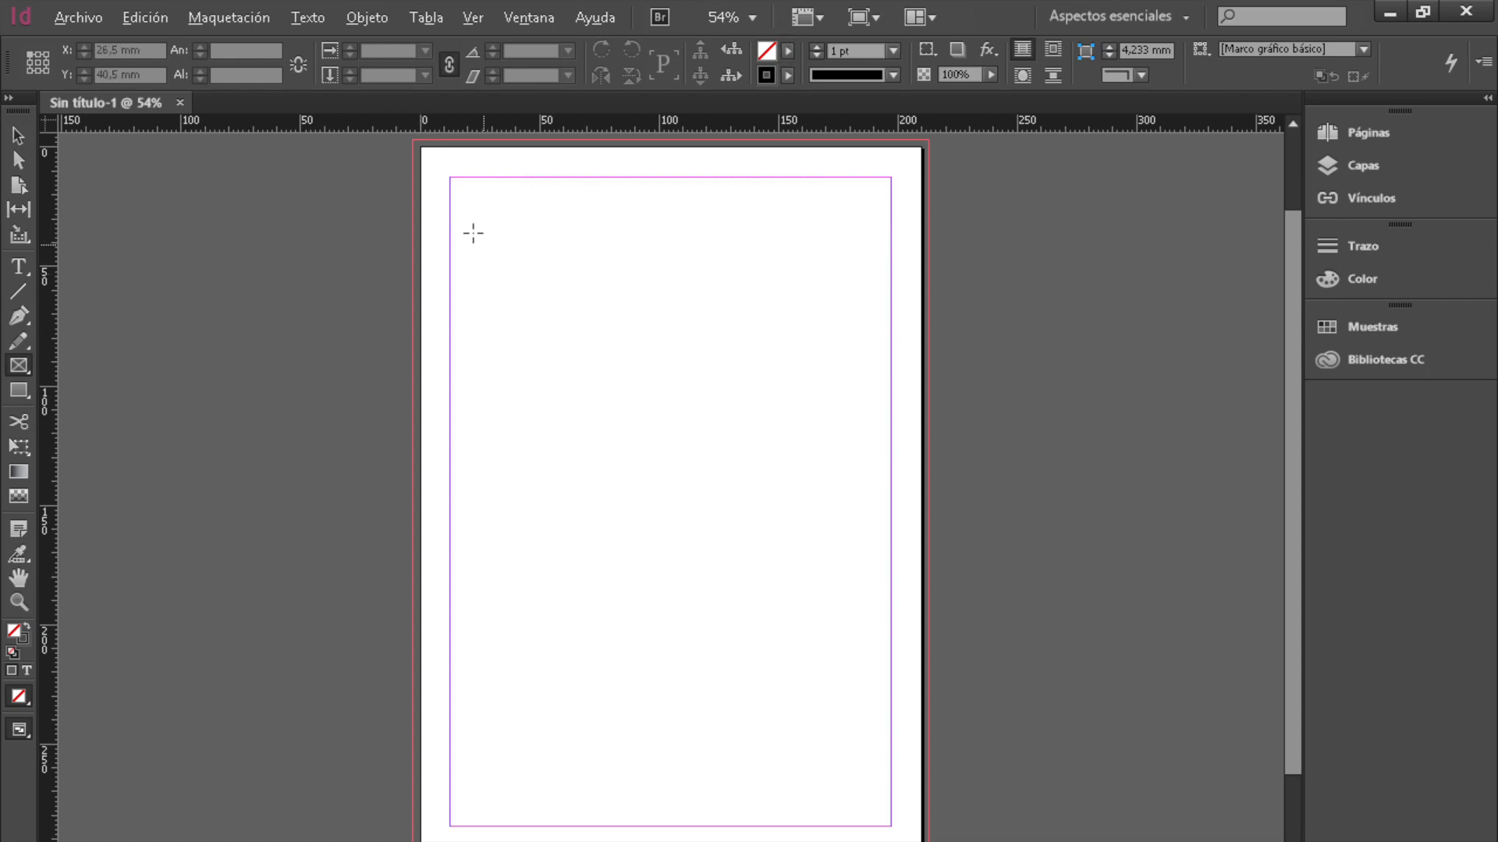
Draw trial rectangular frames, one about 102 × 62 mm at the page's upper-left margin corner and one about 157 × 112 mm below it.
{"action": "left_click_drag", "start_coordinate": [450, 178], "coordinate": [694, 326]}
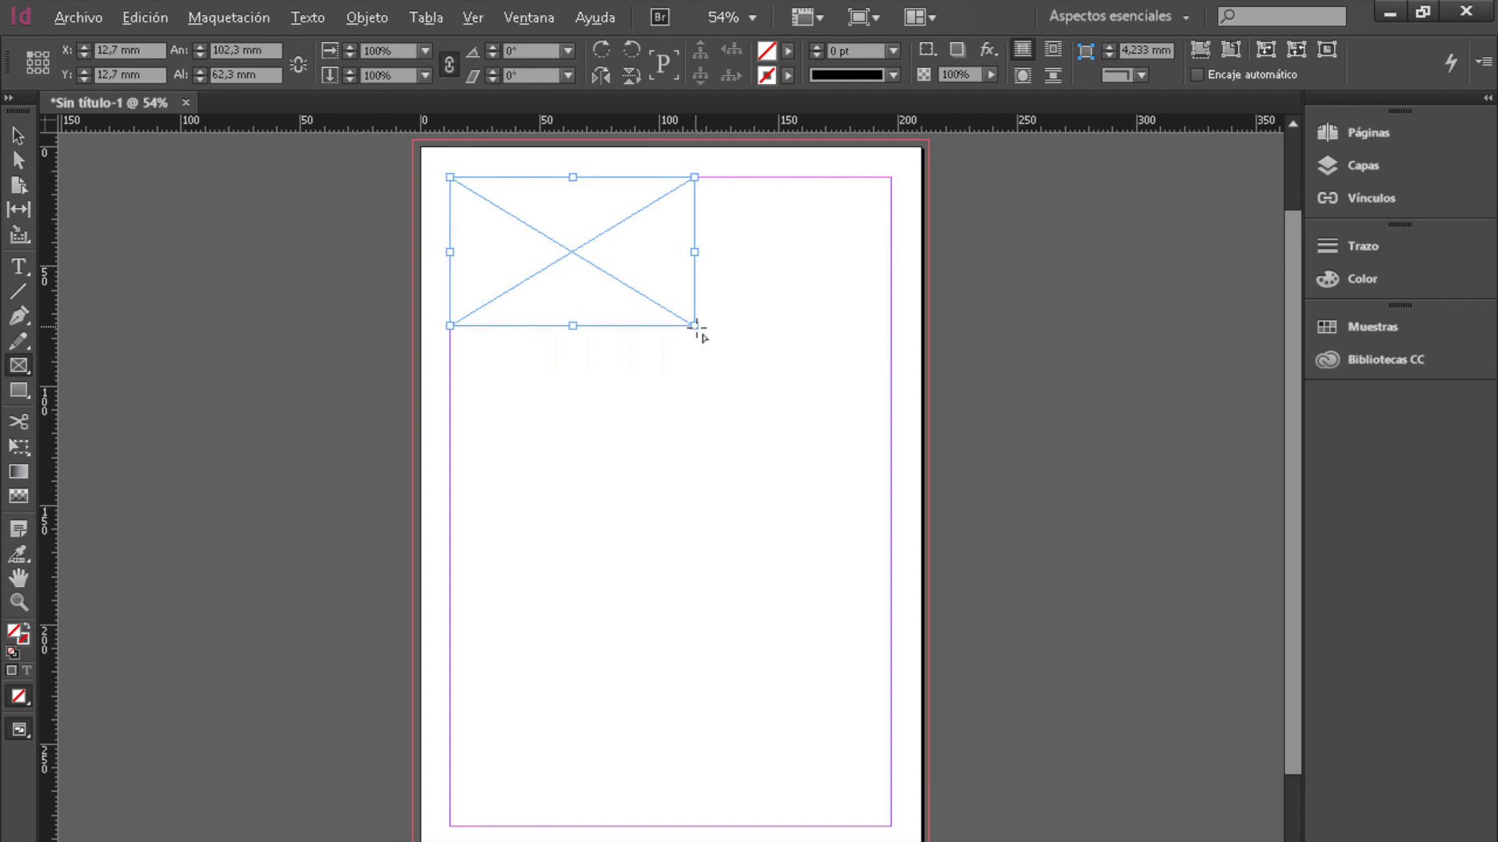
{"action": "mouse_move", "coordinate": [451, 410]}
{"action": "left_mouse_down"}
{"action": "mouse_move", "coordinate": [575, 524]}
{"action": "mouse_move", "coordinate": [607, 527]}
{"action": "mouse_move", "coordinate": [465, 389]}
{"action": "mouse_move", "coordinate": [569, 513]}
{"action": "mouse_move", "coordinate": [741, 509]}
{"action": "left_mouse_up"}
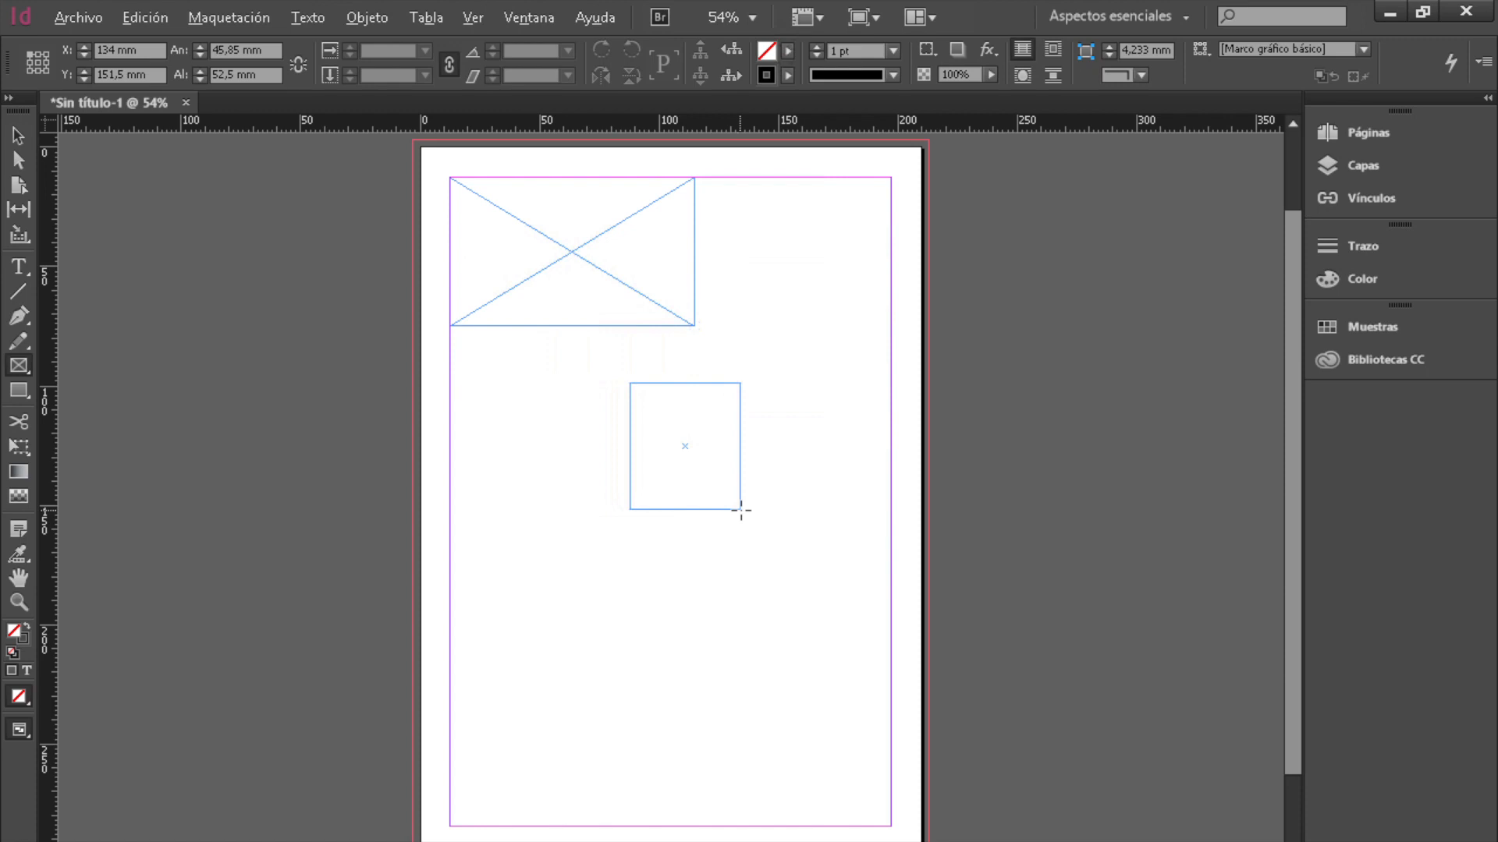
{"action": "mouse_move", "coordinate": [741, 511]}
{"action": "left_mouse_down"}
{"action": "mouse_move", "coordinate": [749, 588]}
{"action": "mouse_move", "coordinate": [845, 590]}
{"action": "mouse_move", "coordinate": [846, 563]}
{"action": "mouse_move", "coordinate": [822, 546]}
{"action": "mouse_move", "coordinate": [668, 551]}
{"action": "mouse_move", "coordinate": [709, 552]}
{"action": "mouse_move", "coordinate": [833, 611]}
{"action": "left_mouse_up"}
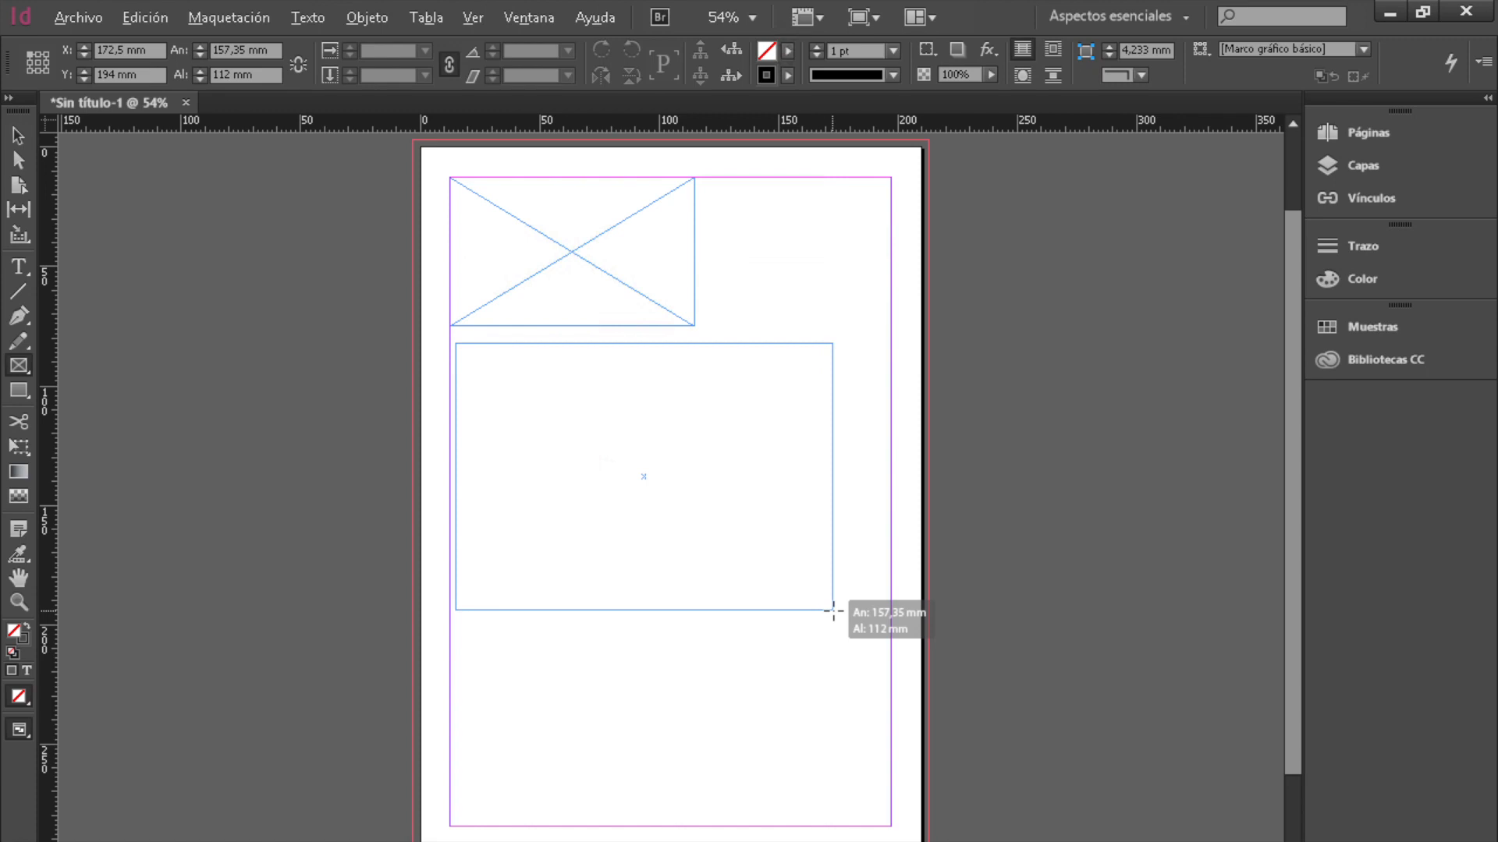
{"action": "left_click_drag", "start_coordinate": [833, 610], "coordinate": [833, 611]}
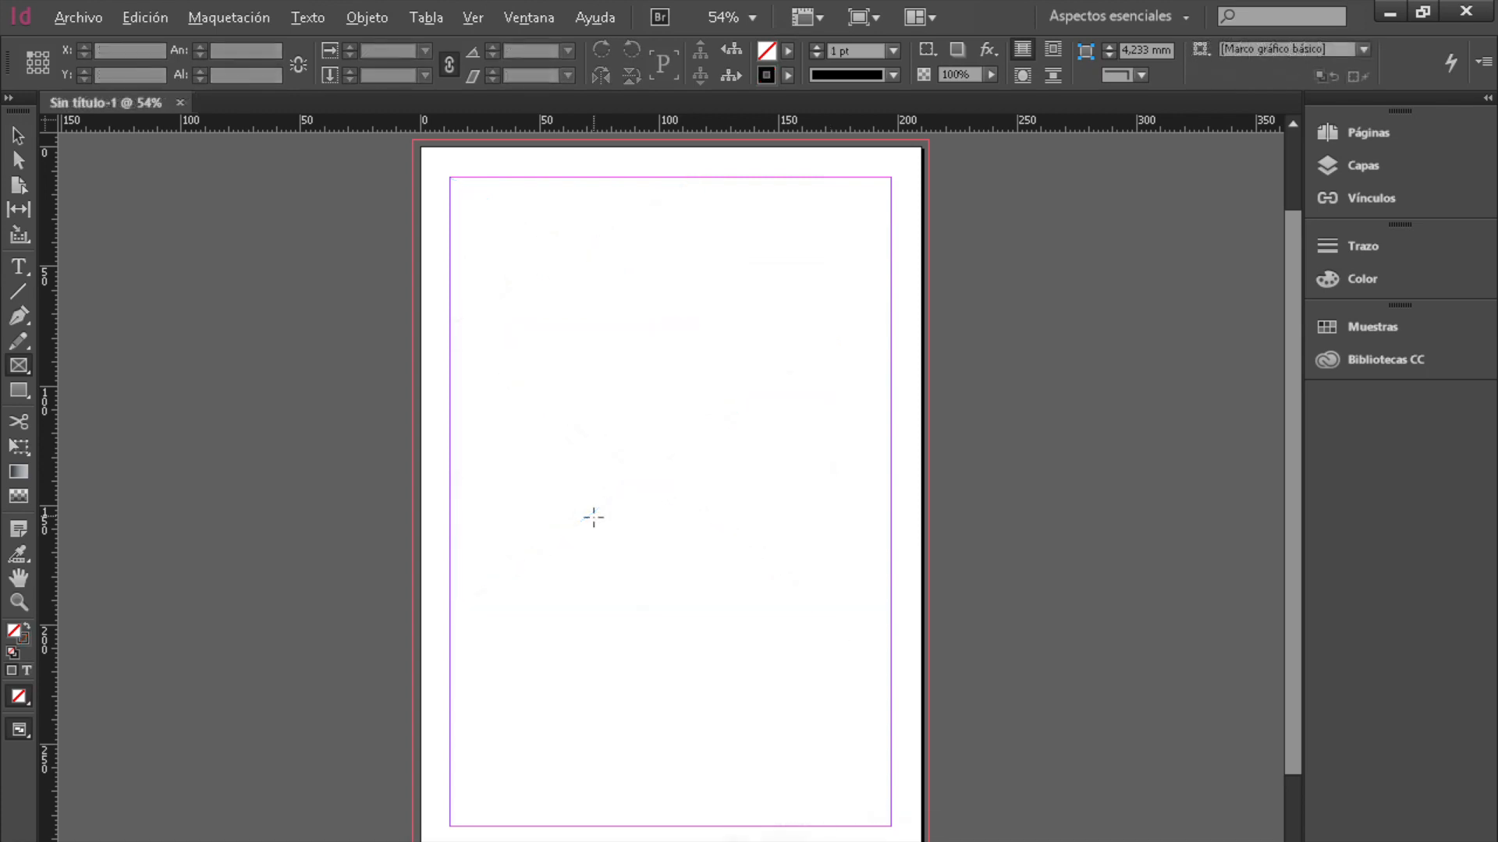
{"action": "left_click_drag", "start_coordinate": [491, 262], "coordinate": [695, 535]}
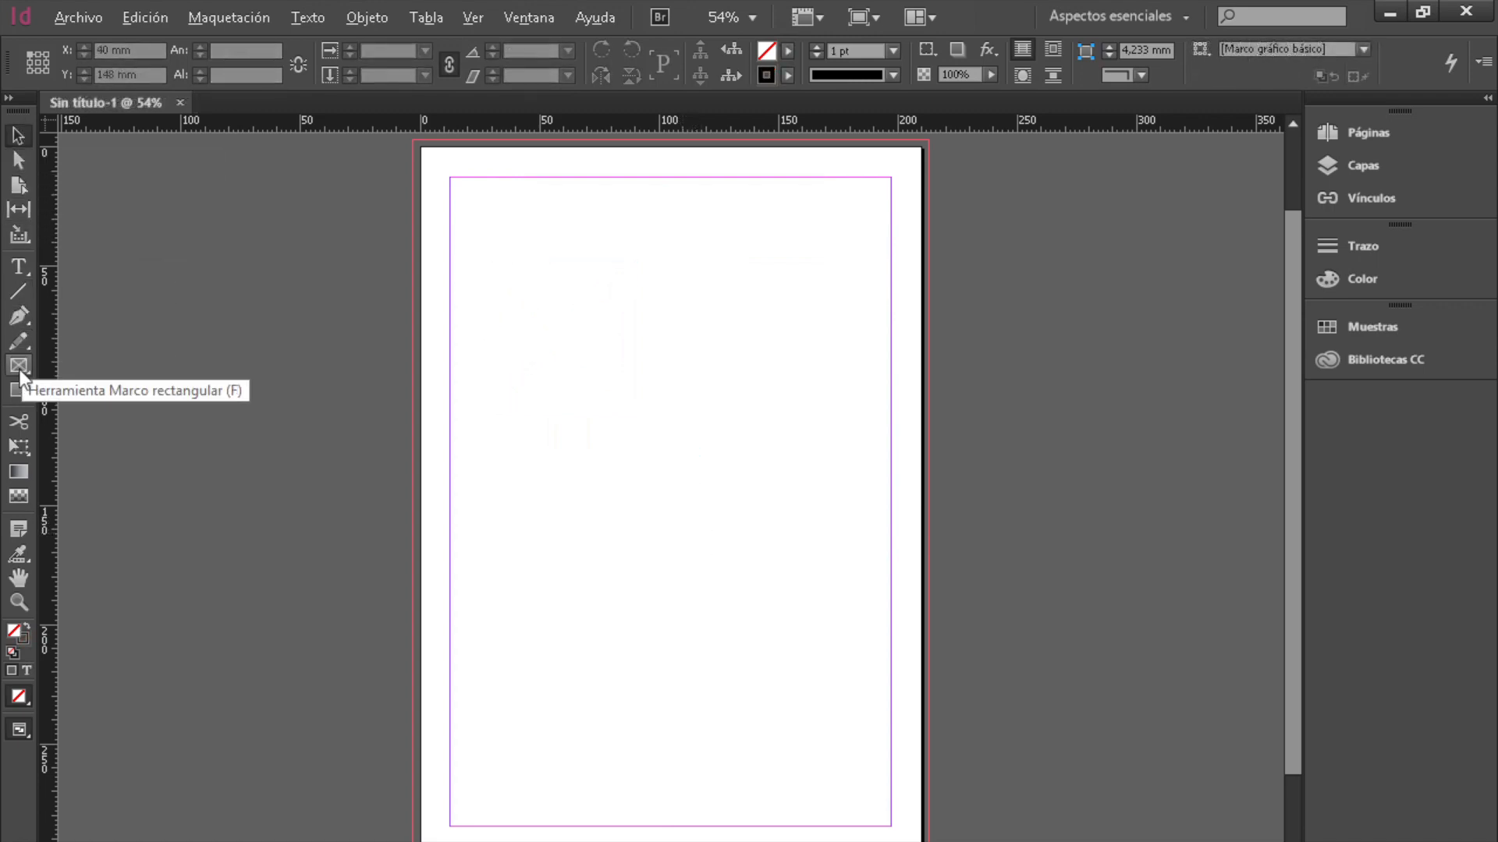
Create a rectangular frame with an exact size of 30 mm wide by 25 mm high, and undo it.
{"action": "left_click", "coordinate": [19, 369]}
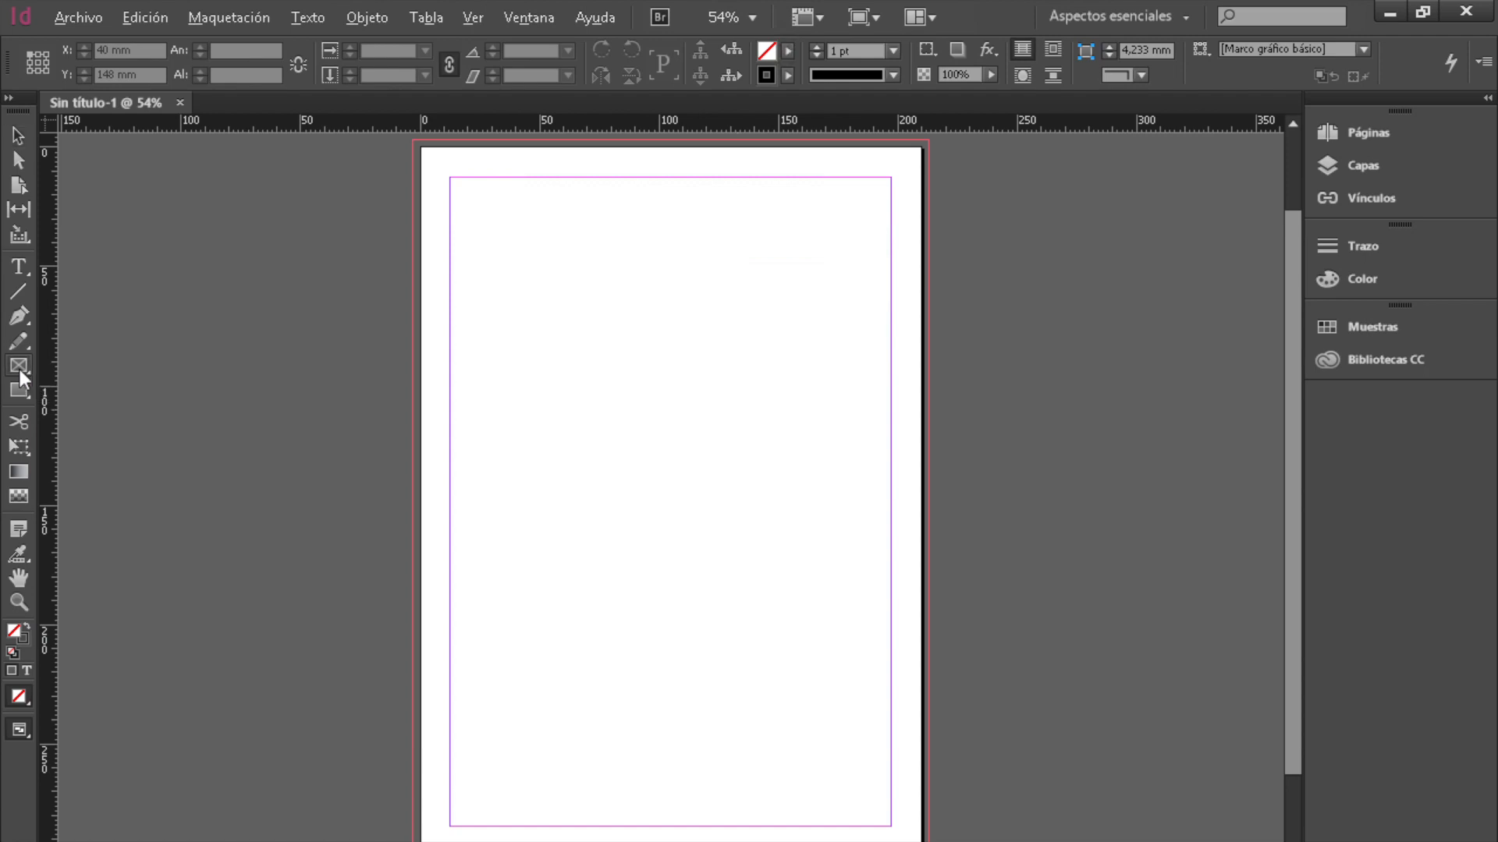
{"action": "left_click", "coordinate": [554, 365]}
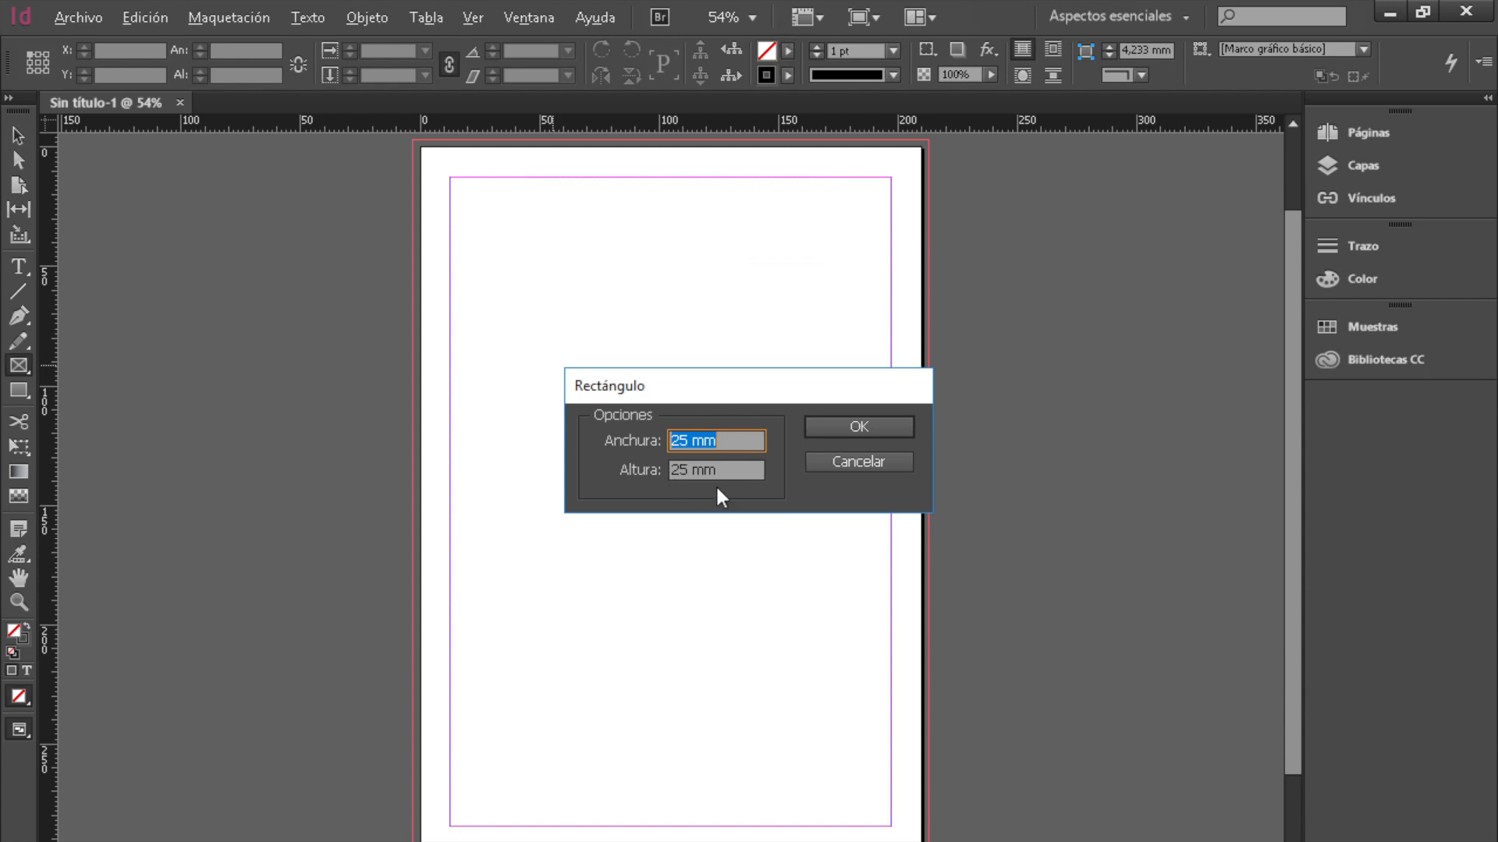
{"action": "left_click_drag", "start_coordinate": [689, 441], "coordinate": [674, 440]}
{"action": "type", "text": "30"}
{"action": "left_click", "coordinate": [876, 427]}
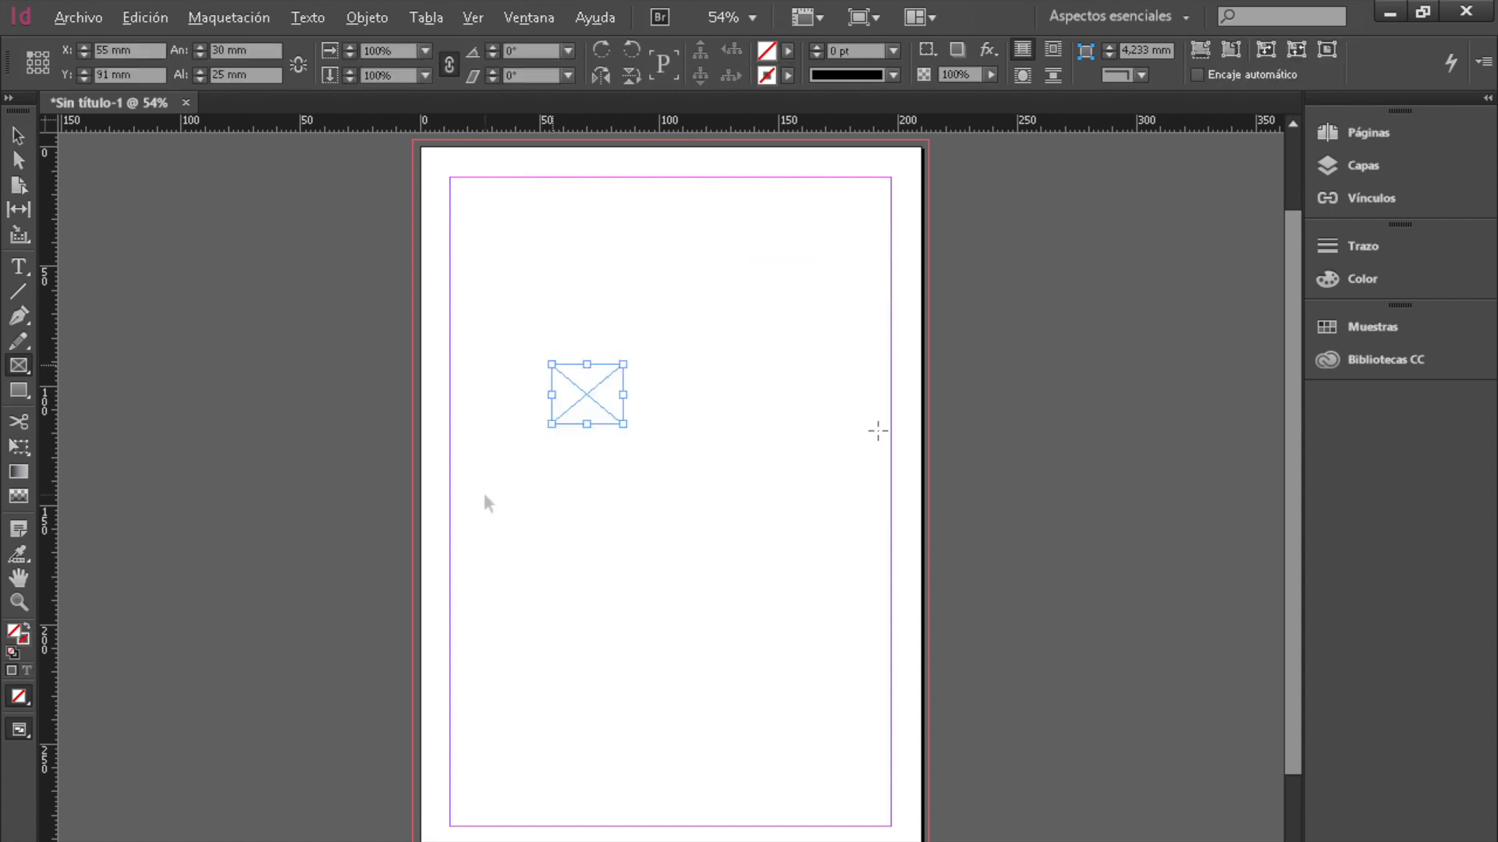
{"action": "key", "text": "ctrl+z"}
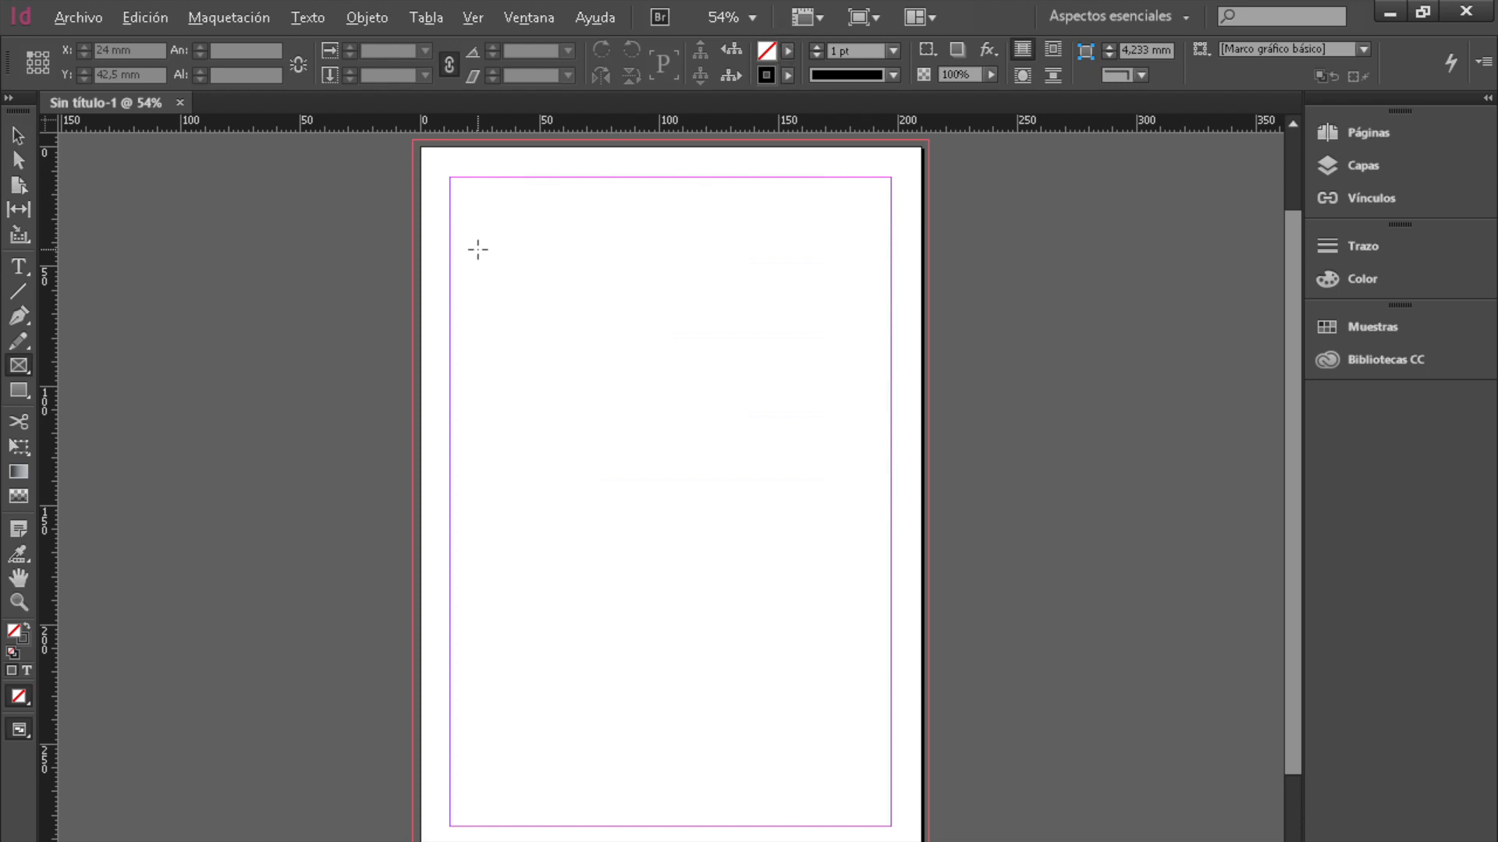
Draw a 3 × 3 grid of rectangular frames spanning the margin width from the page's upper margin, about 184.6 × 70.8 mm overall.
{"action": "left_click_drag", "start_coordinate": [453, 180], "coordinate": [736, 321]}
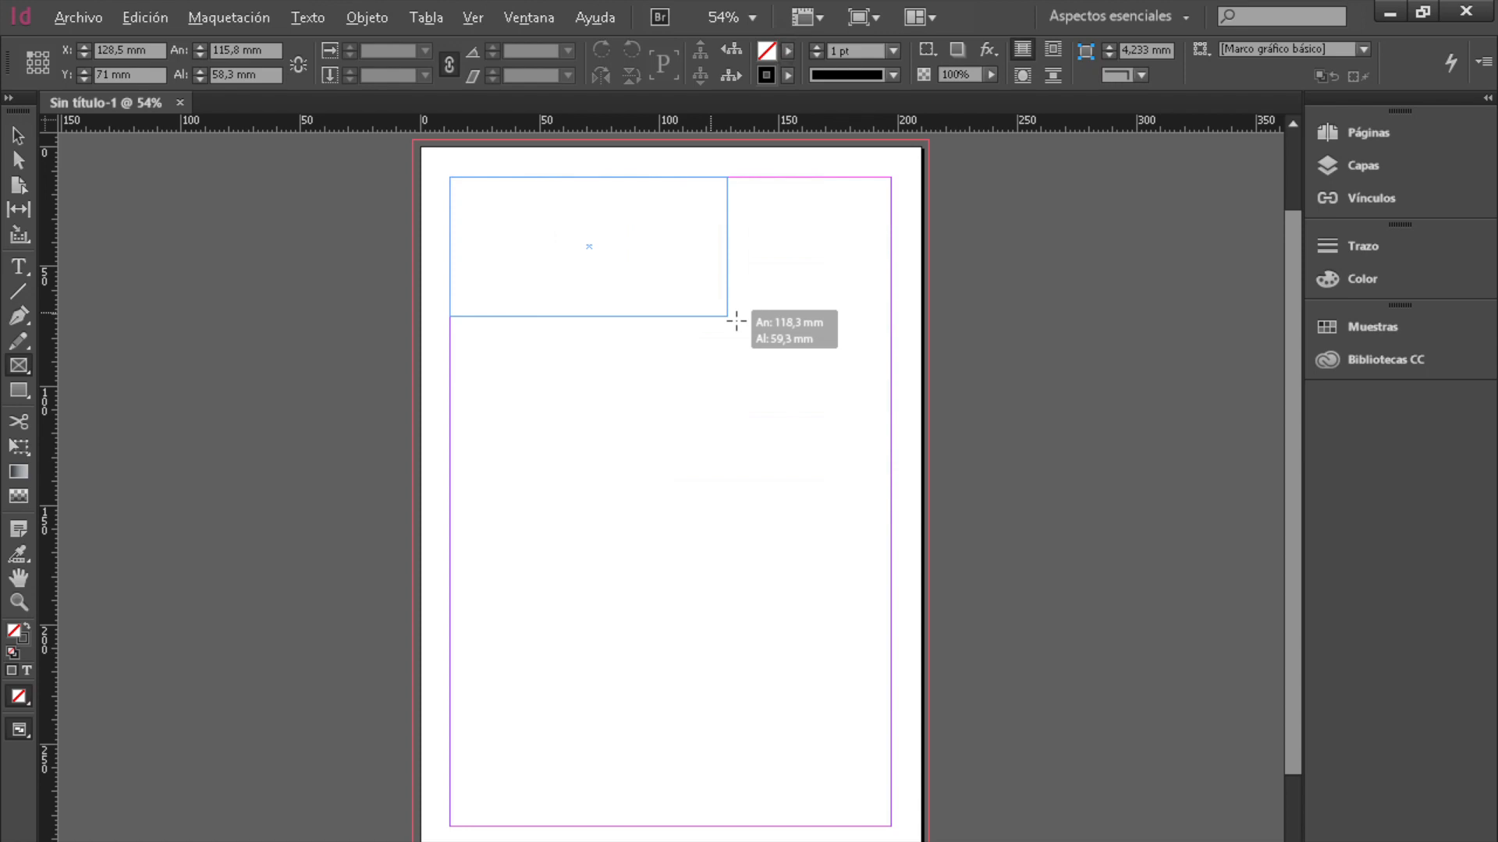
{"action": "left_click_drag", "start_coordinate": [736, 321], "coordinate": [890, 347]}
{"action": "key", "text": "Up"}
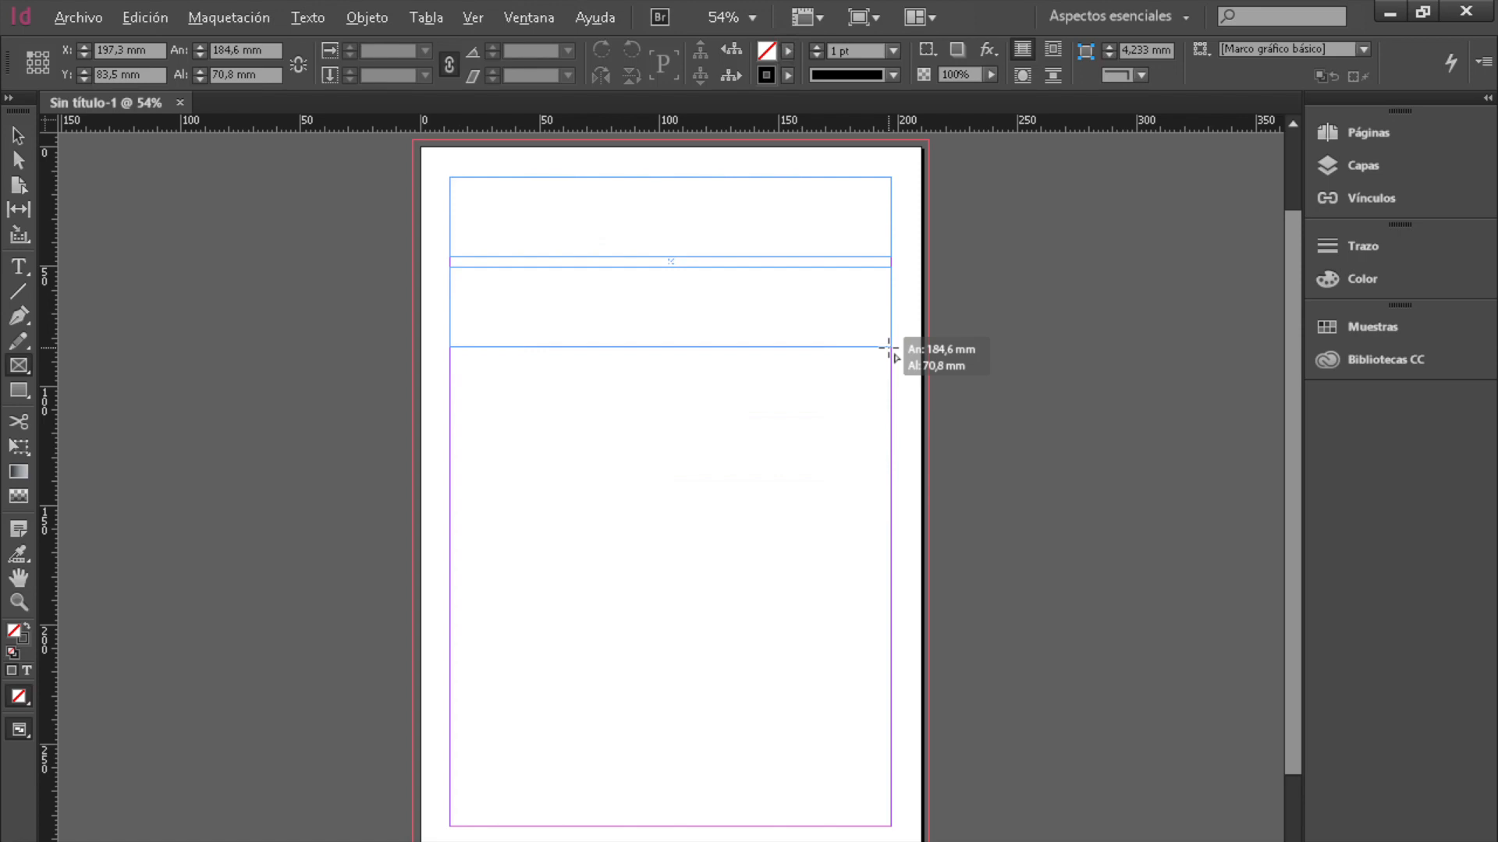
{"action": "key", "text": "Up"}
{"action": "left_click_drag", "start_coordinate": [889, 347], "coordinate": [889, 347]}
{"action": "key", "text": "Right"}
{"action": "key", "text": "Right"}
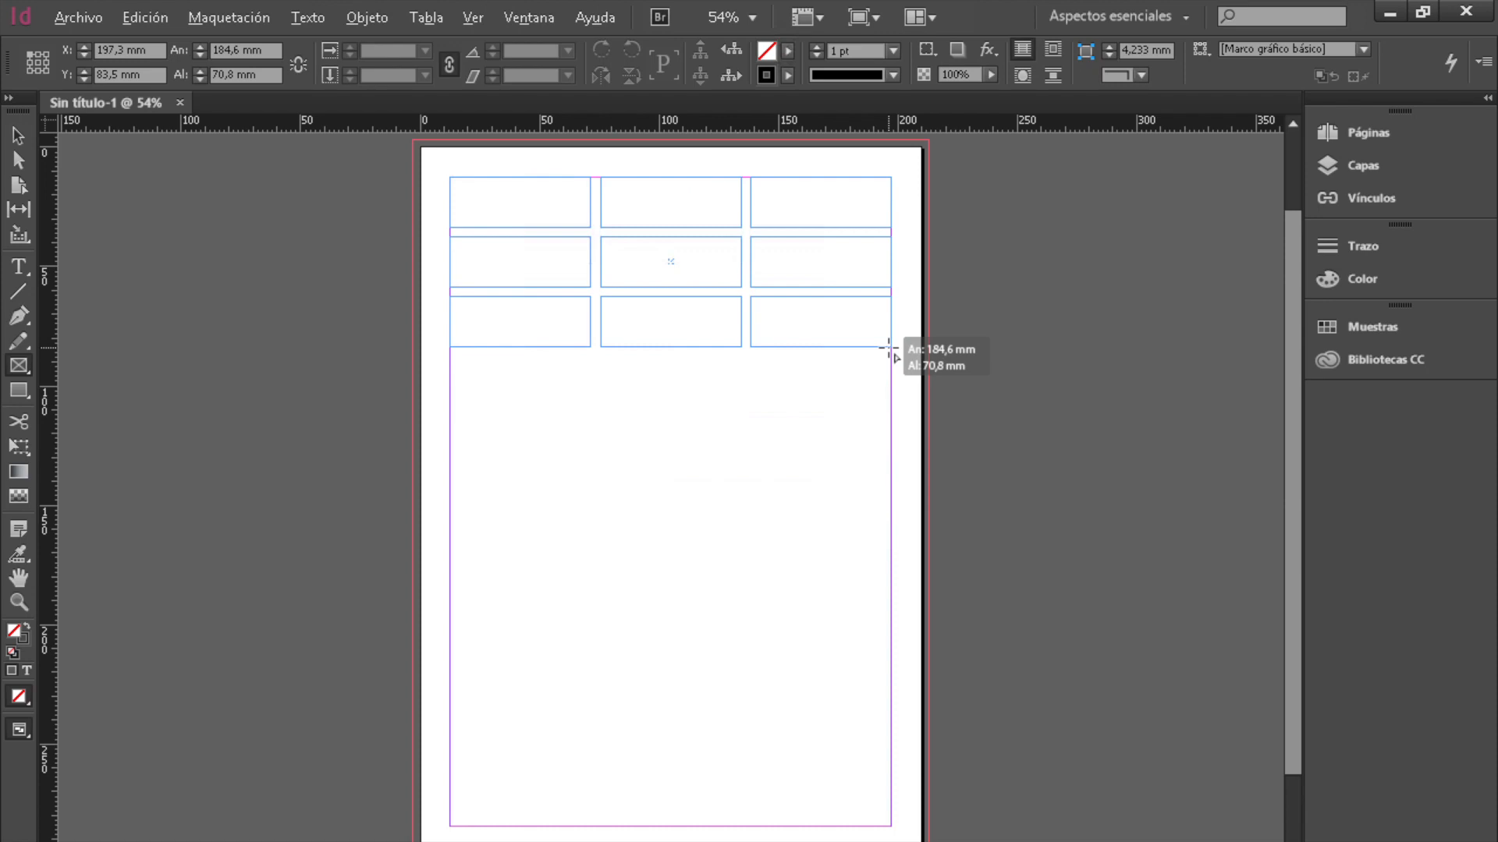
{"action": "left_click_drag", "start_coordinate": [889, 347], "coordinate": [889, 347]}
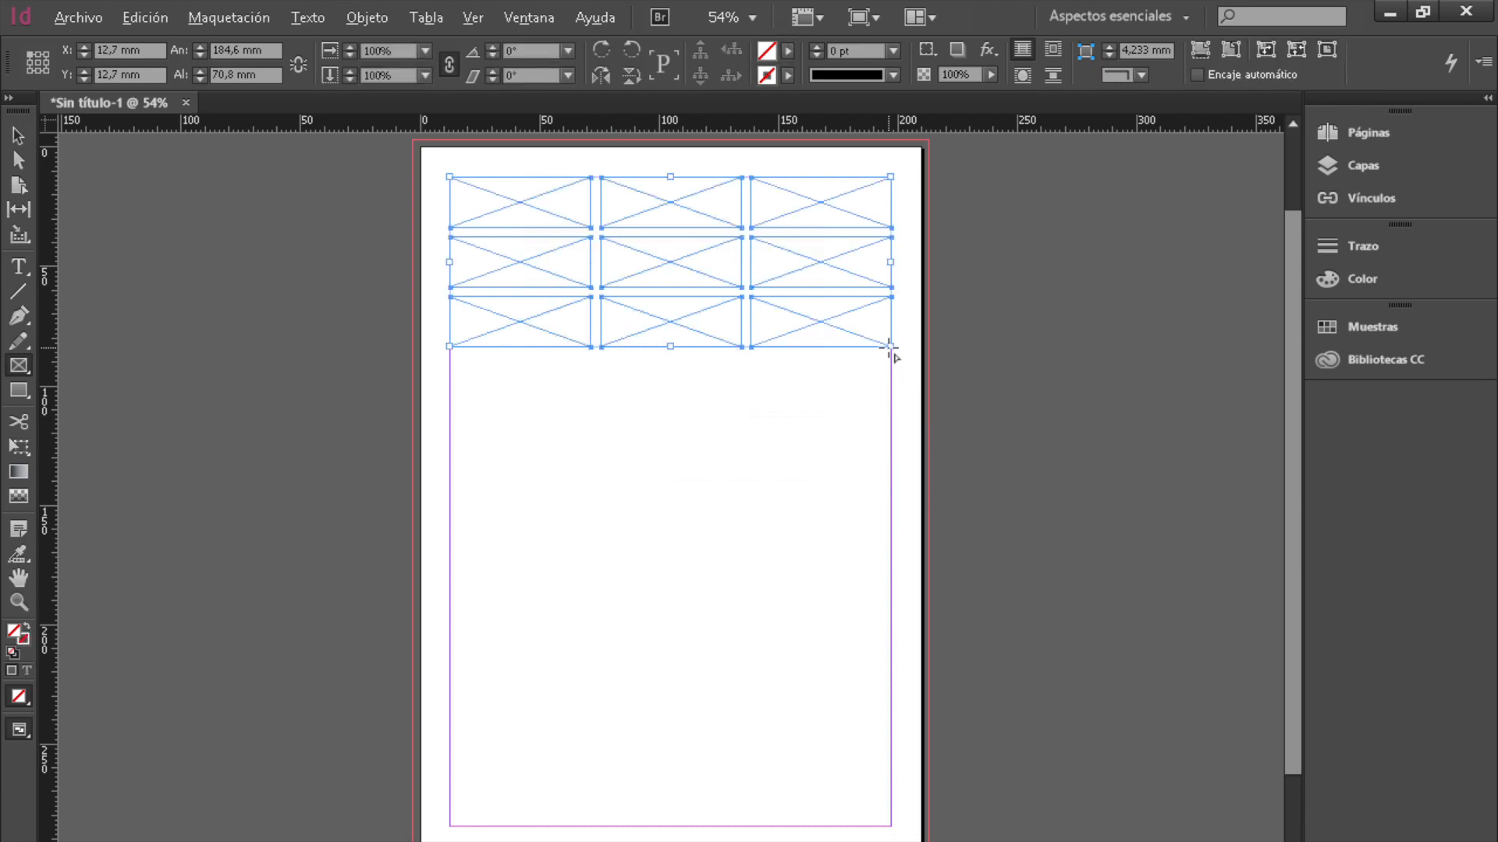
Select the first frame in the grid's top row and review its content type options.
{"action": "left_click", "coordinate": [19, 136]}
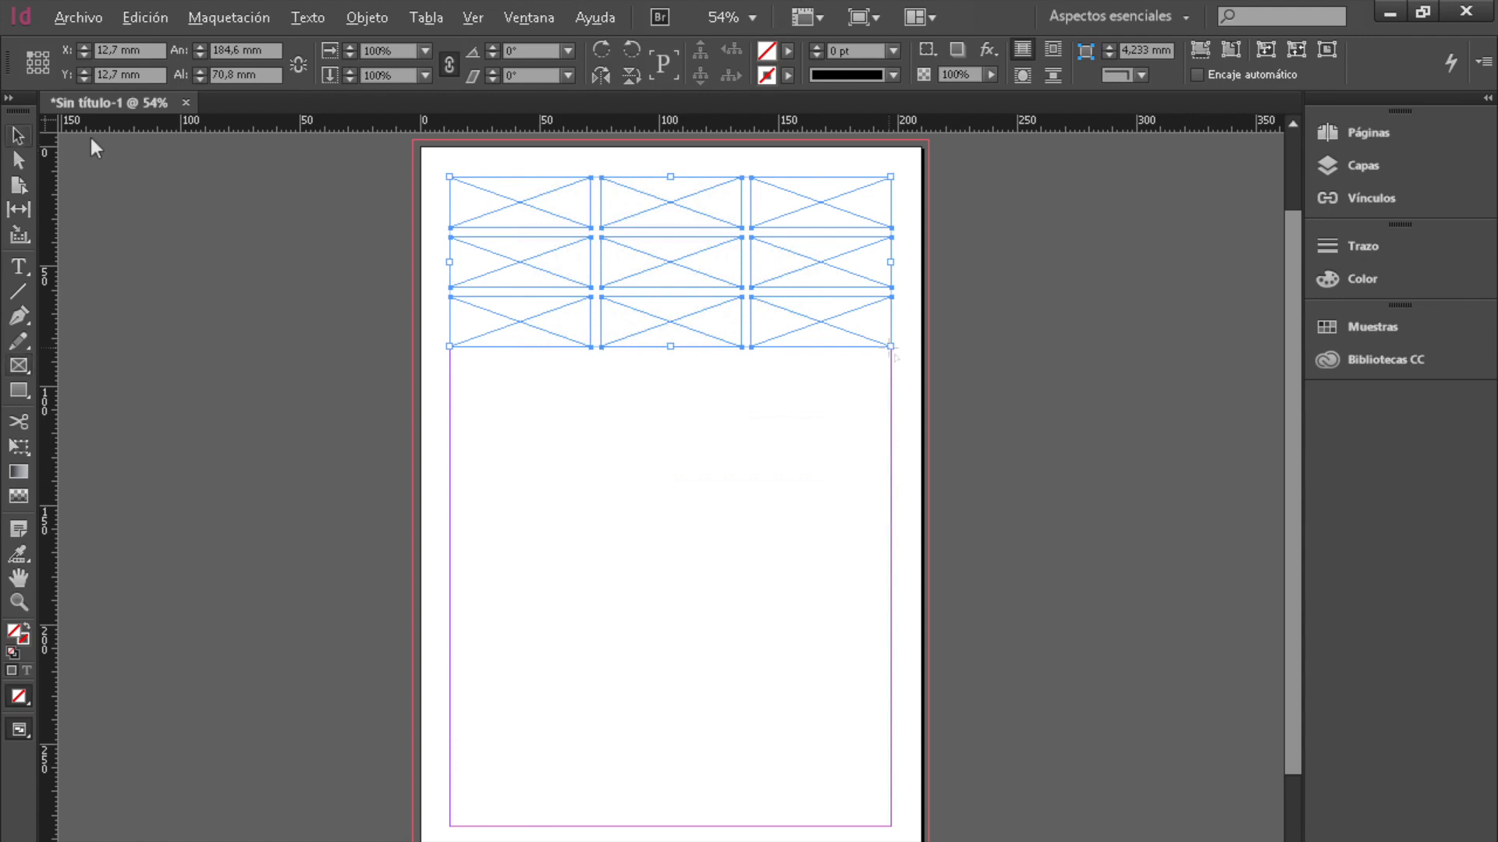
{"action": "left_click", "coordinate": [618, 447]}
{"action": "left_click", "coordinate": [535, 201]}
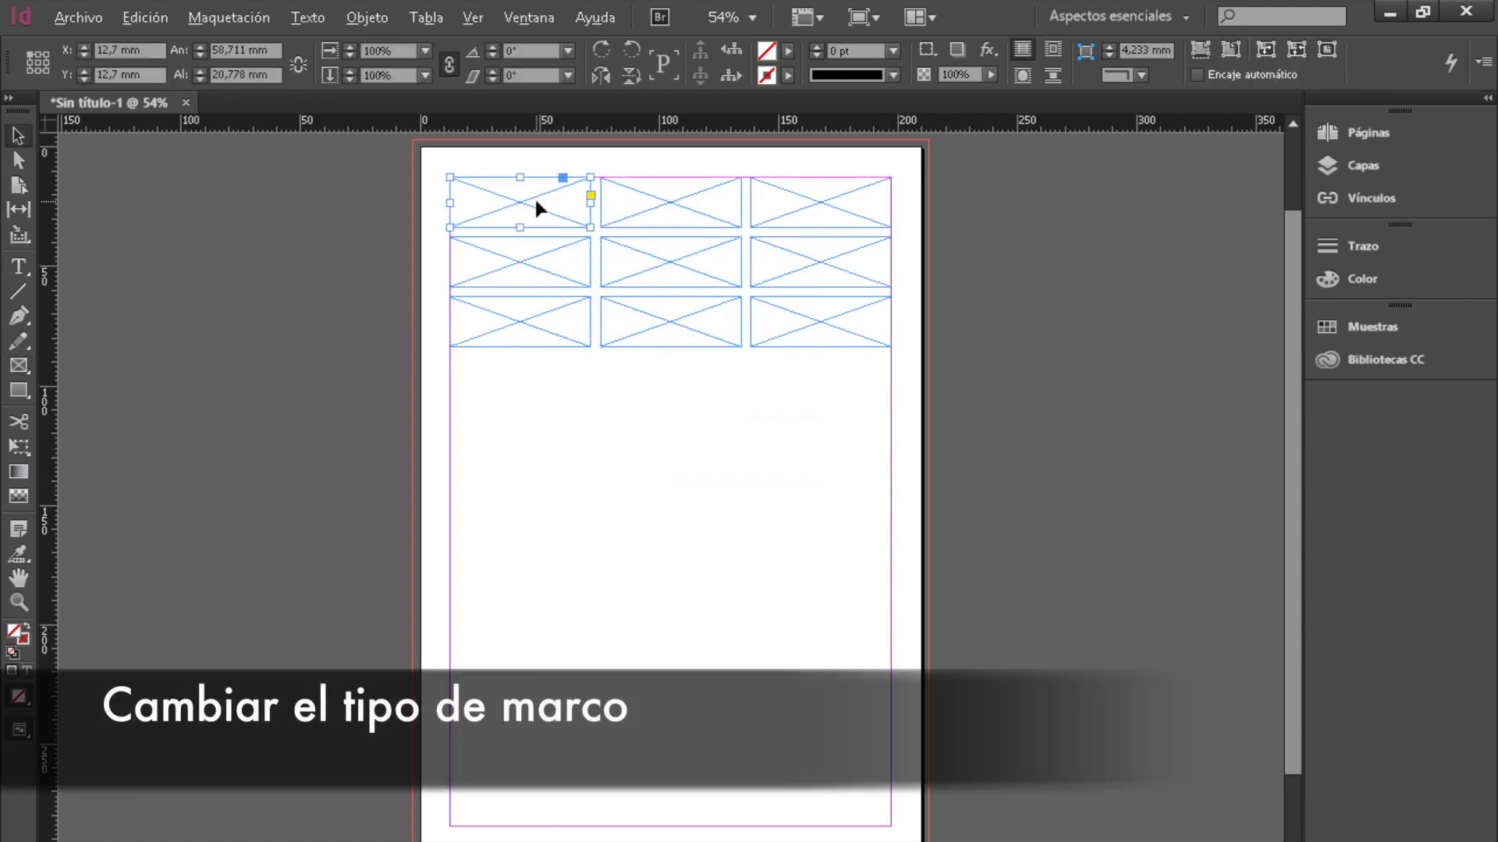
{"action": "left_click", "coordinate": [366, 17]}
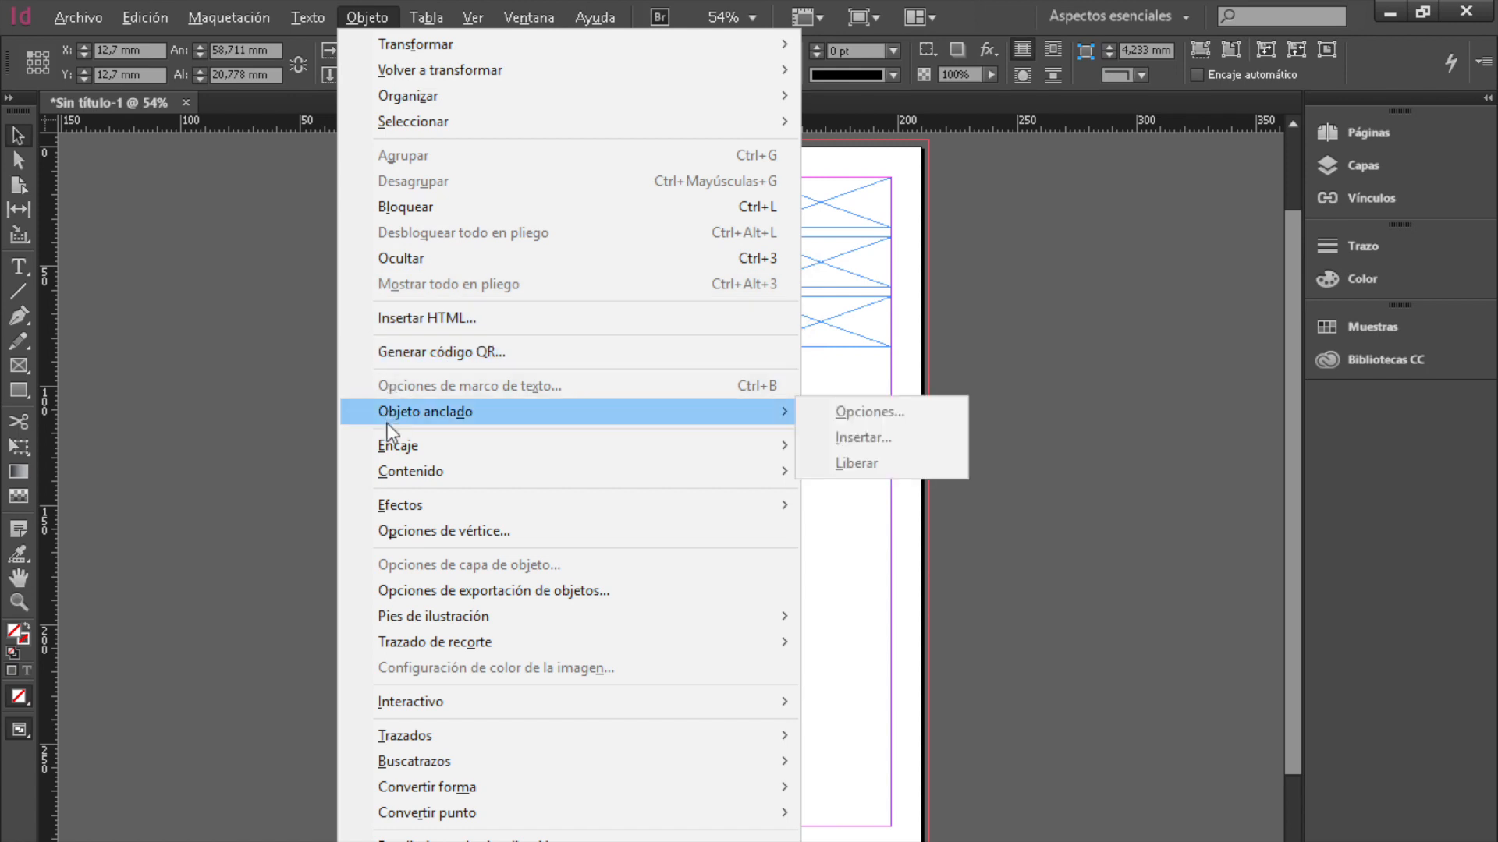
{"action": "mouse_move", "coordinate": [390, 476]}
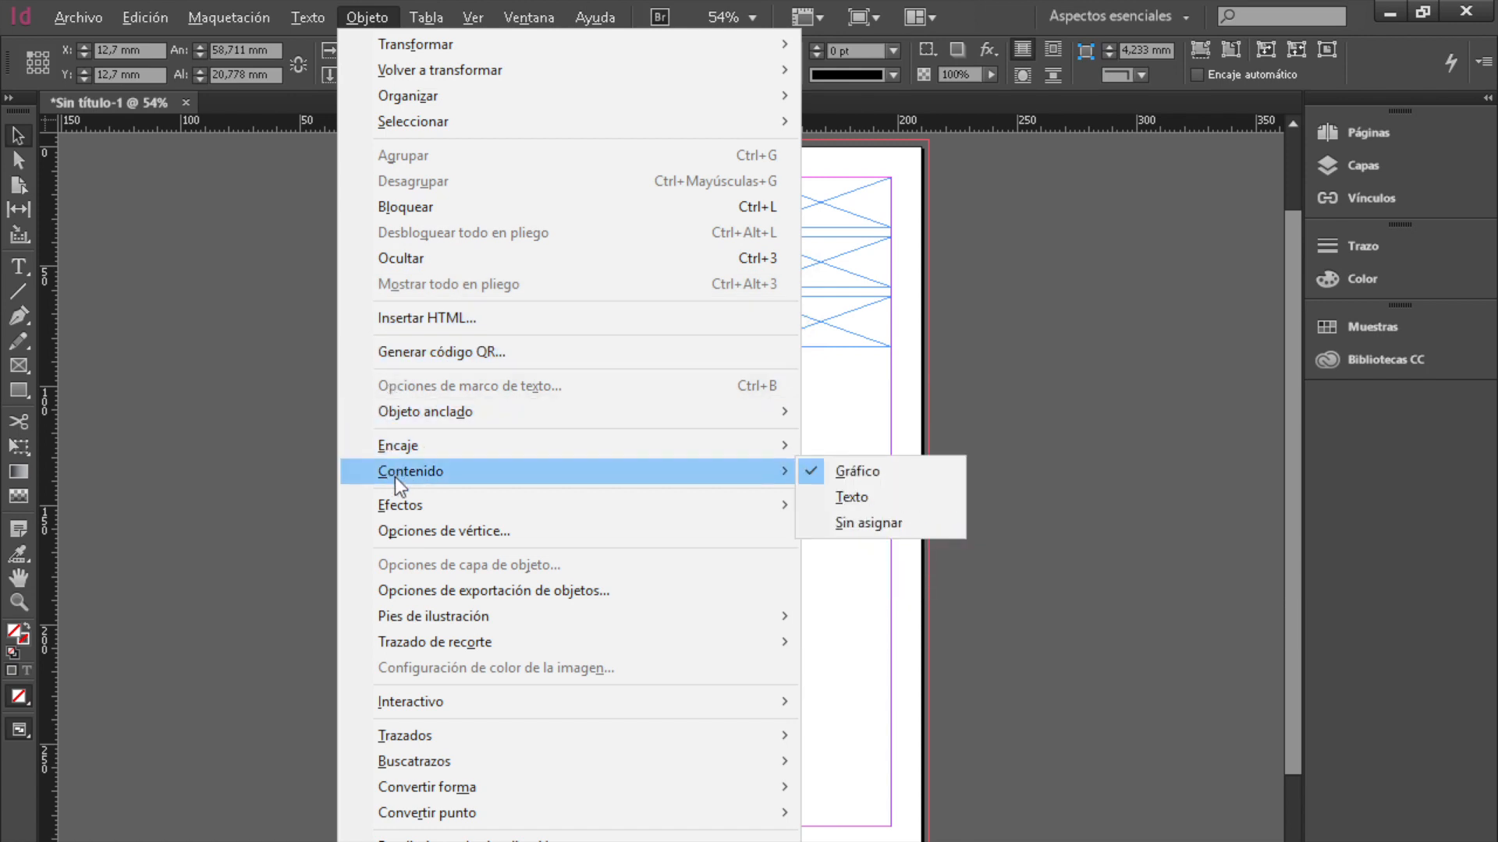
{"action": "left_click", "coordinate": [932, 530]}
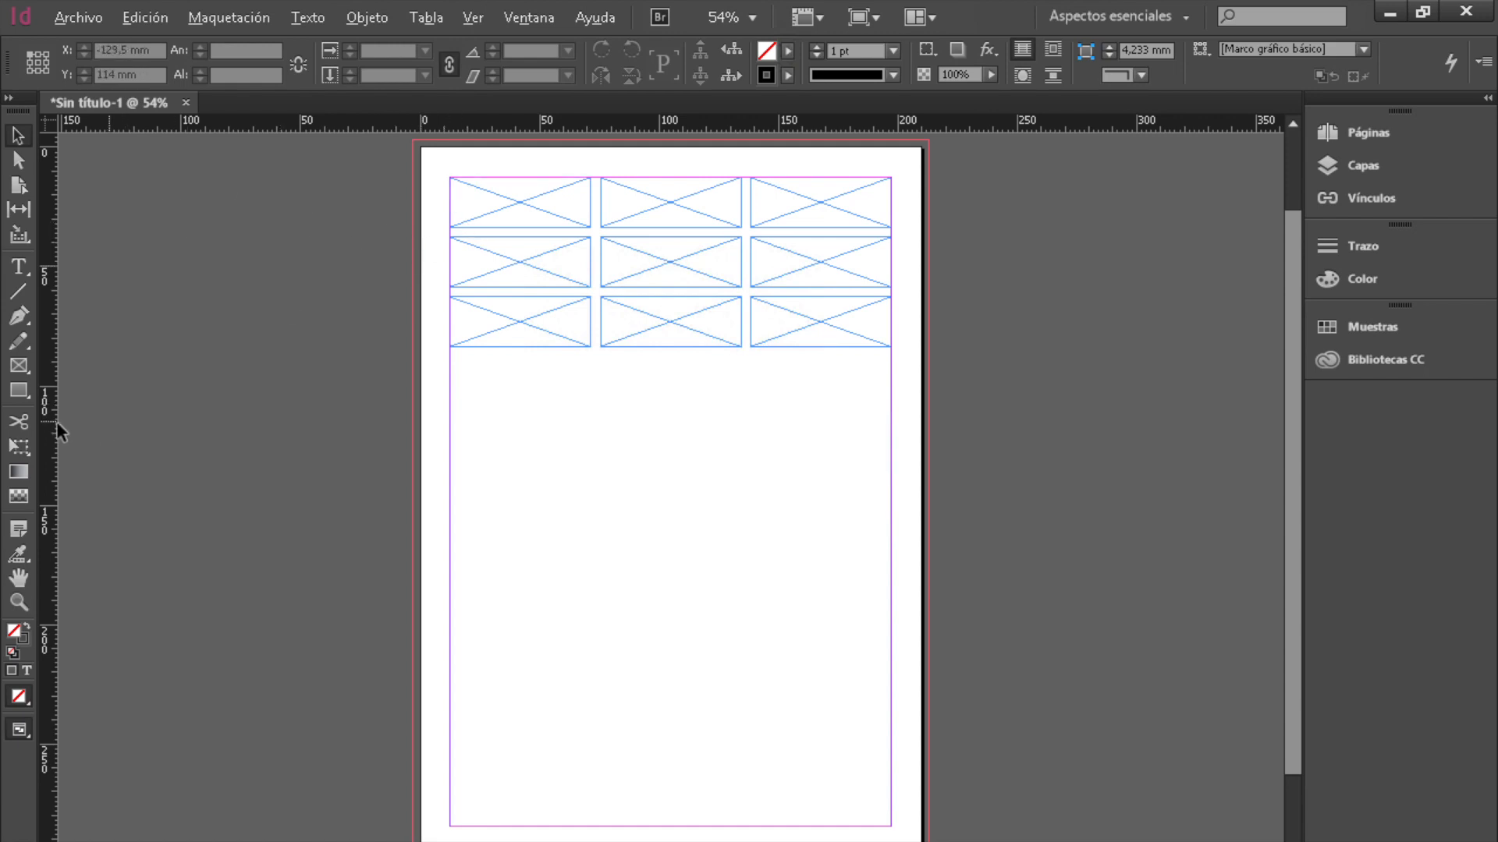
Review the Texto preferences, including whether the Text tool converts frames into text frames.
{"action": "left_click", "coordinate": [19, 266]}
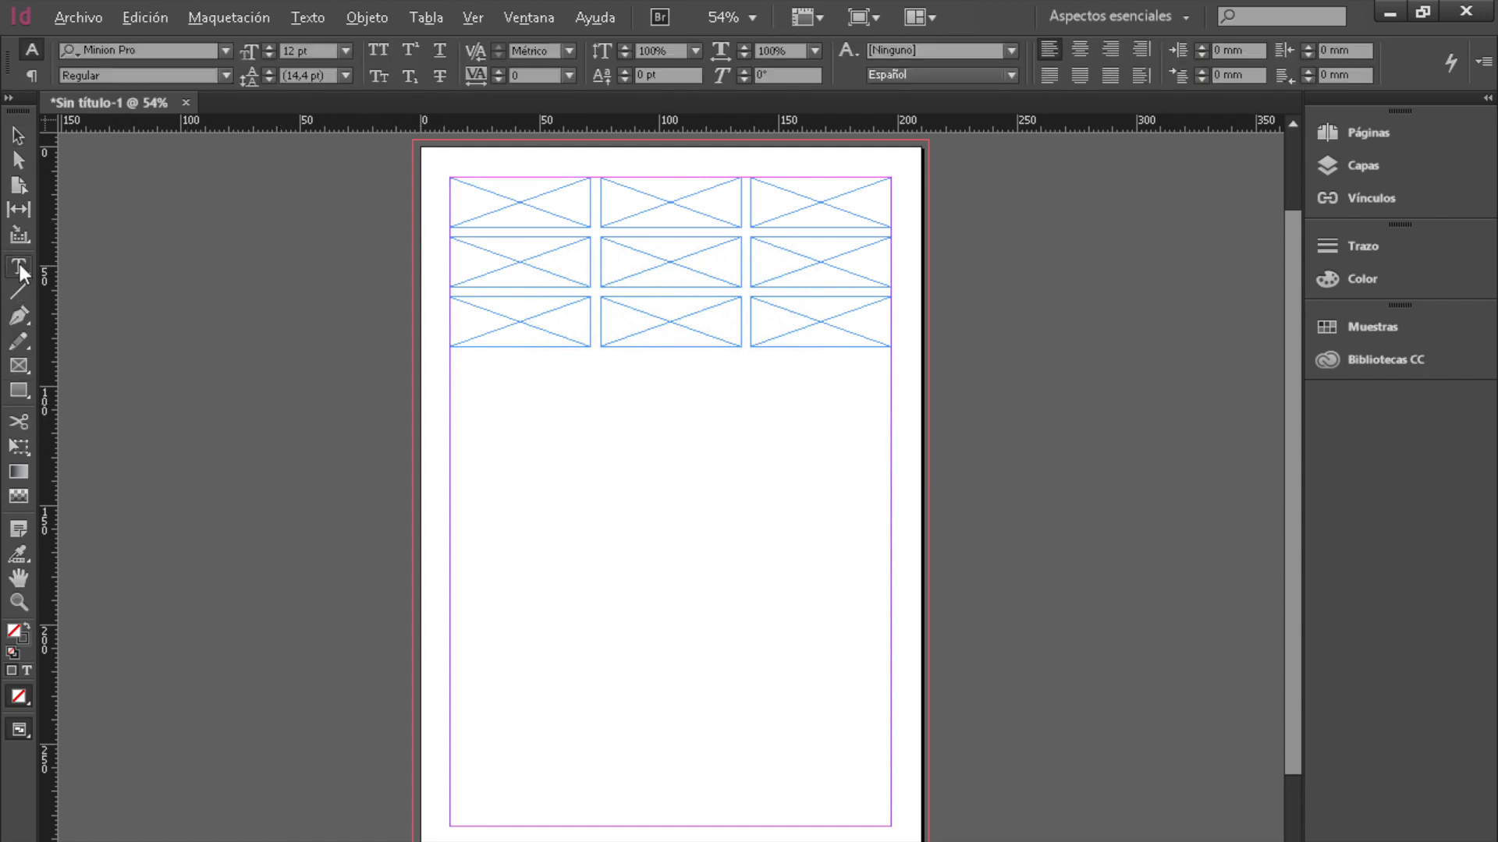
{"action": "left_click", "coordinate": [457, 183]}
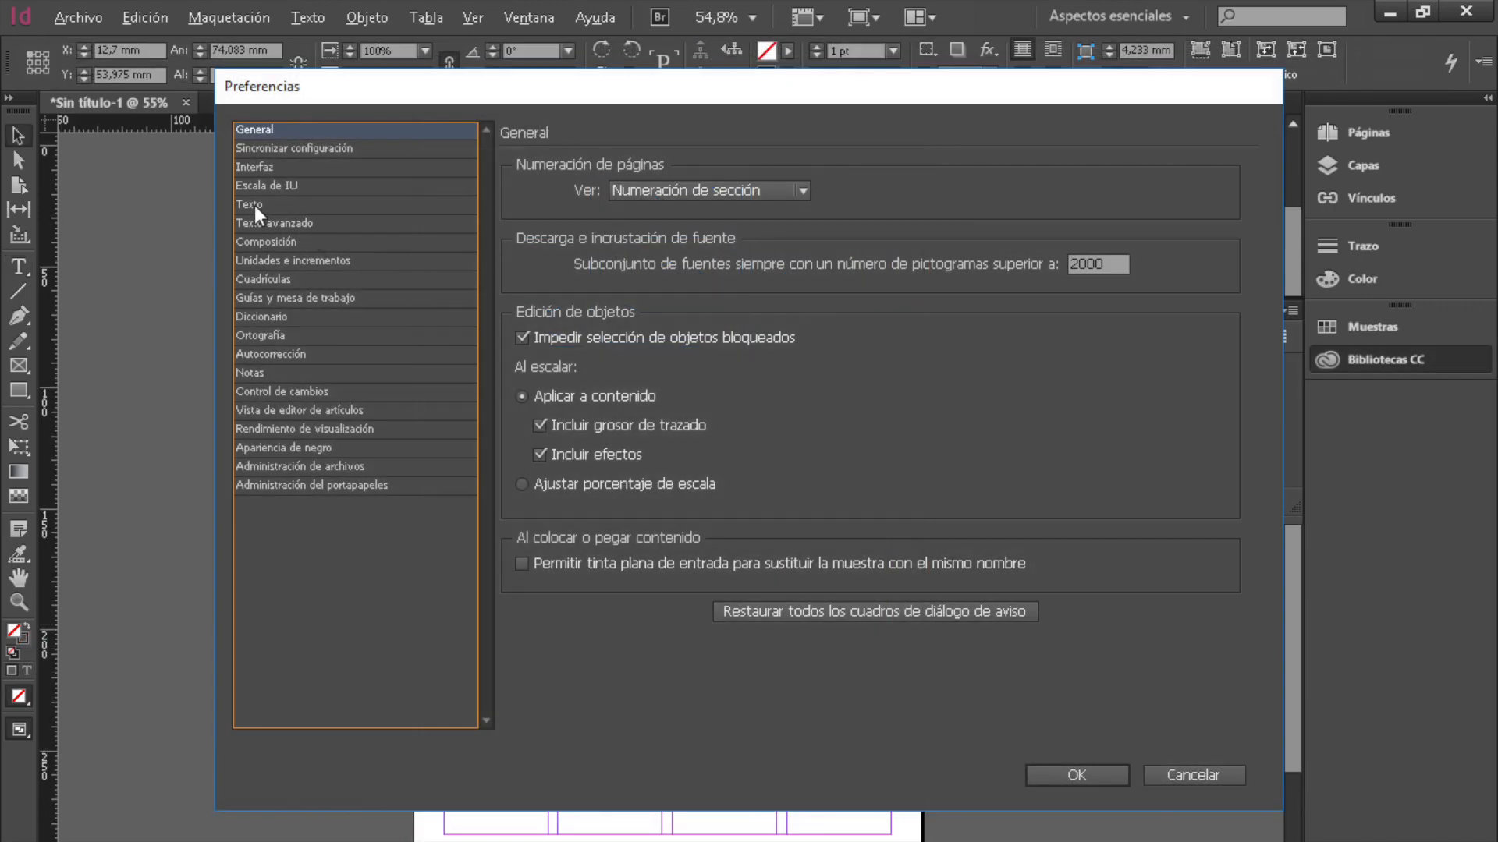
{"action": "left_click", "coordinate": [254, 204]}
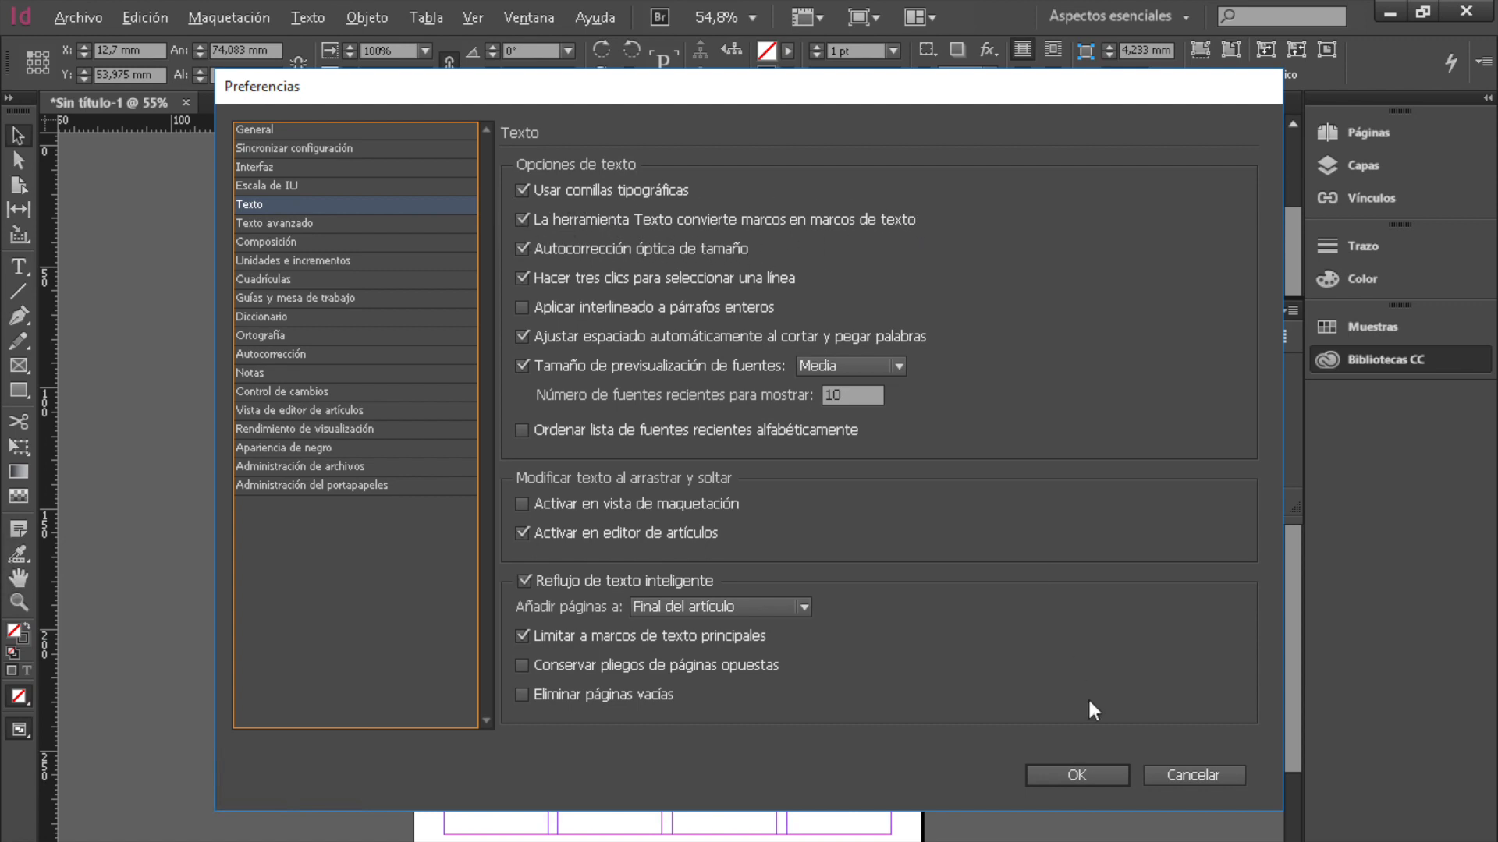
{"action": "left_click", "coordinate": [1078, 773]}
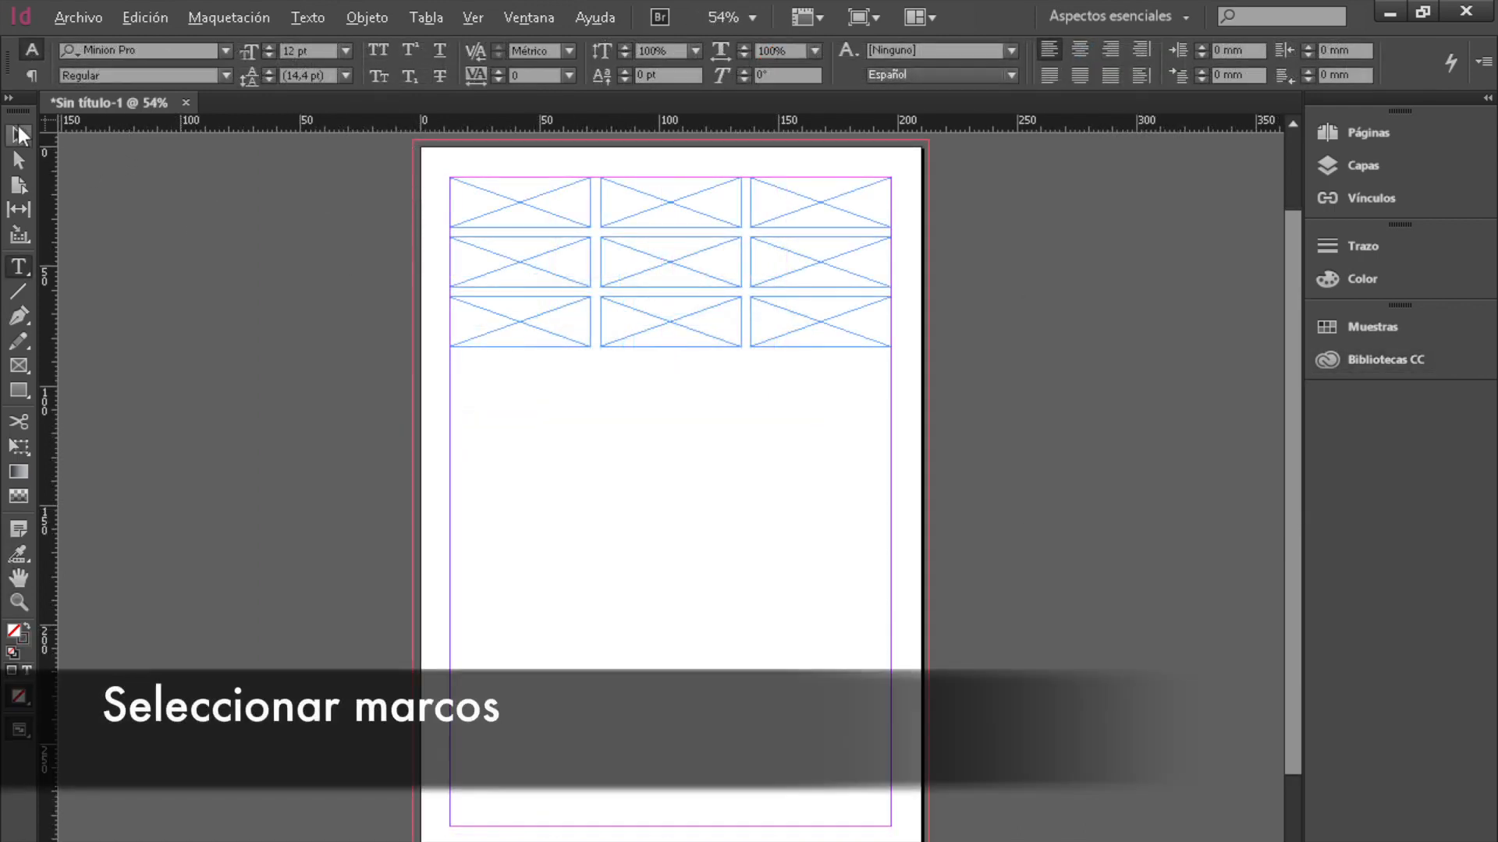
Marquee-select the four frames in the grid's first two rows and columns, deselect them, and marquee the whole grid.
{"action": "left_click", "coordinate": [18, 133]}
{"action": "left_click_drag", "start_coordinate": [438, 168], "coordinate": [742, 290]}
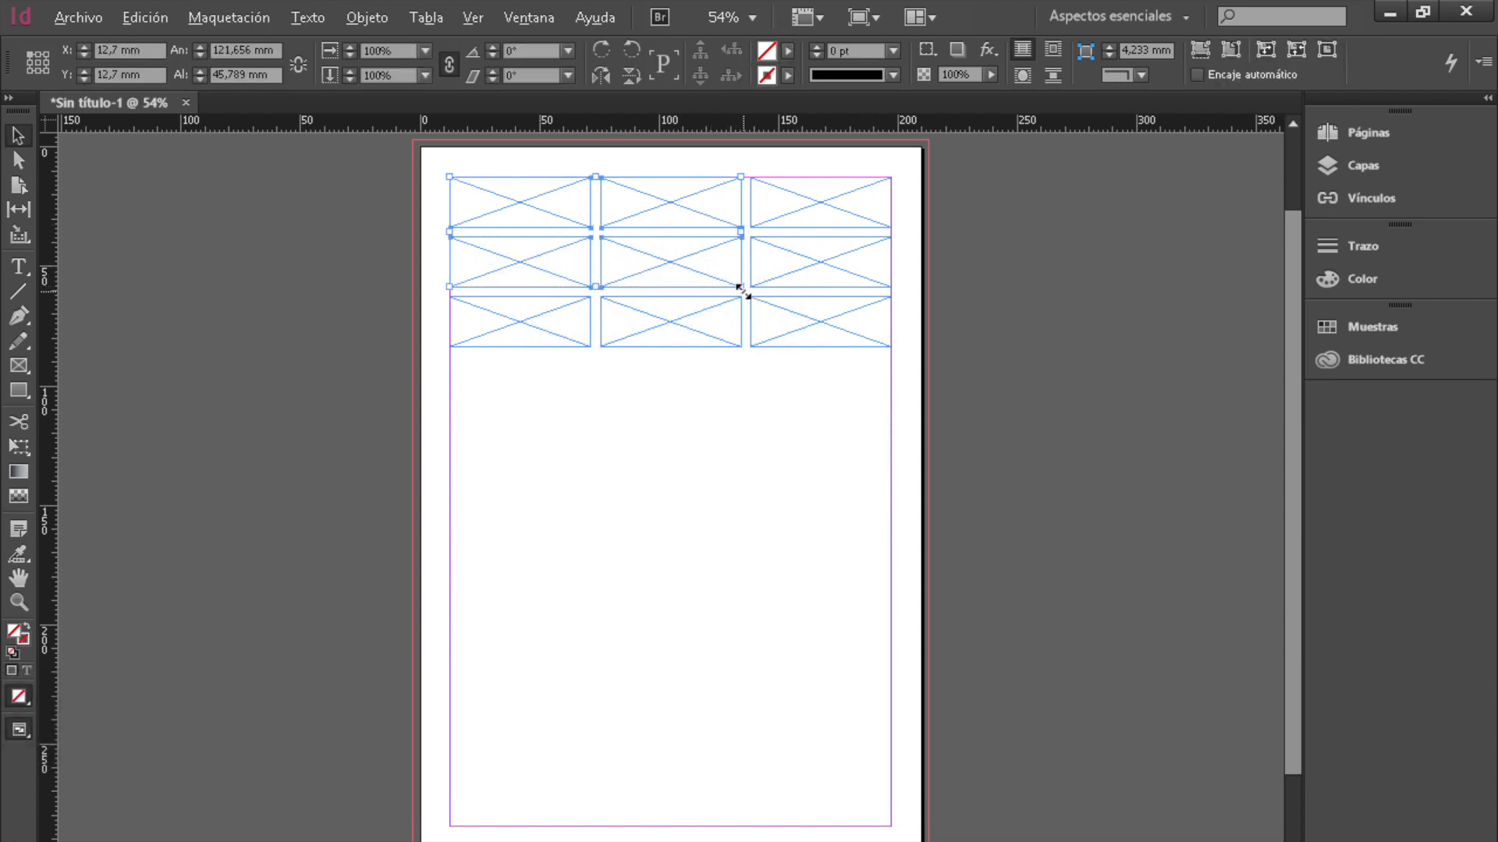
{"action": "left_click", "coordinate": [709, 428]}
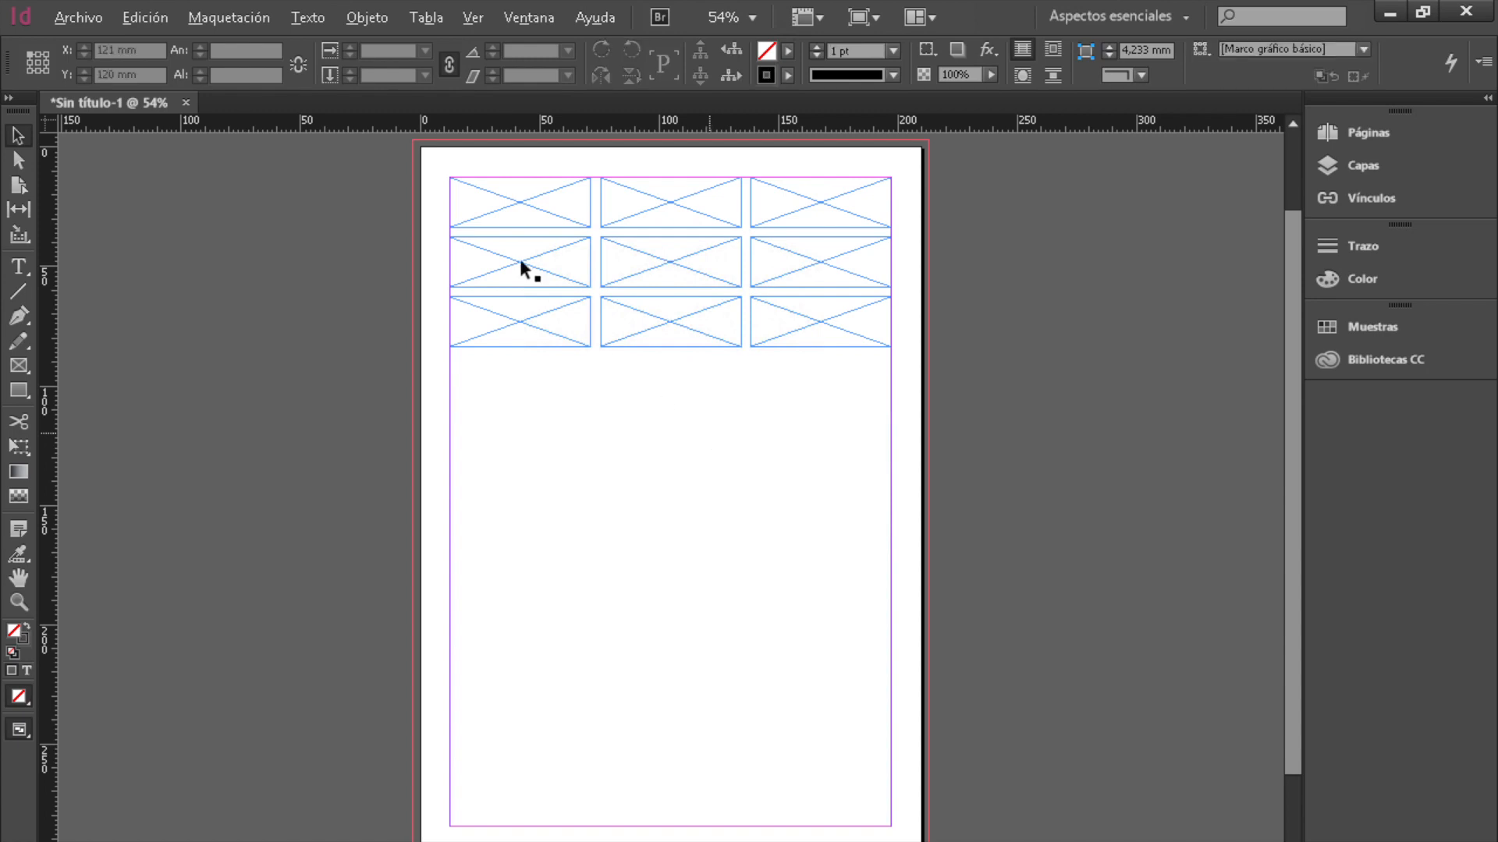
{"action": "left_click_drag", "start_coordinate": [428, 161], "coordinate": [907, 373]}
Select the three frames of the grid's first column together, and clear the selection.
{"action": "left_click", "coordinate": [524, 199]}
{"action": "left_click", "coordinate": [530, 265], "text": "shift"}
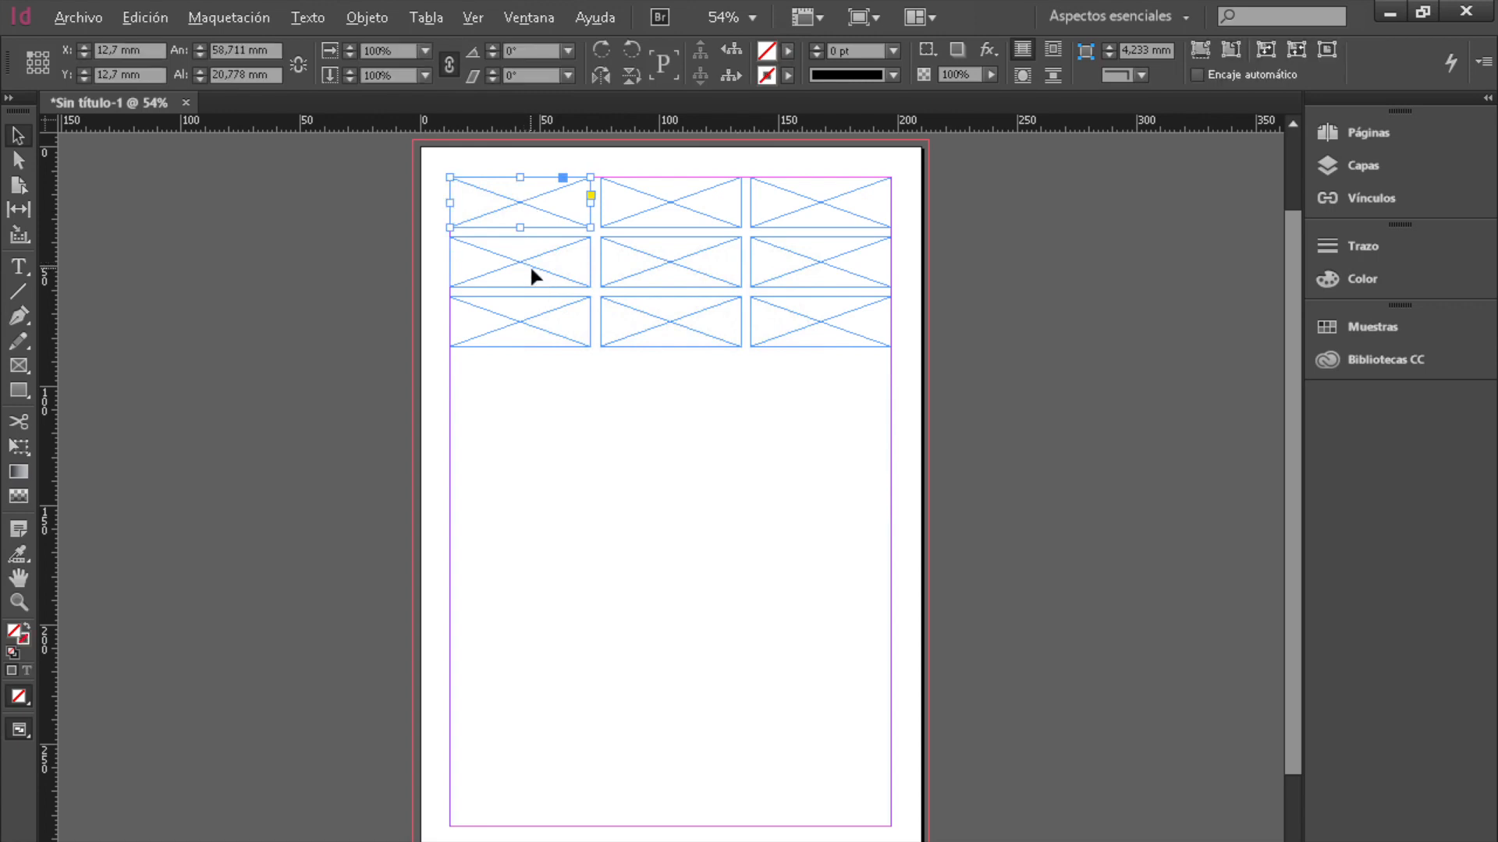
{"action": "left_click", "coordinate": [536, 326], "text": "shift"}
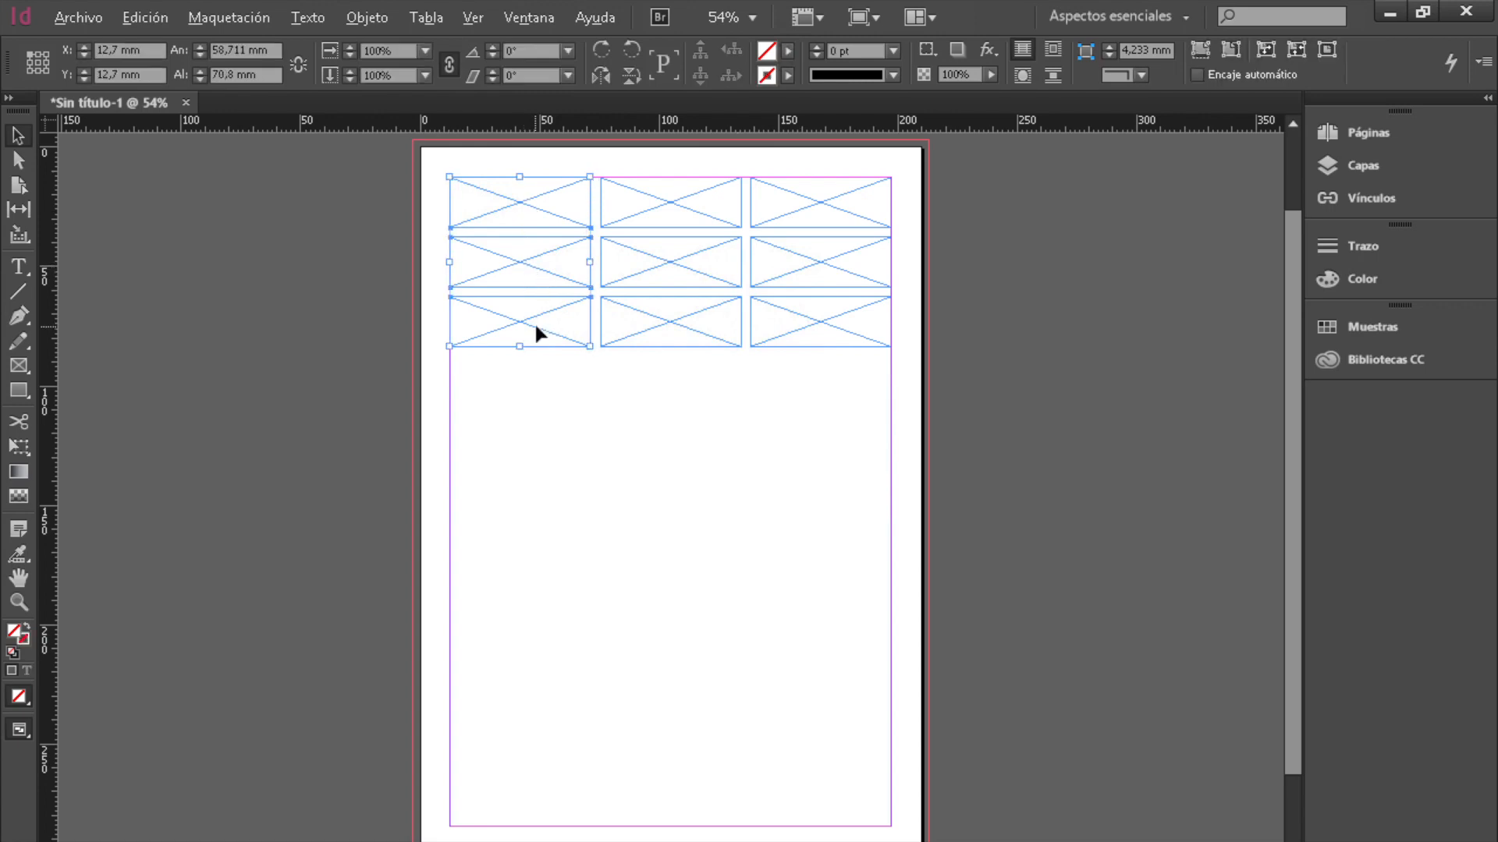
{"action": "left_click", "coordinate": [542, 282], "text": "shift"}
{"action": "left_click", "coordinate": [535, 347], "text": "shift"}
{"action": "left_click", "coordinate": [572, 541]}
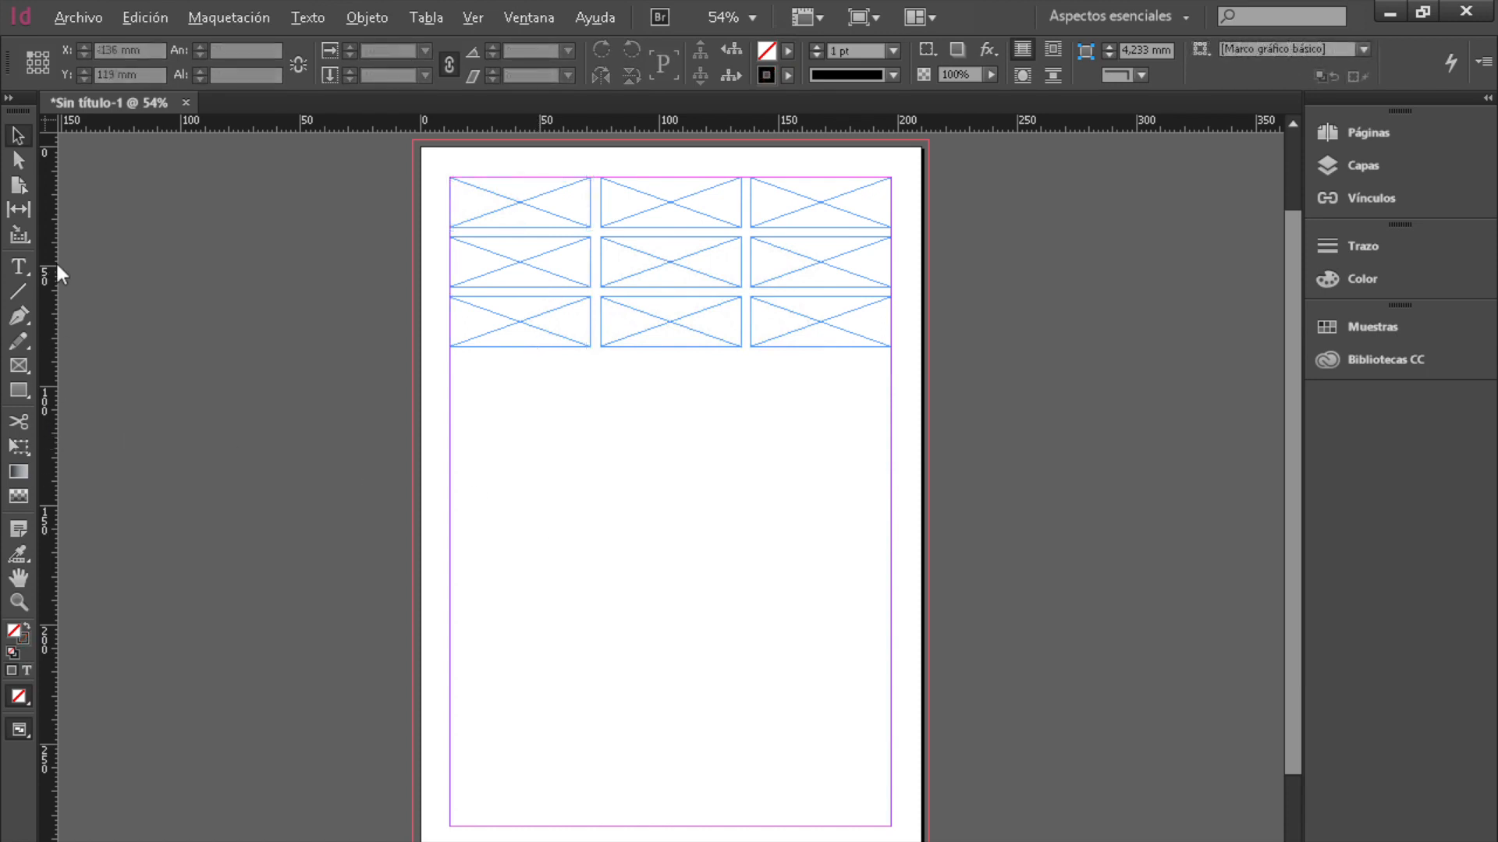
Draw a rectangular frame about 184.6 × 34.5 mm across the full margin width just below the frame grid.
{"action": "left_click", "coordinate": [21, 365]}
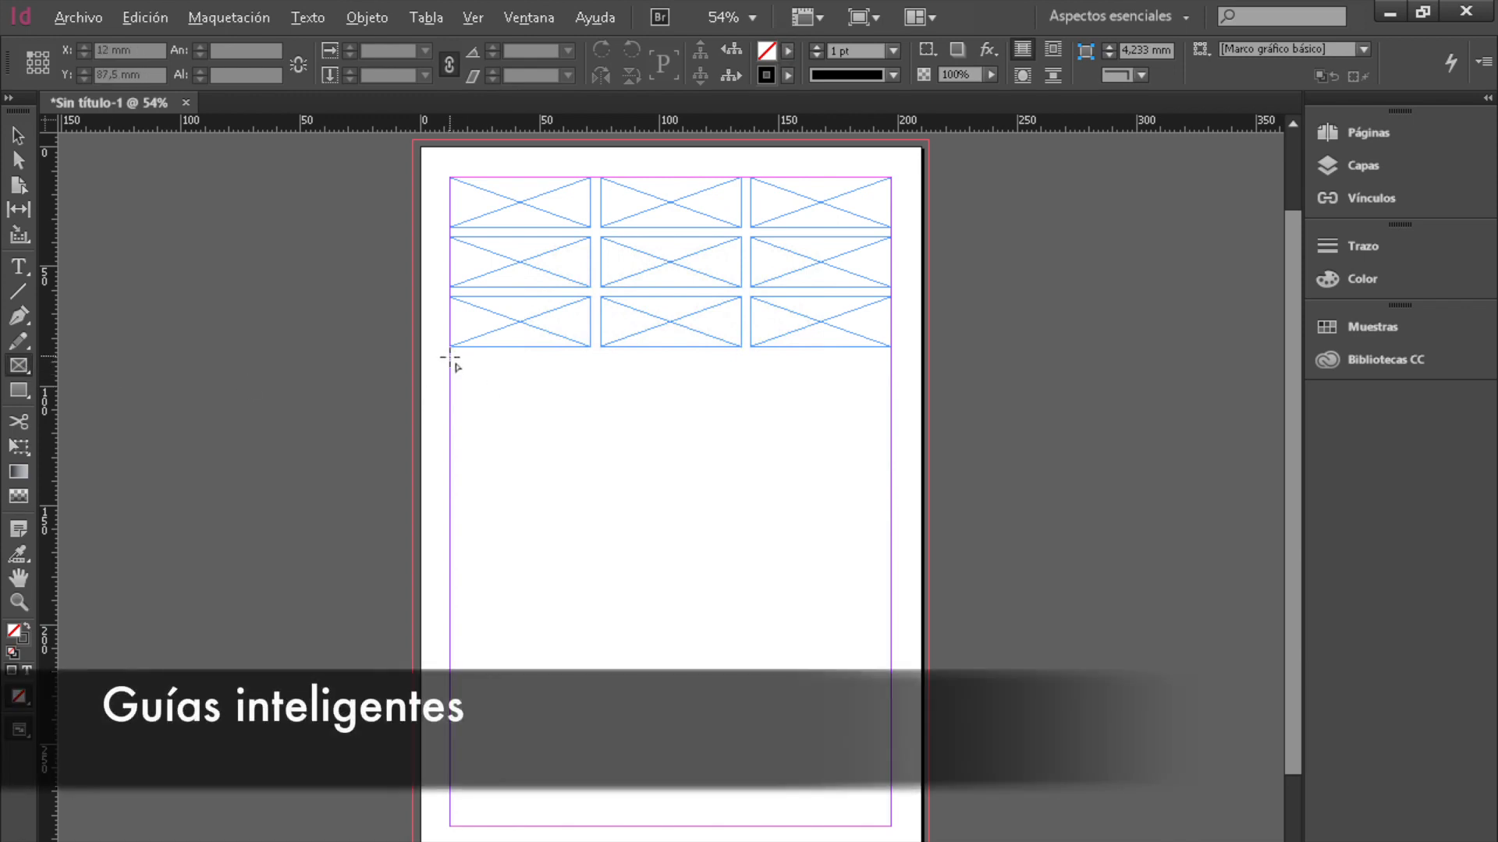
{"action": "left_click_drag", "start_coordinate": [450, 358], "coordinate": [593, 429]}
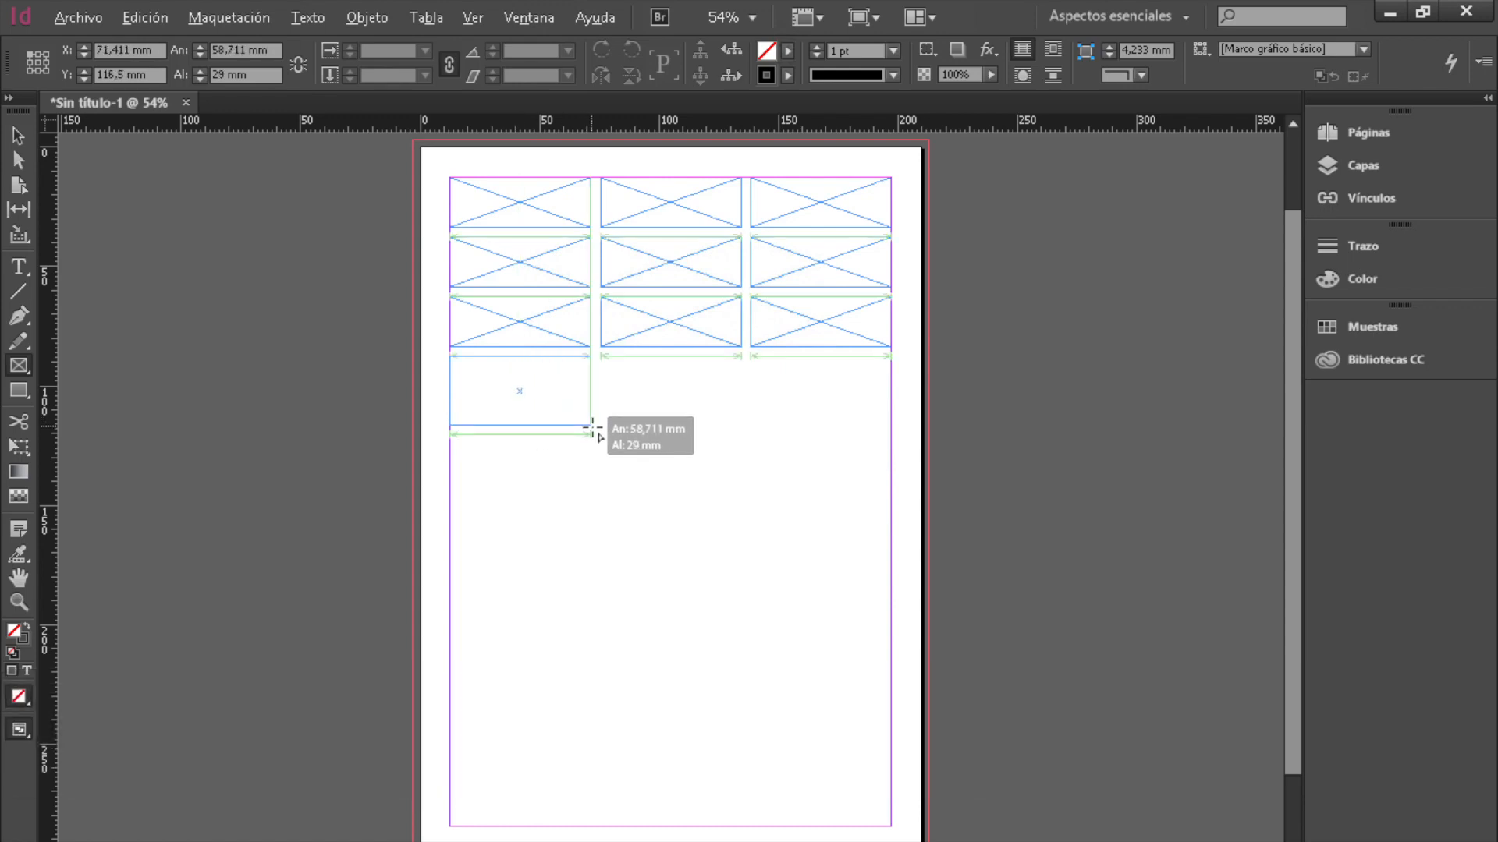
{"action": "left_click_drag", "start_coordinate": [592, 428], "coordinate": [890, 437]}
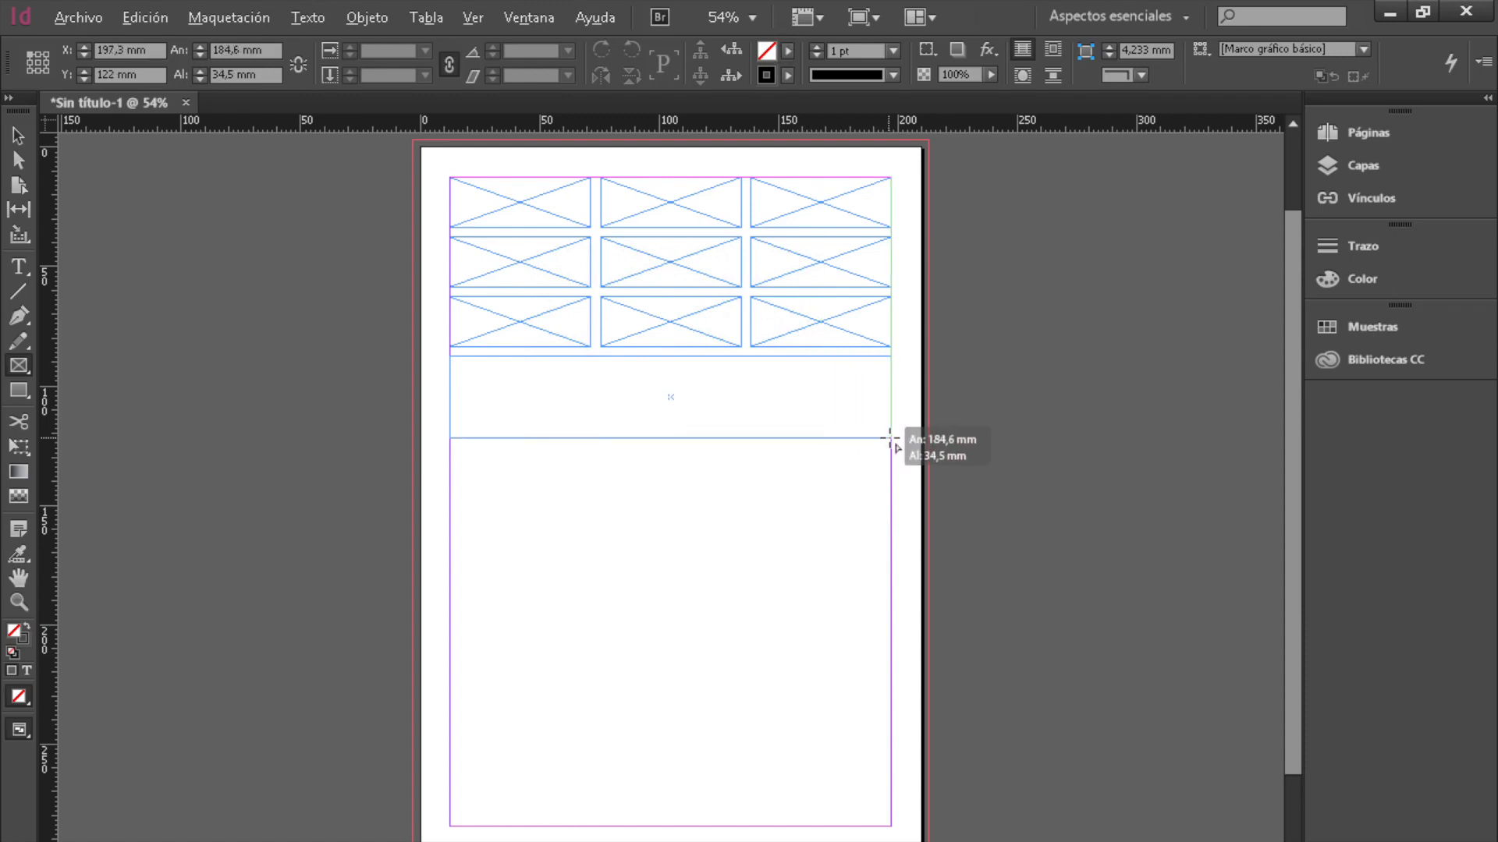
{"action": "left_click_drag", "start_coordinate": [891, 439], "coordinate": [892, 439]}
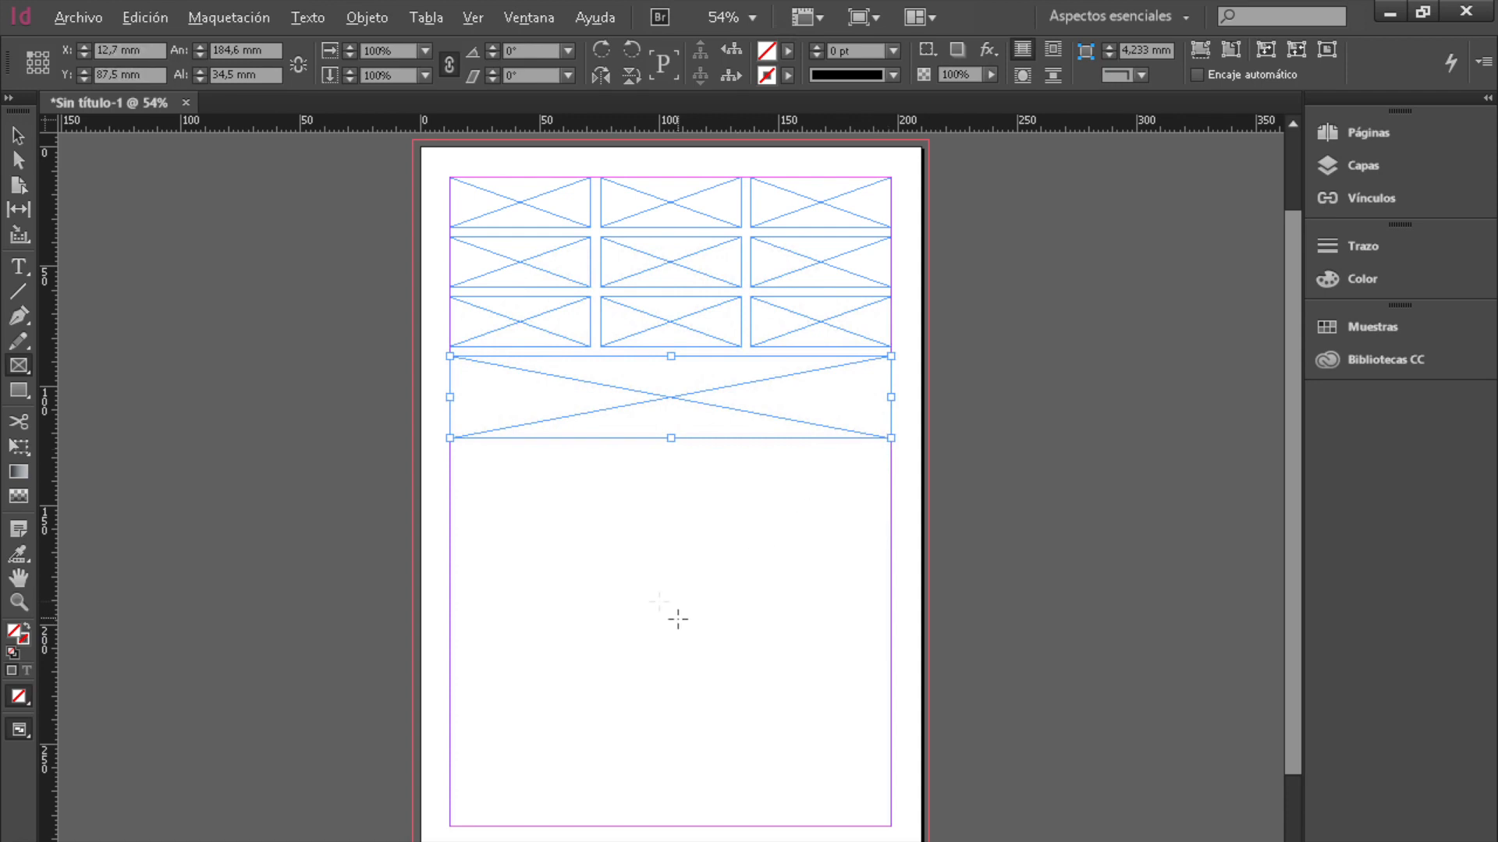
Move the first frame of the grid's third row below the wide frame, aligned with the left margin at Y about 141 mm.
{"action": "left_click", "coordinate": [19, 135]}
{"action": "left_click", "coordinate": [458, 583]}
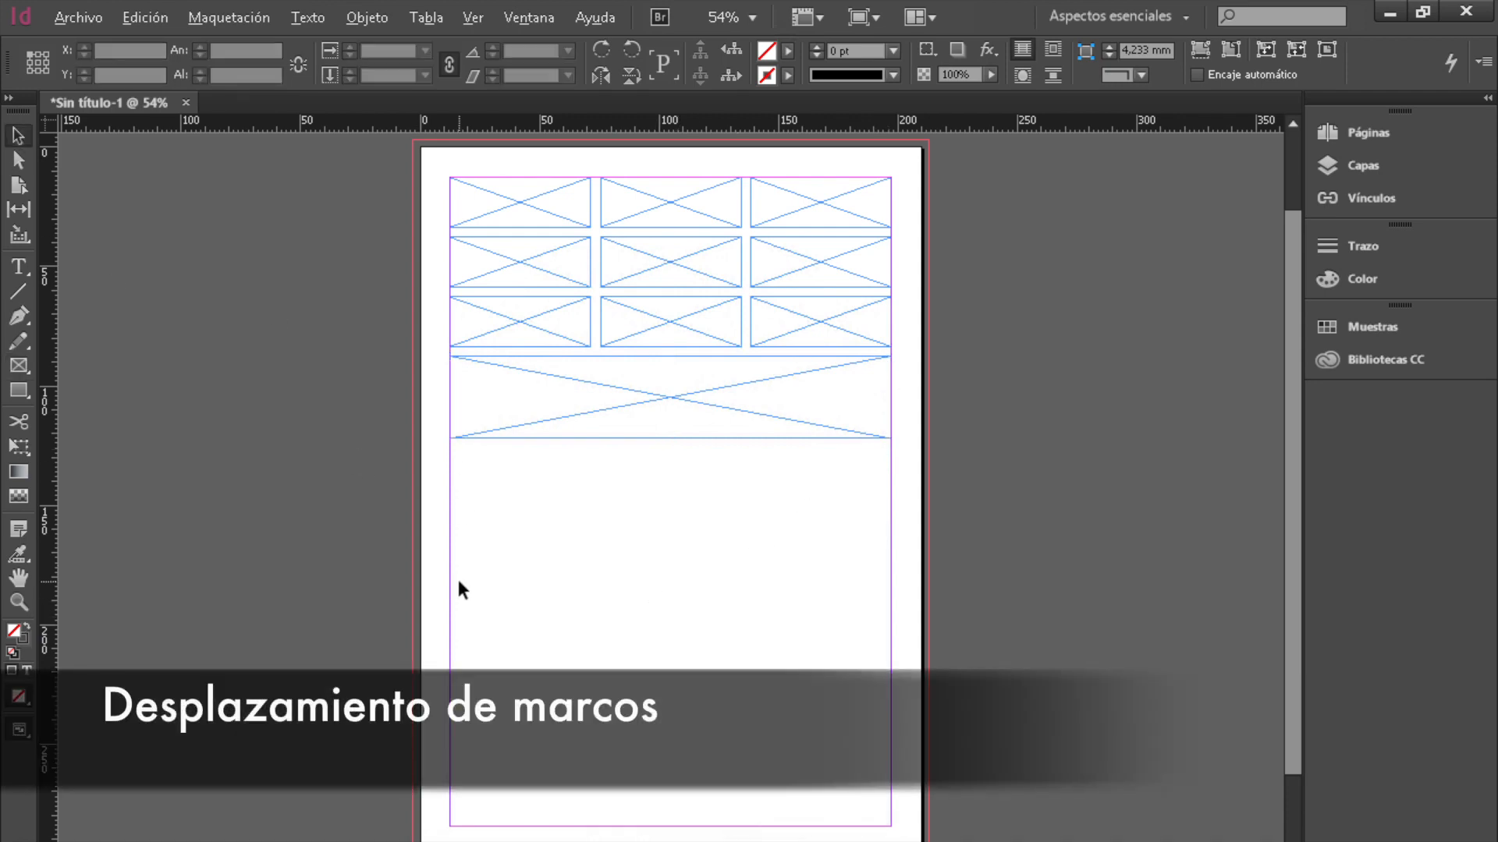
{"action": "left_click", "coordinate": [505, 433]}
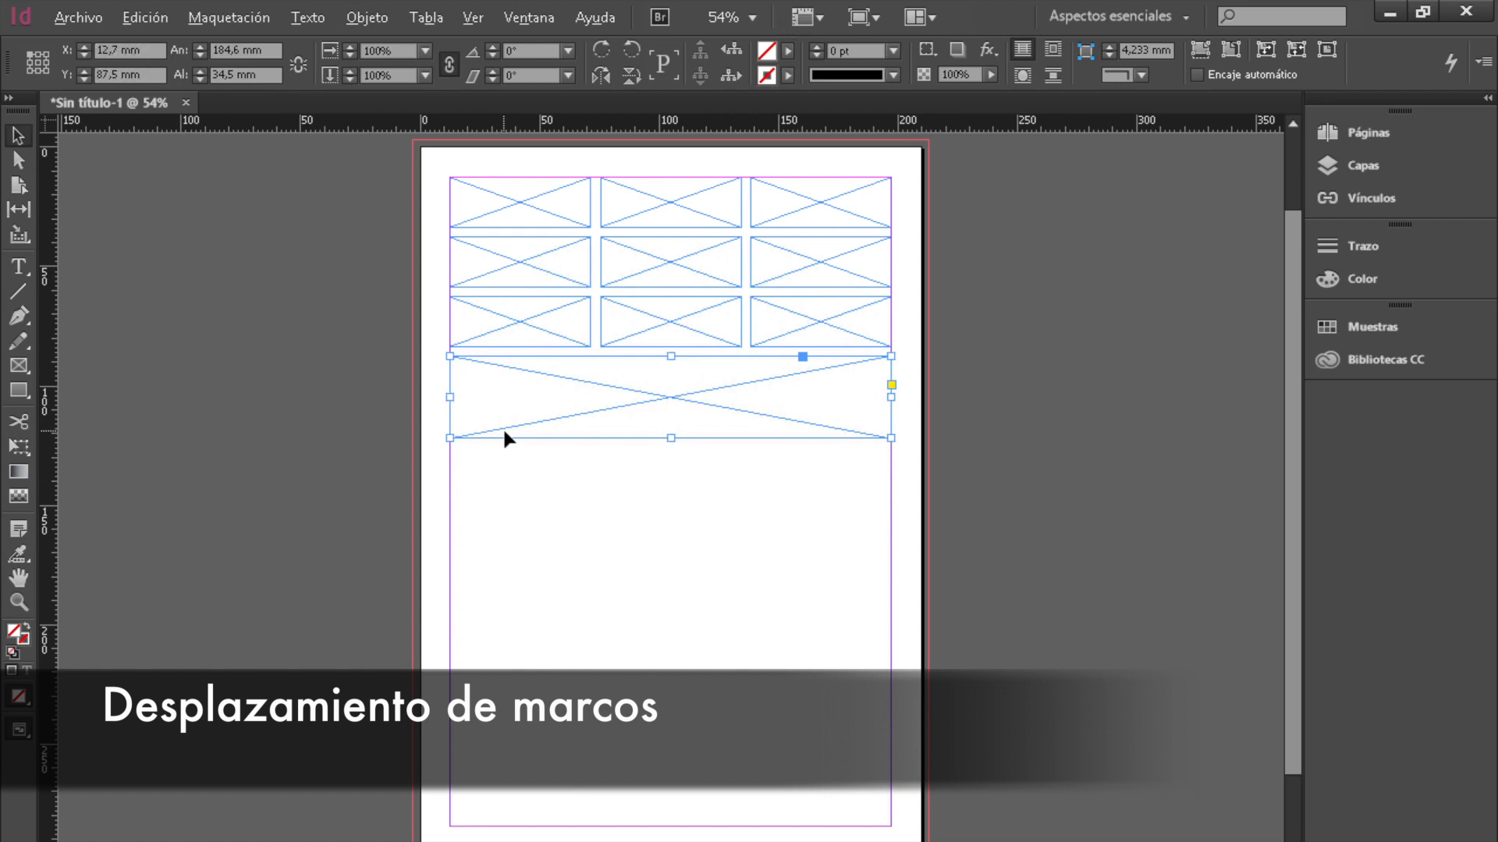
{"action": "left_click", "coordinate": [499, 308]}
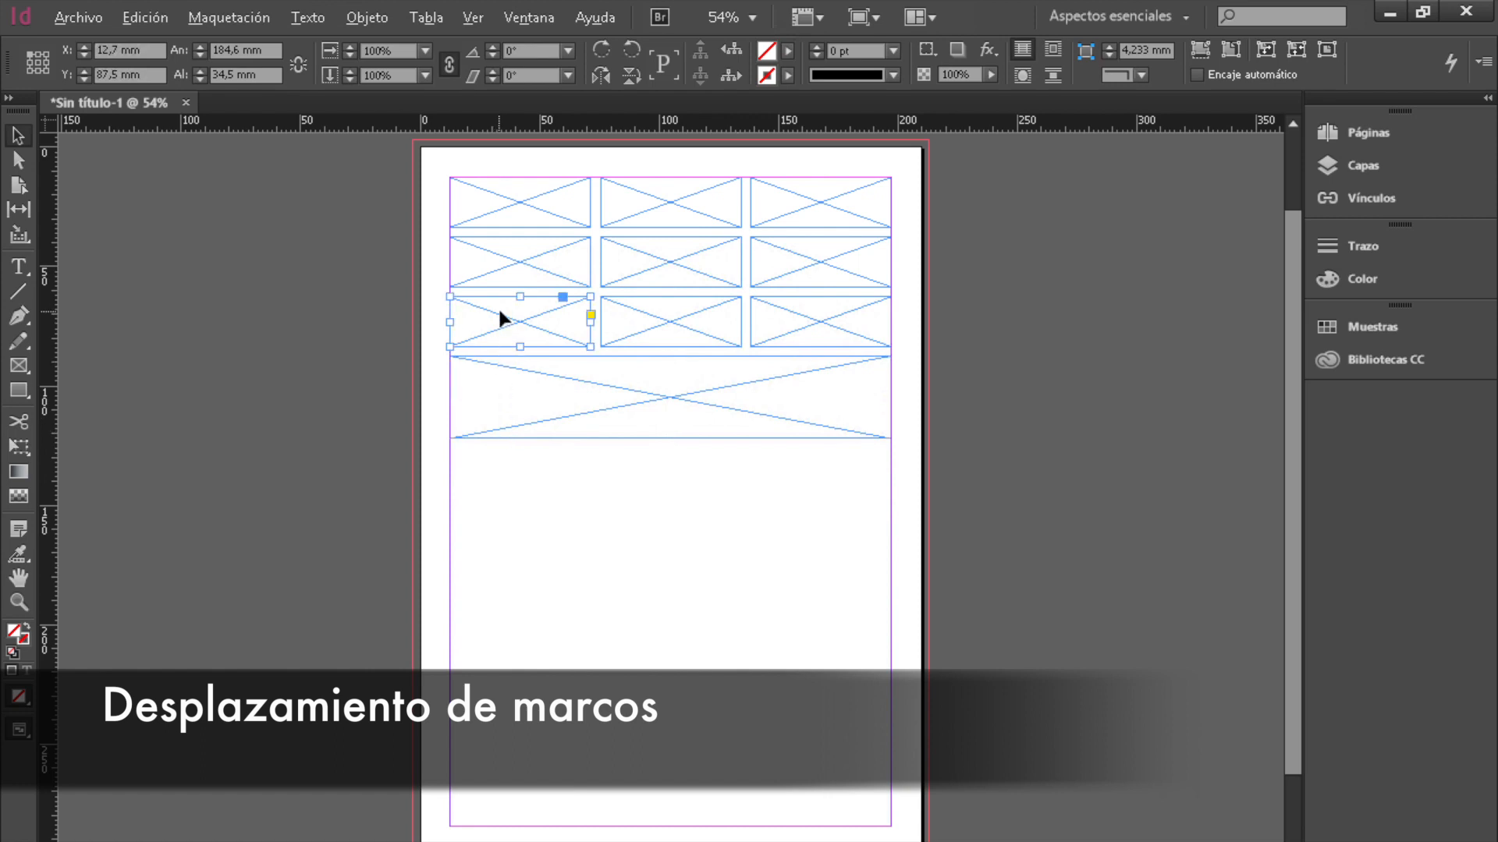
{"action": "left_click_drag", "start_coordinate": [499, 312], "coordinate": [669, 504]}
{"action": "left_click_drag", "start_coordinate": [667, 504], "coordinate": [505, 509]}
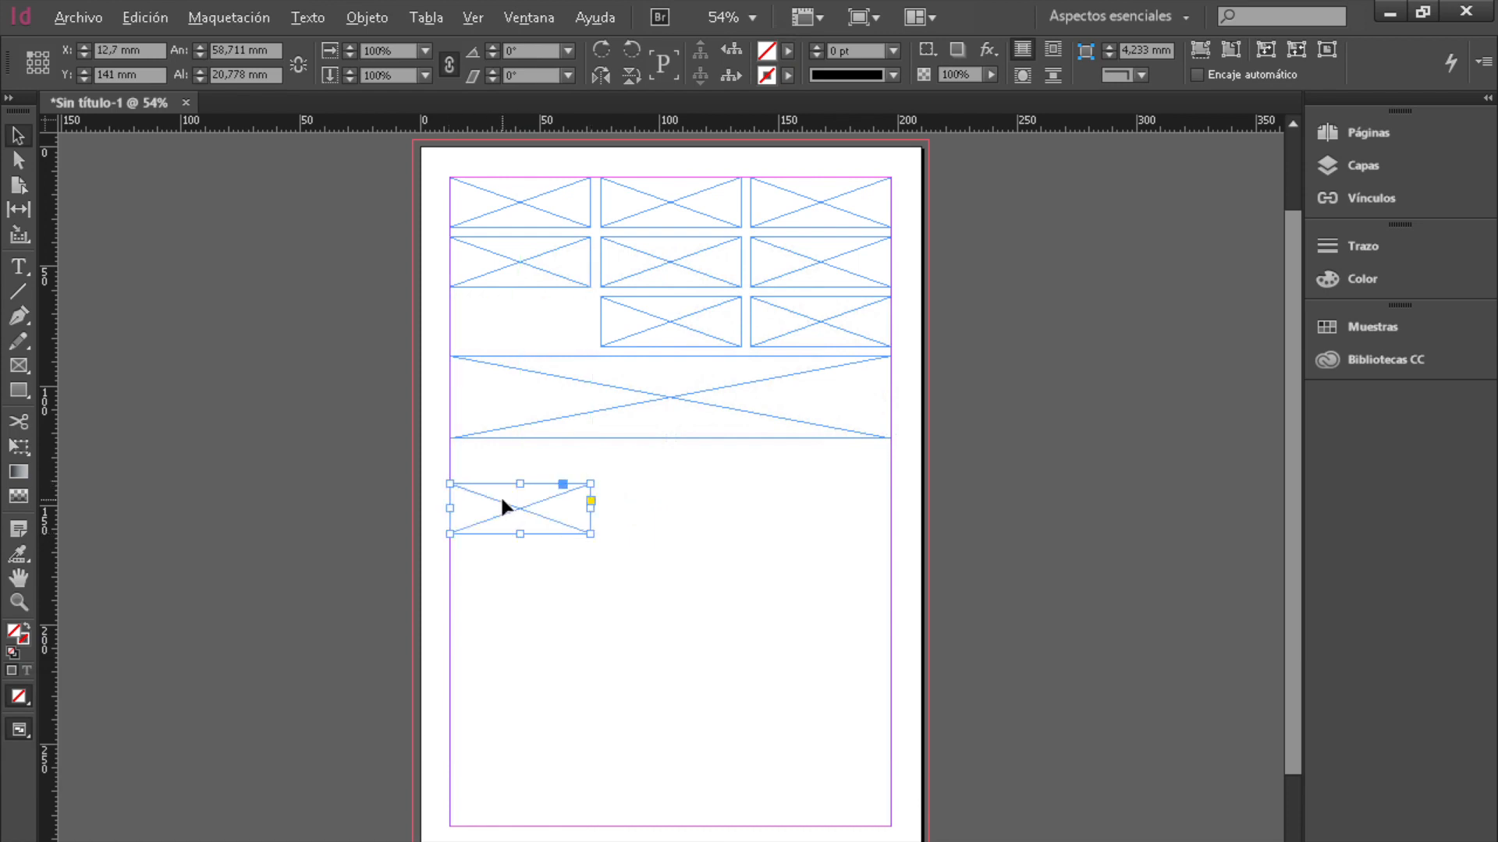
Move the frame below the wide frame toward the page's lower area and nudge it left, up and right in small increments.
{"action": "left_click_drag", "start_coordinate": [503, 507], "coordinate": [769, 712]}
{"action": "key", "text": "Up"}
{"action": "key", "text": "Left"}
{"action": "key", "text": "Left"}
{"action": "key", "text": "Left"}
{"action": "key", "text": "Left"}
{"action": "key", "text": "Left"}
{"action": "key", "text": "Left"}
{"action": "key", "text": "Left"}
{"action": "key", "text": "Left"}
{"action": "key", "text": "Left"}
{"action": "key", "text": "Left"}
{"action": "key", "text": "Up"}
{"action": "key", "text": "Up"}
{"action": "key", "text": "Up"}
{"action": "key", "text": "Up"}
{"action": "key", "text": "Up"}
{"action": "key", "text": "Up"}
{"action": "key", "text": "Up"}
{"action": "key", "text": "Up"}
{"action": "key", "text": "Up"}
{"action": "key", "text": "Up"}
{"action": "key", "text": "Up"}
{"action": "key", "text": "Up"}
{"action": "key", "text": "Up"}
{"action": "key", "text": "Up"}
{"action": "key", "text": "Up"}
{"action": "key", "text": "Up"}
{"action": "key", "text": "Up"}
{"action": "key", "text": "Right"}
{"action": "key", "text": "Right"}
{"action": "key", "text": "Right"}
{"action": "key", "text": "Right"}
{"action": "key", "text": "Right"}
{"action": "key", "text": "Right"}
{"action": "key", "text": "Right"}
{"action": "key", "text": "Right"}
{"action": "key", "text": "Right"}
{"action": "key", "text": "Right"}
{"action": "key", "text": "Right"}
{"action": "key", "text": "Right"}
{"action": "key", "text": "Right"}
{"action": "key", "text": "Right"}
{"action": "key", "text": "Right"}
{"action": "key", "text": "Right"}
{"action": "key", "text": "Right"}
{"action": "key", "text": "Right"}
{"action": "key", "text": "Right"}
{"action": "key", "text": "Right"}
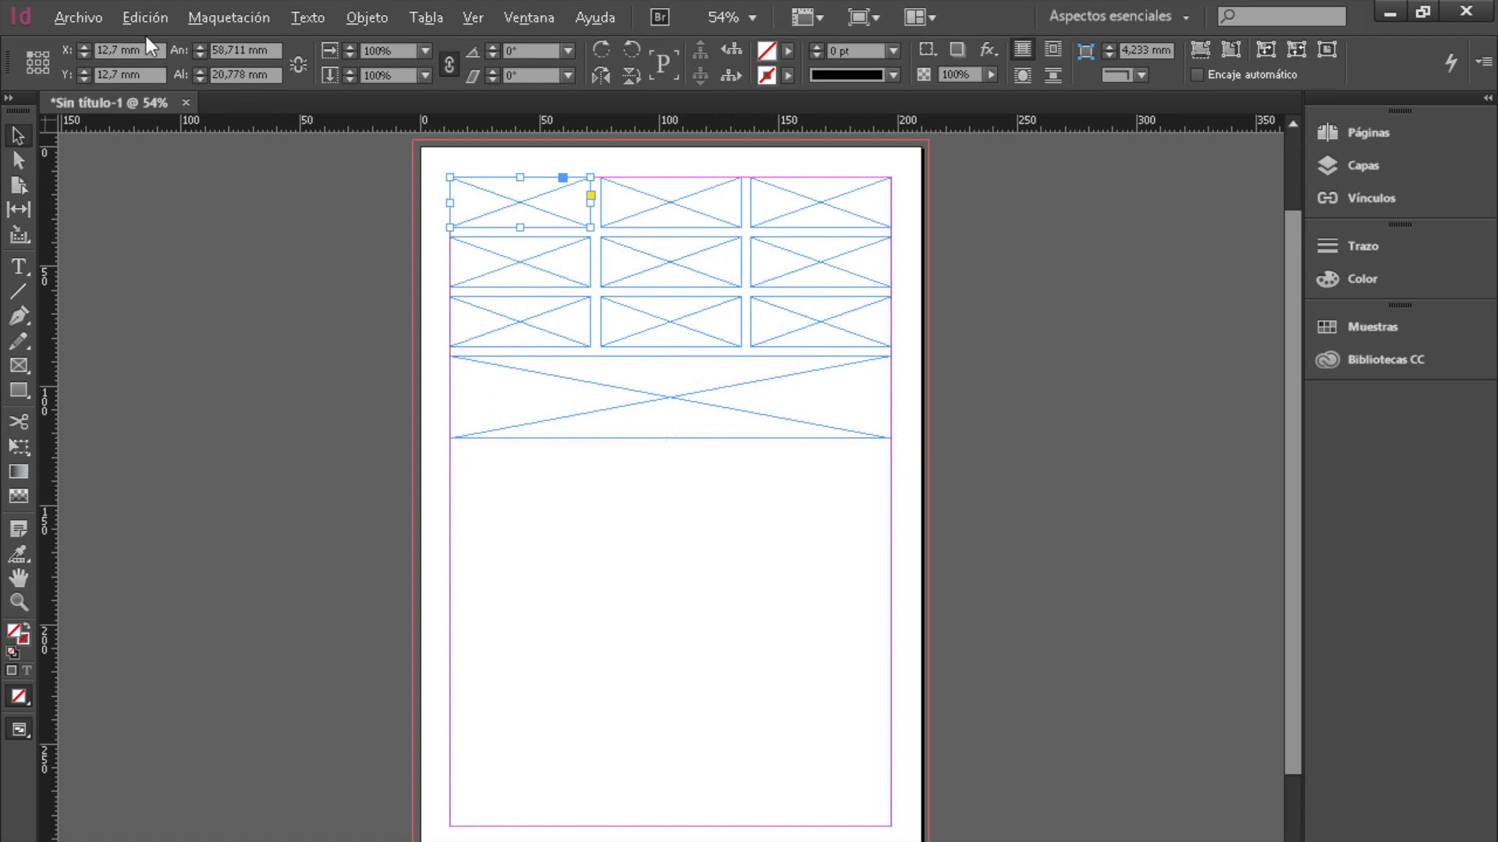
Switch the reference point of the grid's first frame to the centre and the bottom centre, and return it to the top-left corner.
{"action": "mouse_move", "coordinate": [48, 124]}
{"action": "left_mouse_down"}
{"action": "mouse_move", "coordinate": [405, 148]}
{"action": "mouse_move", "coordinate": [44, 134]}
{"action": "left_mouse_up"}
{"action": "left_click", "coordinate": [46, 54]}
{"action": "left_click", "coordinate": [39, 61]}
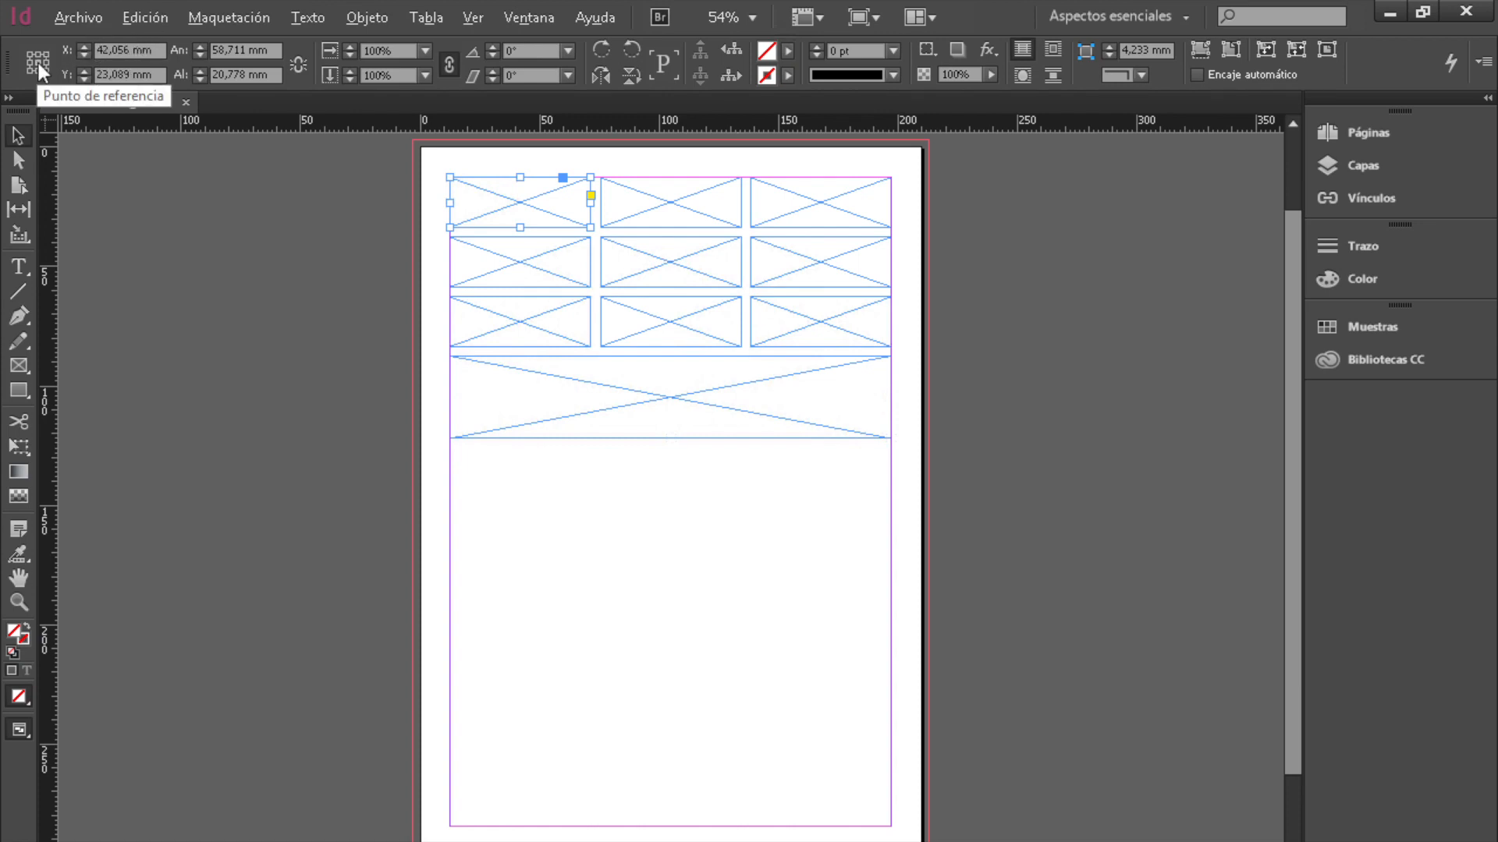
{"action": "left_click", "coordinate": [37, 71]}
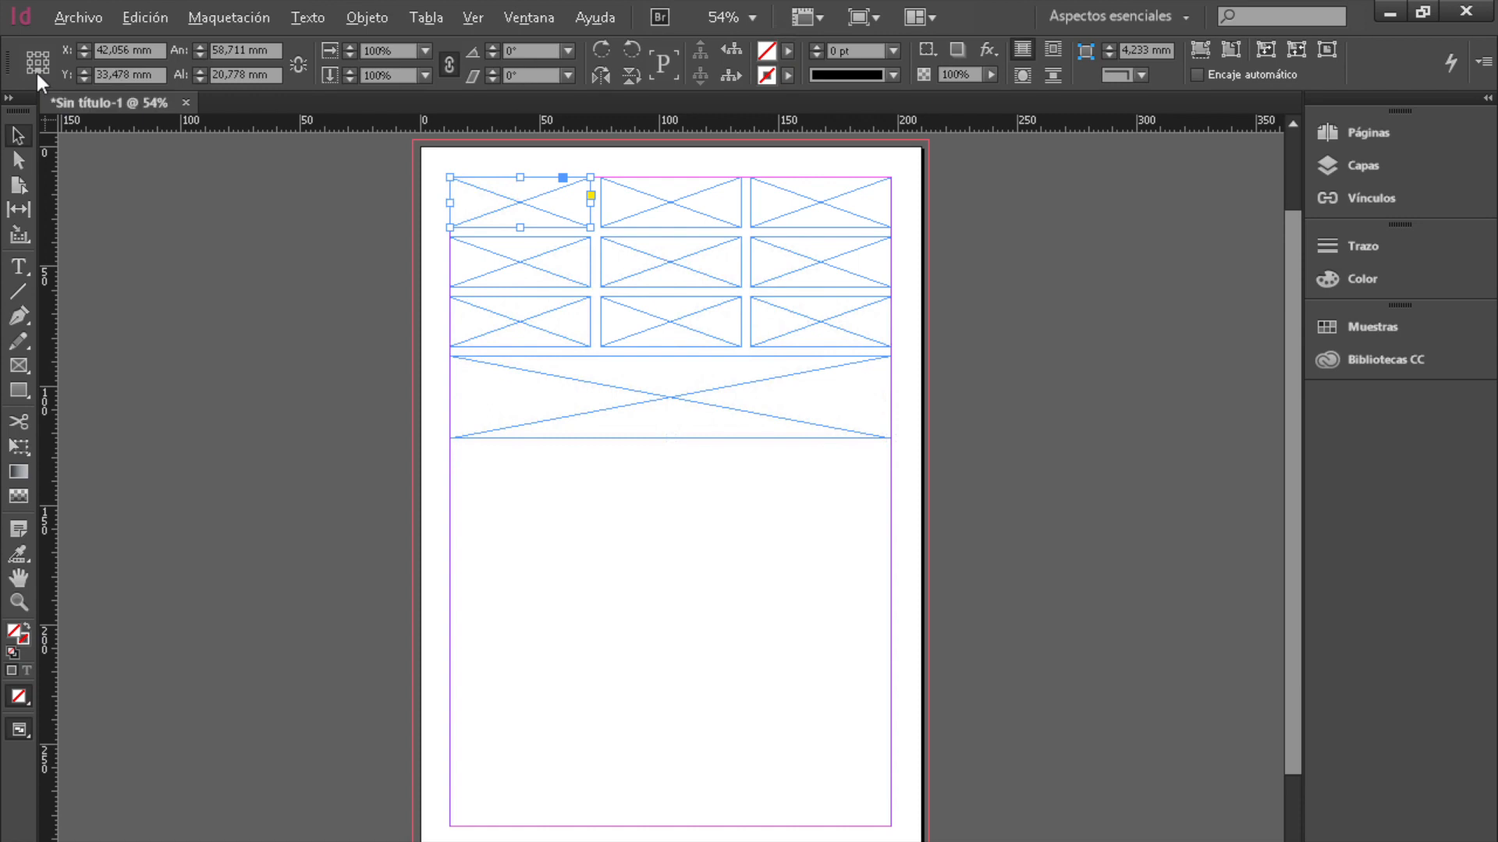
{"action": "left_click", "coordinate": [30, 55]}
Step the first frame's horizontal position up to X 17 mm.
{"action": "left_click", "coordinate": [82, 48]}
{"action": "left_click", "coordinate": [81, 47]}
{"action": "left_click", "coordinate": [82, 48]}
{"action": "left_click", "coordinate": [82, 48]}
{"action": "left_click", "coordinate": [82, 48]}
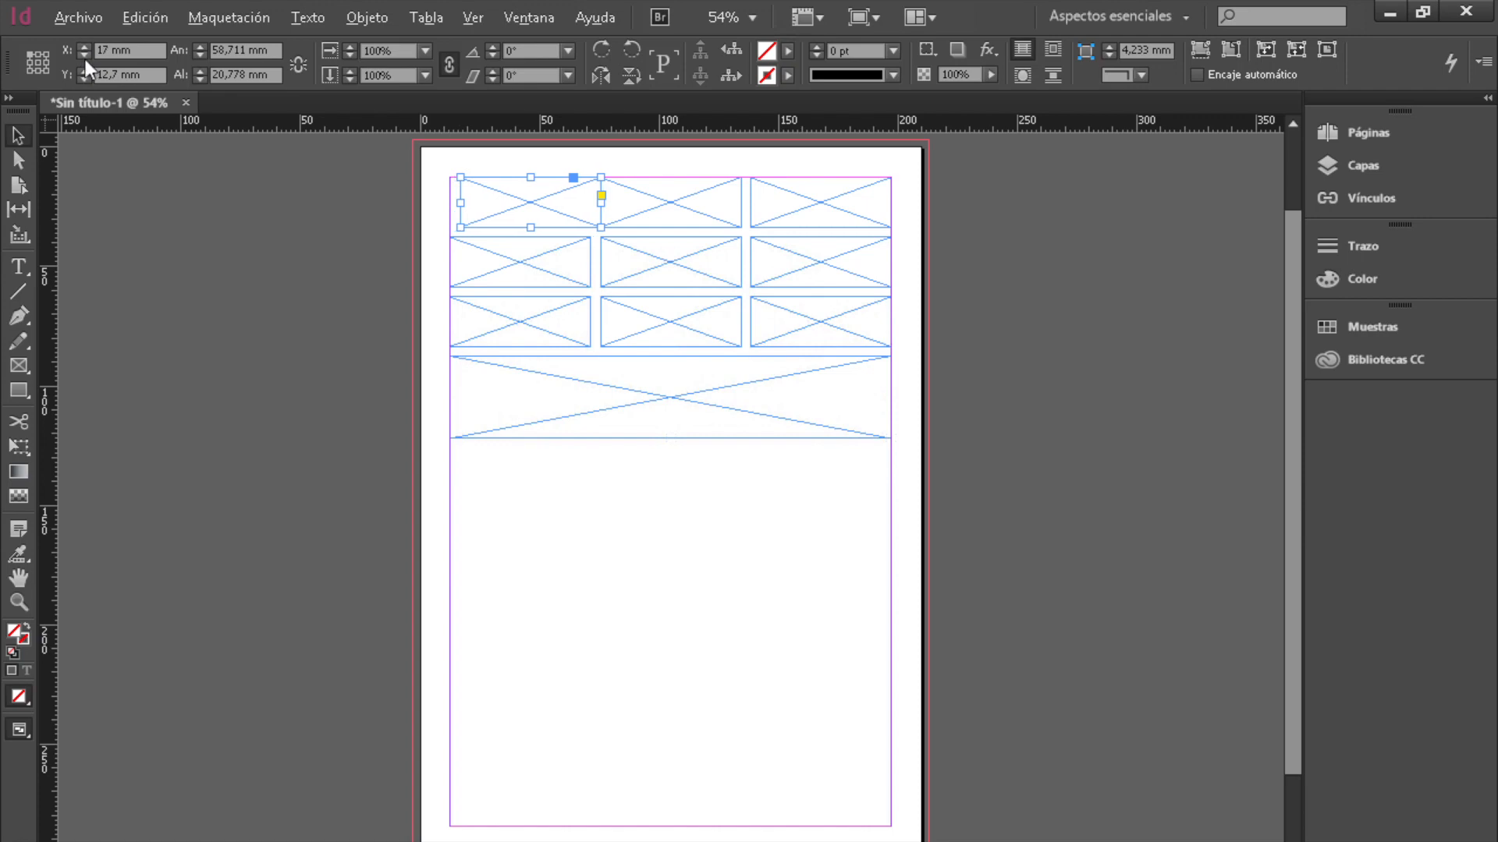
Step the first frame's horizontal position back down to X 13 mm.
{"action": "left_click", "coordinate": [82, 54]}
{"action": "left_click", "coordinate": [82, 54]}
{"action": "left_click", "coordinate": [82, 54]}
{"action": "left_click", "coordinate": [81, 53]}
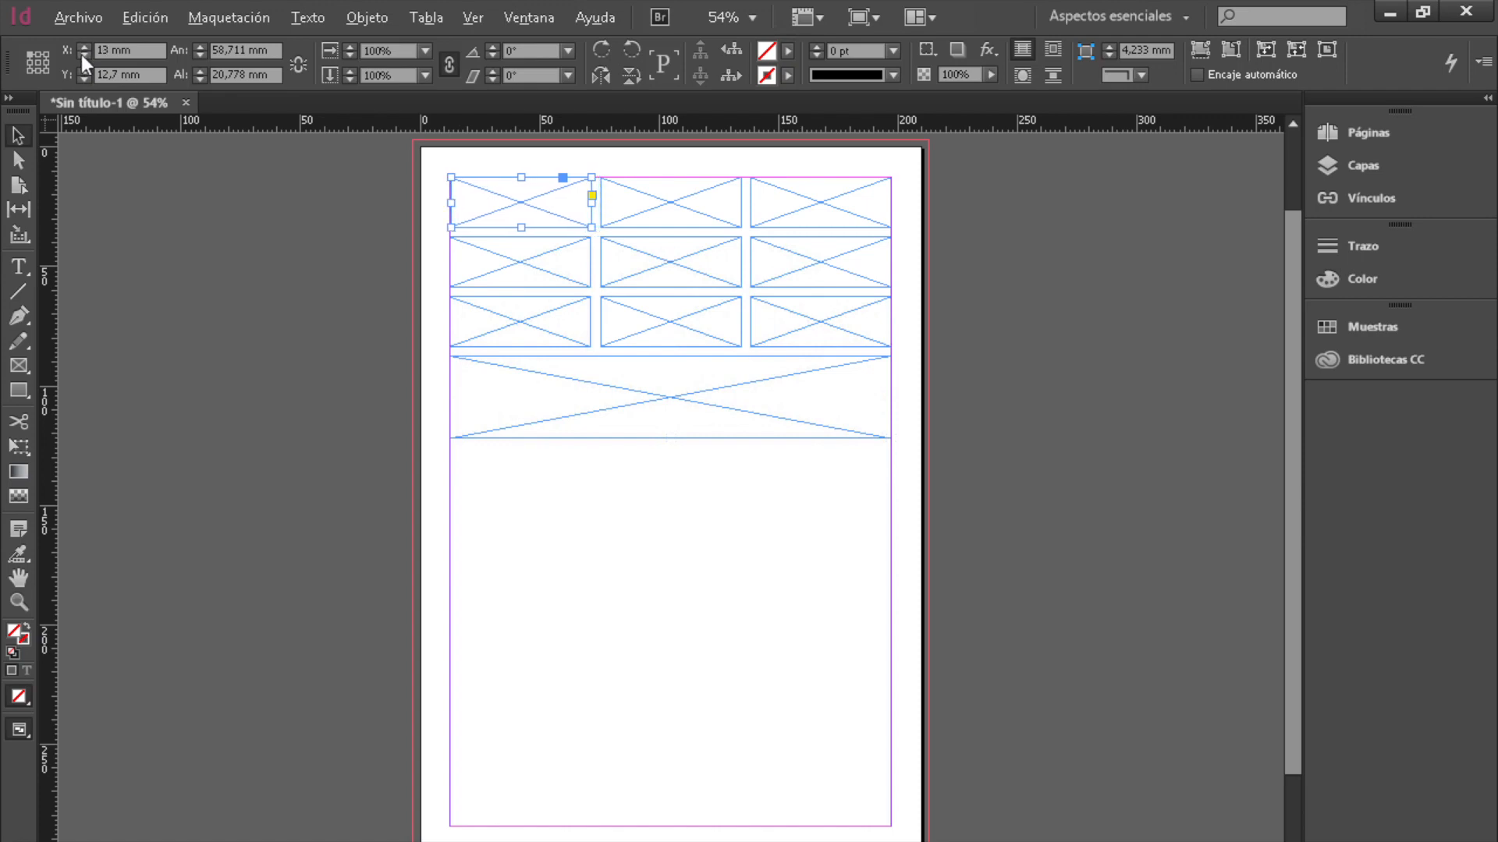
{"action": "left_click", "coordinate": [82, 53]}
{"action": "left_click", "coordinate": [82, 47]}
Preview a Move transformation of the first frame by 5 mm horizontally and 5 mm vertically.
{"action": "left_click", "coordinate": [362, 14]}
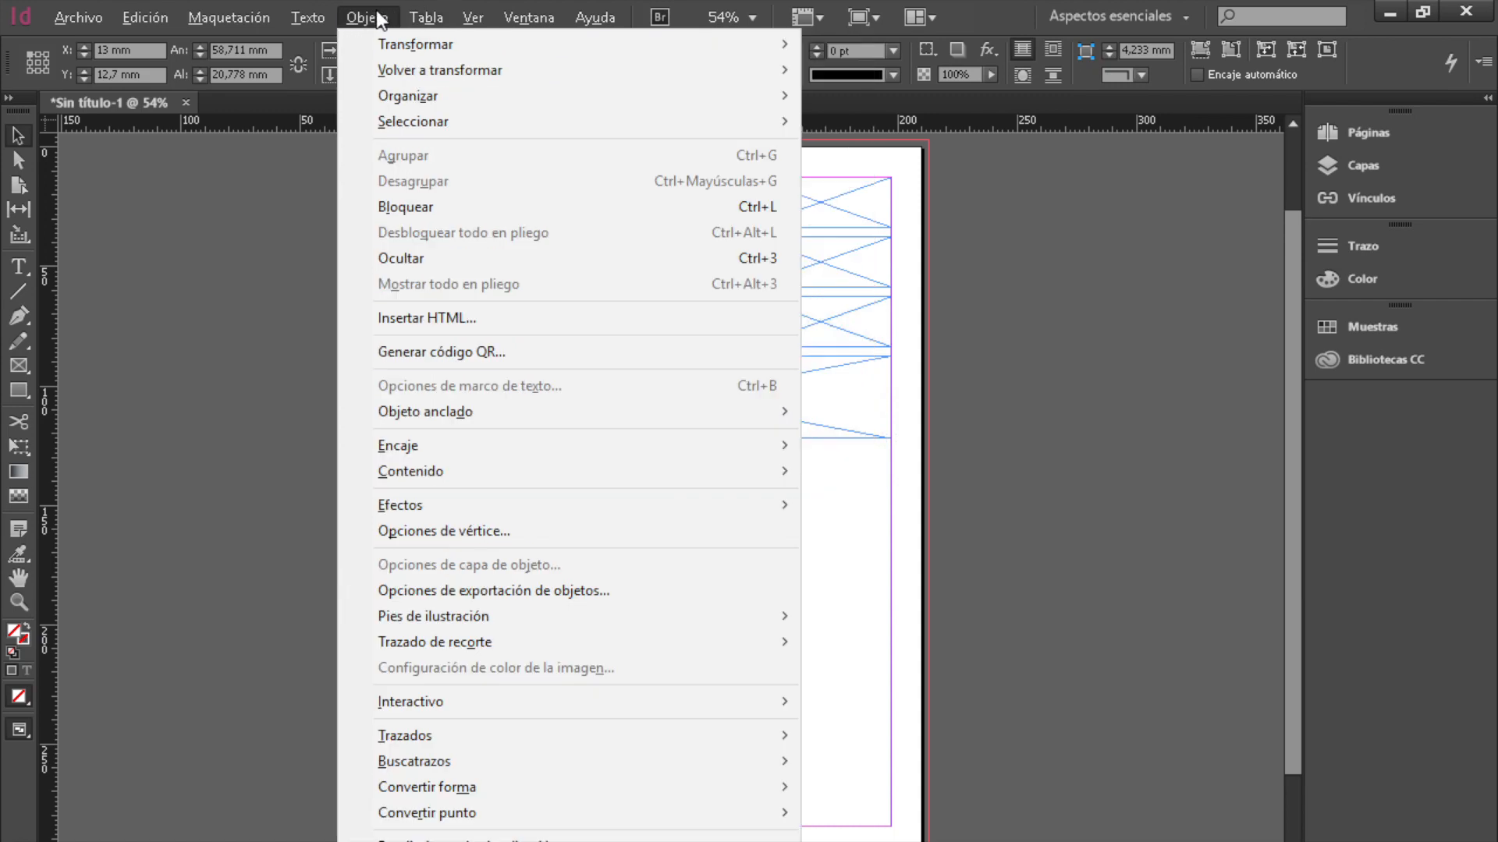
{"action": "mouse_move", "coordinate": [438, 47]}
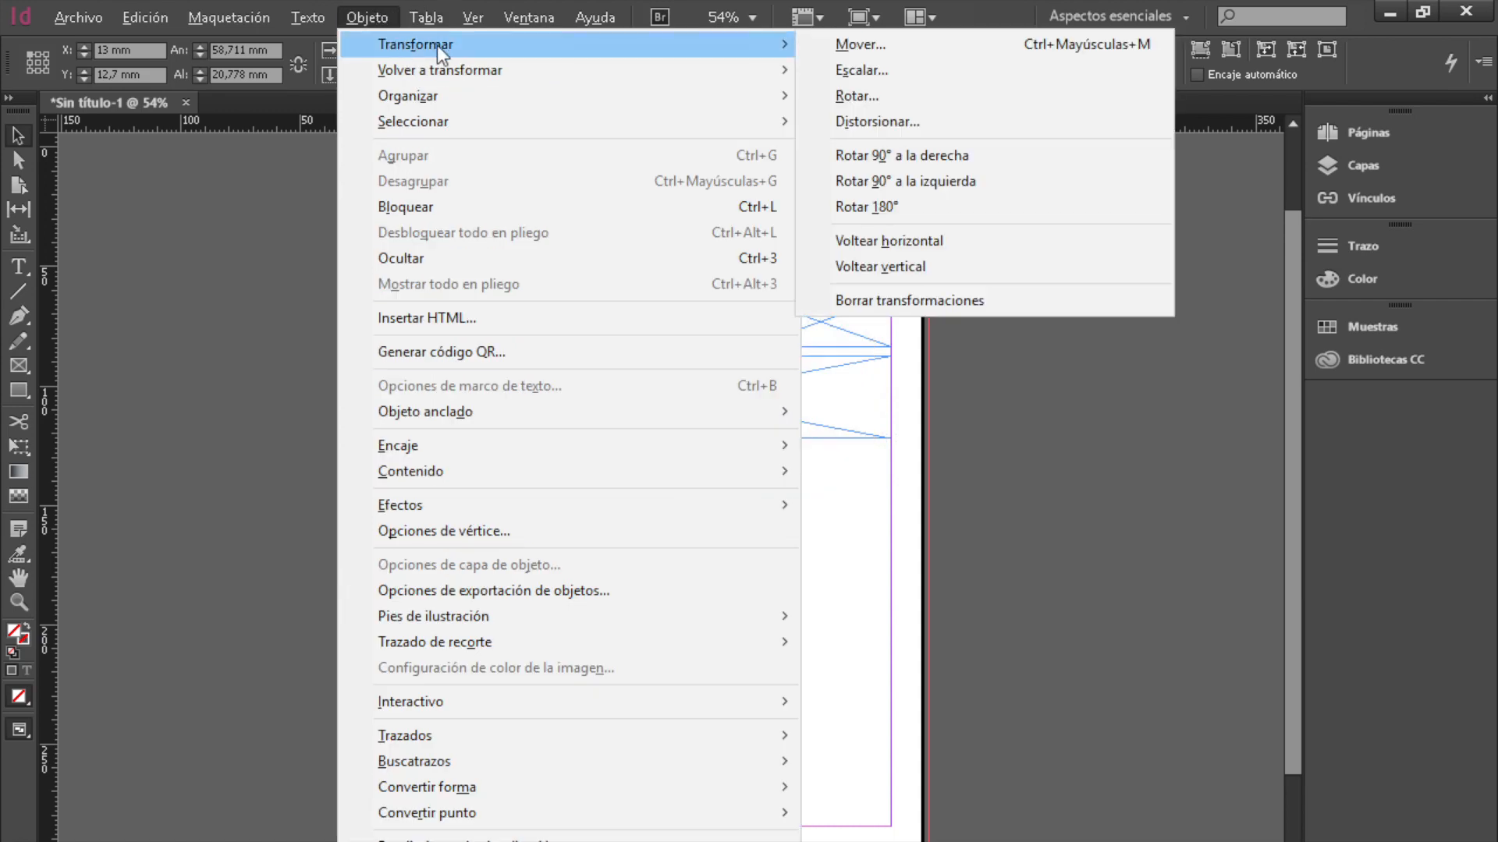
{"action": "left_click", "coordinate": [827, 46]}
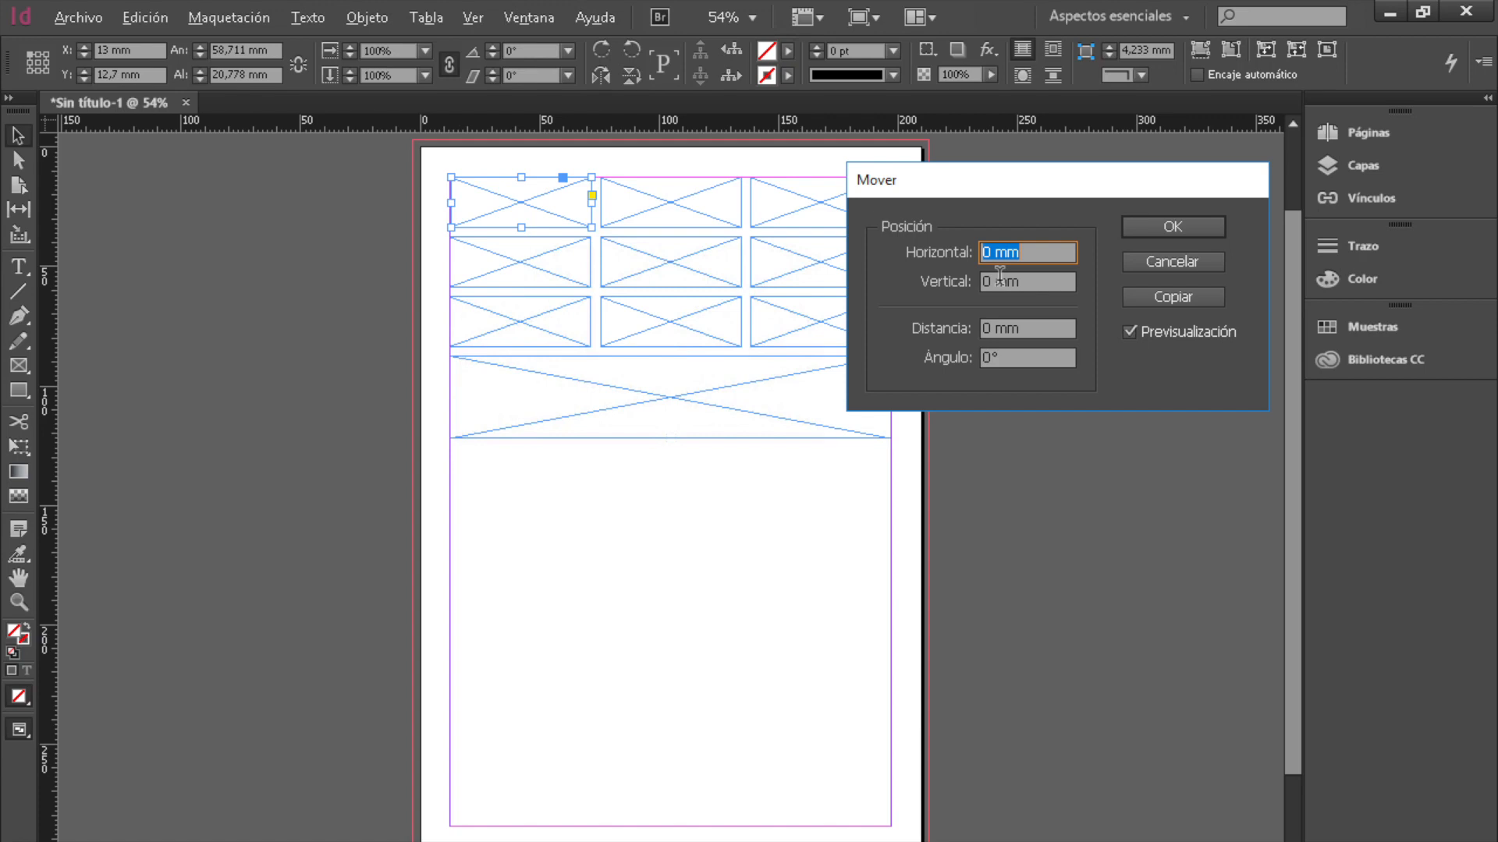
{"action": "left_click", "coordinate": [1131, 331]}
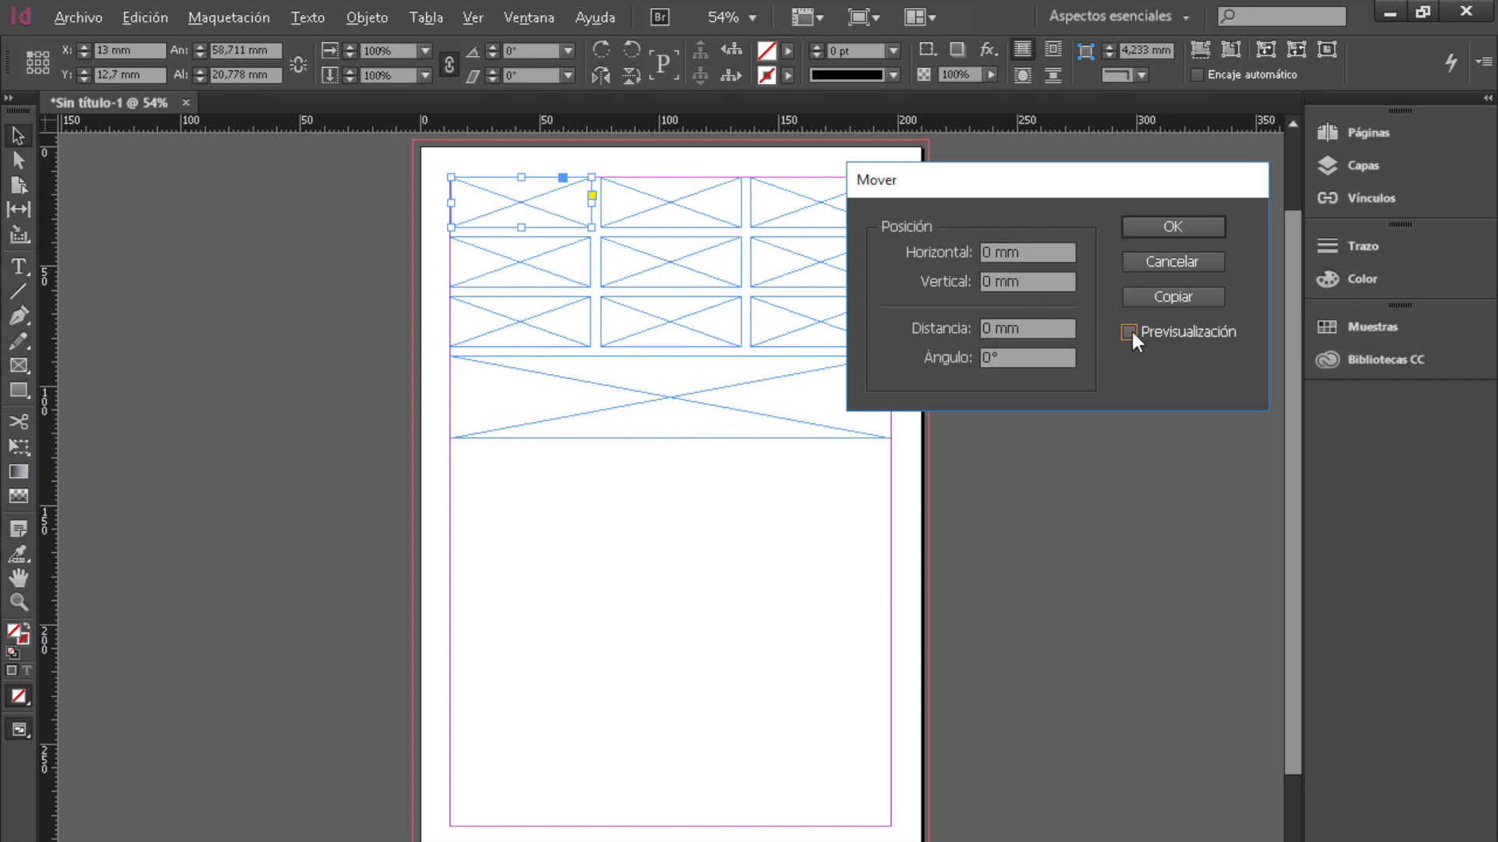
{"action": "double_click", "coordinate": [988, 252]}
{"action": "type", "text": "5"}
{"action": "left_click", "coordinate": [989, 281]}
{"action": "double_click", "coordinate": [988, 281]}
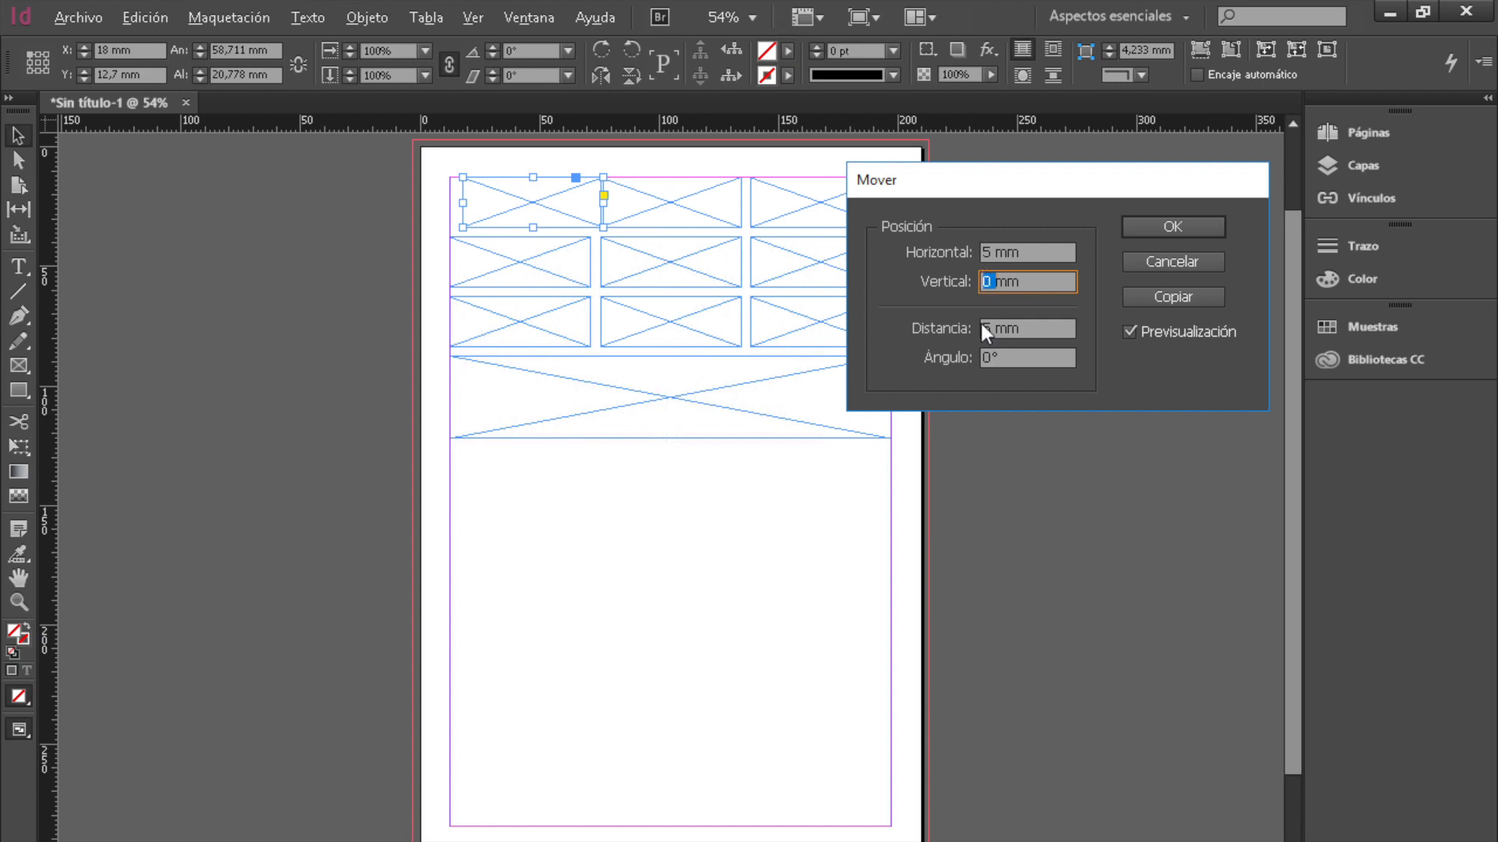
{"action": "type", "text": "5"}
{"action": "left_click", "coordinate": [986, 331]}
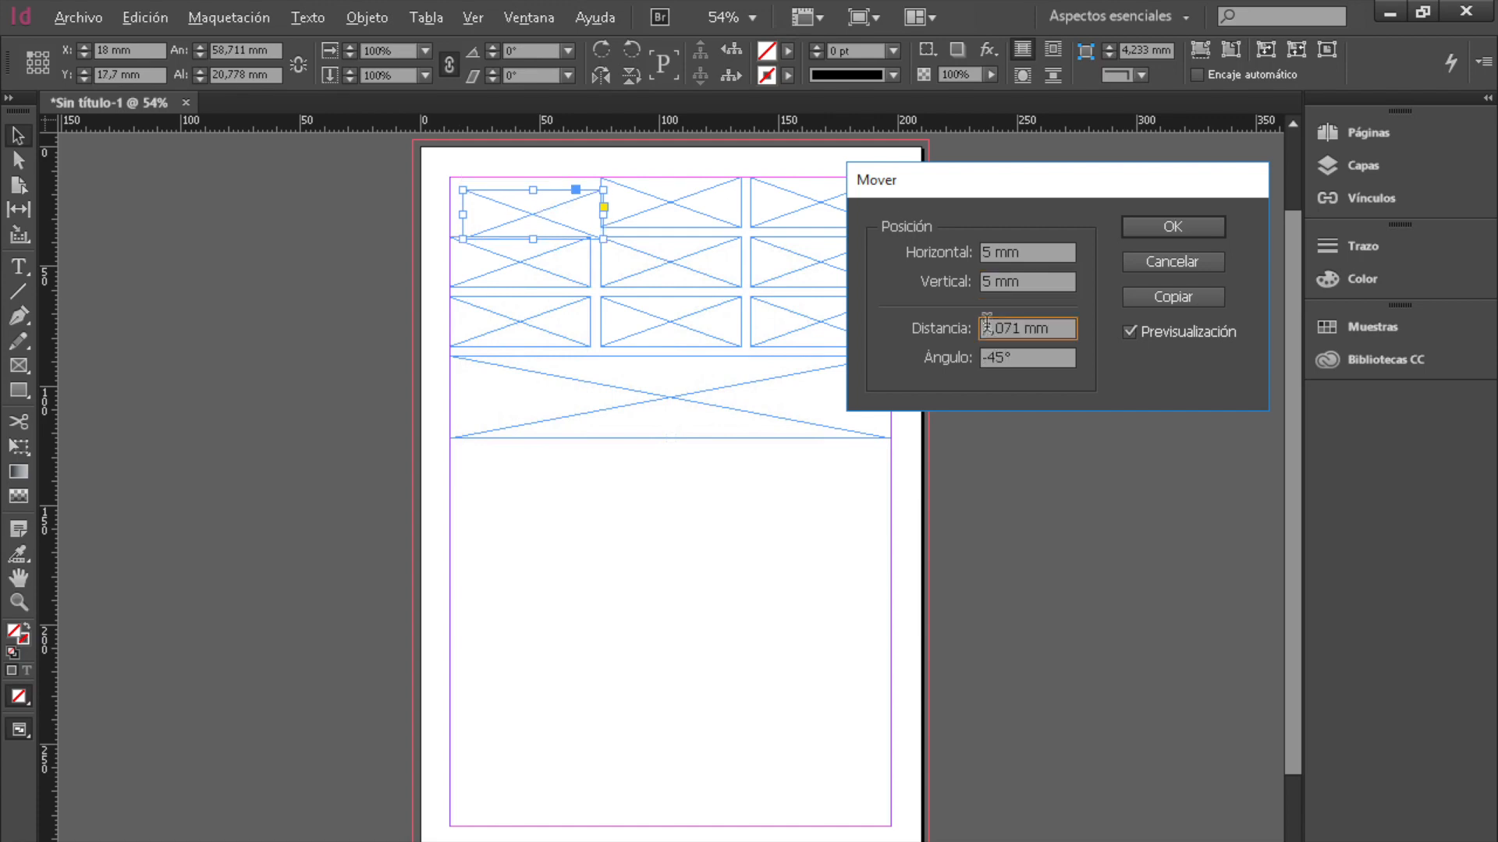
Reset the horizontal and vertical offsets of the Move transformation to 0 mm.
{"action": "double_click", "coordinate": [987, 251]}
{"action": "type", "text": "0"}
{"action": "double_click", "coordinate": [986, 281]}
{"action": "type", "text": "0"}
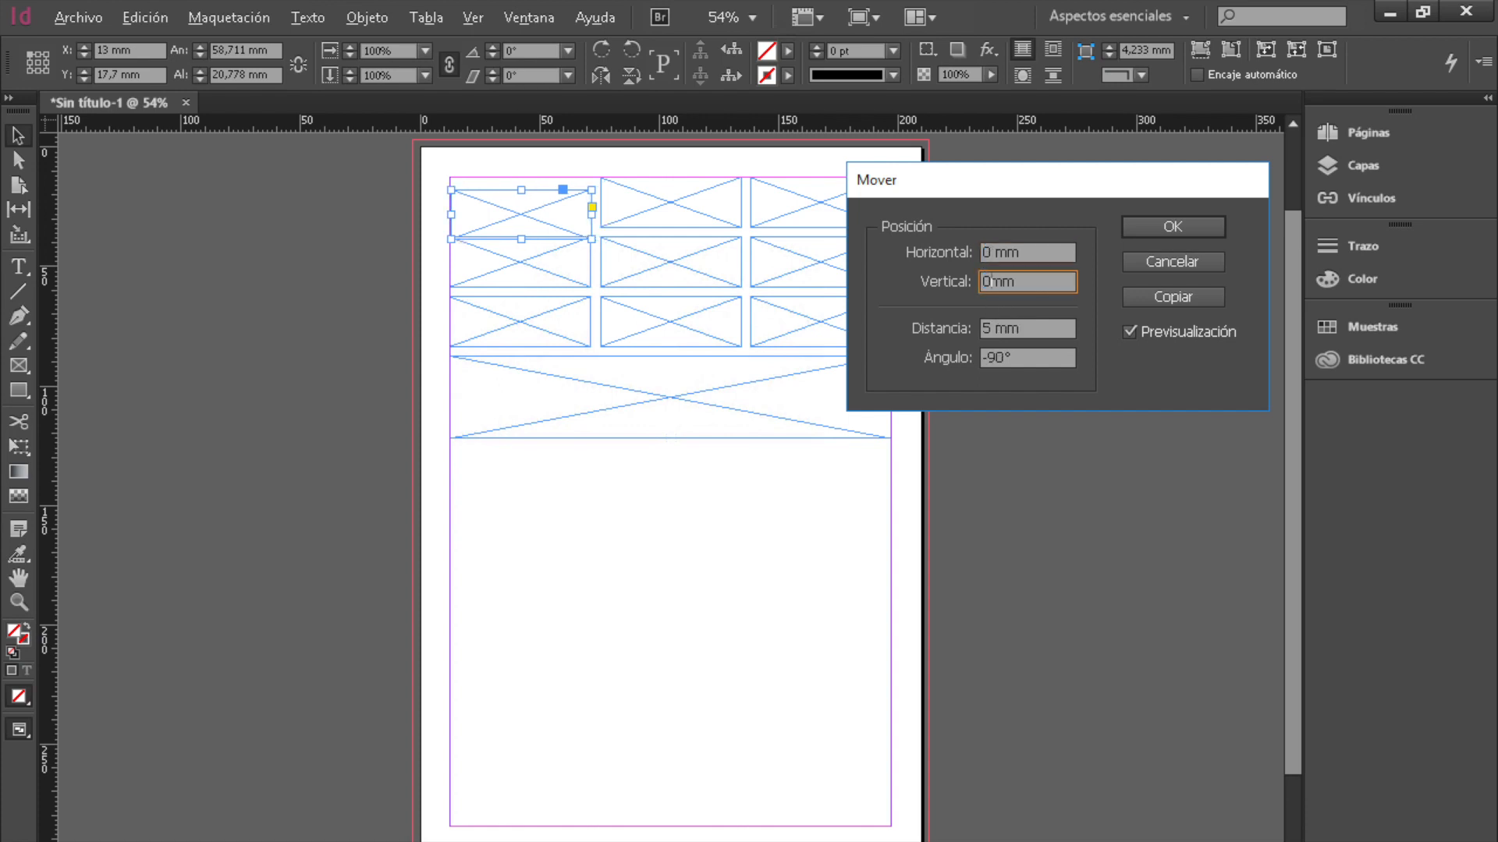
{"action": "left_click", "coordinate": [988, 326]}
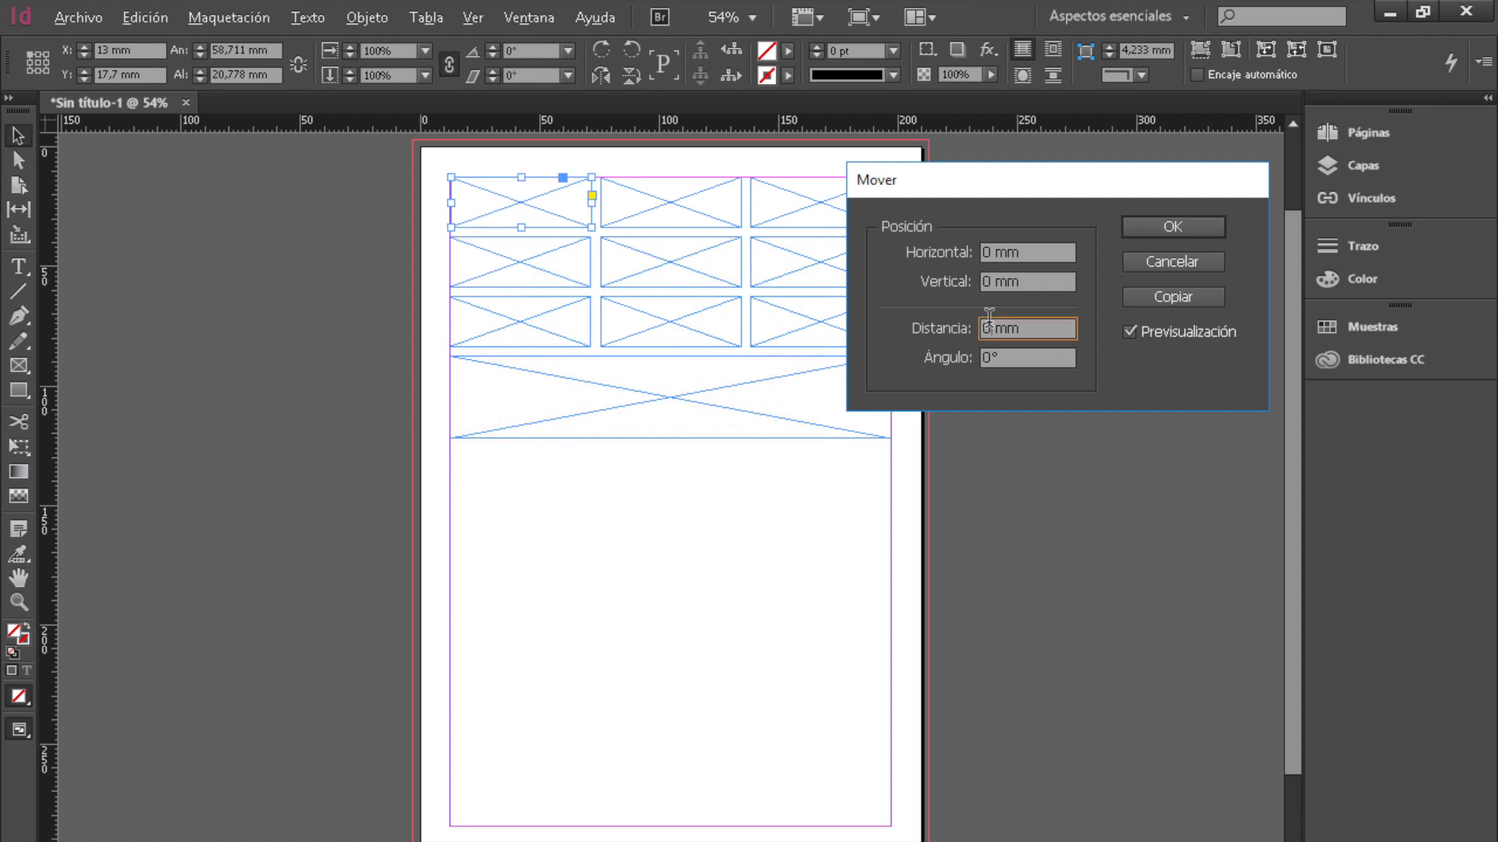
Create a copy of the first frame moved by a distance of 10 mm at an angle of 45°.
{"action": "double_click", "coordinate": [988, 325]}
{"action": "type", "text": "10"}
{"action": "double_click", "coordinate": [984, 358]}
{"action": "type", "text": "45"}
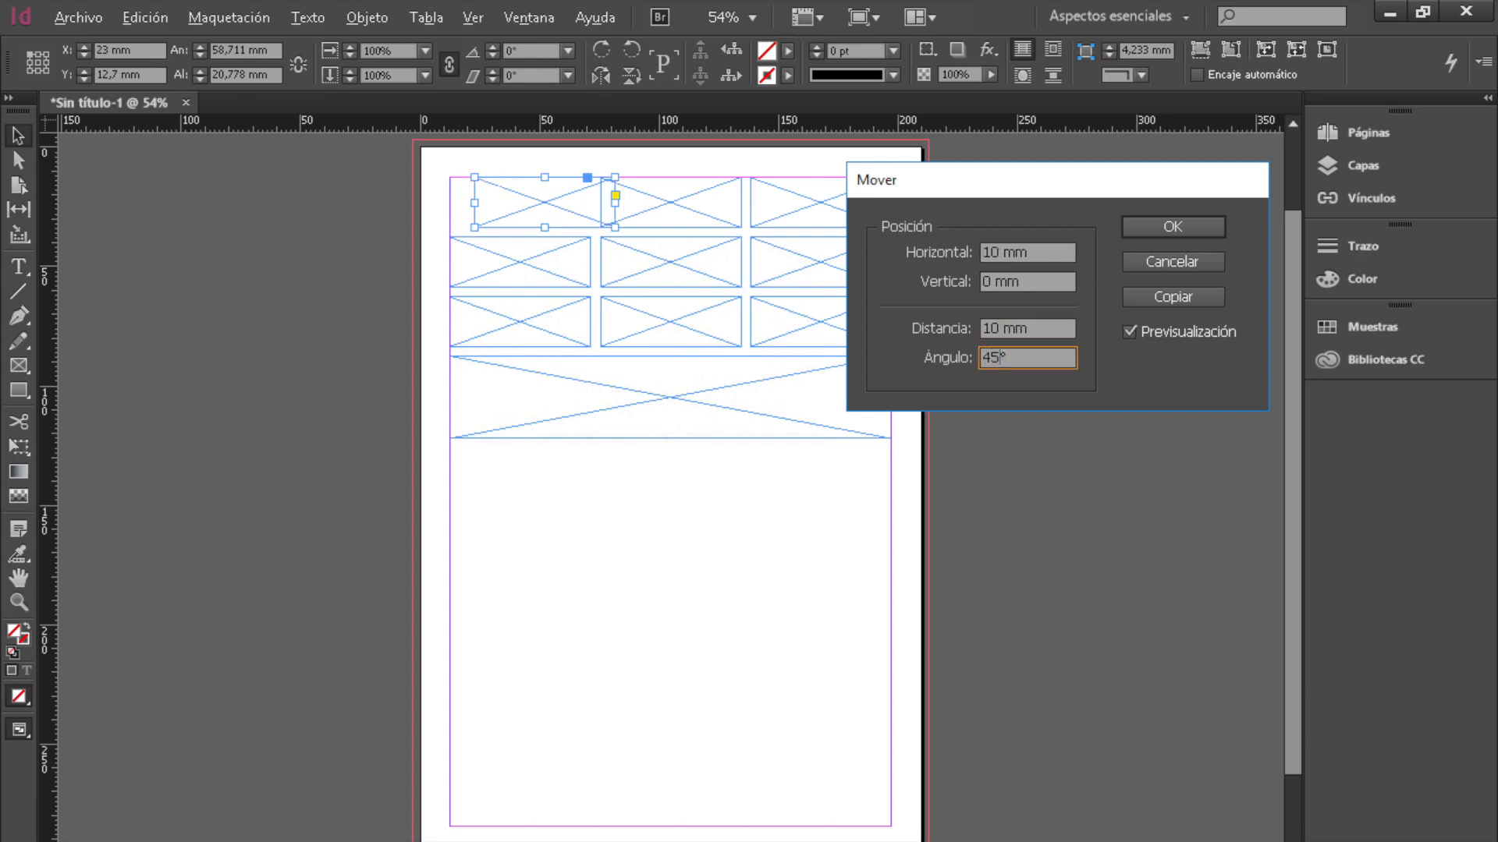
{"action": "left_click", "coordinate": [1046, 330]}
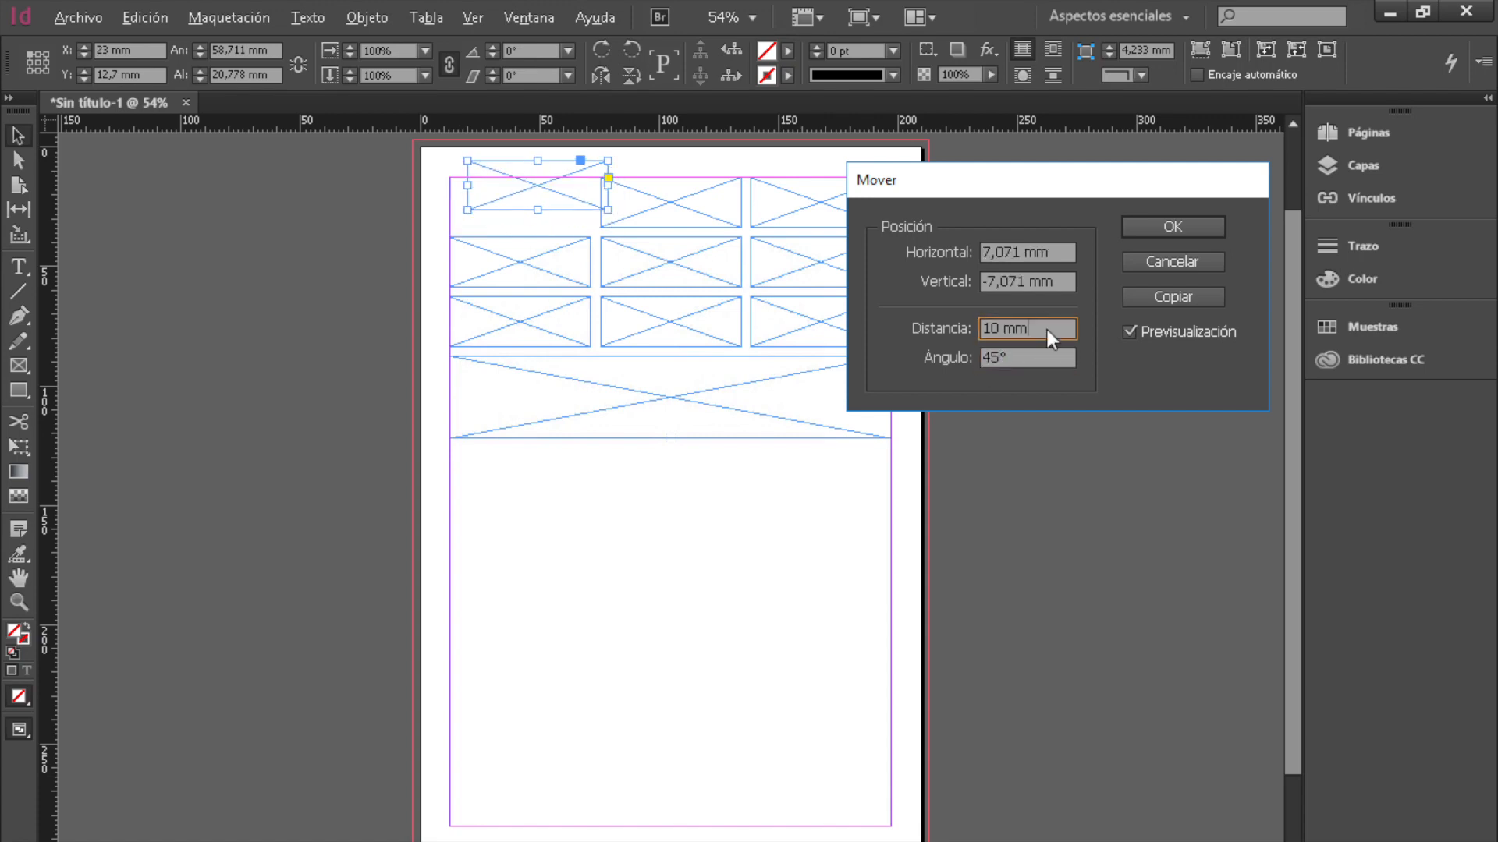
{"action": "left_click", "coordinate": [1172, 298]}
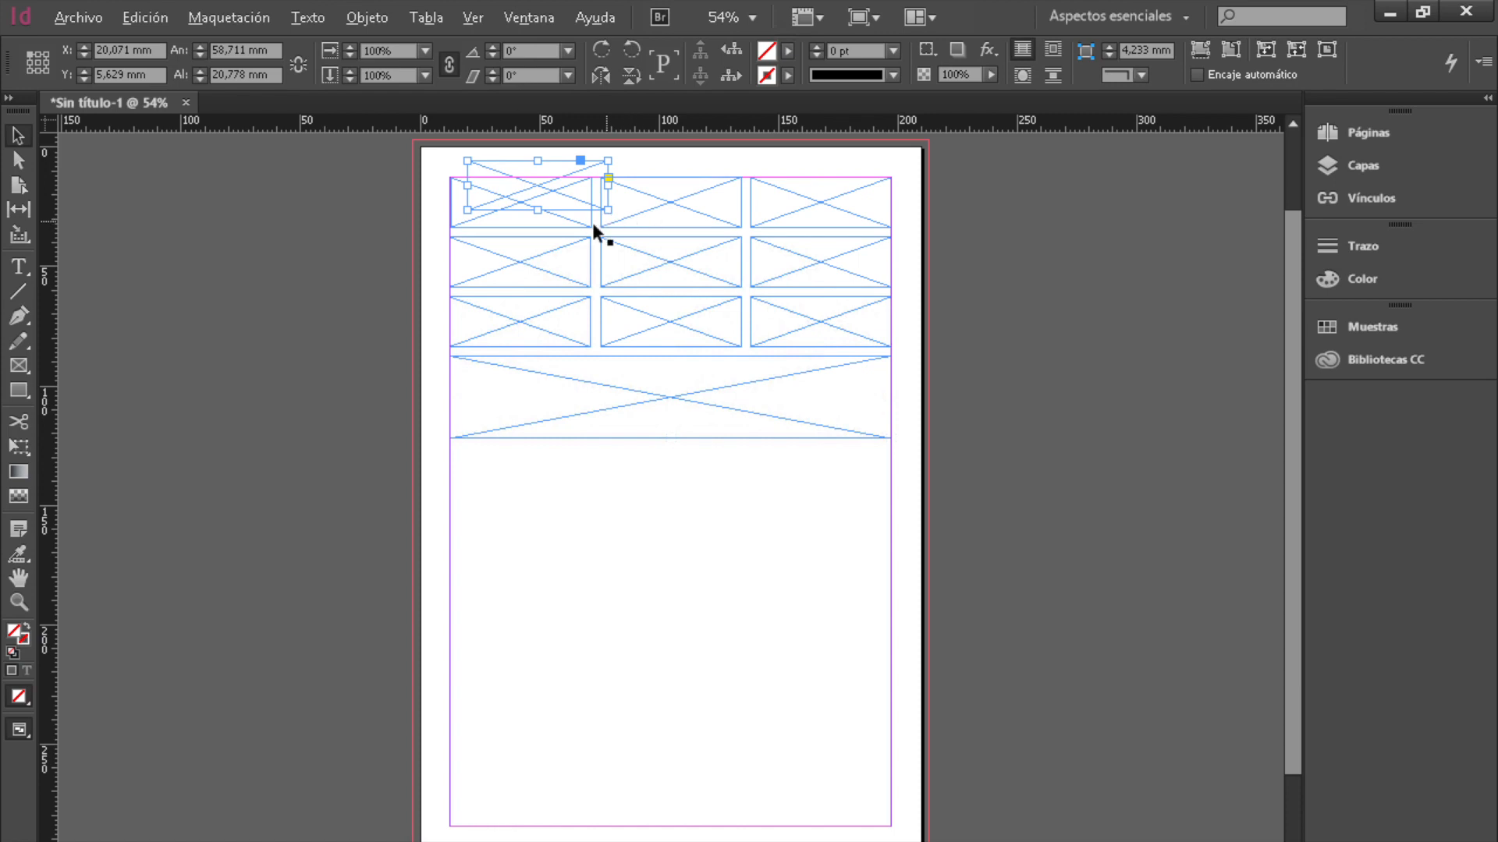
Remove the offset copy and set the first frame's X position to 12,7 mm.
{"action": "left_click_drag", "start_coordinate": [487, 177], "coordinate": [471, 194]}
{"action": "left_click", "coordinate": [109, 50]}
{"action": "key", "text": "BackSpace"}
{"action": "type", "text": "2"}
{"action": "type", "text": ",7"}
{"action": "key", "text": "Return"}
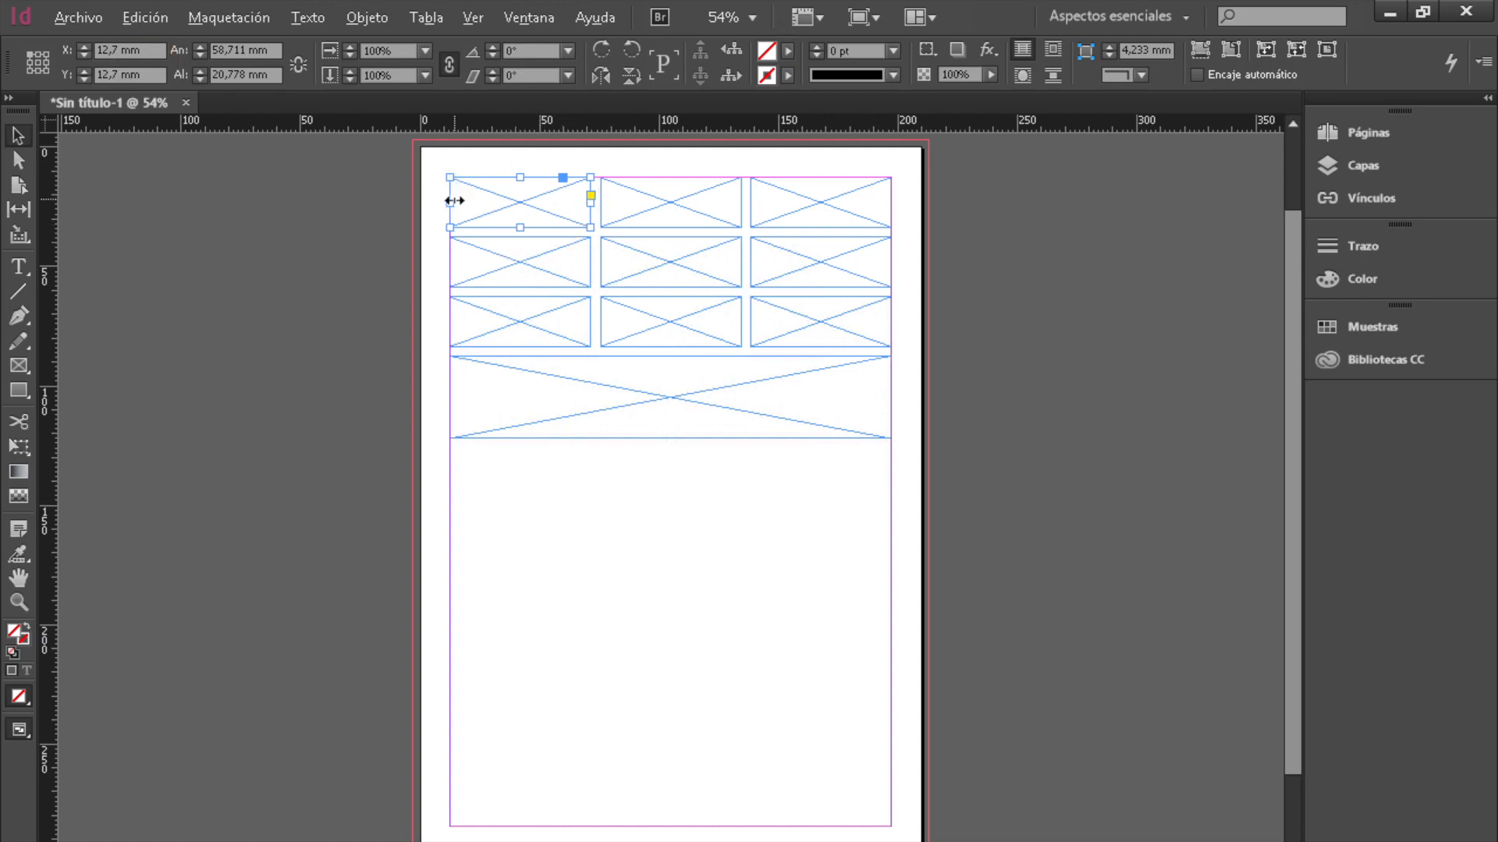
Offset the first frame by adding 3 mm to its X position and 2 mm to its Y position.
{"action": "left_click", "coordinate": [117, 49]}
{"action": "type", "text": "+3"}
{"action": "left_click", "coordinate": [117, 74]}
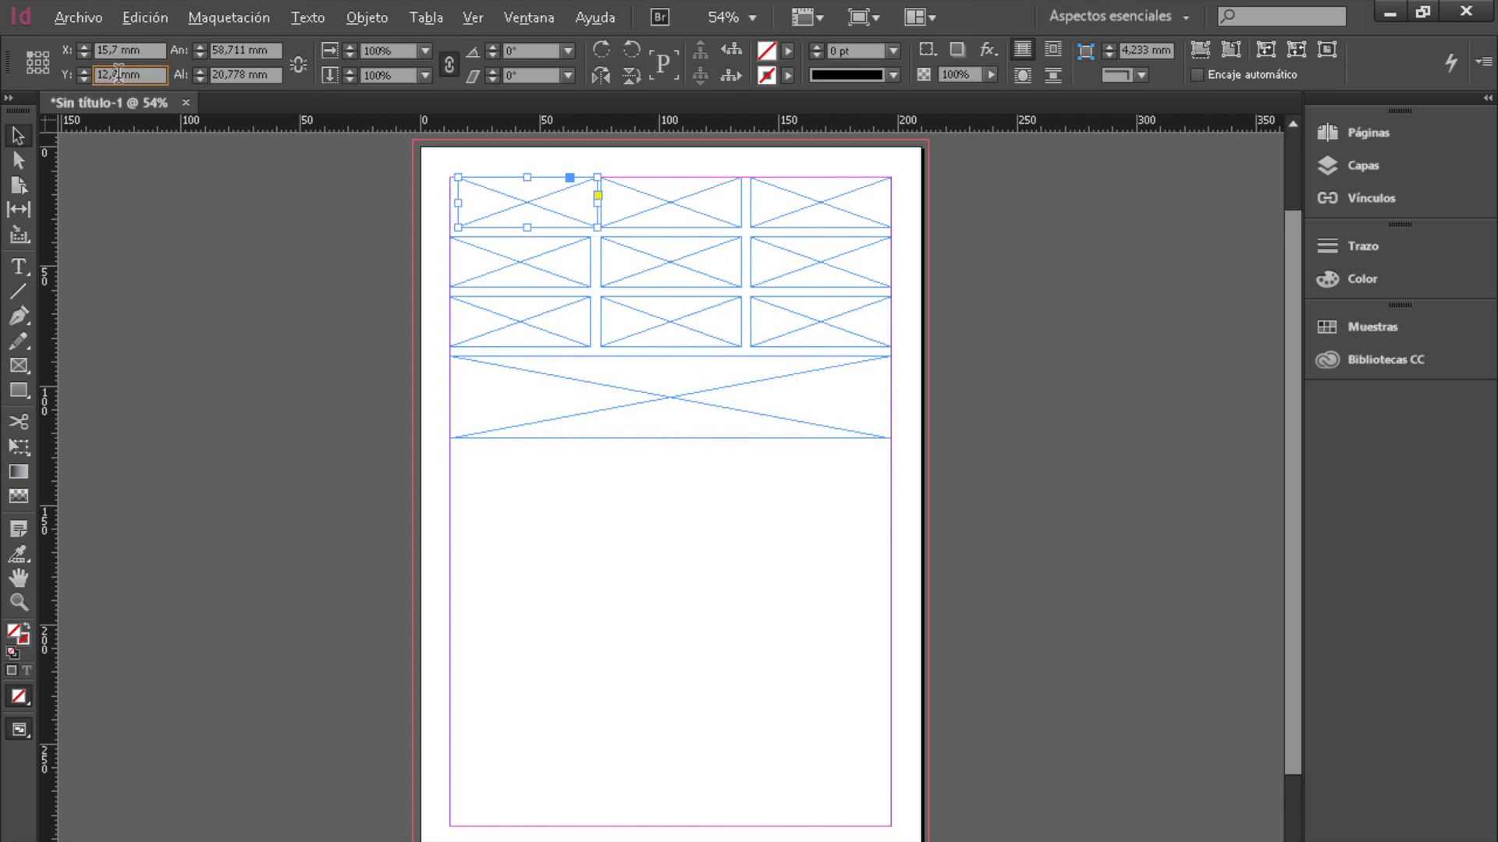
{"action": "type", "text": "+2"}
{"action": "key", "text": "Return"}
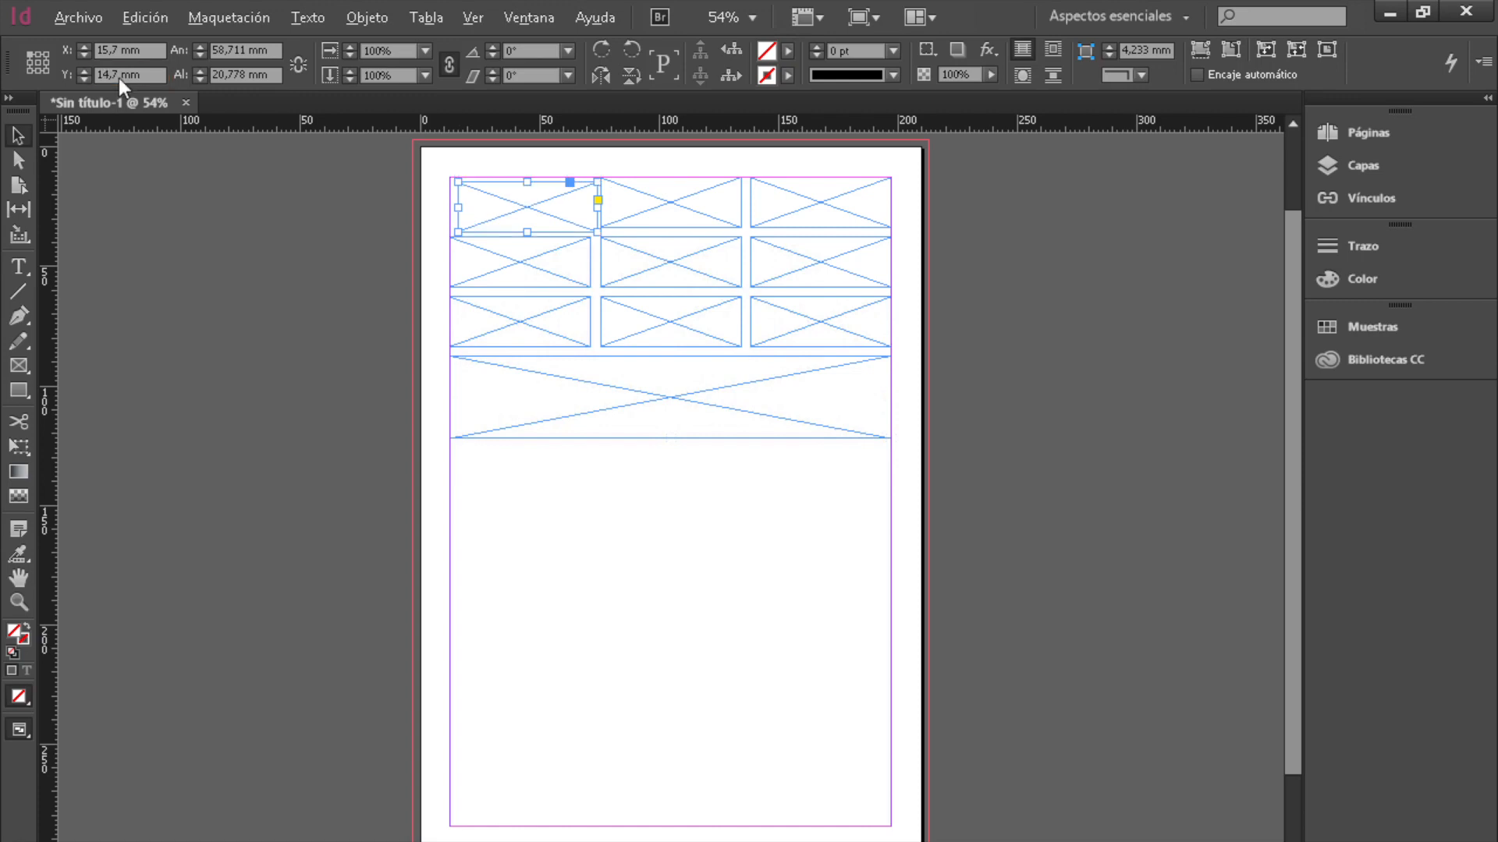
Select the wide frame below the grid and shrink it from its lower-right corner to about 25 mm high.
{"action": "left_click", "coordinate": [771, 433]}
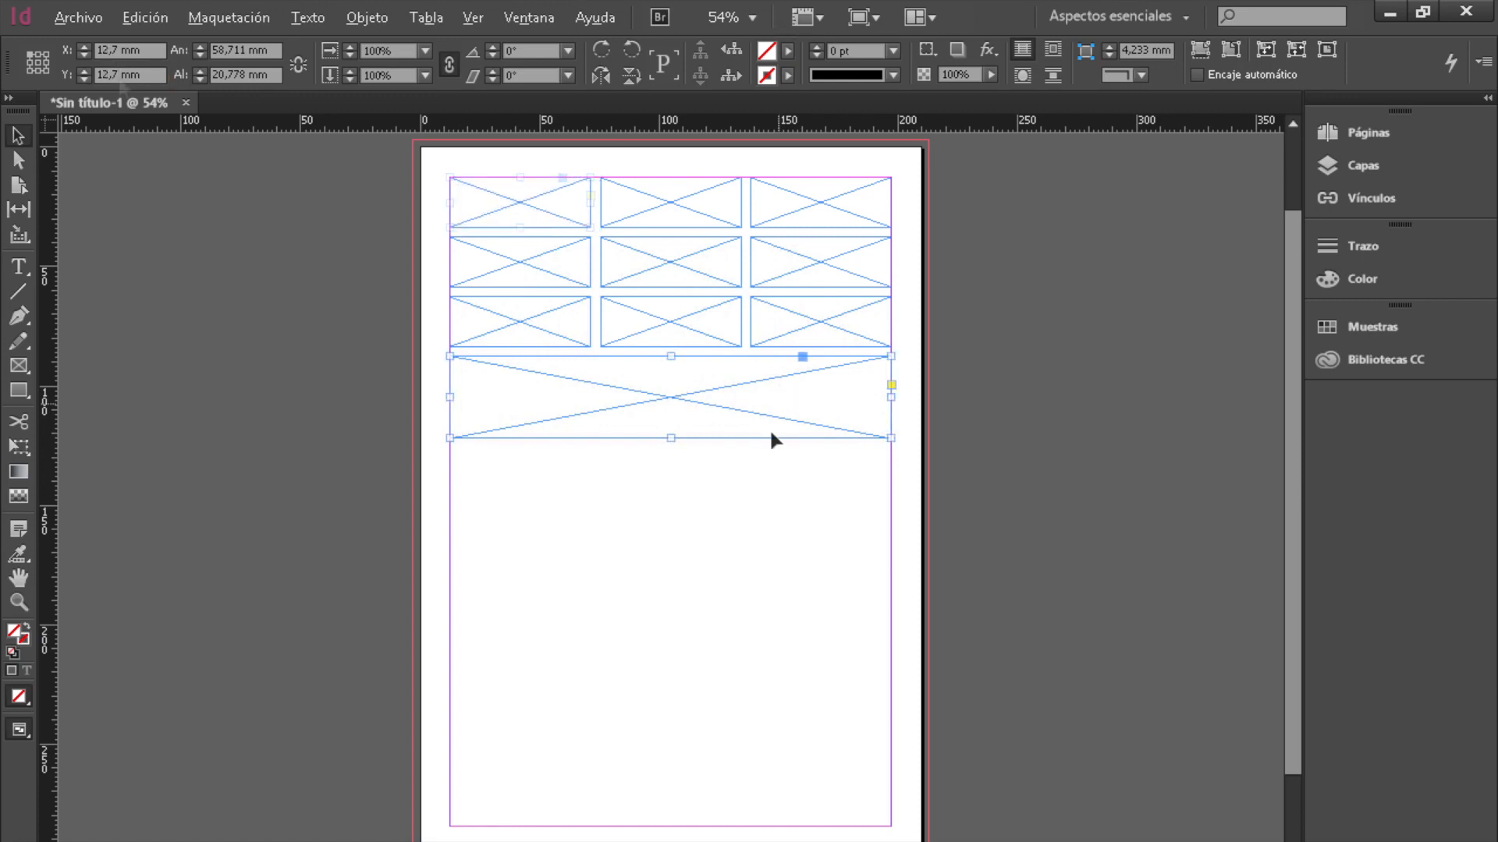
{"action": "mouse_move", "coordinate": [671, 442]}
{"action": "left_mouse_down"}
{"action": "mouse_move", "coordinate": [671, 625]}
{"action": "mouse_move", "coordinate": [668, 438]}
{"action": "left_mouse_up"}
{"action": "left_click_drag", "start_coordinate": [890, 440], "coordinate": [671, 414]}
Set the wide frame's width to 144 mm and its height to 32 mm.
{"action": "left_click", "coordinate": [200, 48]}
{"action": "left_click", "coordinate": [200, 48]}
{"action": "left_click", "coordinate": [200, 48]}
{"action": "left_click", "coordinate": [200, 47]}
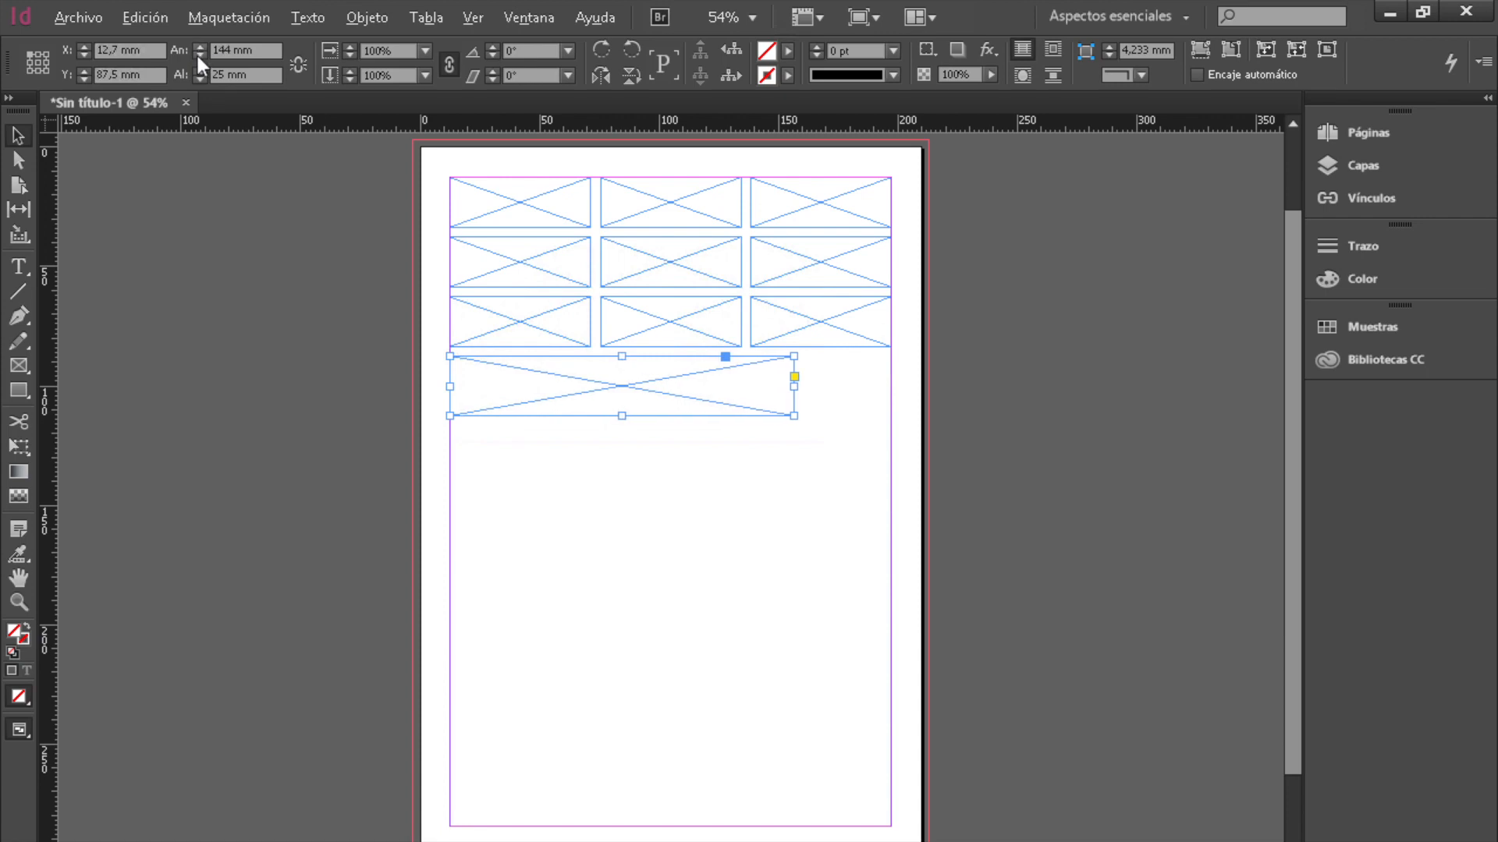
{"action": "left_click", "coordinate": [200, 70]}
{"action": "left_click", "coordinate": [200, 70]}
{"action": "left_click", "coordinate": [200, 70]}
{"action": "left_click", "coordinate": [200, 69]}
{"action": "left_click", "coordinate": [199, 70]}
{"action": "left_click", "coordinate": [200, 69]}
{"action": "left_click", "coordinate": [200, 69]}
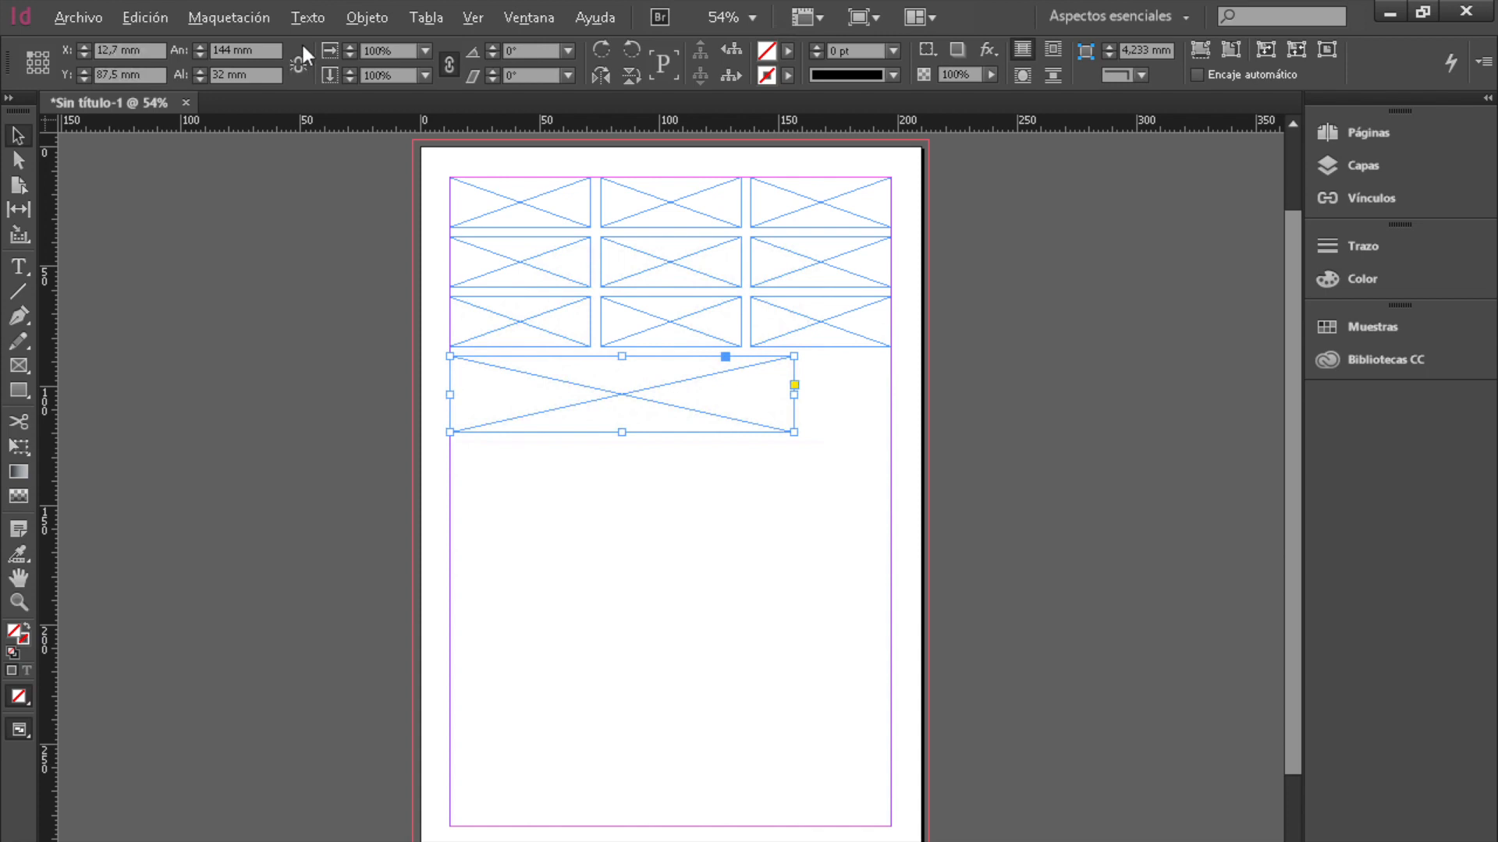
Constrain the wide frame's width and height proportions and enlarge it to a width of 185 mm.
{"action": "left_click", "coordinate": [301, 67]}
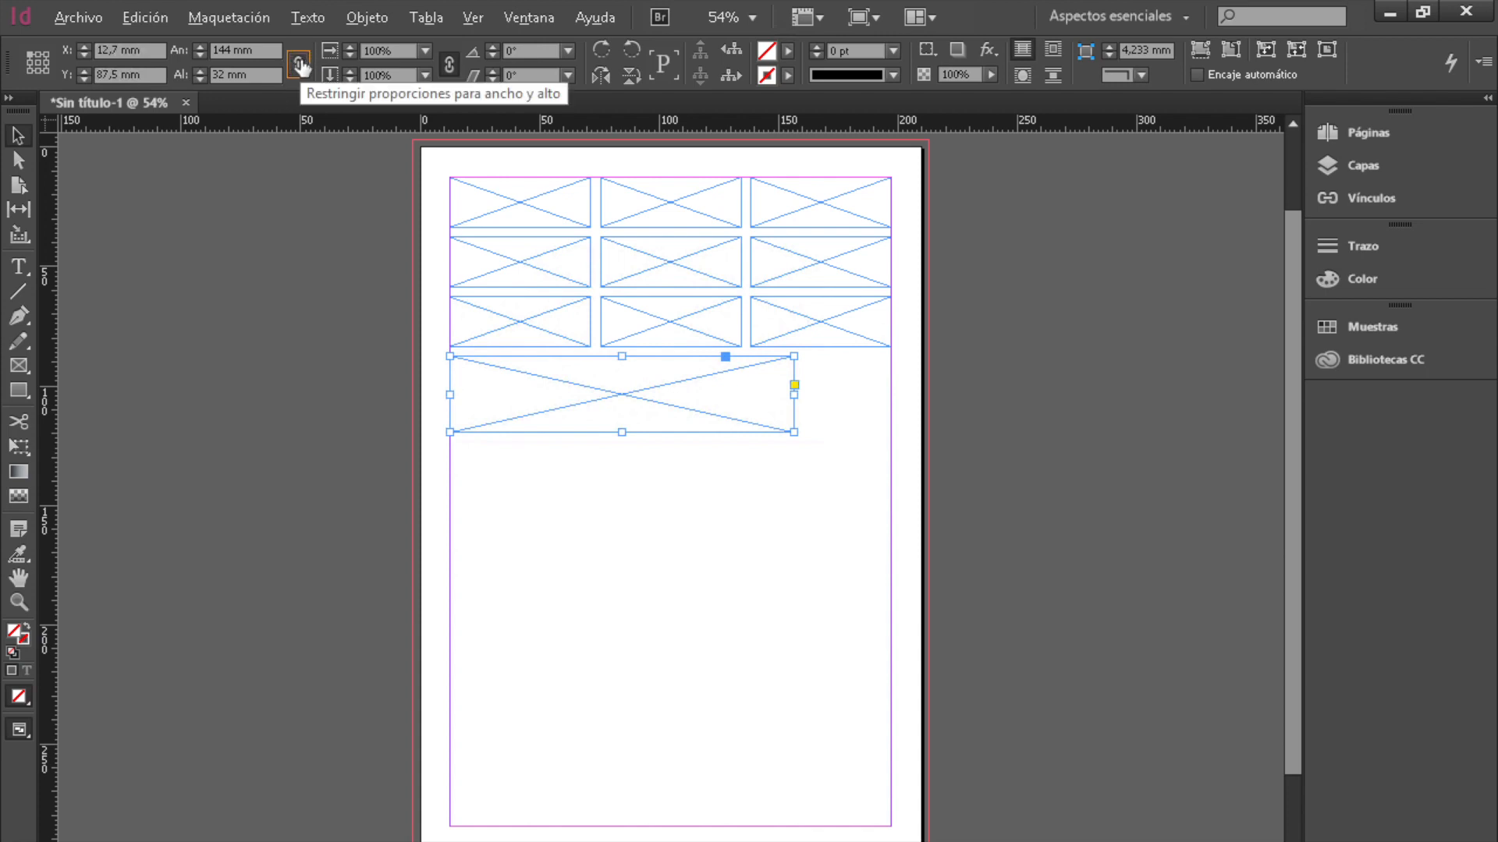
{"action": "left_click", "coordinate": [200, 47]}
{"action": "left_click", "coordinate": [199, 47]}
{"action": "left_click", "coordinate": [200, 47]}
{"action": "left_click", "coordinate": [199, 47]}
{"action": "left_click", "coordinate": [200, 47]}
{"action": "left_click", "coordinate": [200, 47]}
{"action": "left_click", "coordinate": [199, 47]}
{"action": "left_click", "coordinate": [200, 47]}
{"action": "left_click", "coordinate": [200, 46]}
{"action": "left_click", "coordinate": [199, 47]}
{"action": "left_click", "coordinate": [200, 46]}
{"action": "left_click", "coordinate": [200, 47]}
{"action": "left_click", "coordinate": [200, 47]}
{"action": "left_click", "coordinate": [199, 46]}
{"action": "left_click", "coordinate": [199, 47]}
{"action": "left_click", "coordinate": [200, 46]}
{"action": "left_click", "coordinate": [200, 47]}
{"action": "left_click", "coordinate": [199, 47]}
{"action": "left_click", "coordinate": [200, 47]}
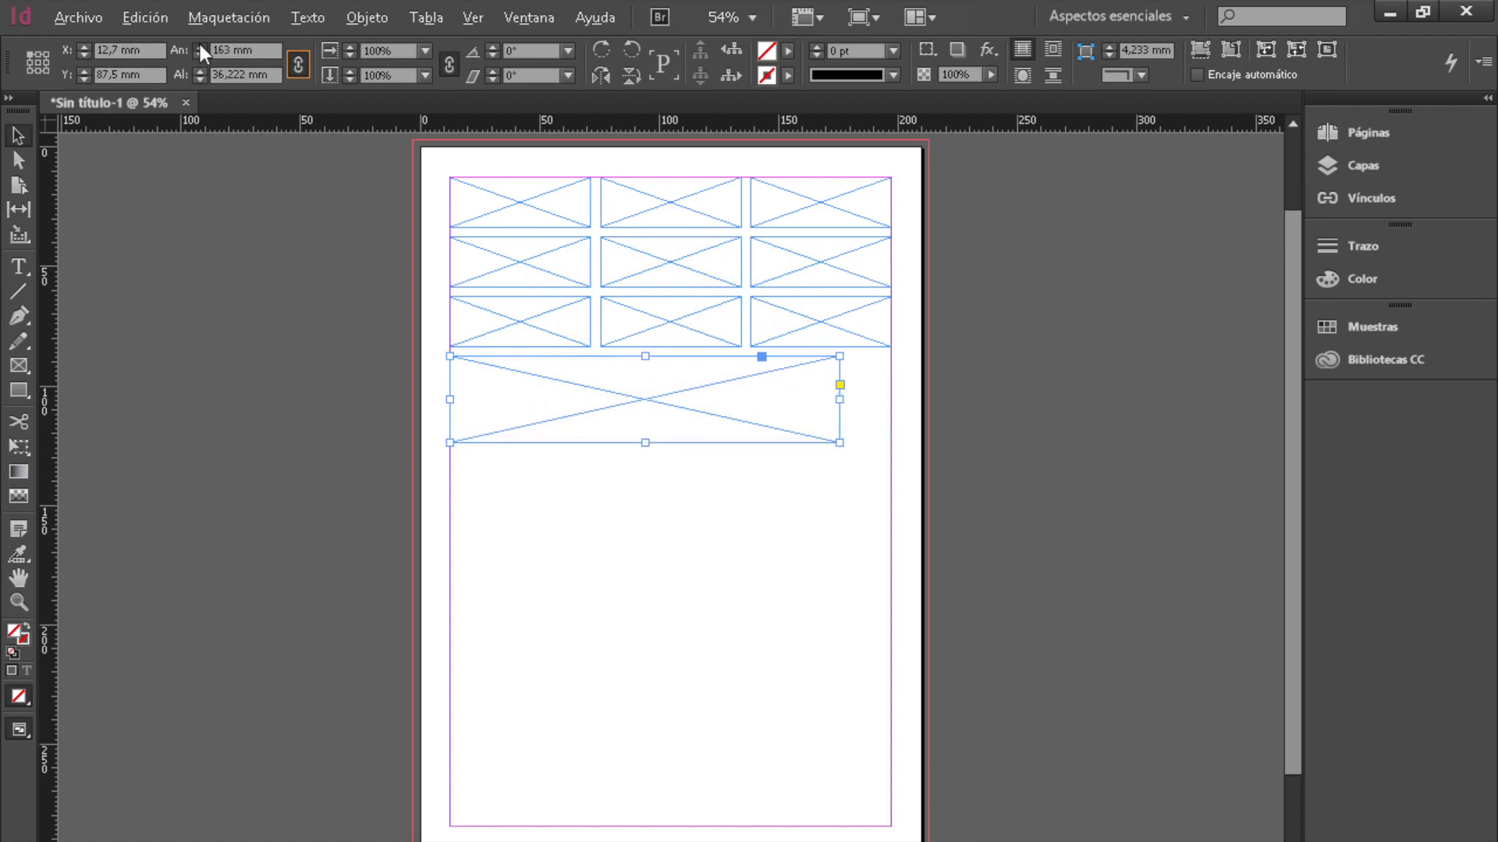
{"action": "left_click", "coordinate": [199, 47]}
{"action": "left_click", "coordinate": [200, 47]}
{"action": "left_click", "coordinate": [200, 46]}
{"action": "left_click", "coordinate": [200, 47]}
{"action": "left_click", "coordinate": [200, 47]}
{"action": "left_click", "coordinate": [199, 47]}
{"action": "left_click", "coordinate": [200, 47]}
{"action": "left_click", "coordinate": [199, 47]}
{"action": "left_click", "coordinate": [200, 47]}
{"action": "left_click", "coordinate": [200, 47]}
{"action": "left_click", "coordinate": [199, 47]}
{"action": "left_click", "coordinate": [199, 47]}
{"action": "left_click", "coordinate": [200, 46]}
{"action": "left_click", "coordinate": [200, 47]}
{"action": "left_click", "coordinate": [200, 47]}
{"action": "left_click", "coordinate": [200, 47]}
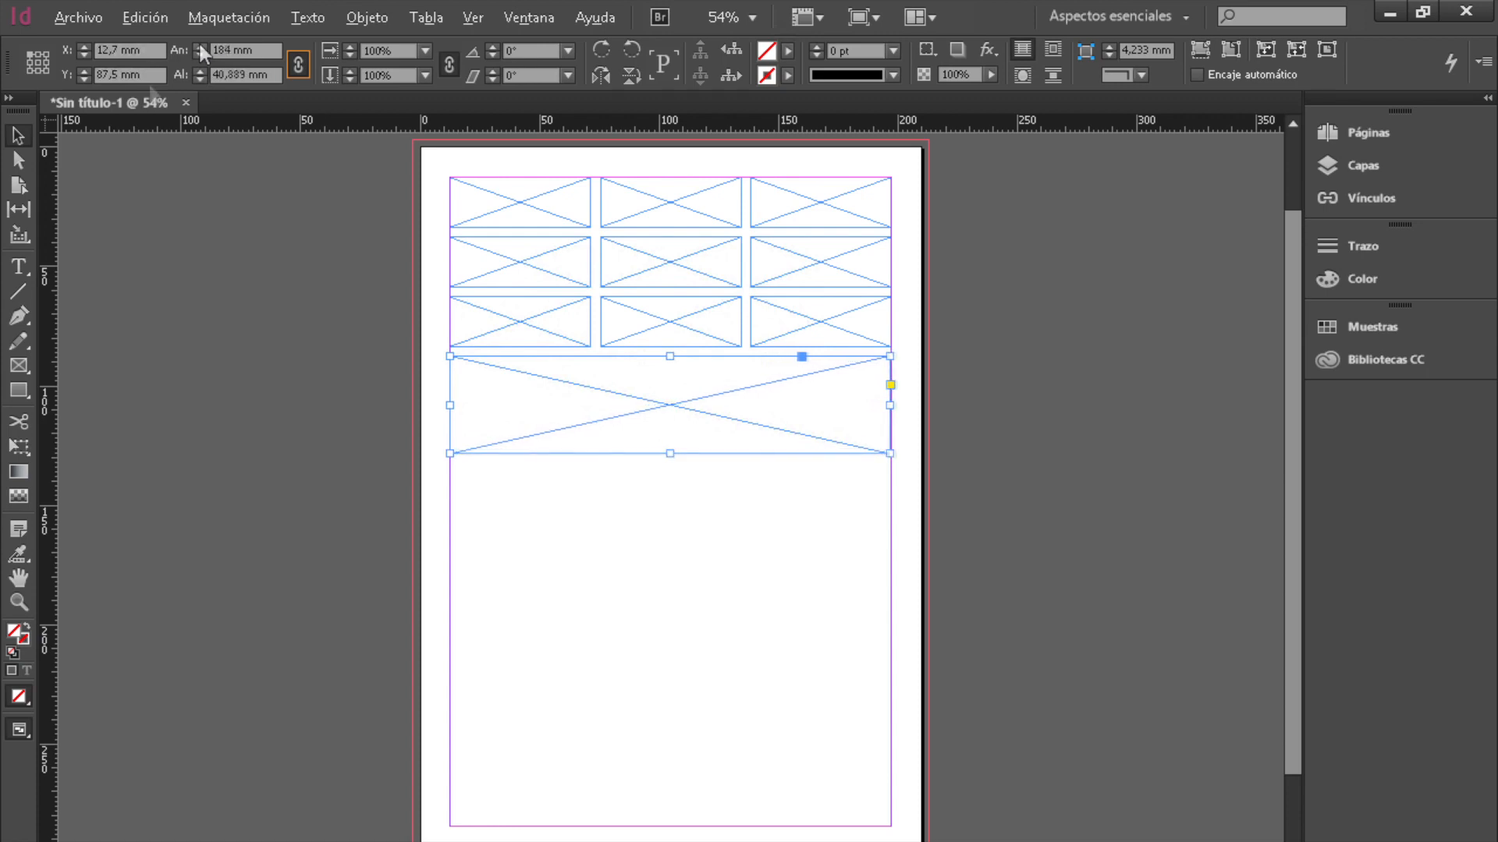
{"action": "left_click", "coordinate": [199, 46]}
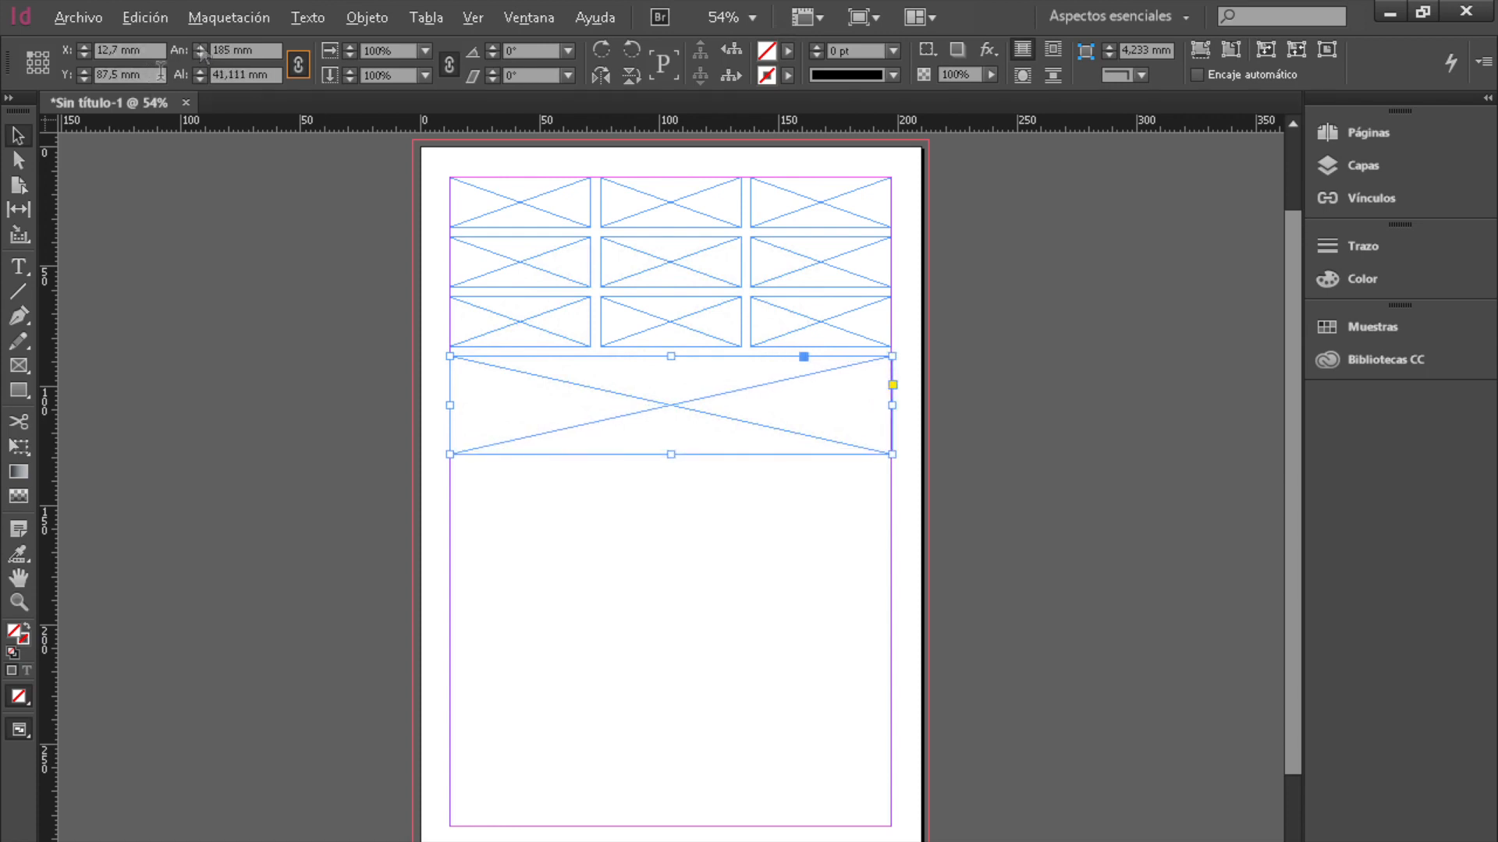
Set the wide frame's reference point to its top-right corner and enlarge it proportionally to a width of 193 mm.
{"action": "left_click", "coordinate": [45, 54]}
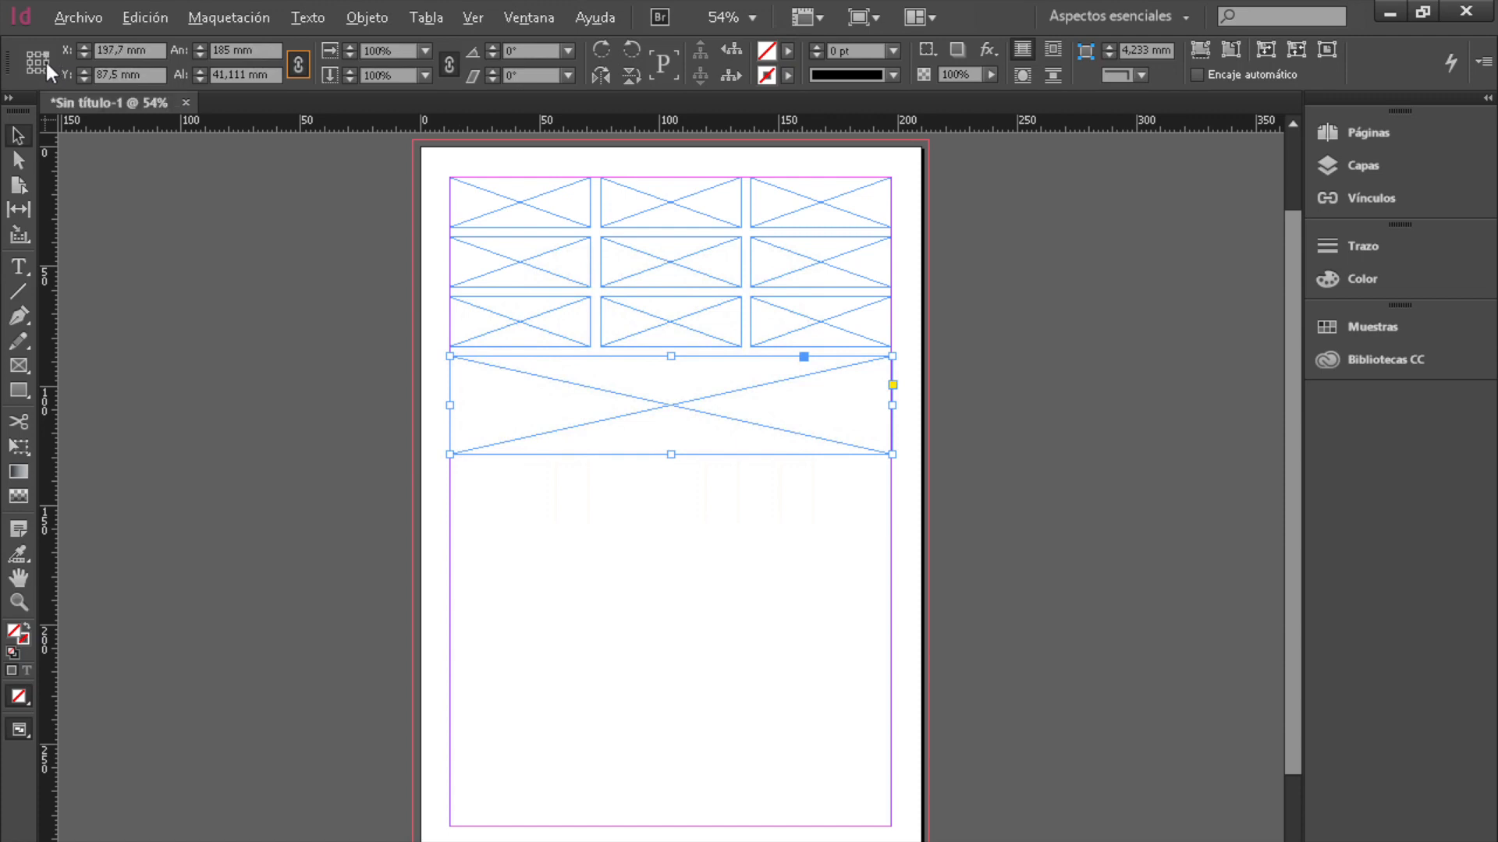
{"action": "left_click", "coordinate": [45, 69]}
{"action": "left_click", "coordinate": [30, 62]}
{"action": "left_click", "coordinate": [45, 54]}
{"action": "left_click", "coordinate": [200, 48]}
{"action": "left_click", "coordinate": [200, 49]}
{"action": "left_click", "coordinate": [200, 48]}
{"action": "left_click", "coordinate": [200, 49]}
{"action": "left_click", "coordinate": [200, 48]}
{"action": "left_click", "coordinate": [200, 48]}
{"action": "left_click", "coordinate": [200, 48]}
{"action": "left_click", "coordinate": [200, 48]}
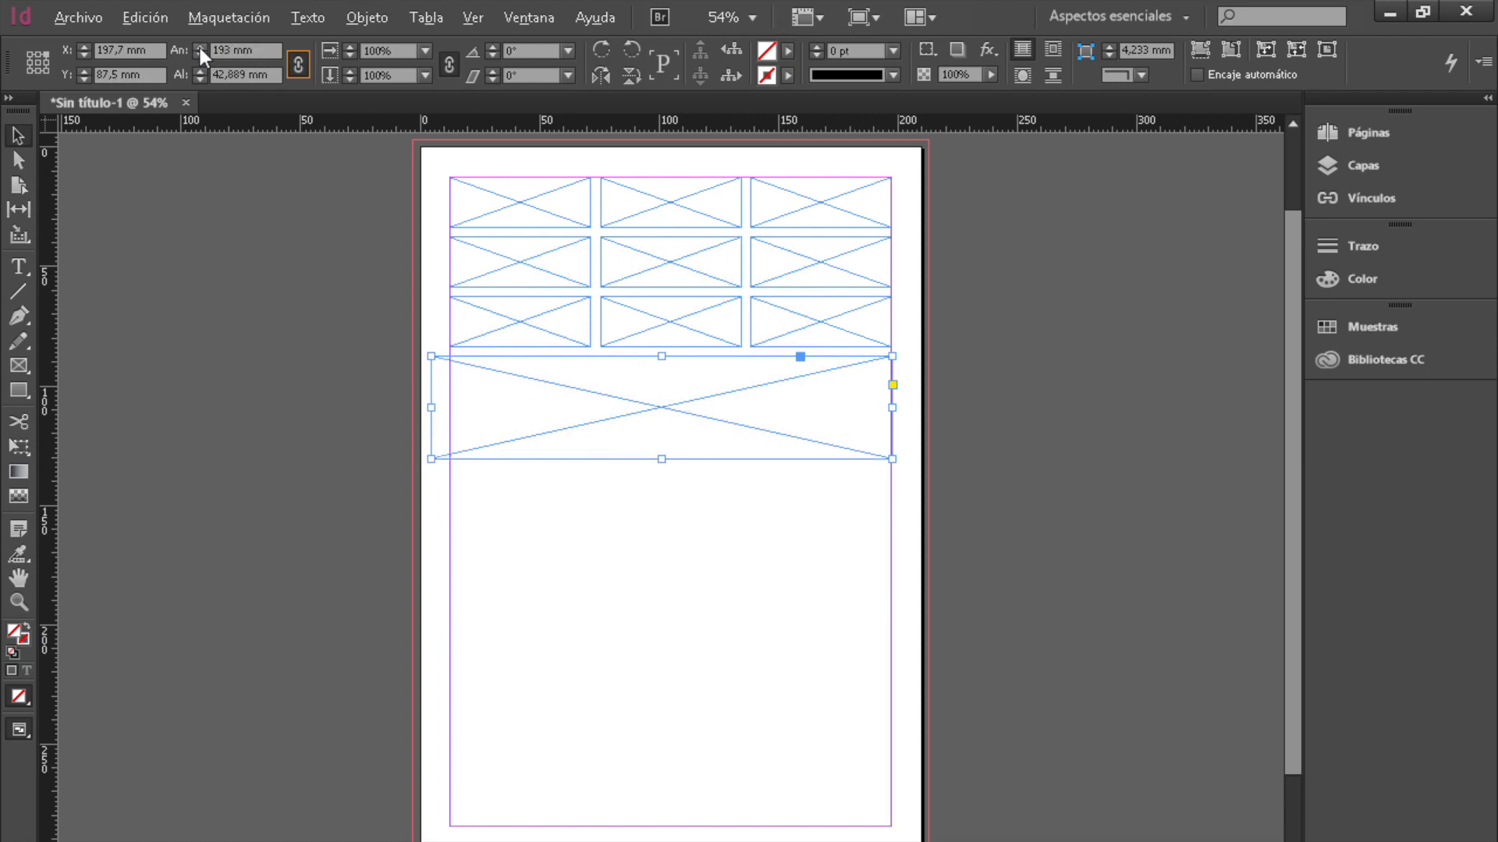
Set the wide frame's reference point to its top centre and enlarge it proportionally to a width of about 207 mm.
{"action": "left_click", "coordinate": [38, 53]}
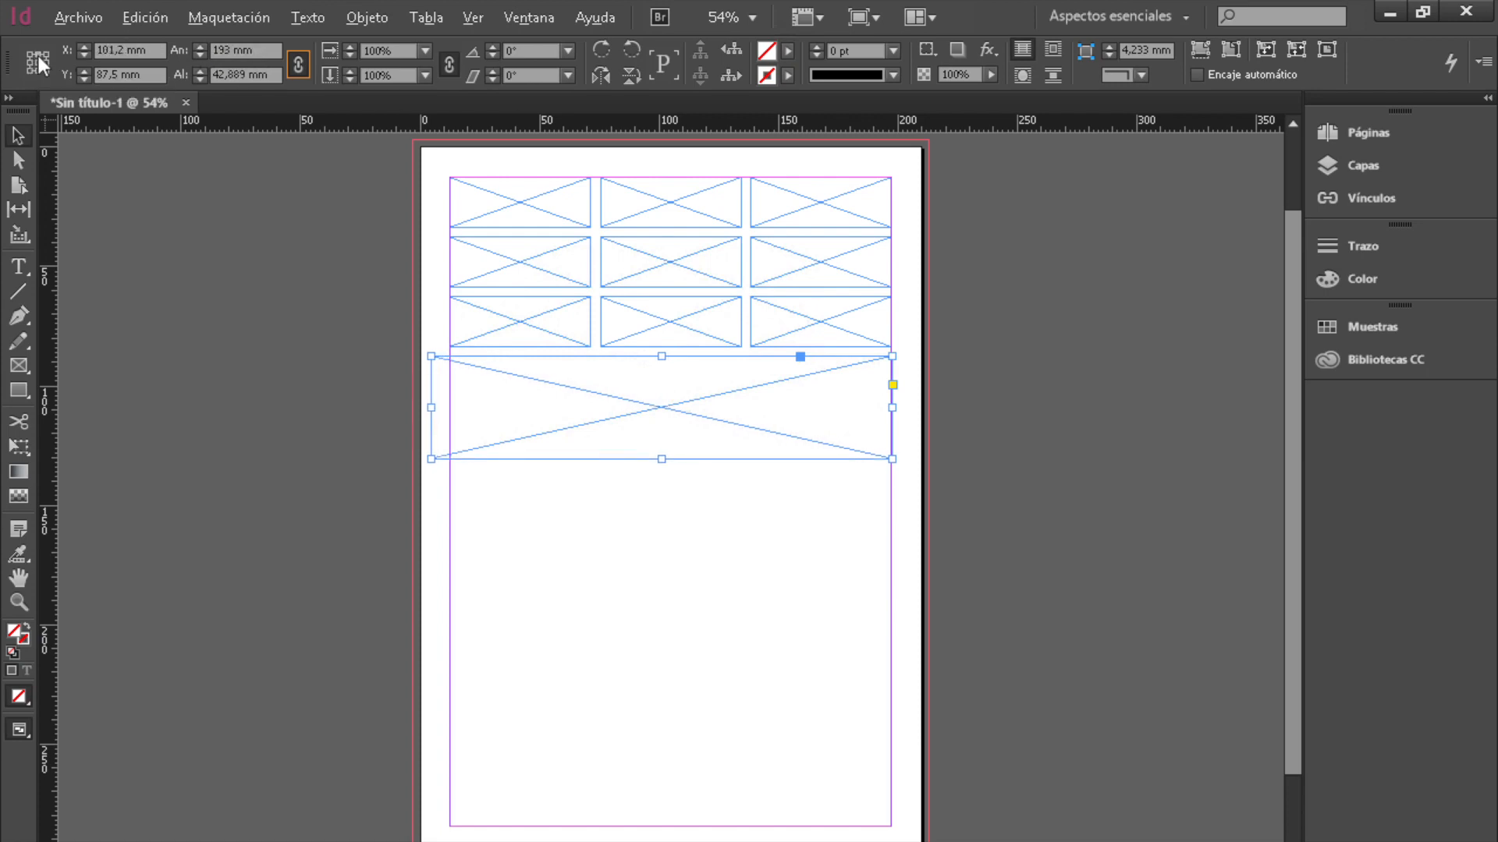
{"action": "left_click", "coordinate": [199, 70]}
{"action": "left_click", "coordinate": [200, 70]}
{"action": "left_click", "coordinate": [199, 70]}
{"action": "left_click", "coordinate": [199, 69]}
Undo the series of enlargements made to the wide frame below the grid.
{"action": "key", "text": "ctrl+z"}
{"action": "key", "text": "ctrl+z"}
{"action": "key", "text": "ctrl+z"}
{"action": "key", "text": "ctrl+z"}
{"action": "key", "text": "ctrl+z"}
{"action": "key", "text": "ctrl+z"}
{"action": "key", "text": "ctrl+z"}
{"action": "key", "text": "ctrl+z"}
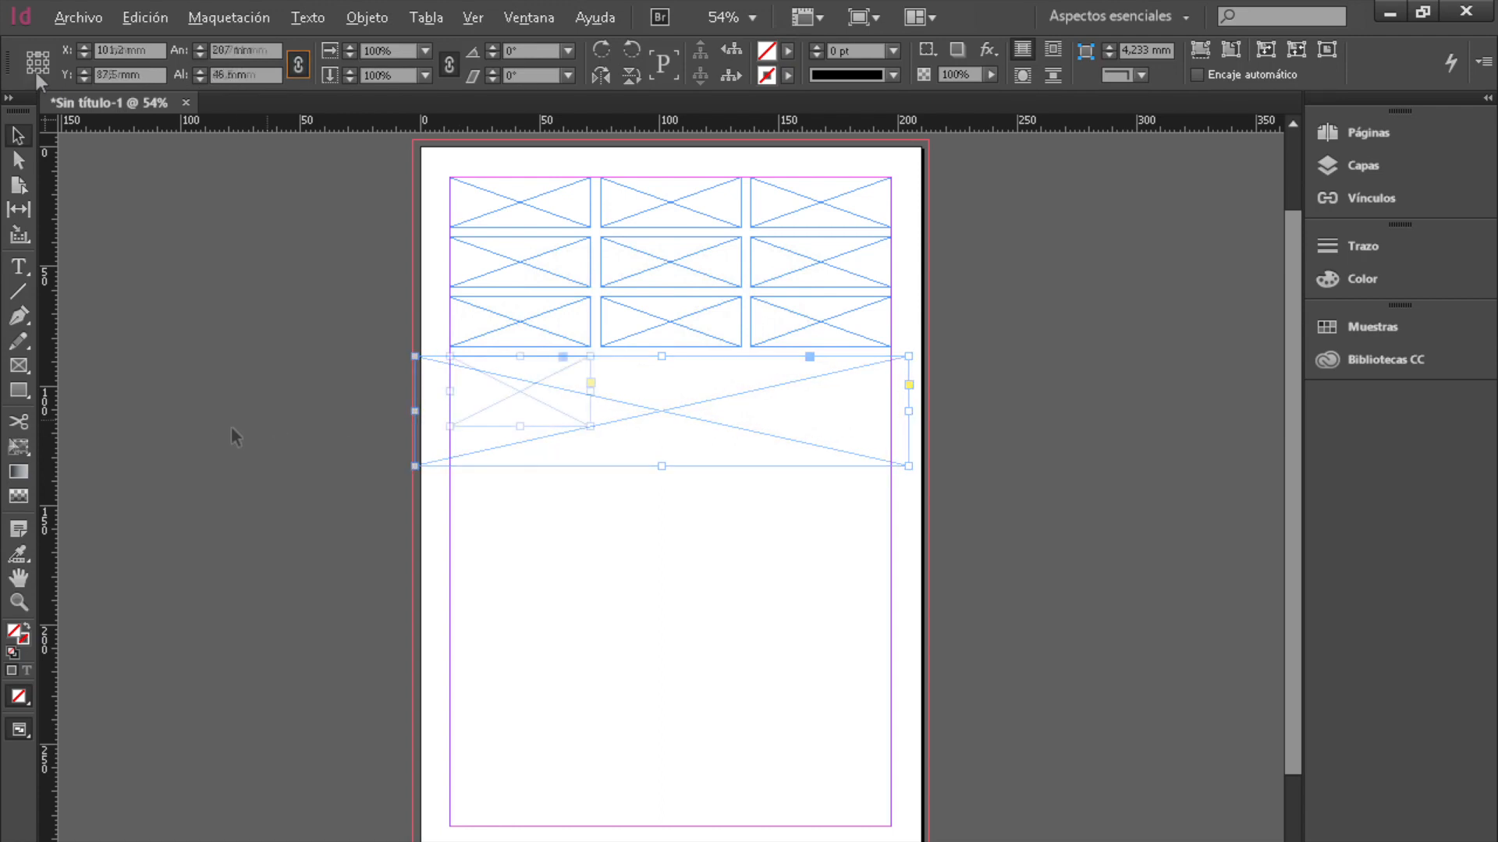
With the Scale tool, try several scaling origins on the small frame, ending at X 66 mm, Y 137 mm below it.
{"action": "left_click", "coordinate": [17, 447]}
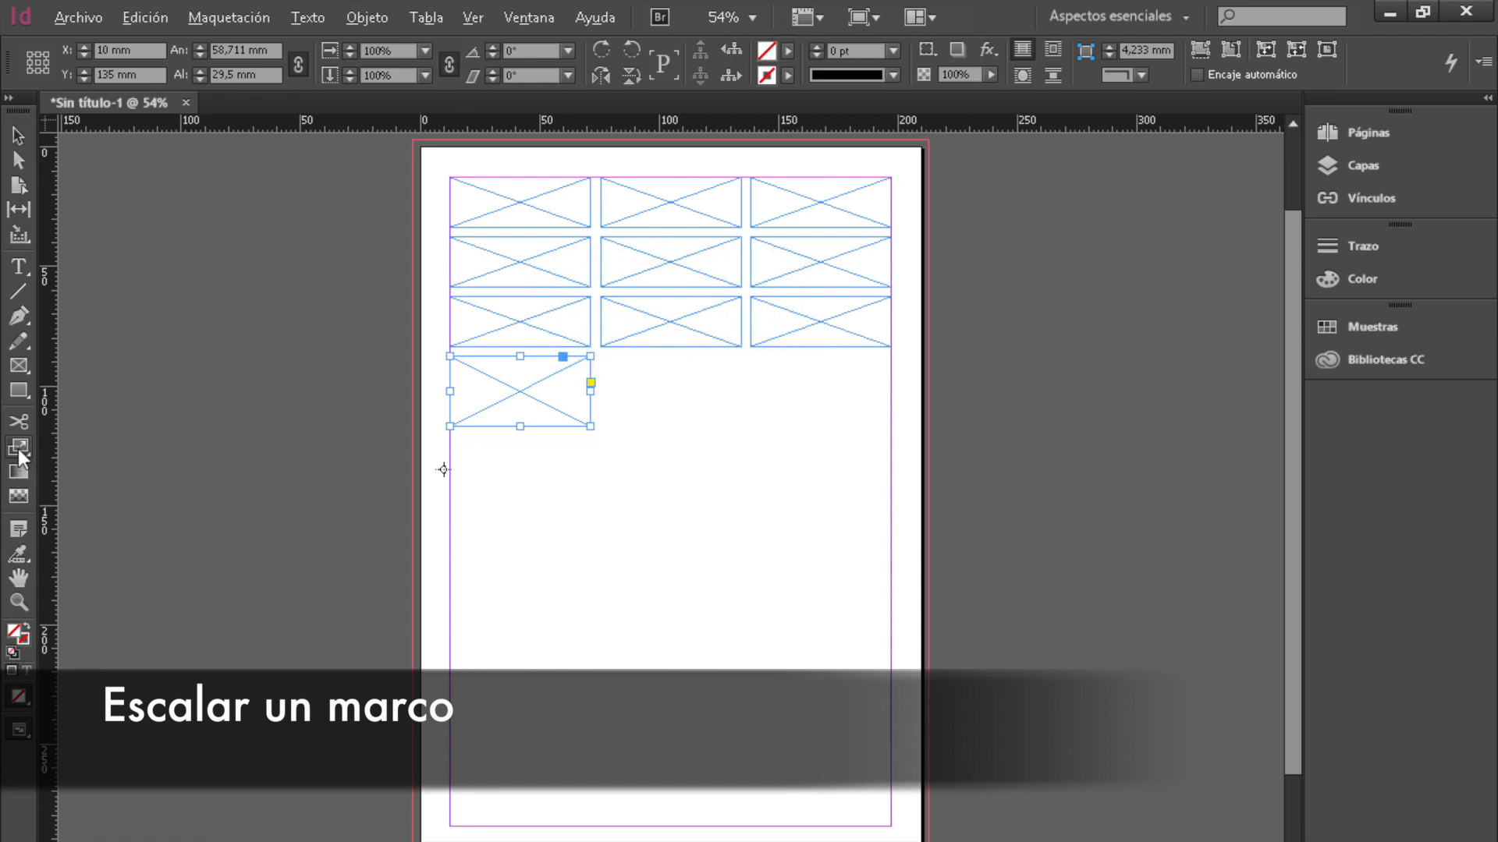
{"action": "left_click", "coordinate": [449, 426]}
{"action": "left_click", "coordinate": [450, 356]}
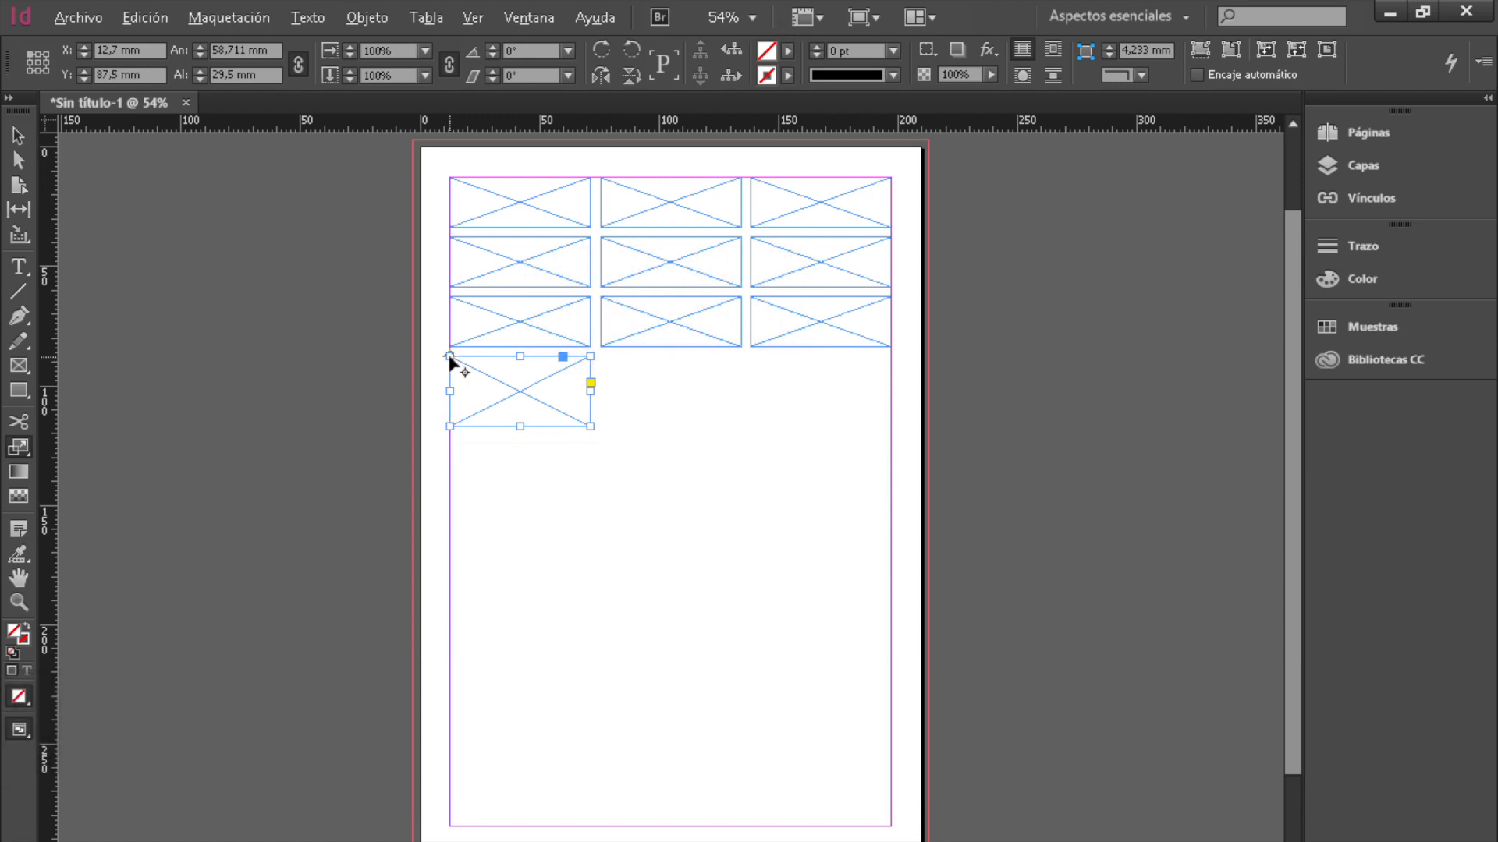
{"action": "left_click", "coordinate": [500, 356]}
{"action": "left_click", "coordinate": [544, 391]}
{"action": "left_click", "coordinate": [578, 474]}
Try scaling the small frame from its upper-right corner, ending at about 43 mm high, and undo it.
{"action": "mouse_move", "coordinate": [593, 355]}
{"action": "left_mouse_down"}
{"action": "mouse_move", "coordinate": [598, 395]}
{"action": "mouse_move", "coordinate": [562, 371]}
{"action": "mouse_move", "coordinate": [605, 349]}
{"action": "left_mouse_up"}
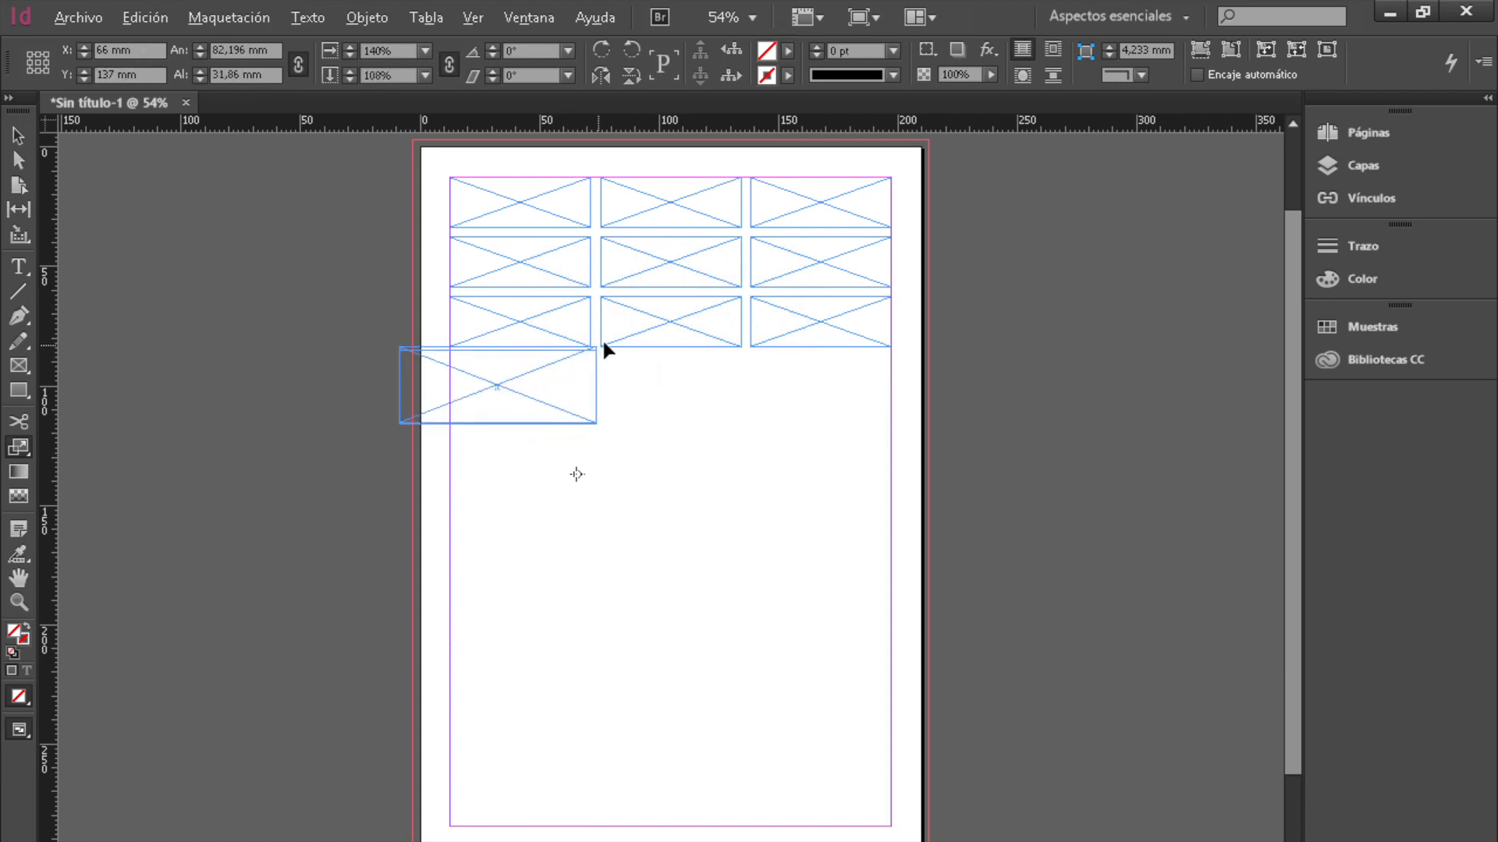
{"action": "left_click_drag", "start_coordinate": [604, 345], "coordinate": [593, 299]}
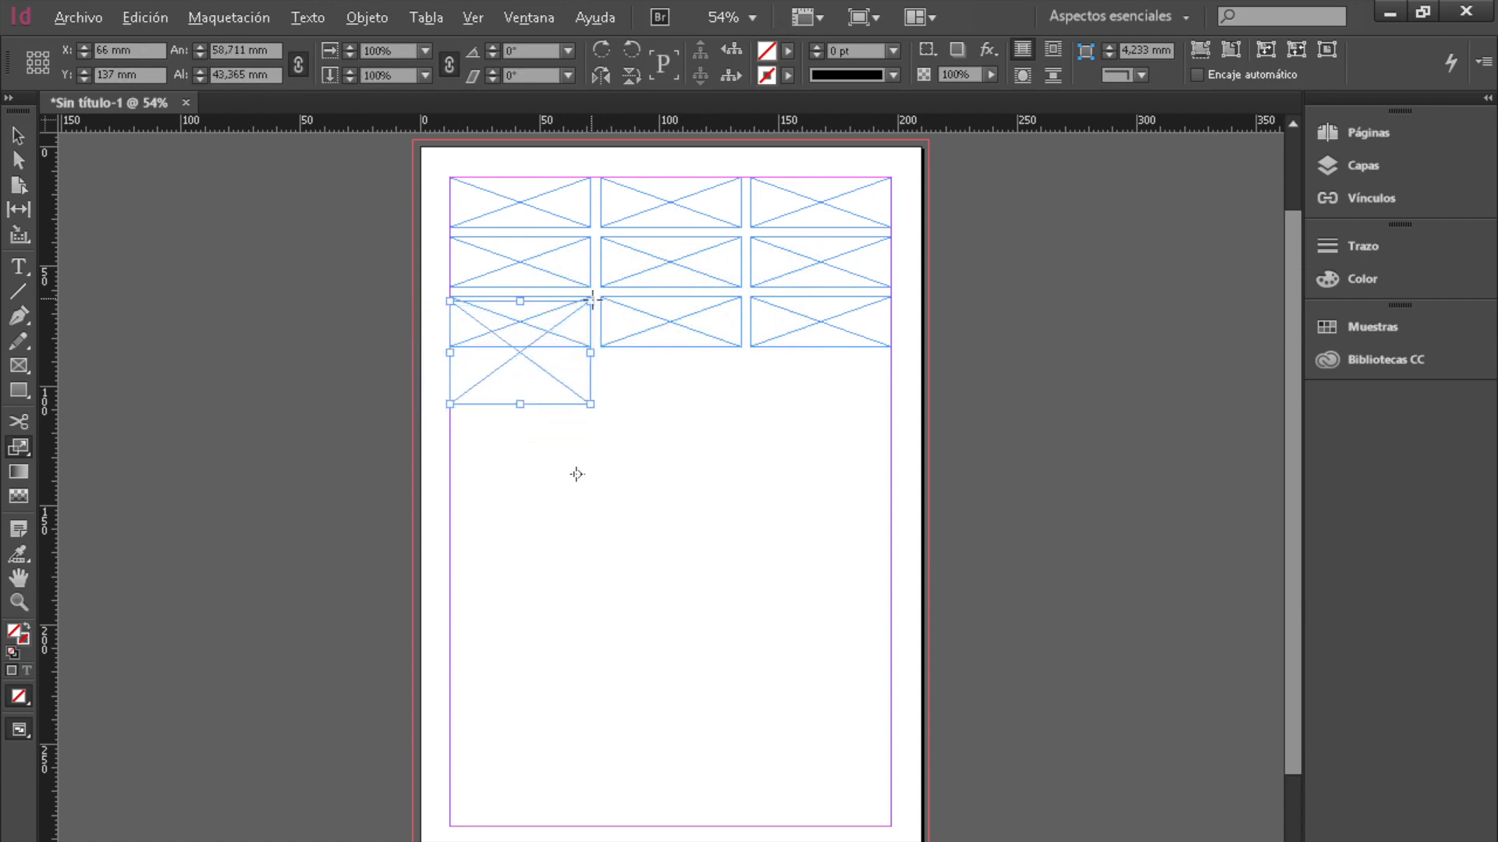
{"action": "left_click", "coordinate": [27, 144]}
{"action": "key", "text": "ctrl+z"}
Scale the small frame from its top-left origin to about 122 mm wide and 61 mm high.
{"action": "left_click", "coordinate": [25, 448]}
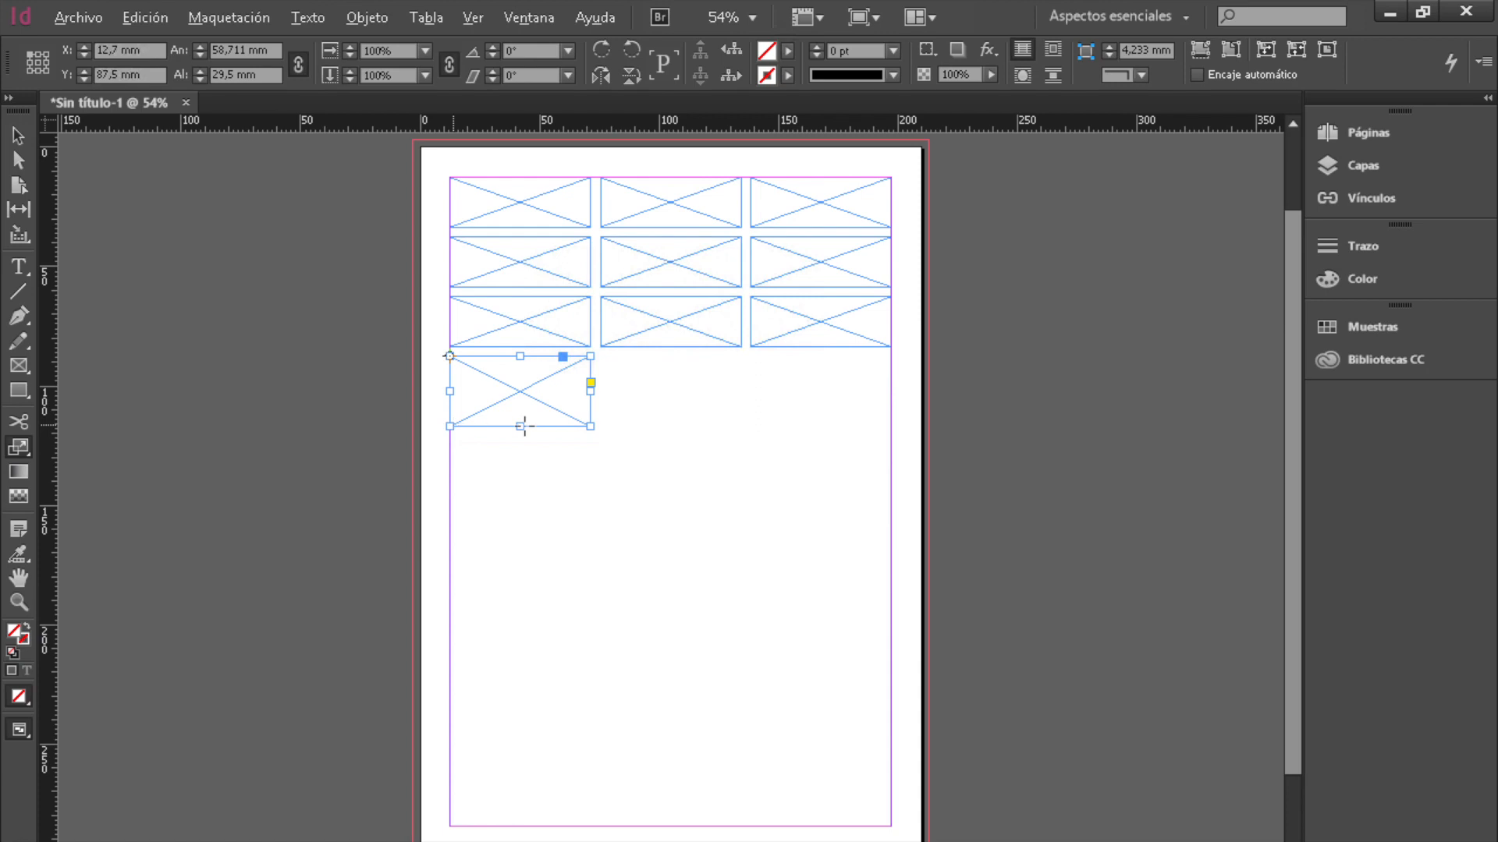
{"action": "left_click_drag", "start_coordinate": [591, 425], "coordinate": [729, 532]}
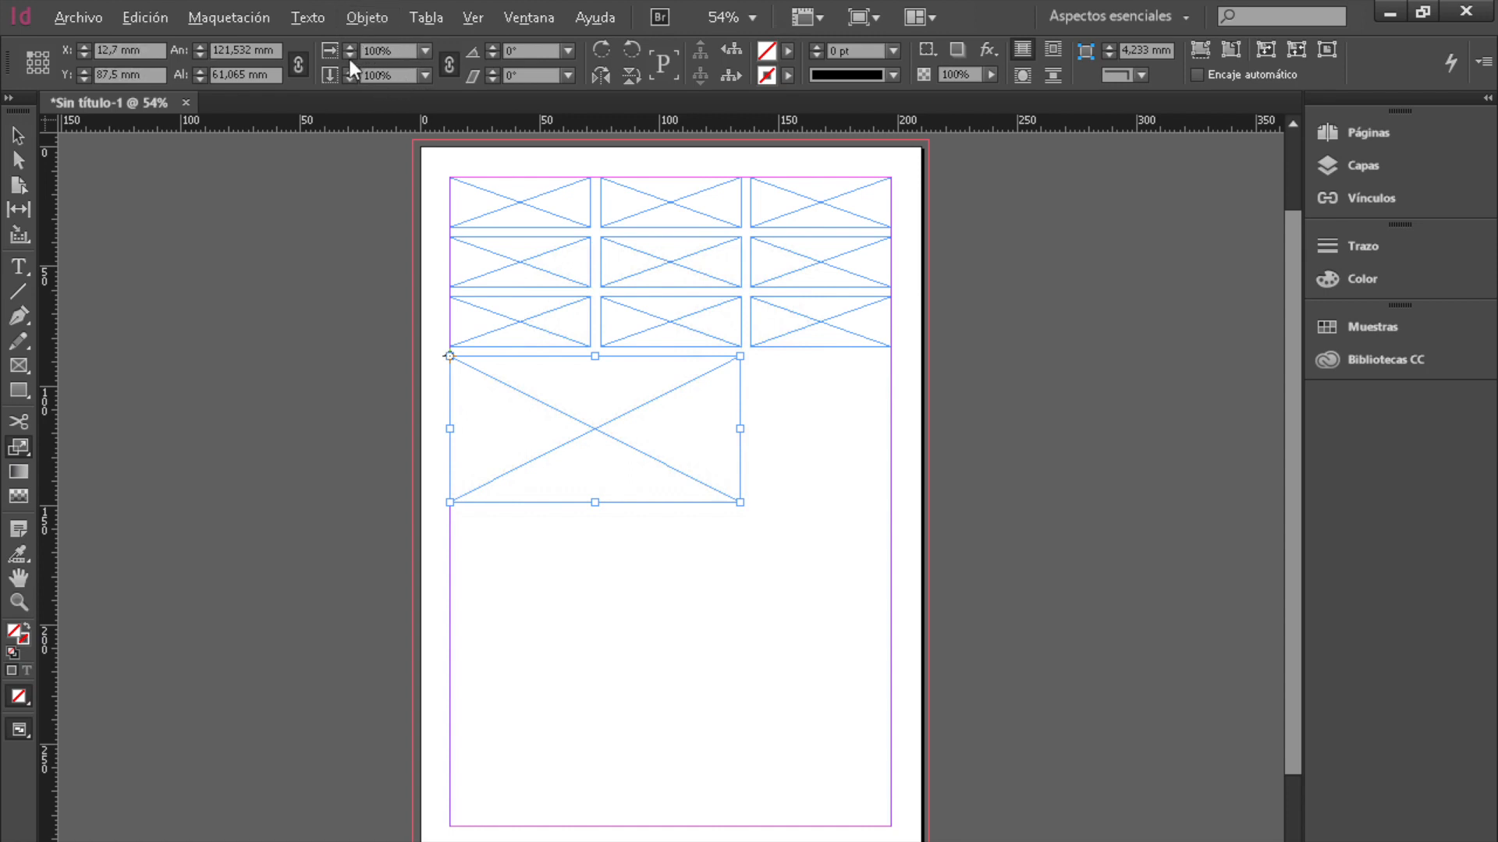
Open the General preferences.
{"action": "key", "text": "alt+e"}
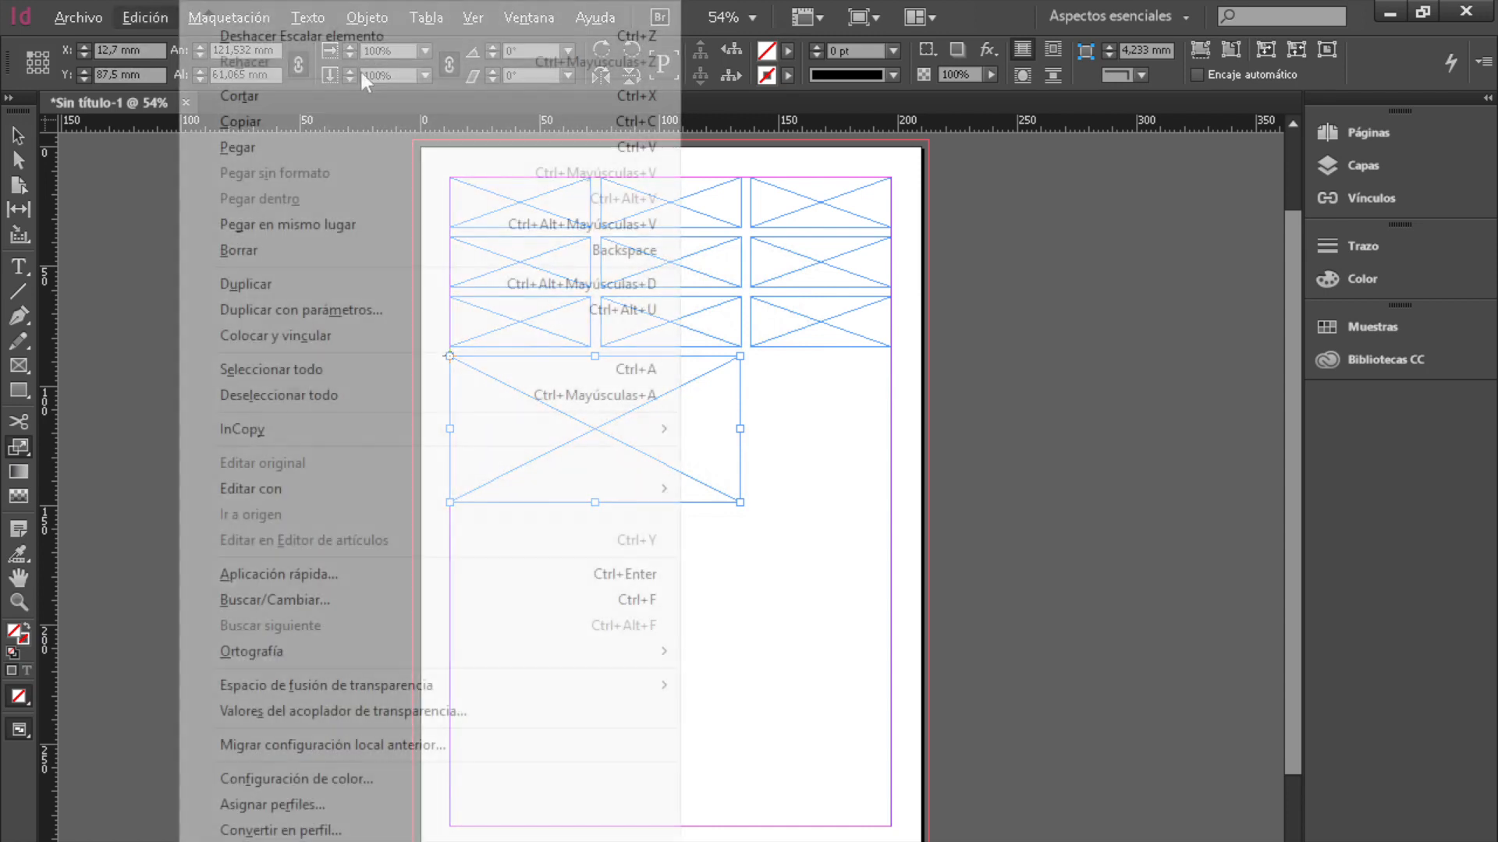
{"action": "scroll", "coordinate": [359, 69], "scroll_direction": "down", "scroll_amount": 2}
{"action": "scroll", "coordinate": [446, 435], "scroll_direction": "down", "scroll_amount": 1}
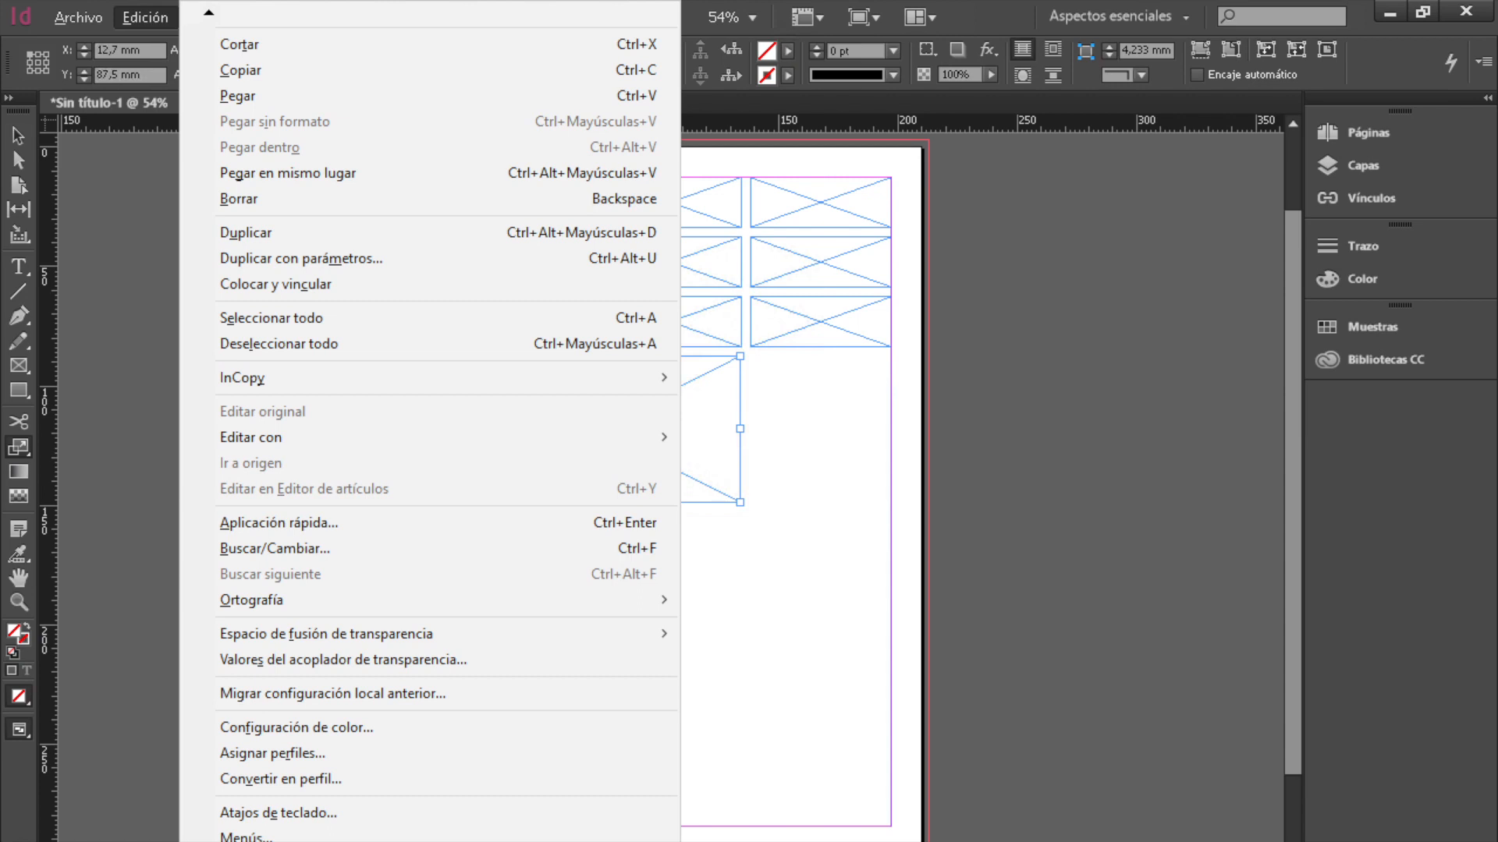
{"action": "mouse_move", "coordinate": [446, 841]}
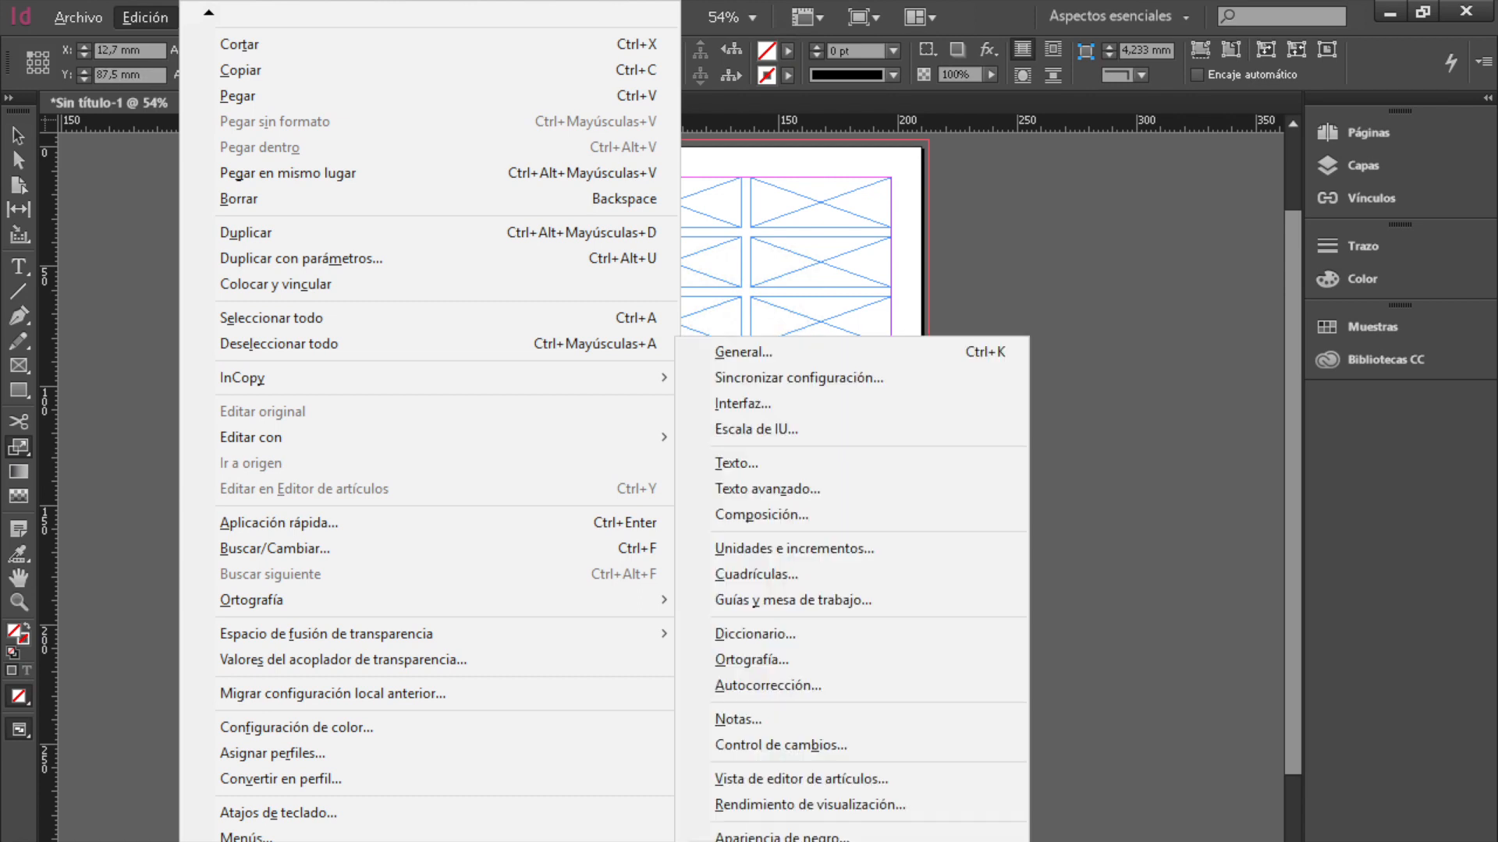
{"action": "left_click", "coordinate": [764, 353]}
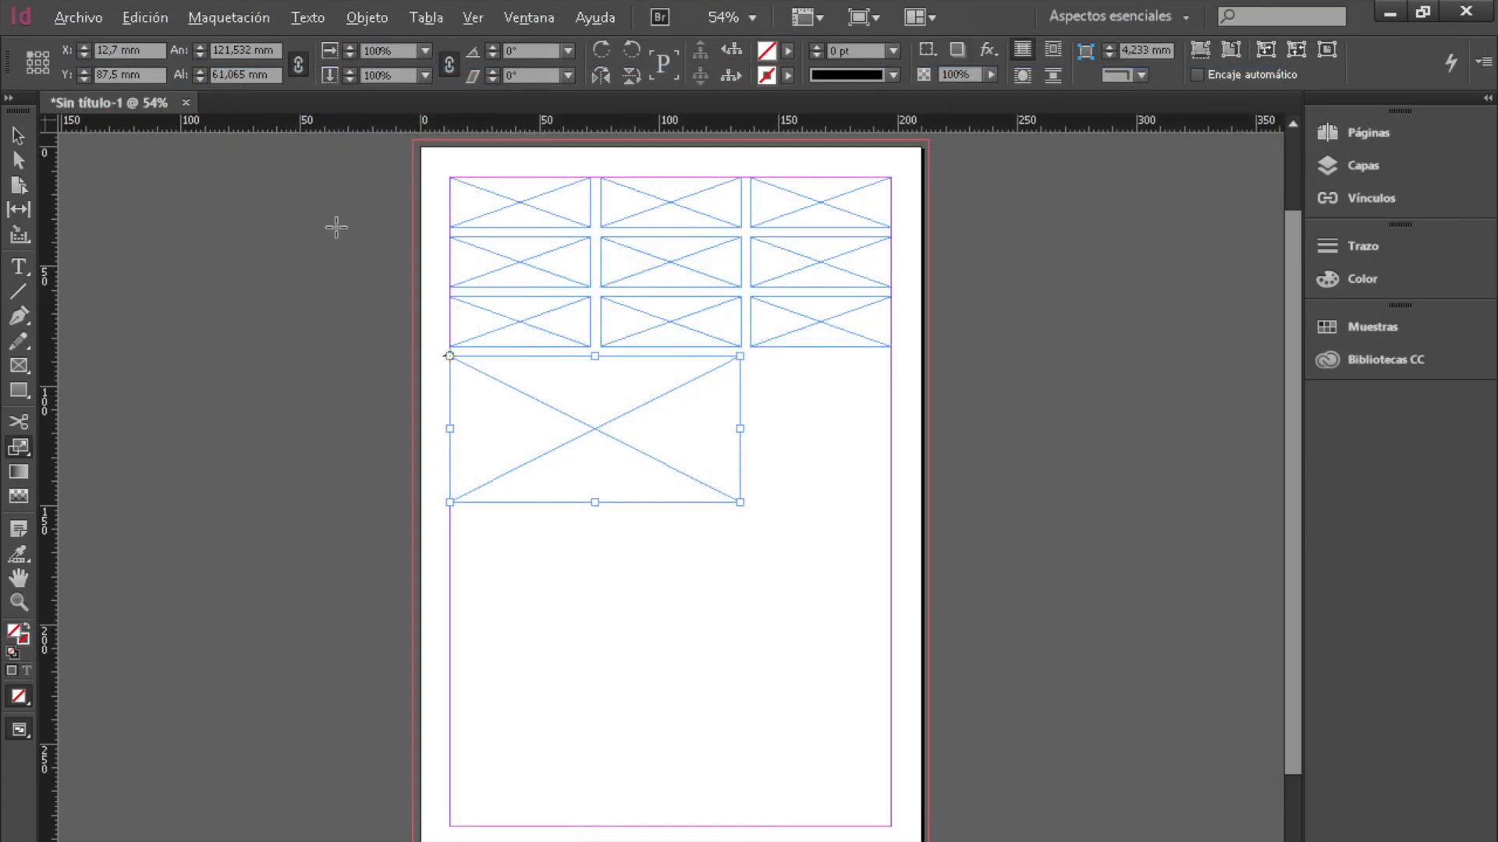
Scale the frame below the grid to 50% with its scaling proportions constrained.
{"action": "left_click", "coordinate": [17, 137]}
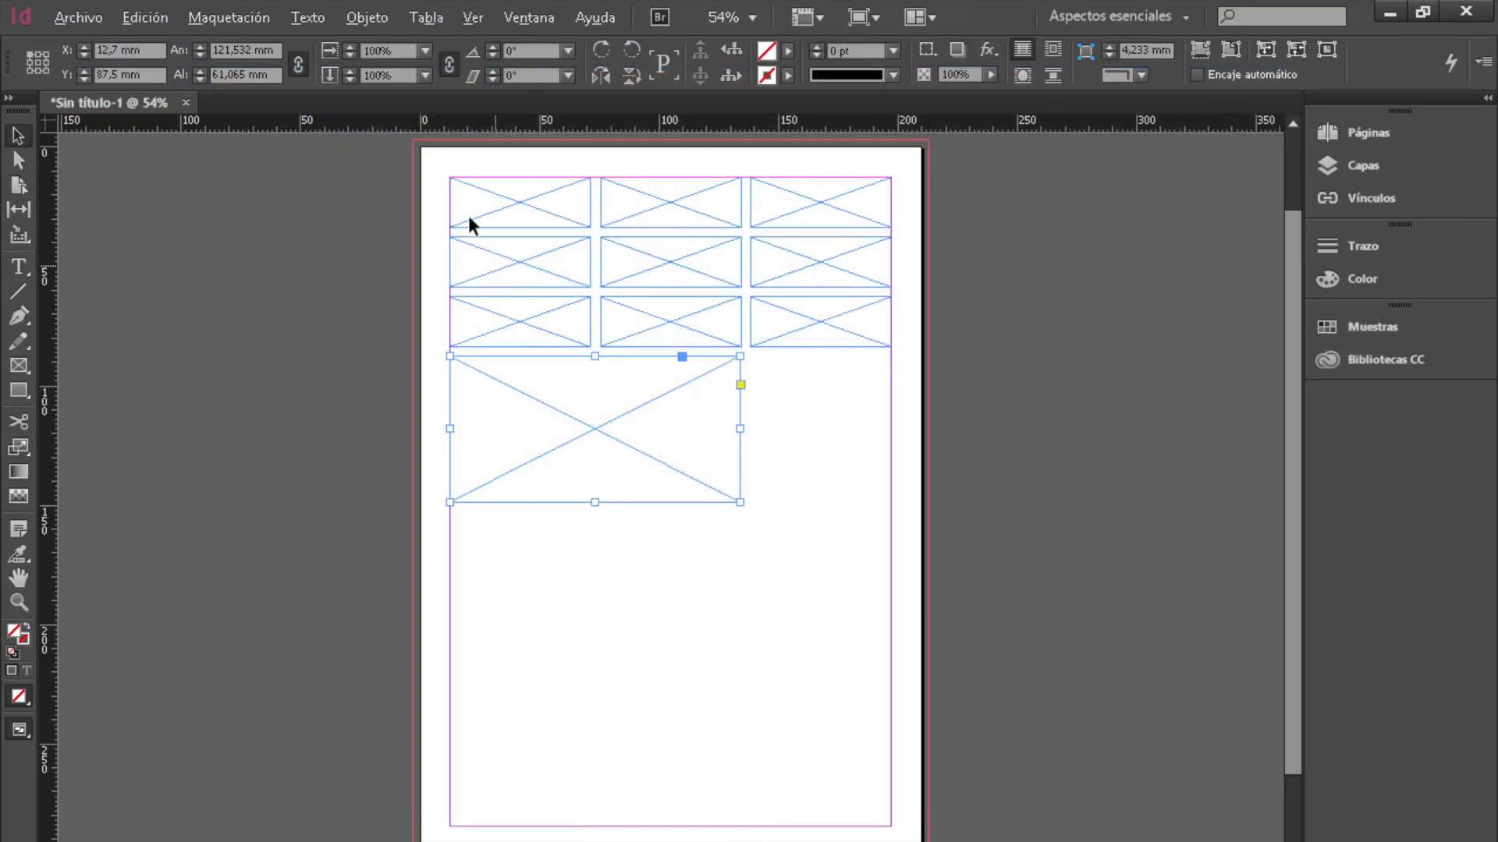
{"action": "left_click", "coordinate": [425, 51]}
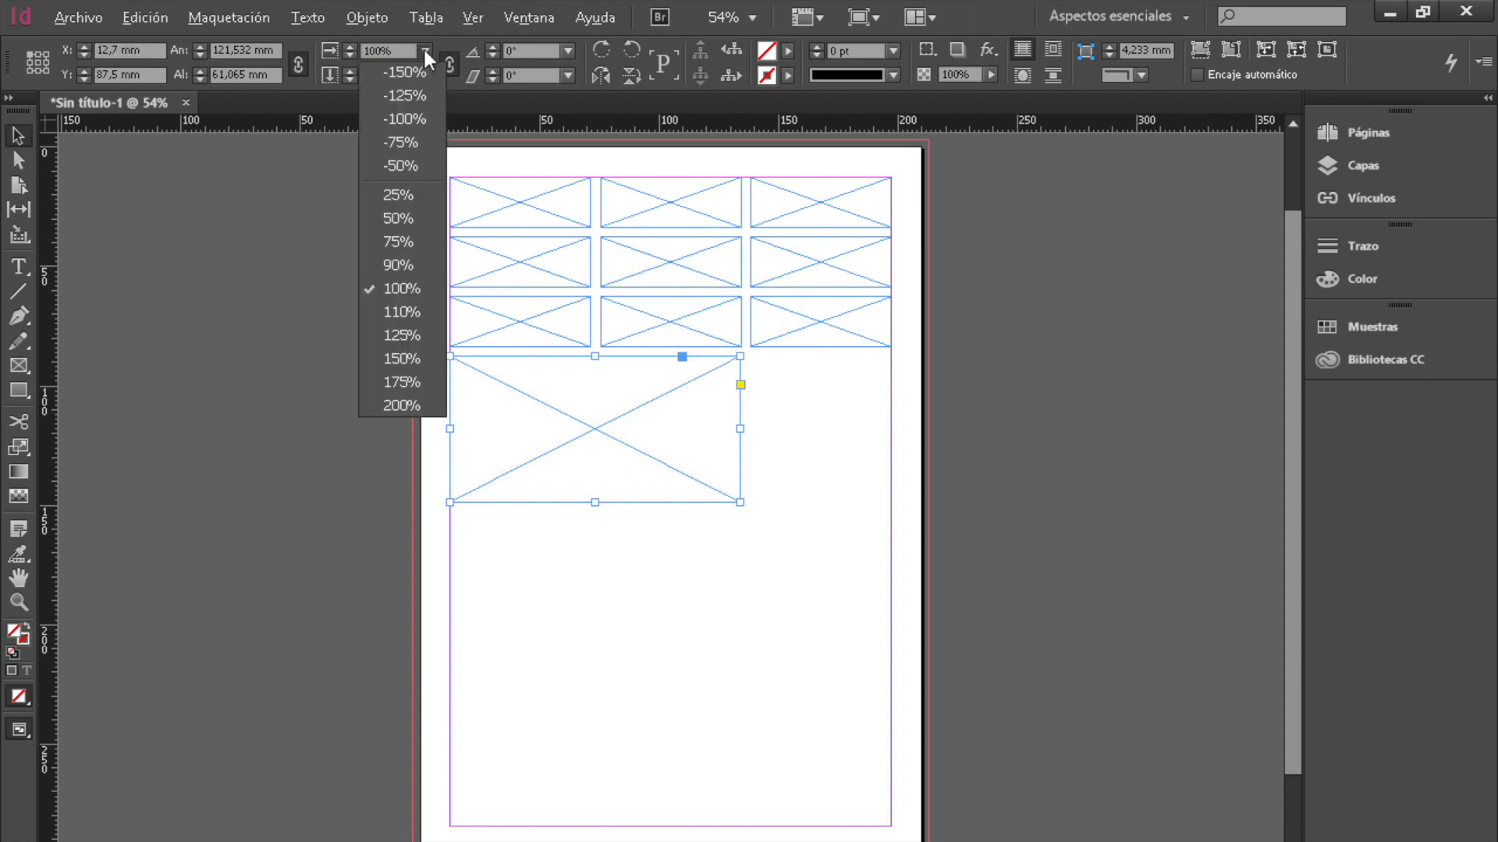
{"action": "left_click", "coordinate": [413, 219]}
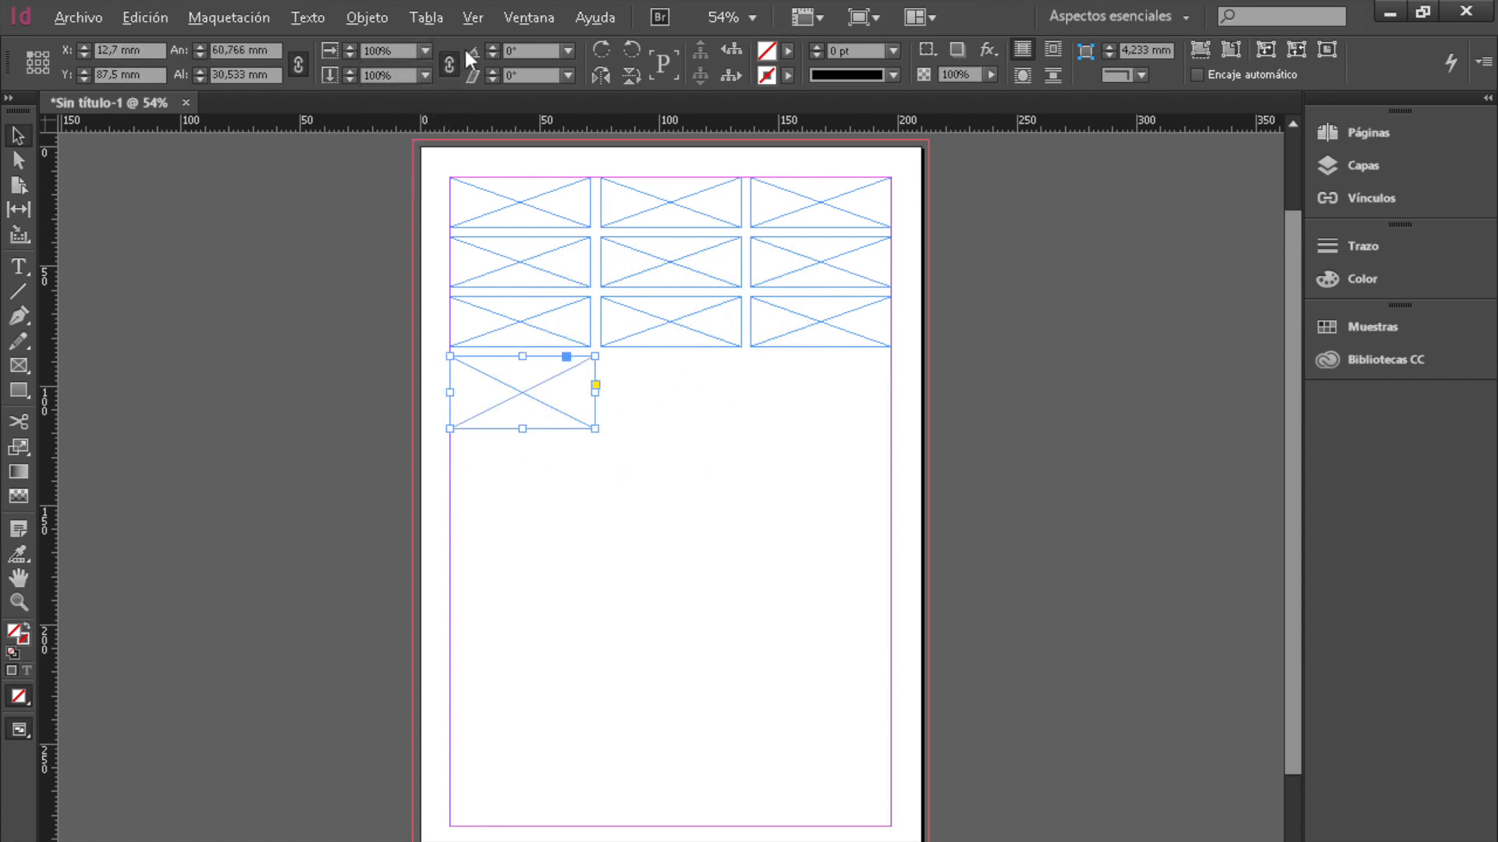
Unlink the frame's horizontal and vertical scaling and set the vertical scale to 25%.
{"action": "left_click", "coordinate": [425, 75]}
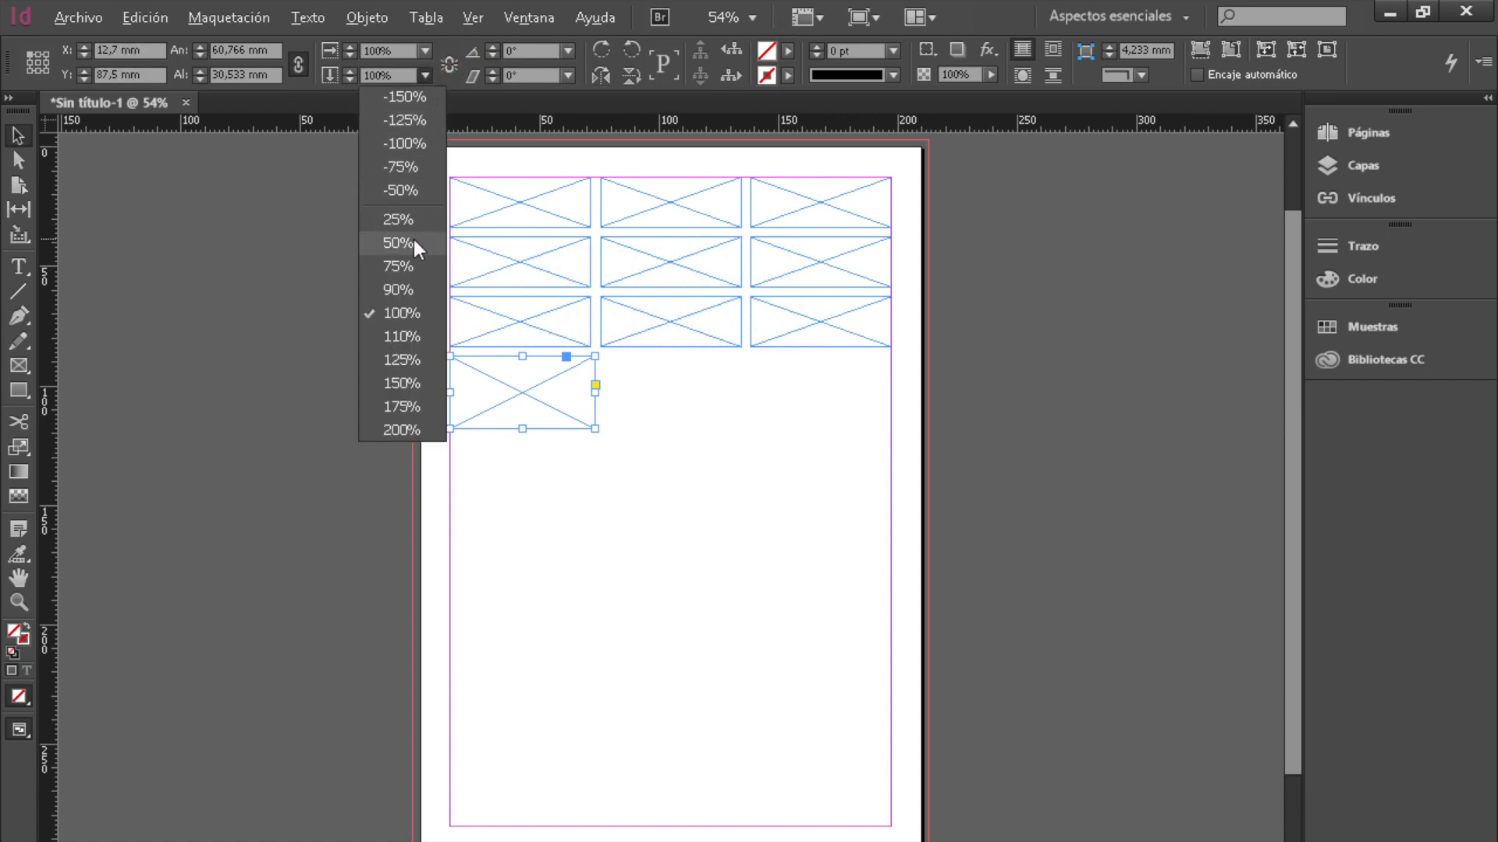
{"action": "left_click", "coordinate": [398, 219]}
{"action": "left_click", "coordinate": [449, 64]}
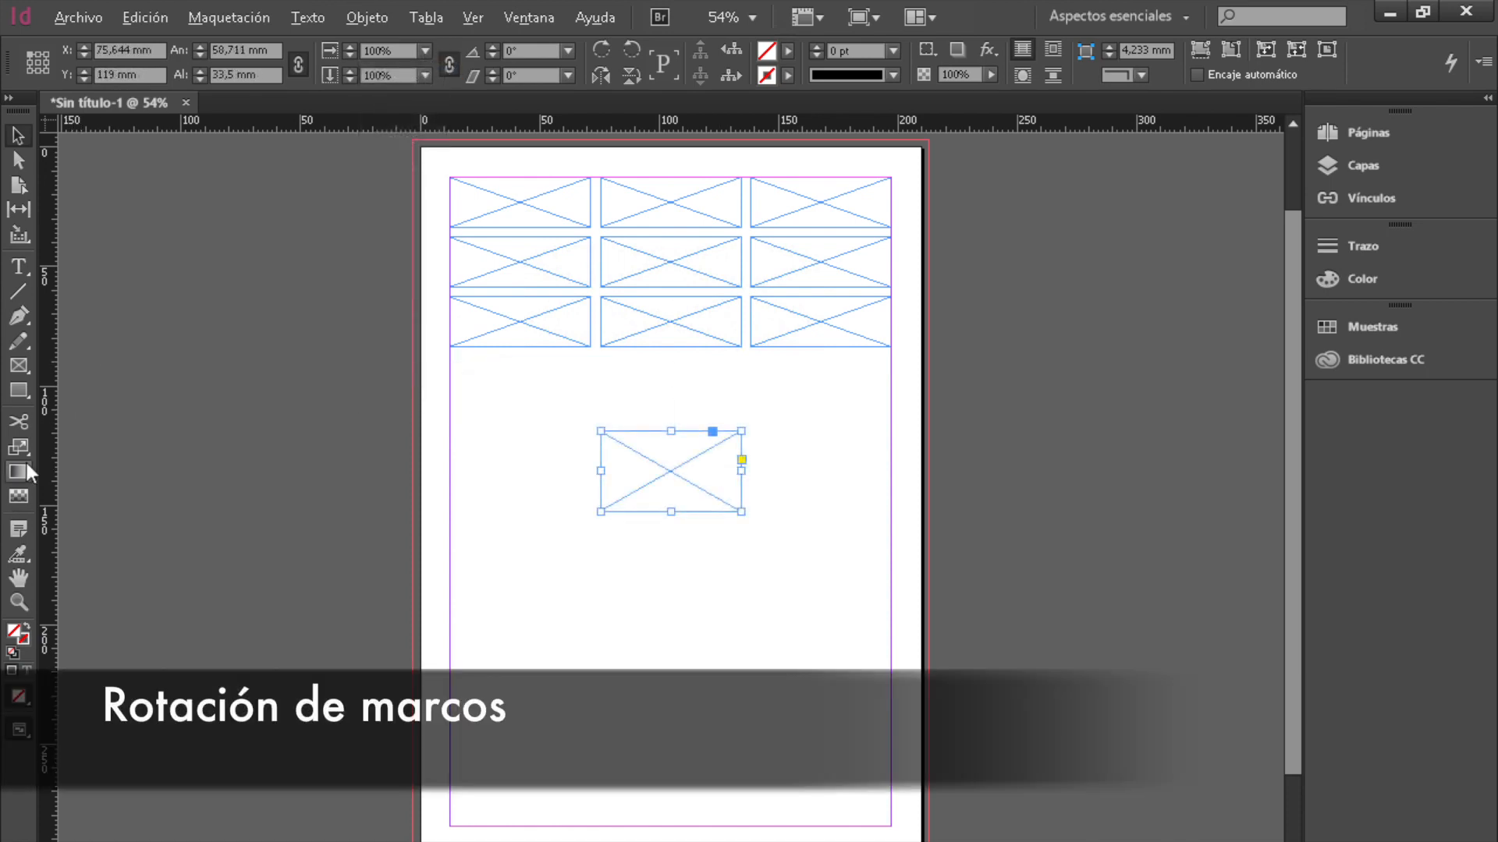
With the Rotate tool, try several rotation origins for the frame below the grid, ending on its lower-left corner.
{"action": "left_click", "coordinate": [19, 448]}
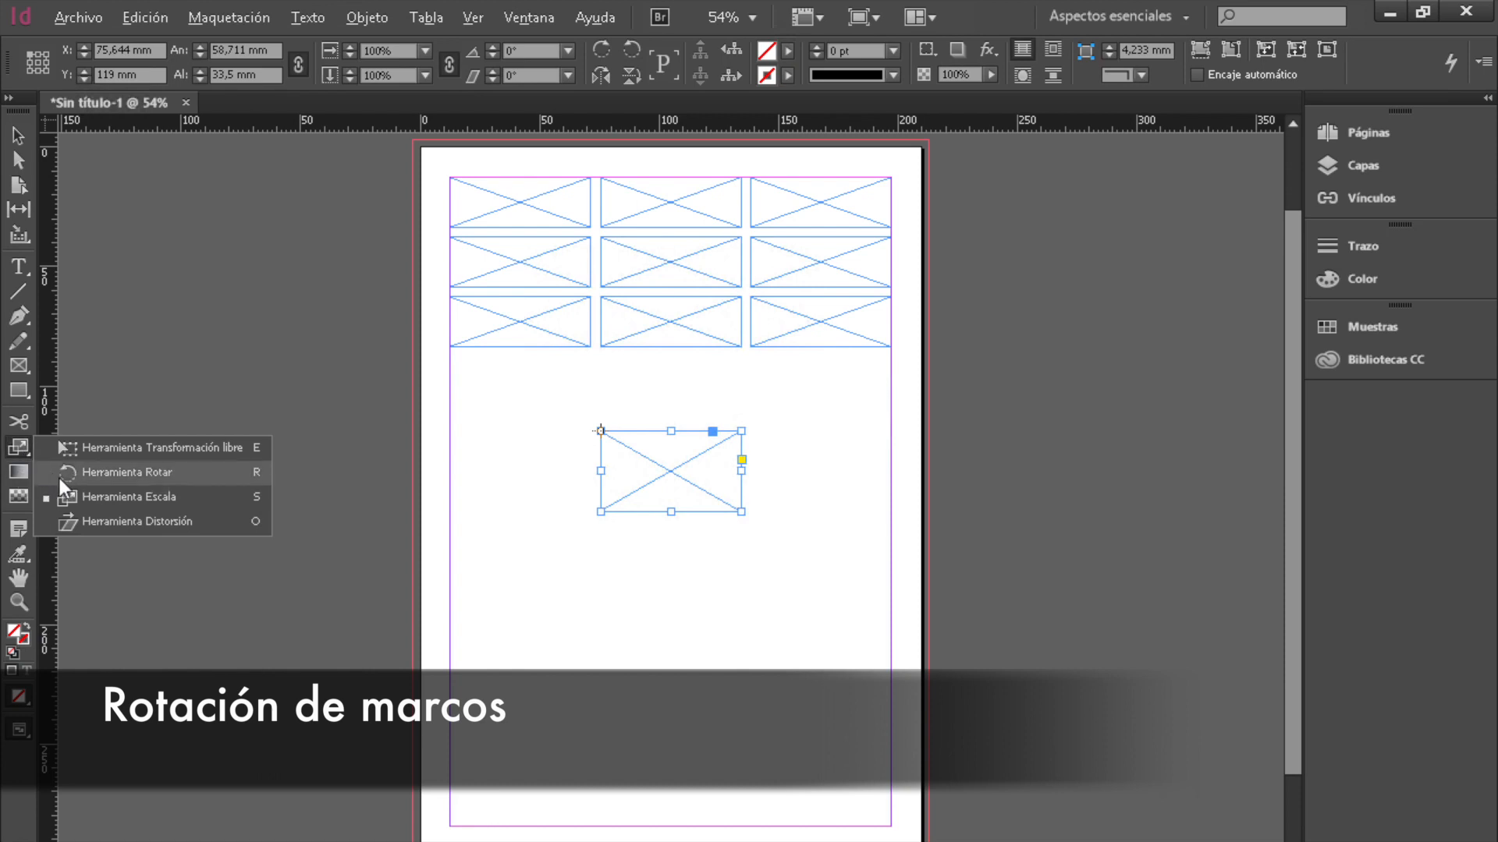
{"action": "left_click", "coordinate": [127, 472]}
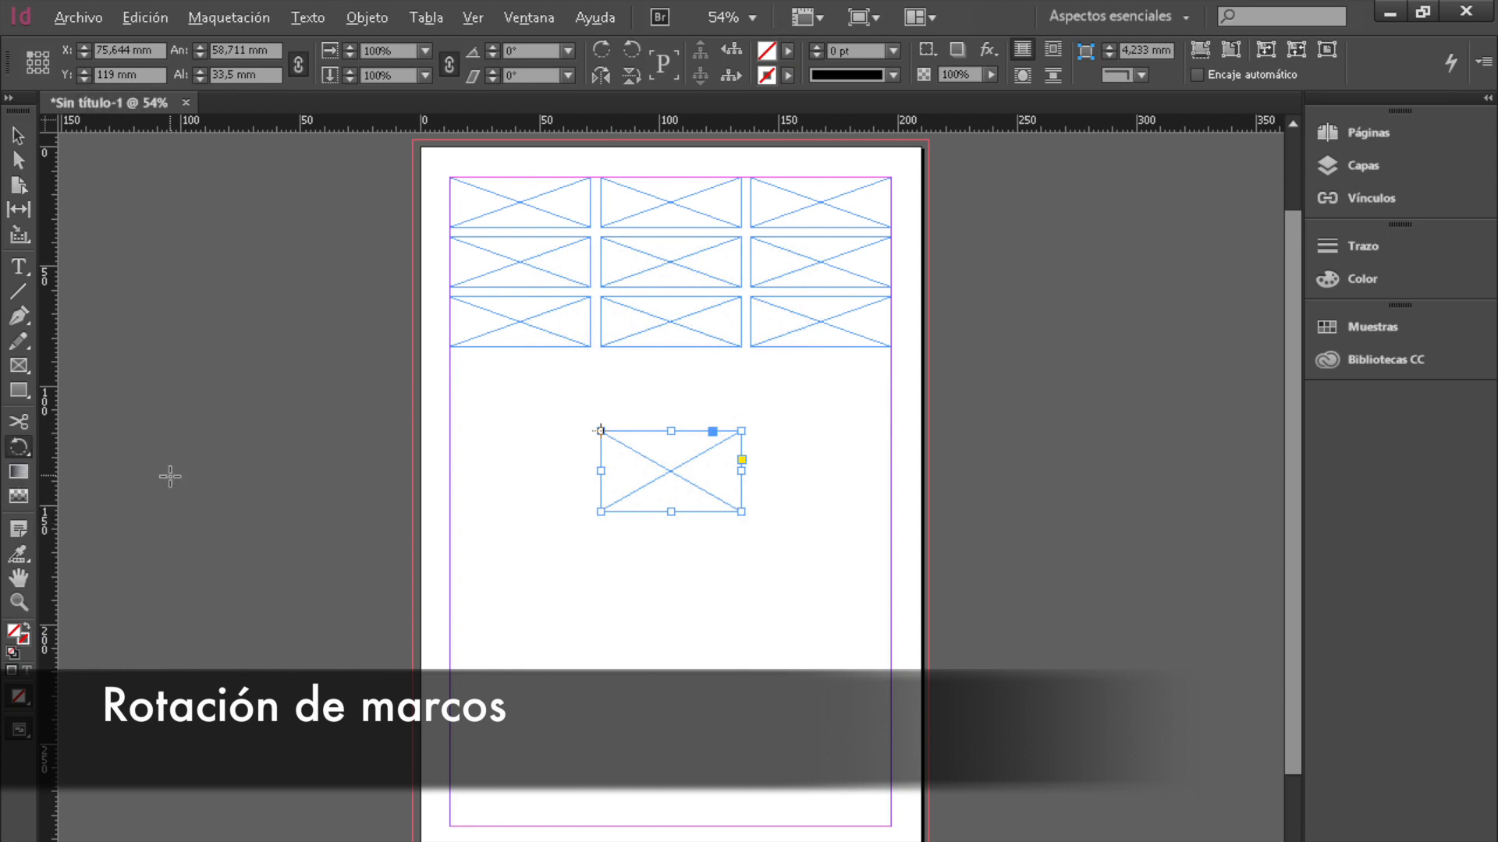
{"action": "left_click", "coordinate": [601, 511]}
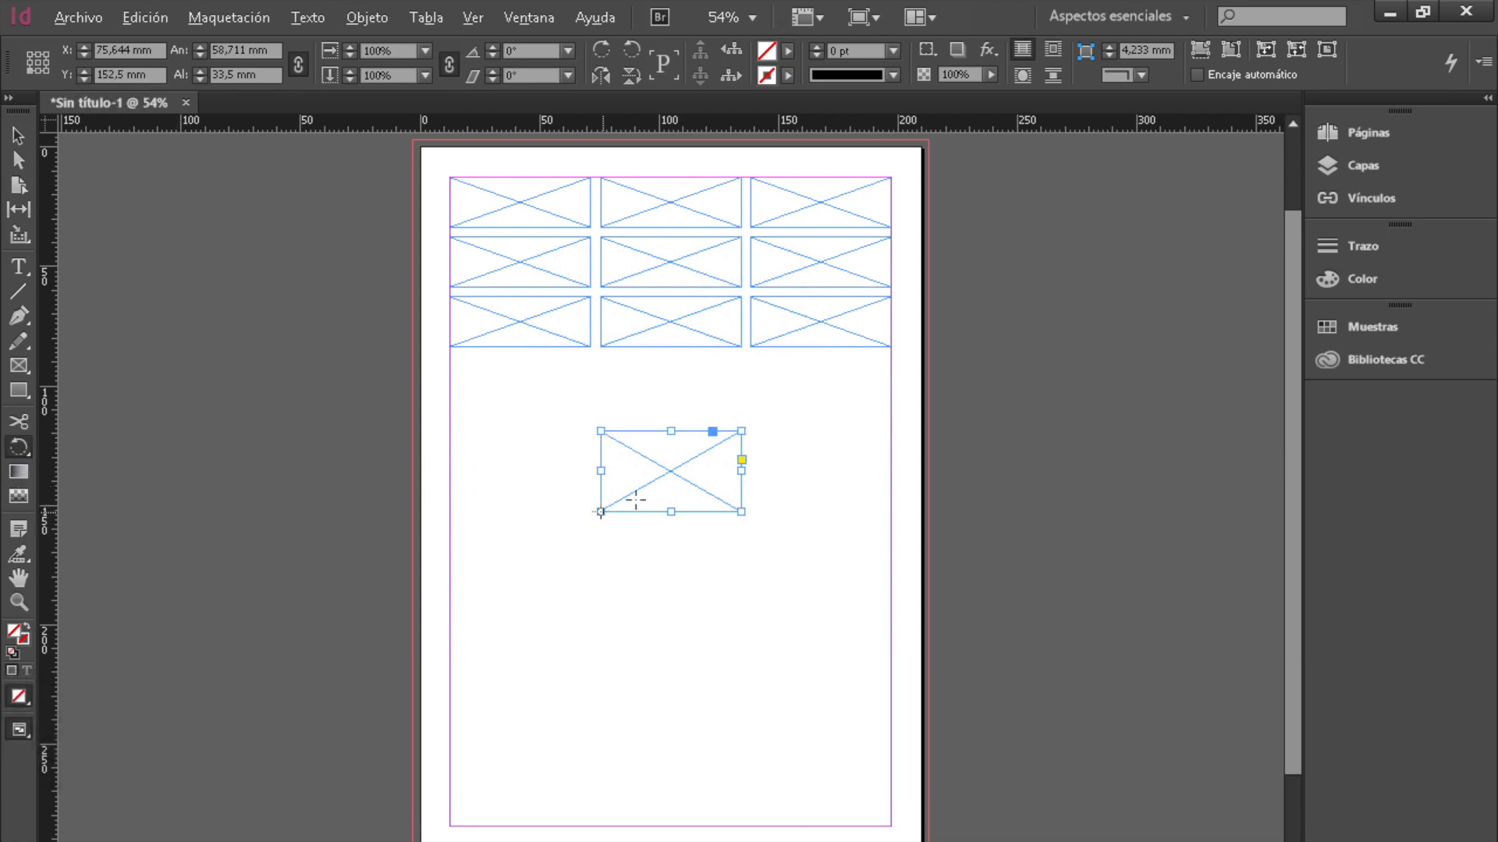
{"action": "left_click", "coordinate": [678, 470]}
{"action": "left_click", "coordinate": [689, 431]}
{"action": "left_click", "coordinate": [746, 634]}
{"action": "left_click", "coordinate": [601, 512]}
Rotate the frame to a constrained 90° around its lower-left corner, and turn it to 180° from a corner with the Selection tool.
{"action": "left_click_drag", "start_coordinate": [741, 431], "coordinate": [630, 633]}
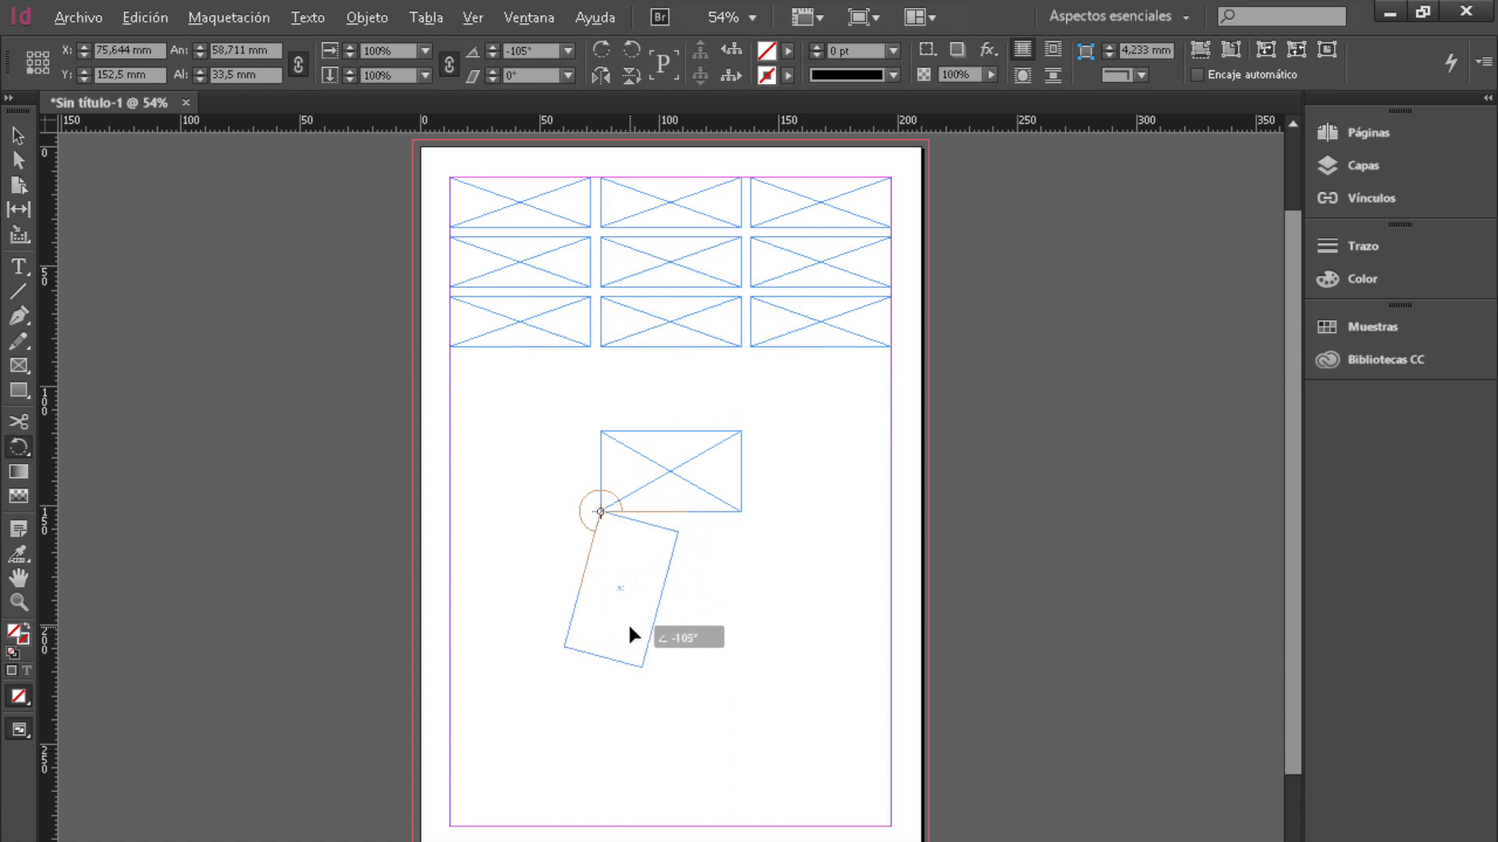
{"action": "key", "text": "shift"}
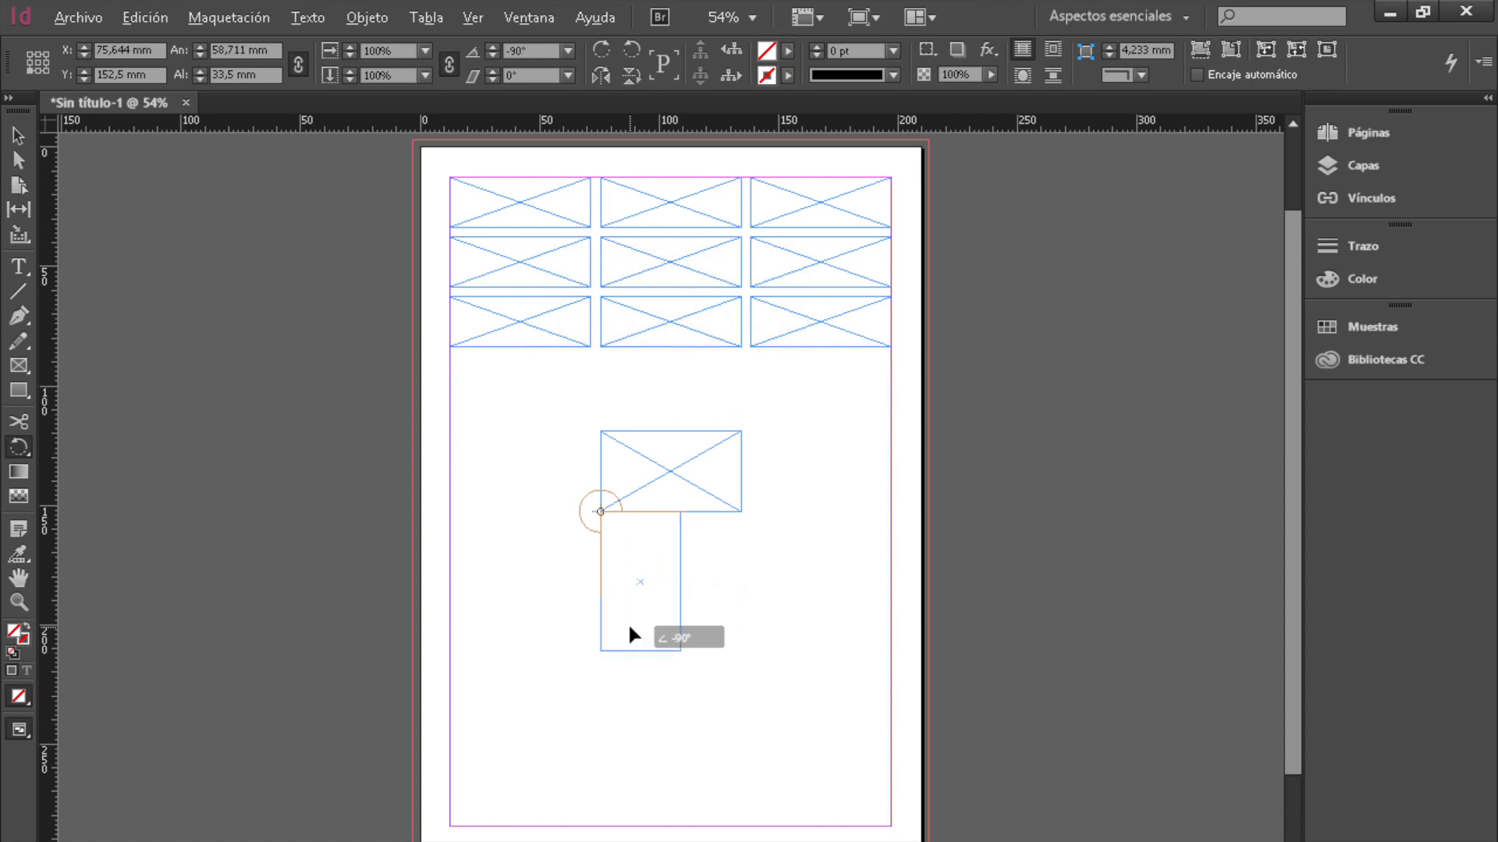
{"action": "left_click_drag", "start_coordinate": [628, 631], "coordinate": [585, 452]}
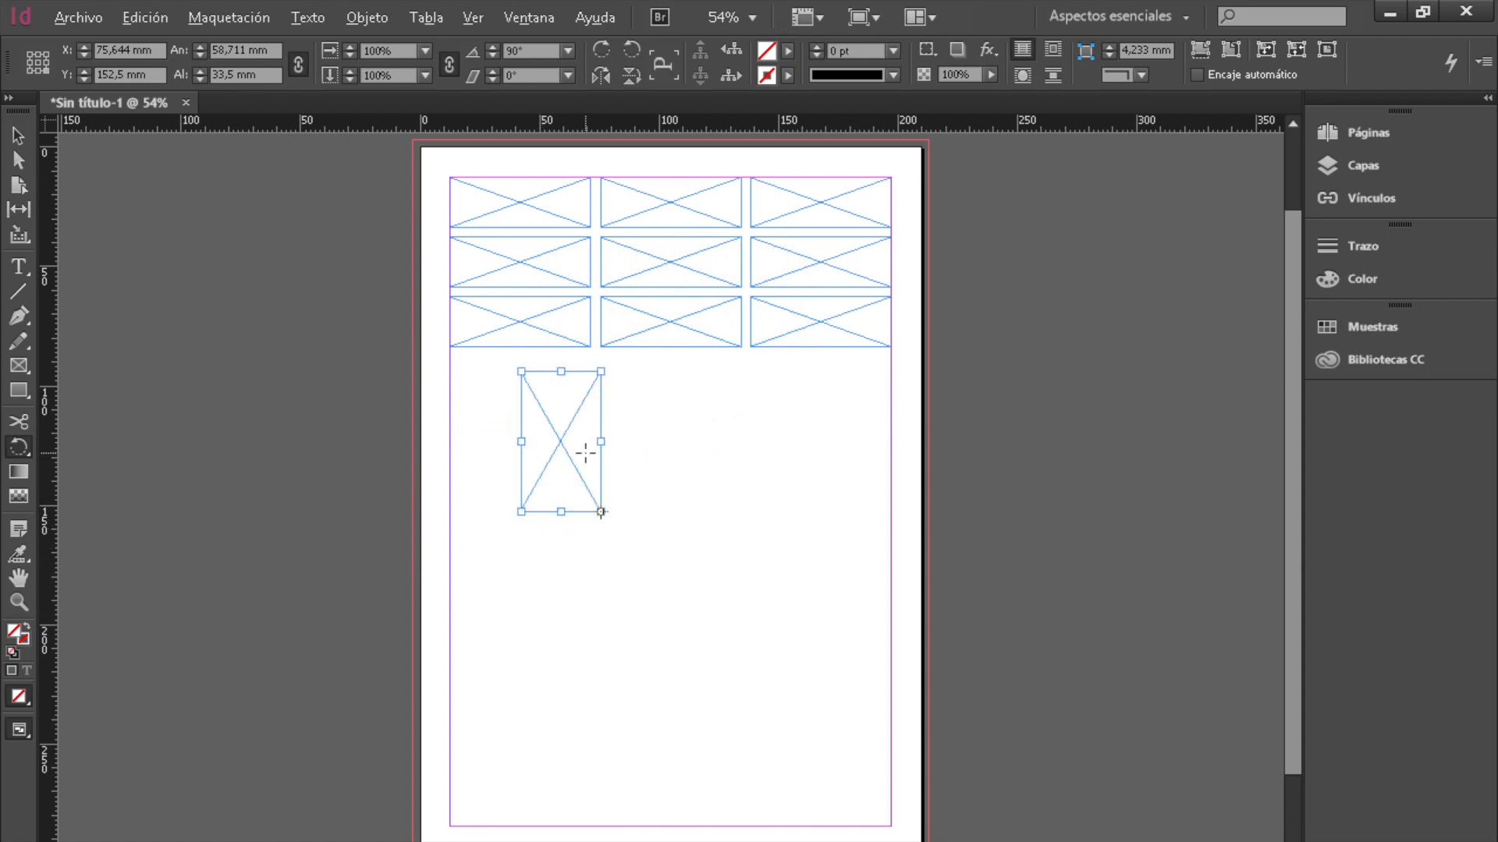
{"action": "left_click", "coordinate": [17, 138]}
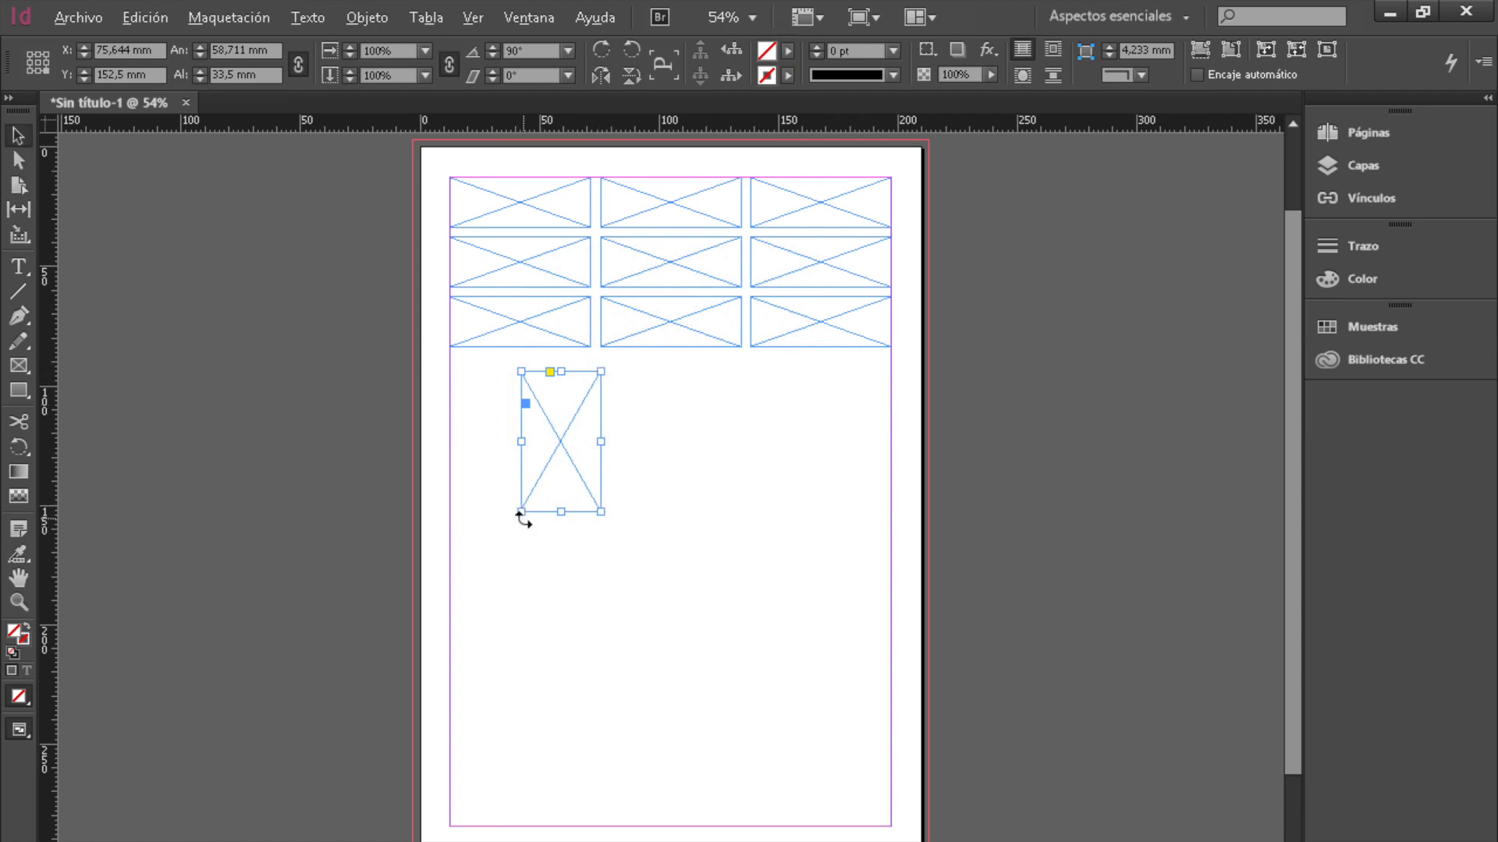
{"action": "left_click_drag", "start_coordinate": [521, 516], "coordinate": [630, 470]}
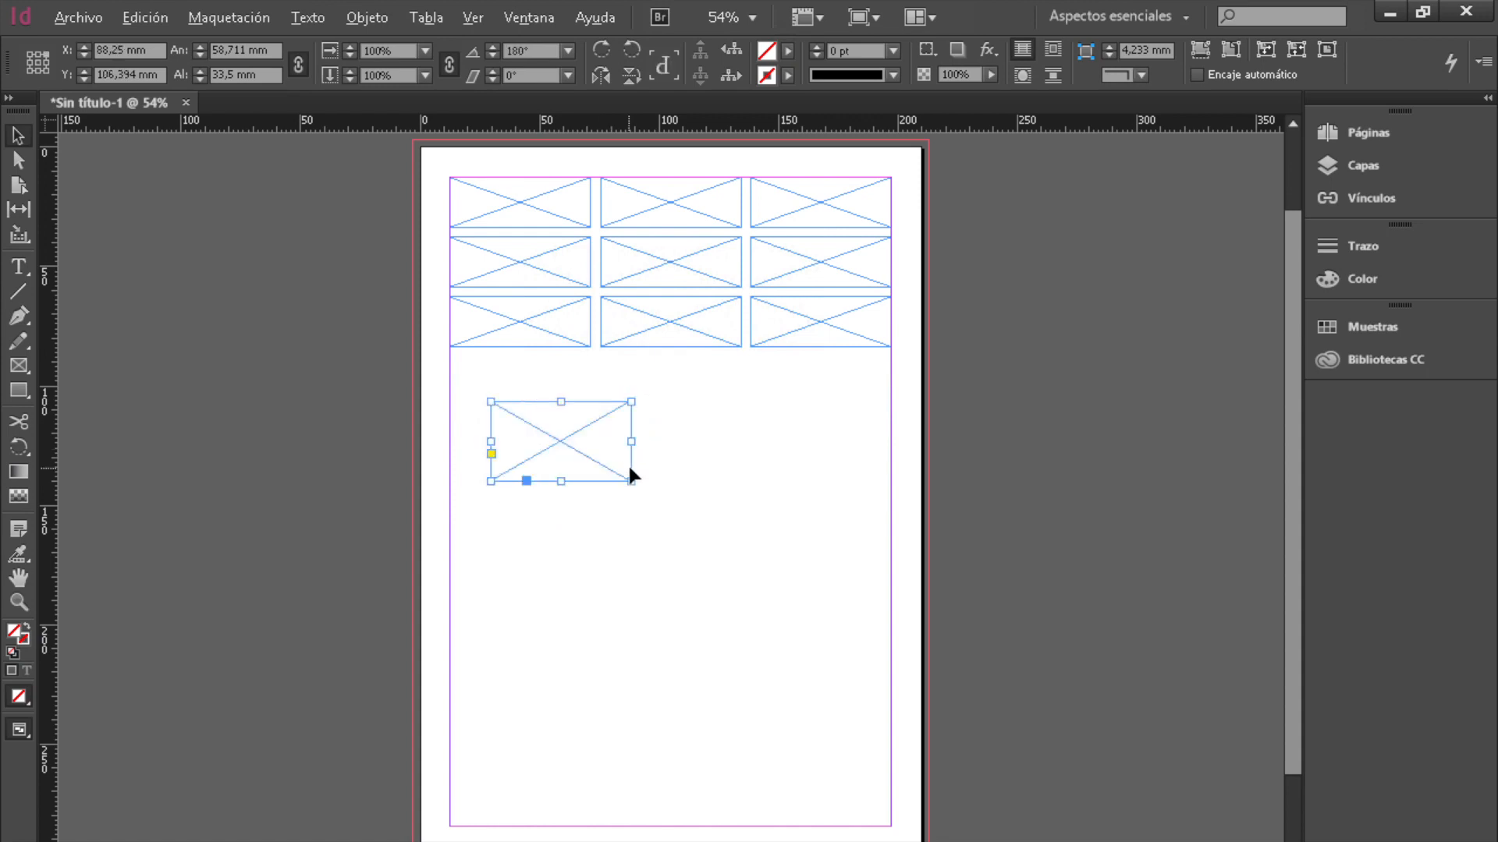
Enter a rotation angle of 20° for the frame and toggle its preview.
{"action": "double_click", "coordinate": [11, 451]}
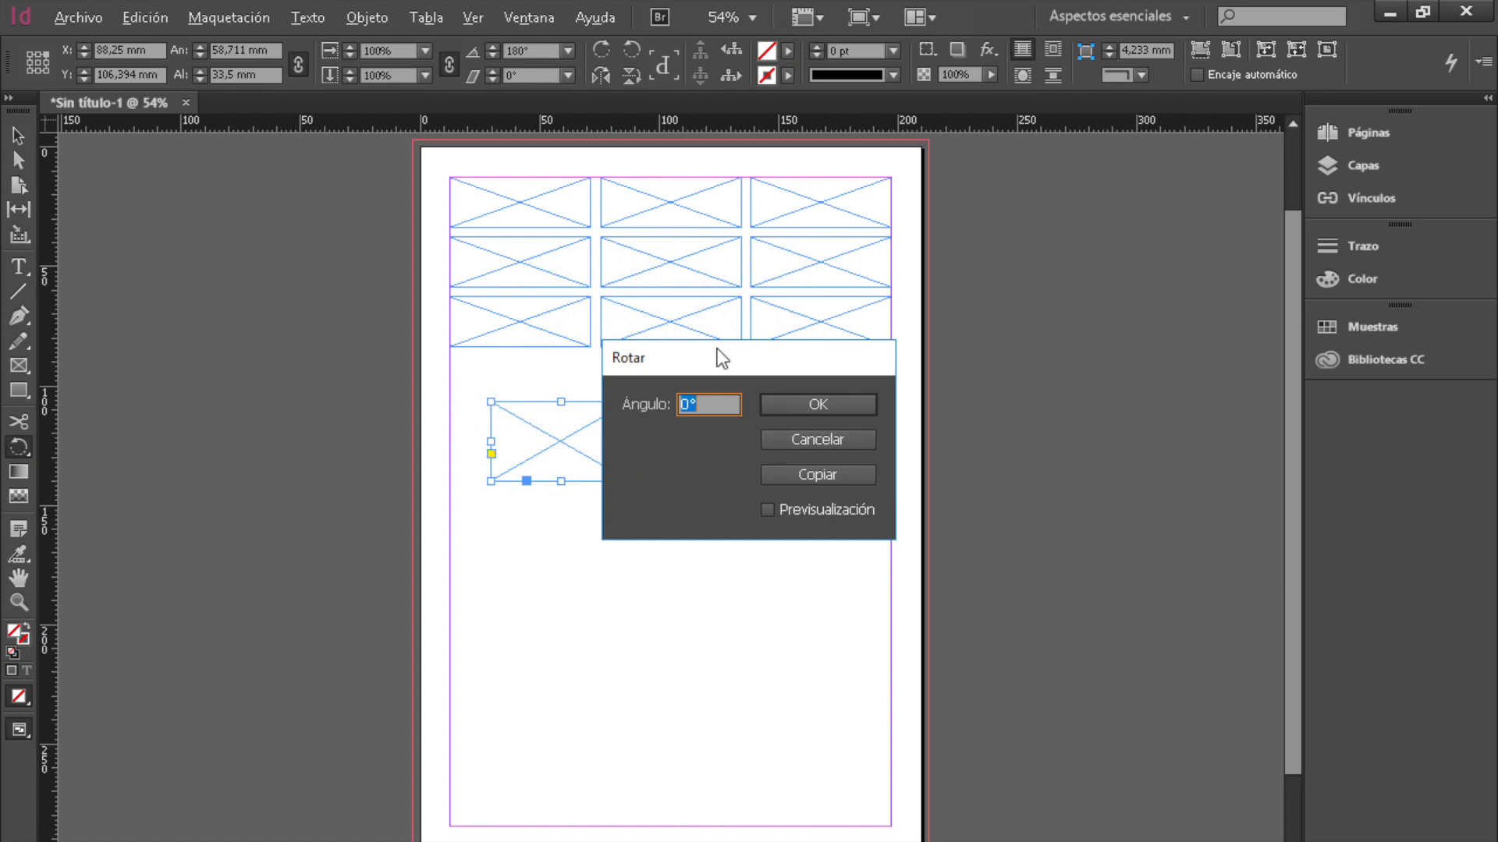
{"action": "left_click", "coordinate": [690, 403]}
{"action": "type", "text": "20"}
{"action": "left_click_drag", "start_coordinate": [782, 363], "coordinate": [865, 368]}
{"action": "left_click", "coordinate": [850, 515]}
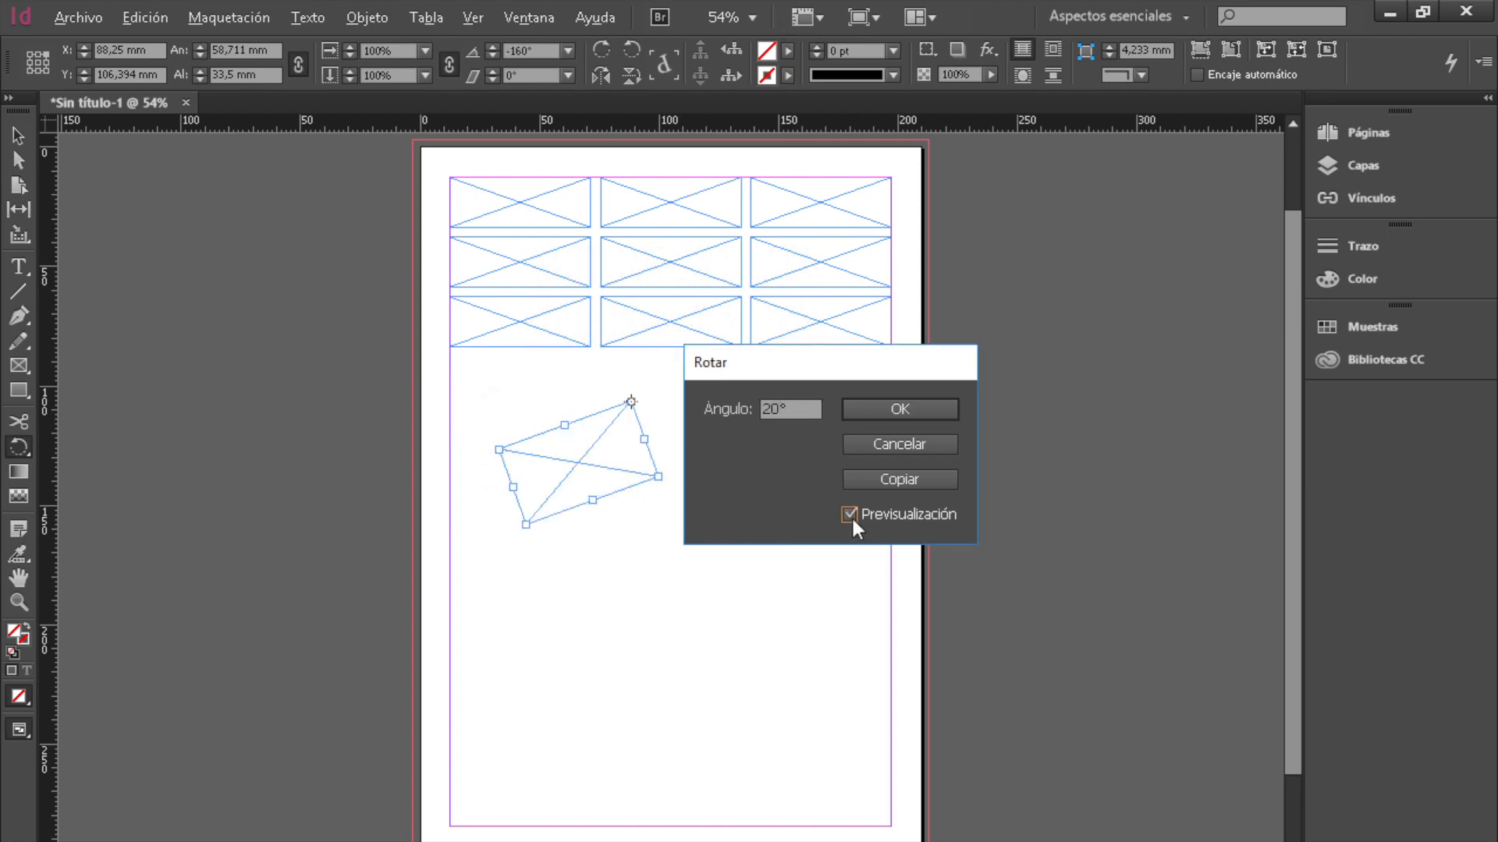
{"action": "left_click", "coordinate": [848, 513]}
{"action": "left_click", "coordinate": [848, 514]}
{"action": "left_click", "coordinate": [869, 478]}
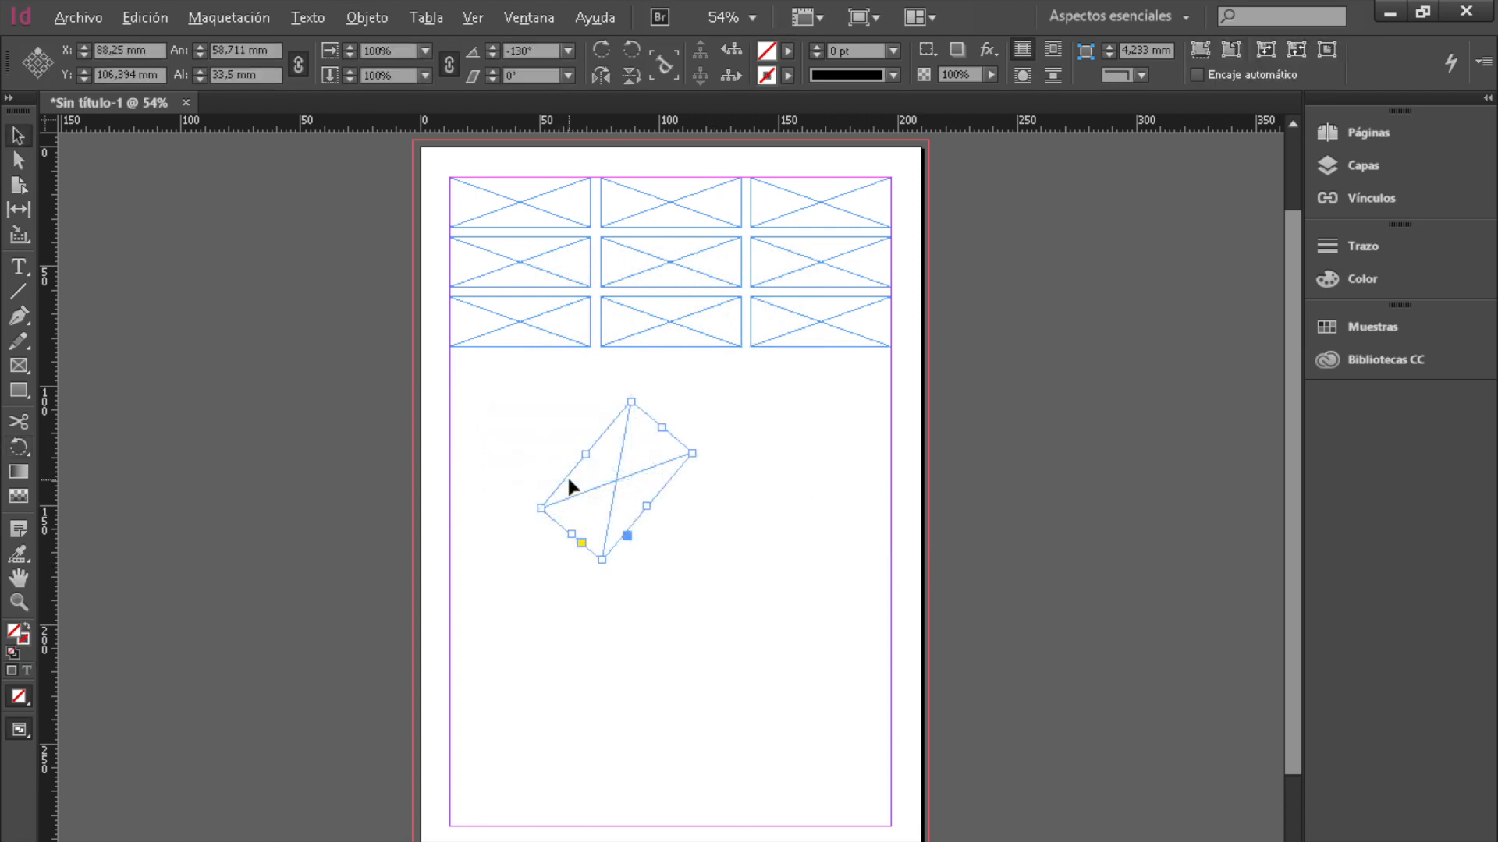
Try distorting the tilted frame around its right corner with the Distortion (Shear) tool, and undo it.
{"action": "left_click_drag", "start_coordinate": [17, 444], "coordinate": [80, 521]}
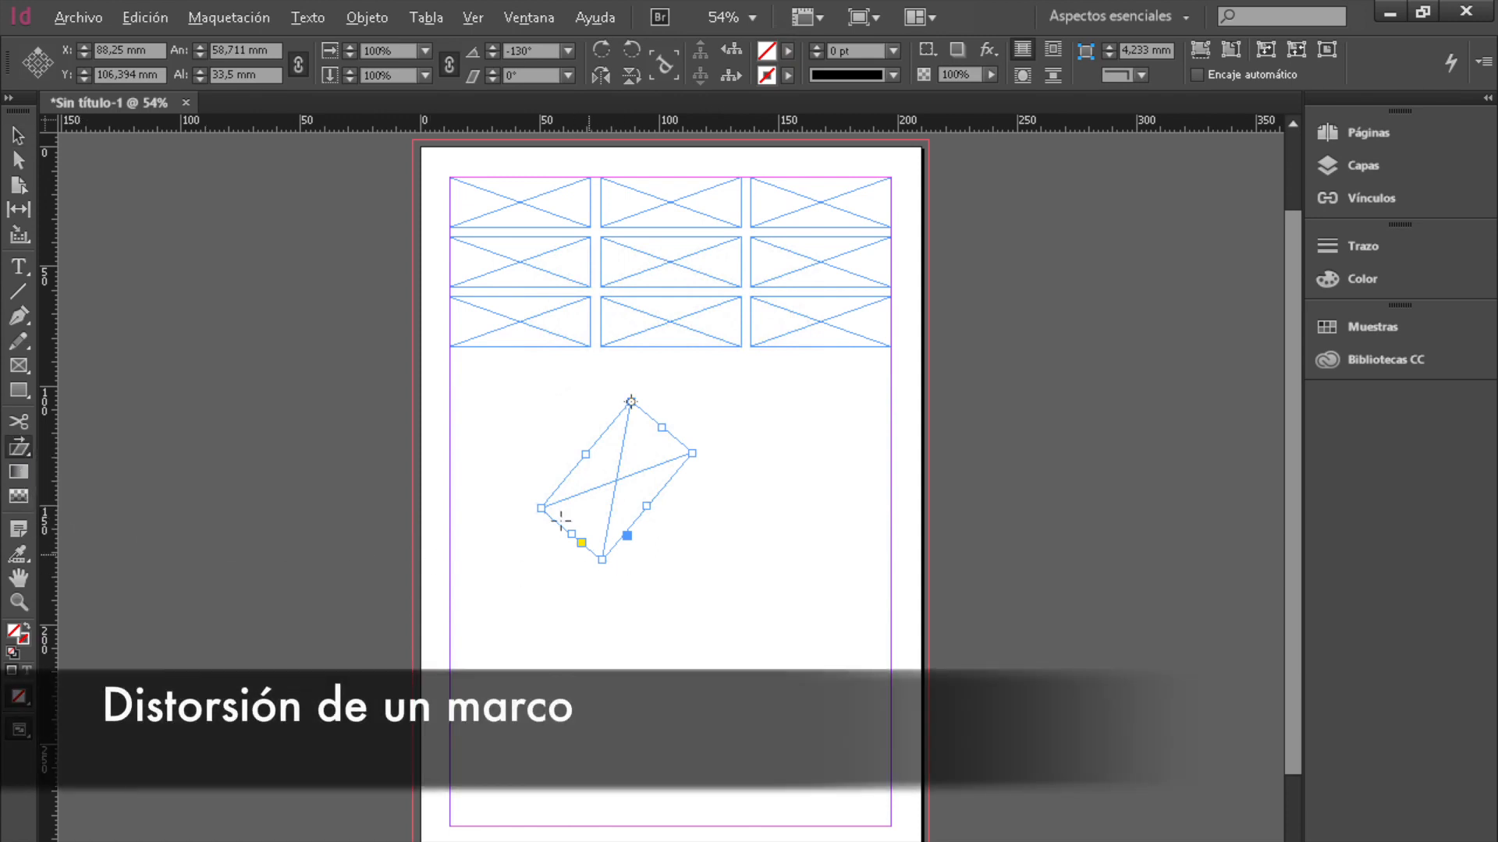
{"action": "left_click", "coordinate": [616, 478]}
{"action": "left_click", "coordinate": [692, 453]}
{"action": "left_click_drag", "start_coordinate": [546, 509], "coordinate": [648, 129]}
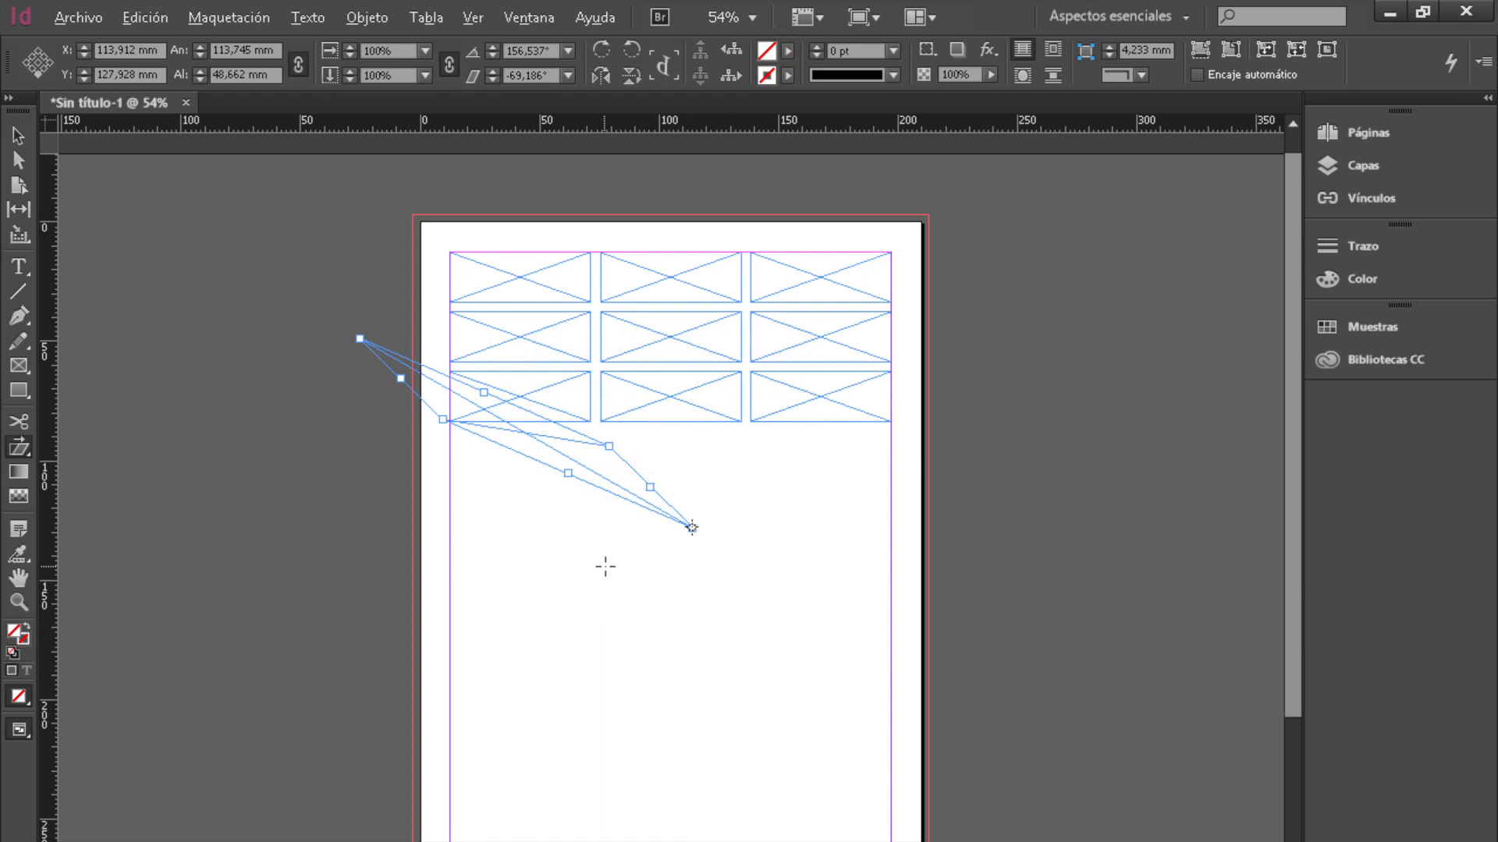
{"action": "key", "text": "ctrl+z"}
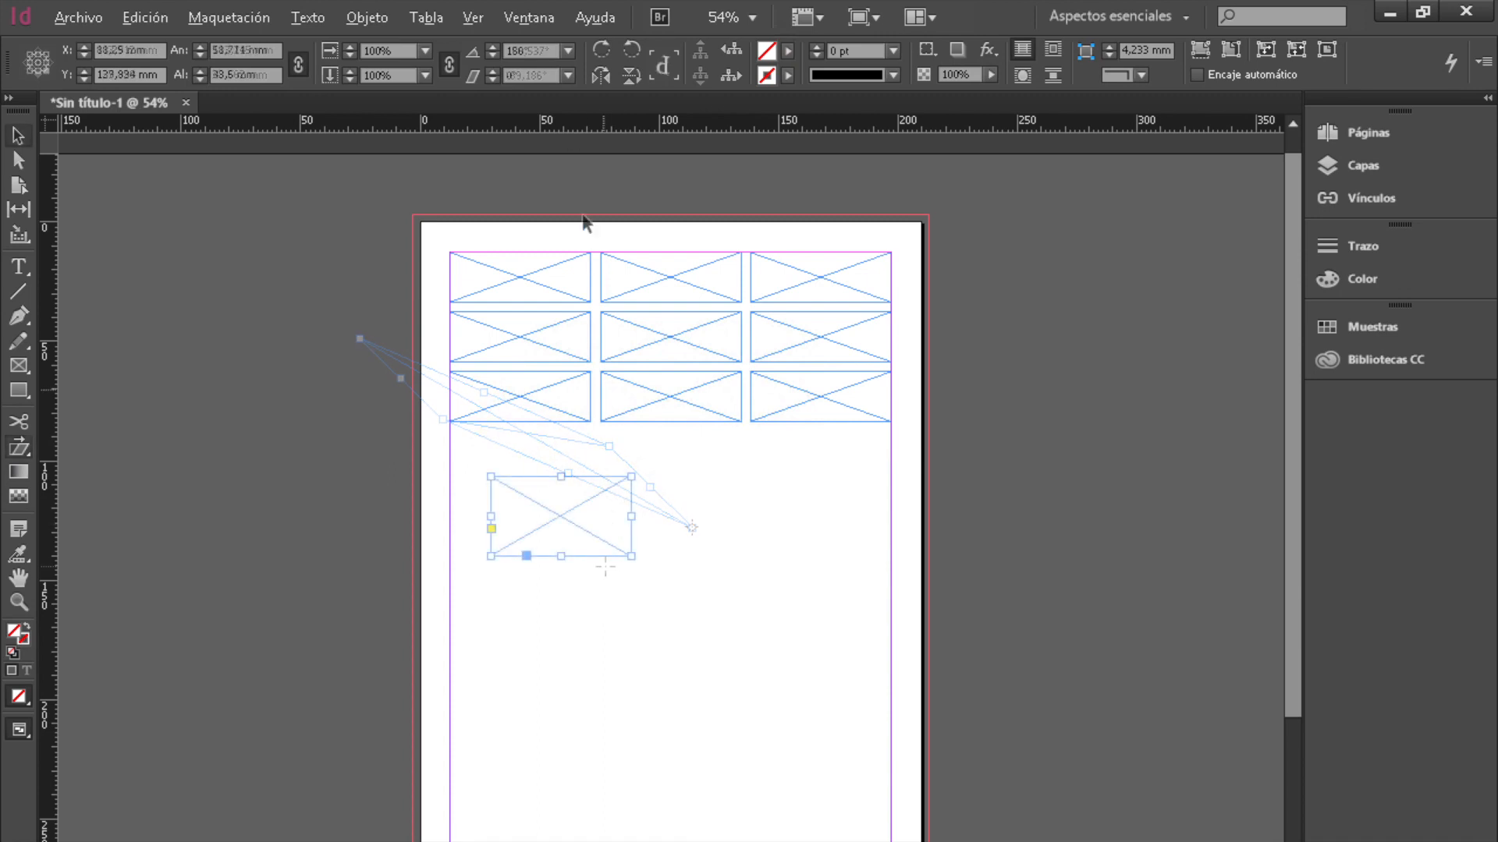
Examine the rotate and flip commands available for transforming the selected frame.
{"action": "left_click", "coordinate": [381, 14]}
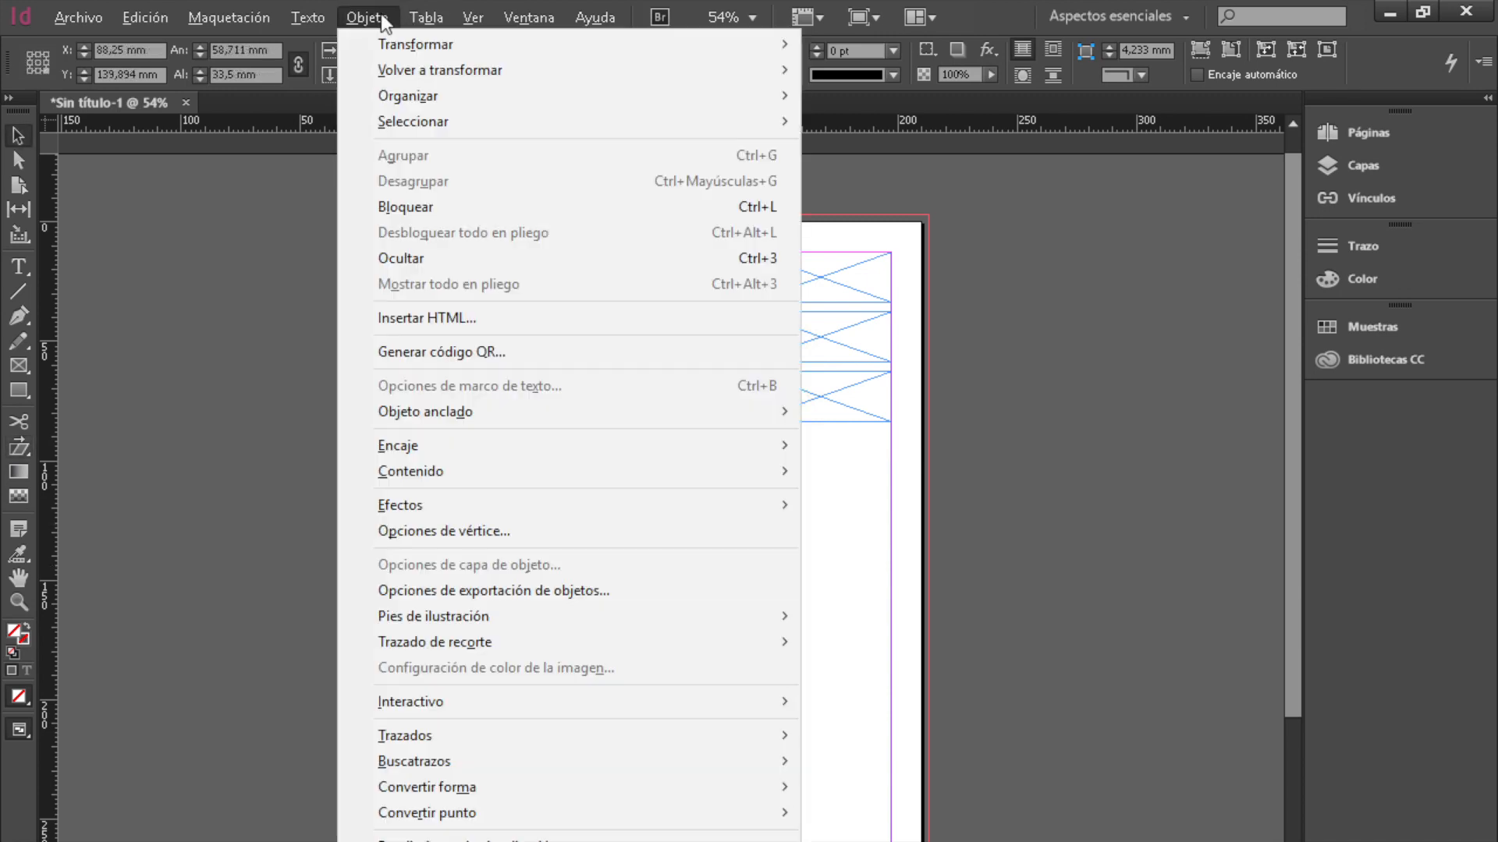
{"action": "mouse_move", "coordinate": [393, 41]}
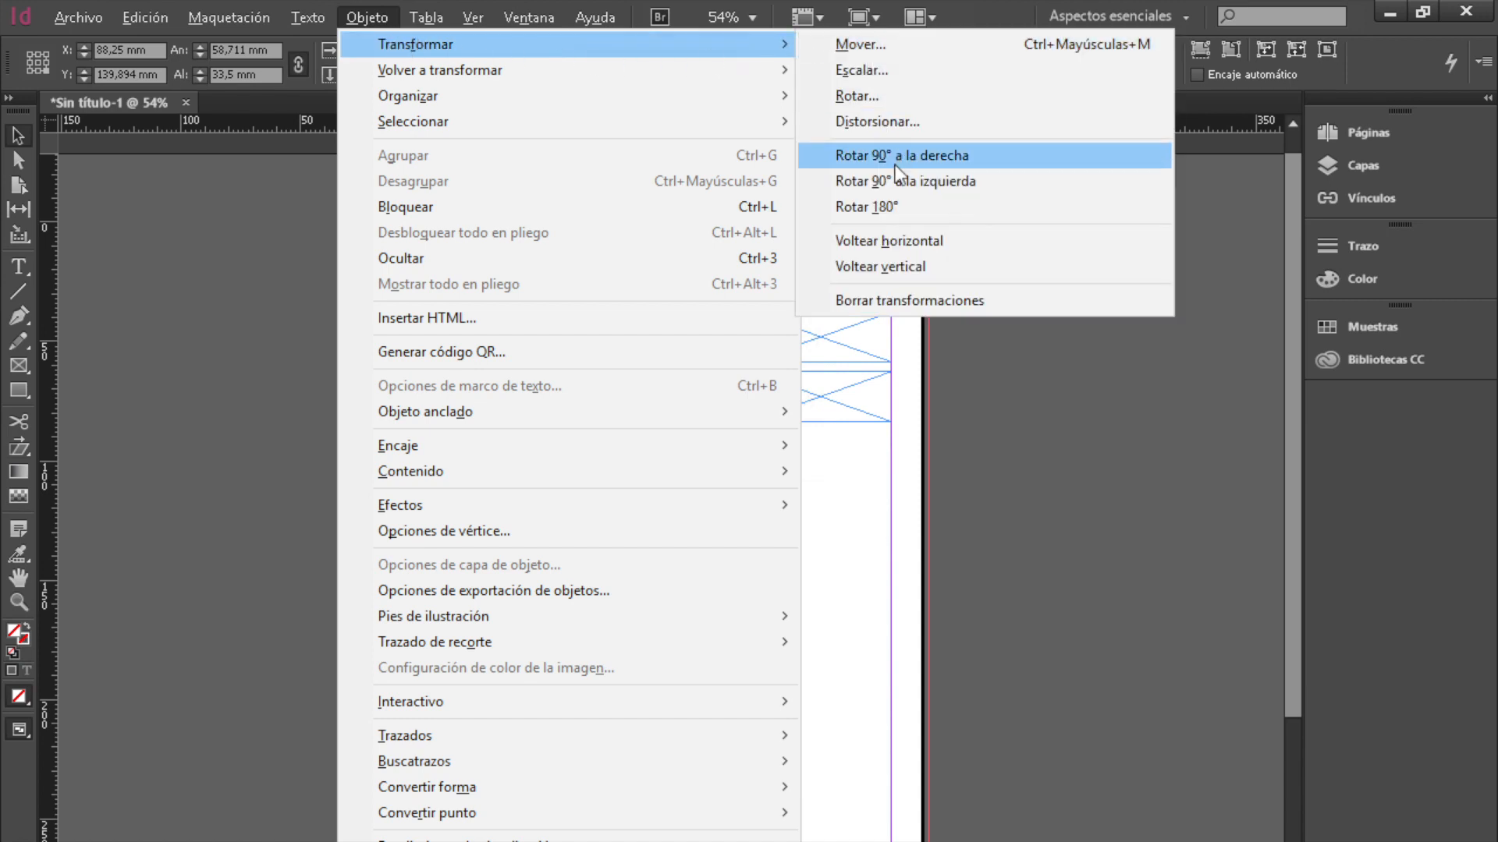
{"action": "left_click", "coordinate": [900, 273]}
{"action": "left_click", "coordinate": [575, 516]}
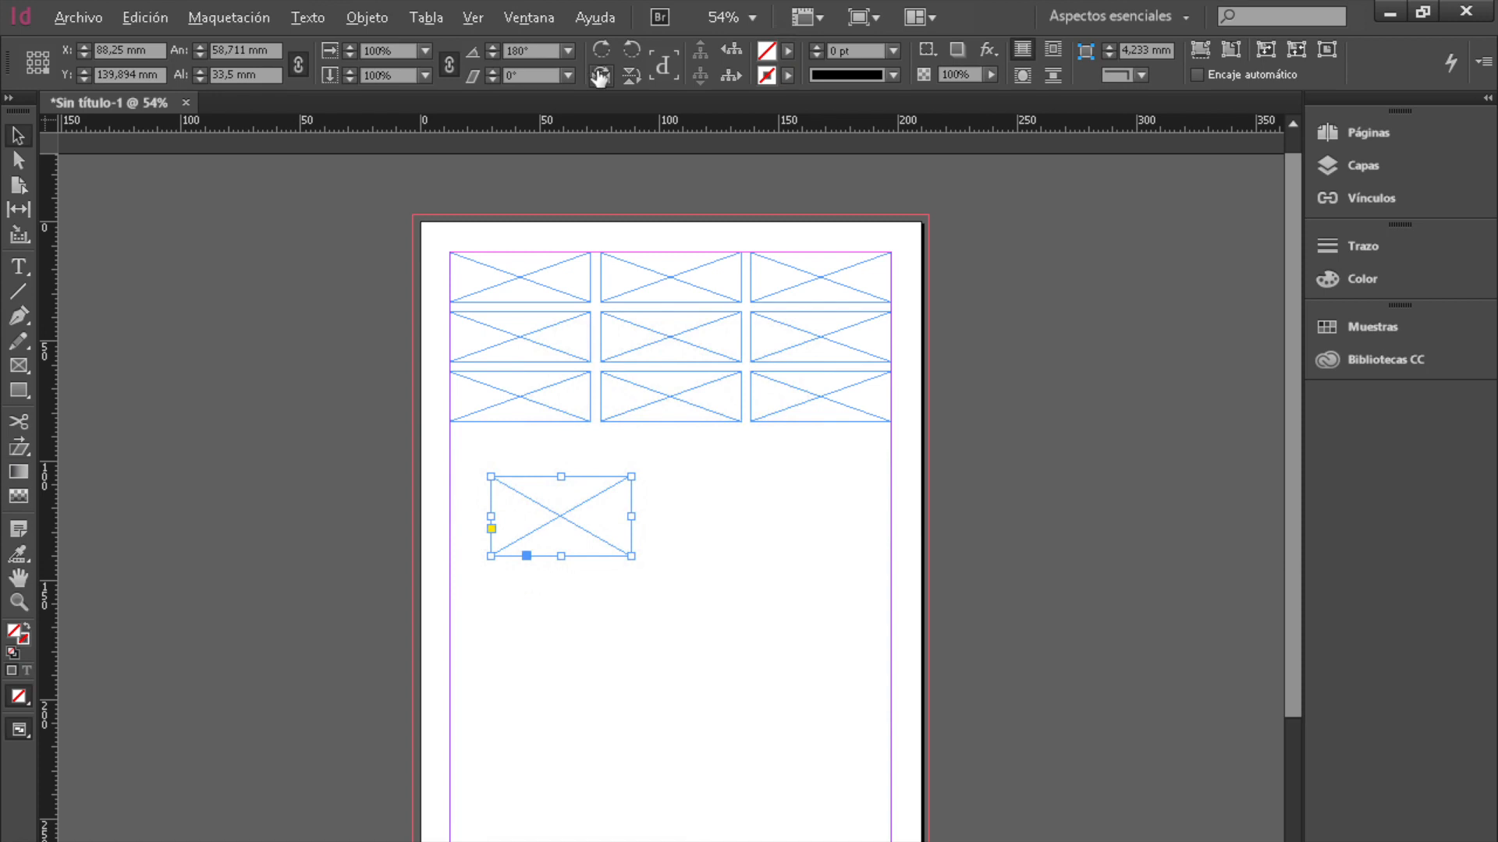
Flip the frame horizontally twice and flip it vertically once.
{"action": "left_click", "coordinate": [599, 76]}
{"action": "left_click", "coordinate": [599, 77]}
{"action": "left_click", "coordinate": [630, 77]}
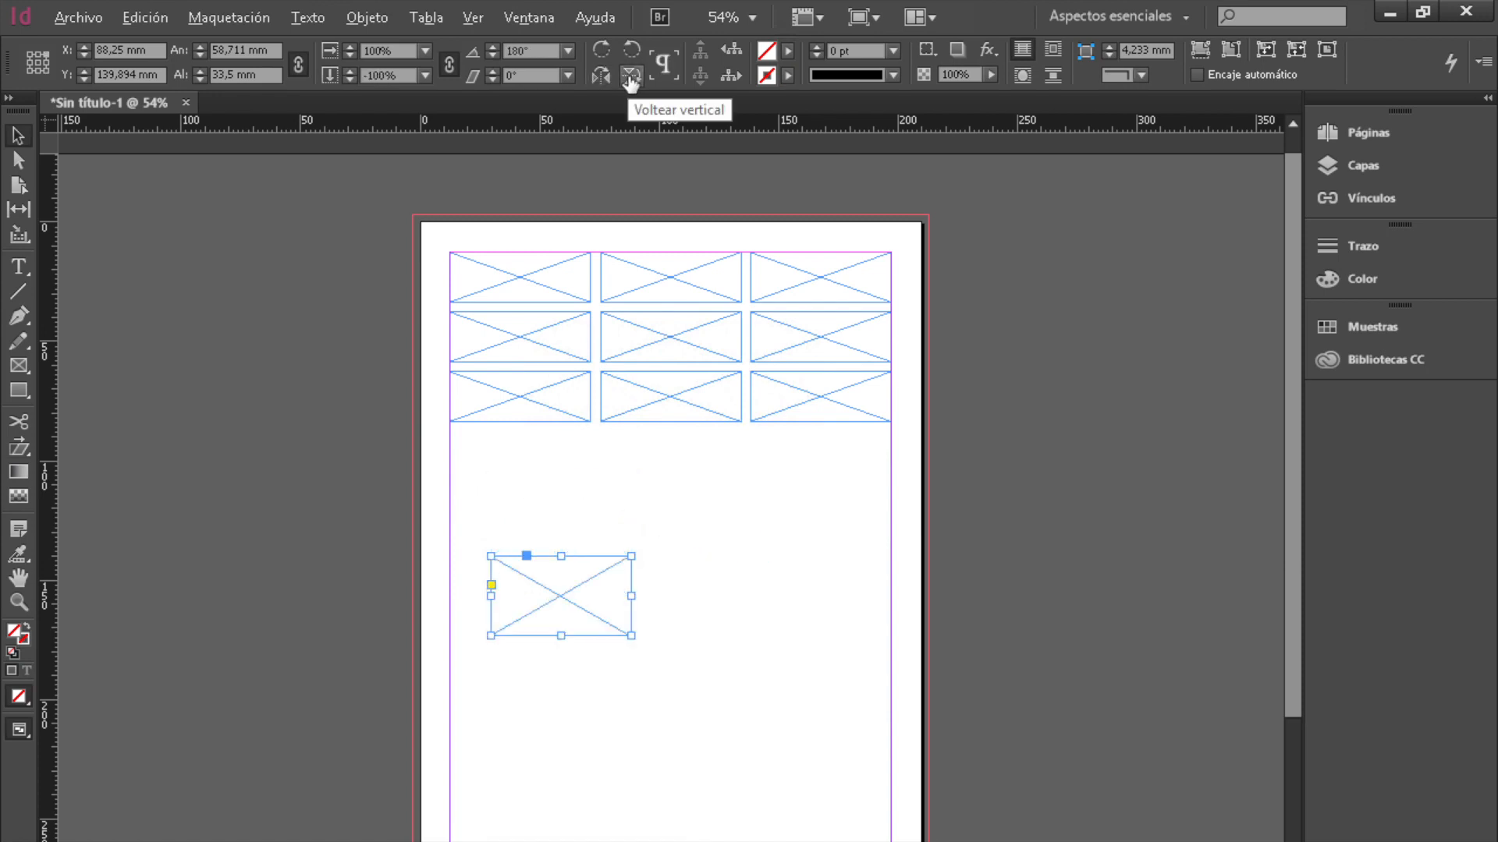
Flip the selected frame below the grid vertically once more.
{"action": "left_click", "coordinate": [630, 76]}
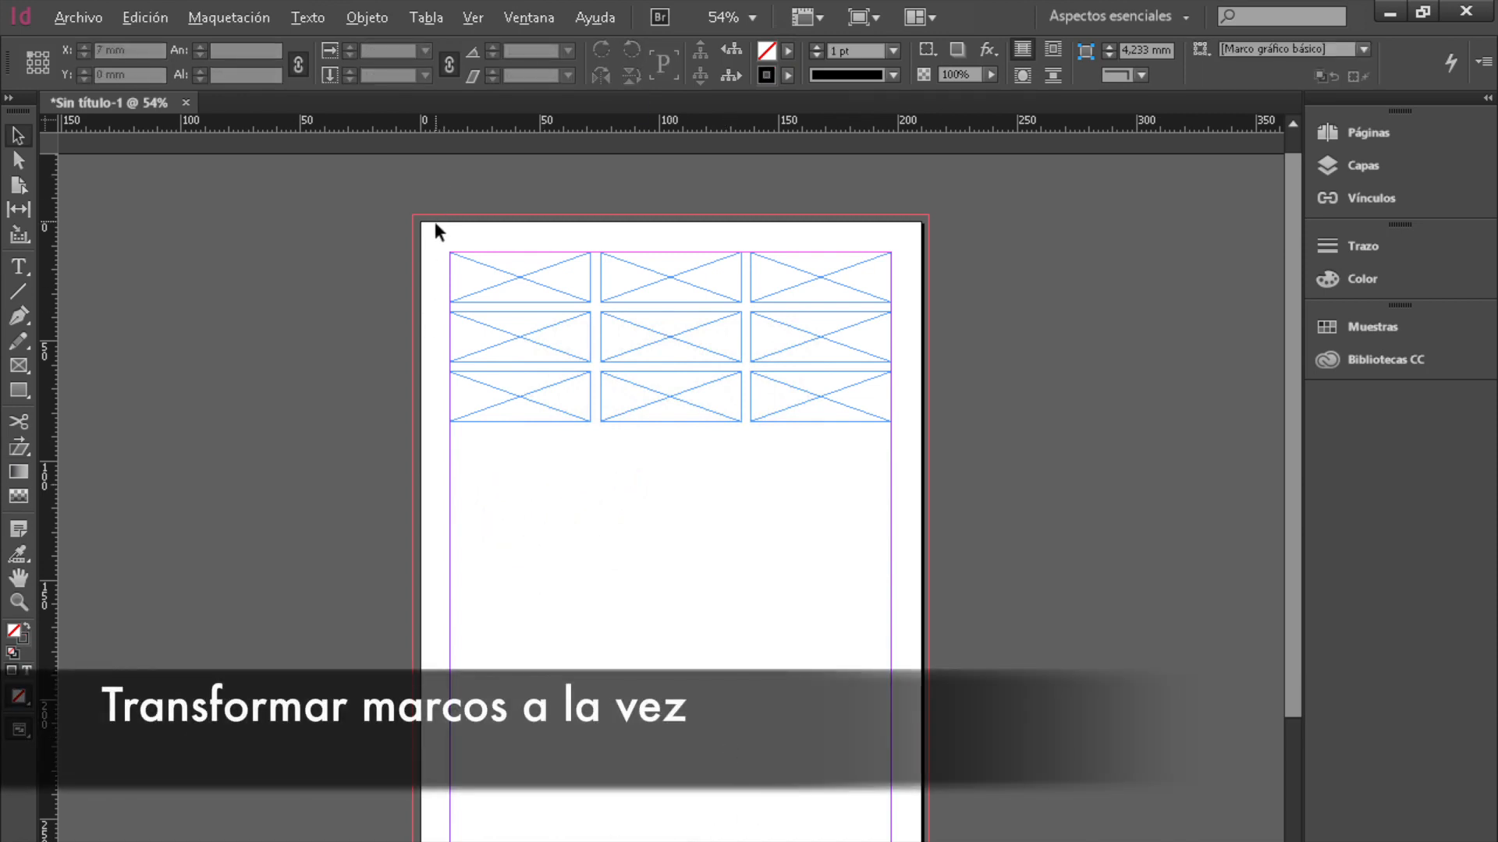
Stretch all nine frames downward together, and extend the lower-left frame further to a height of about 68 mm.
{"action": "left_click_drag", "start_coordinate": [435, 226], "coordinate": [902, 475]}
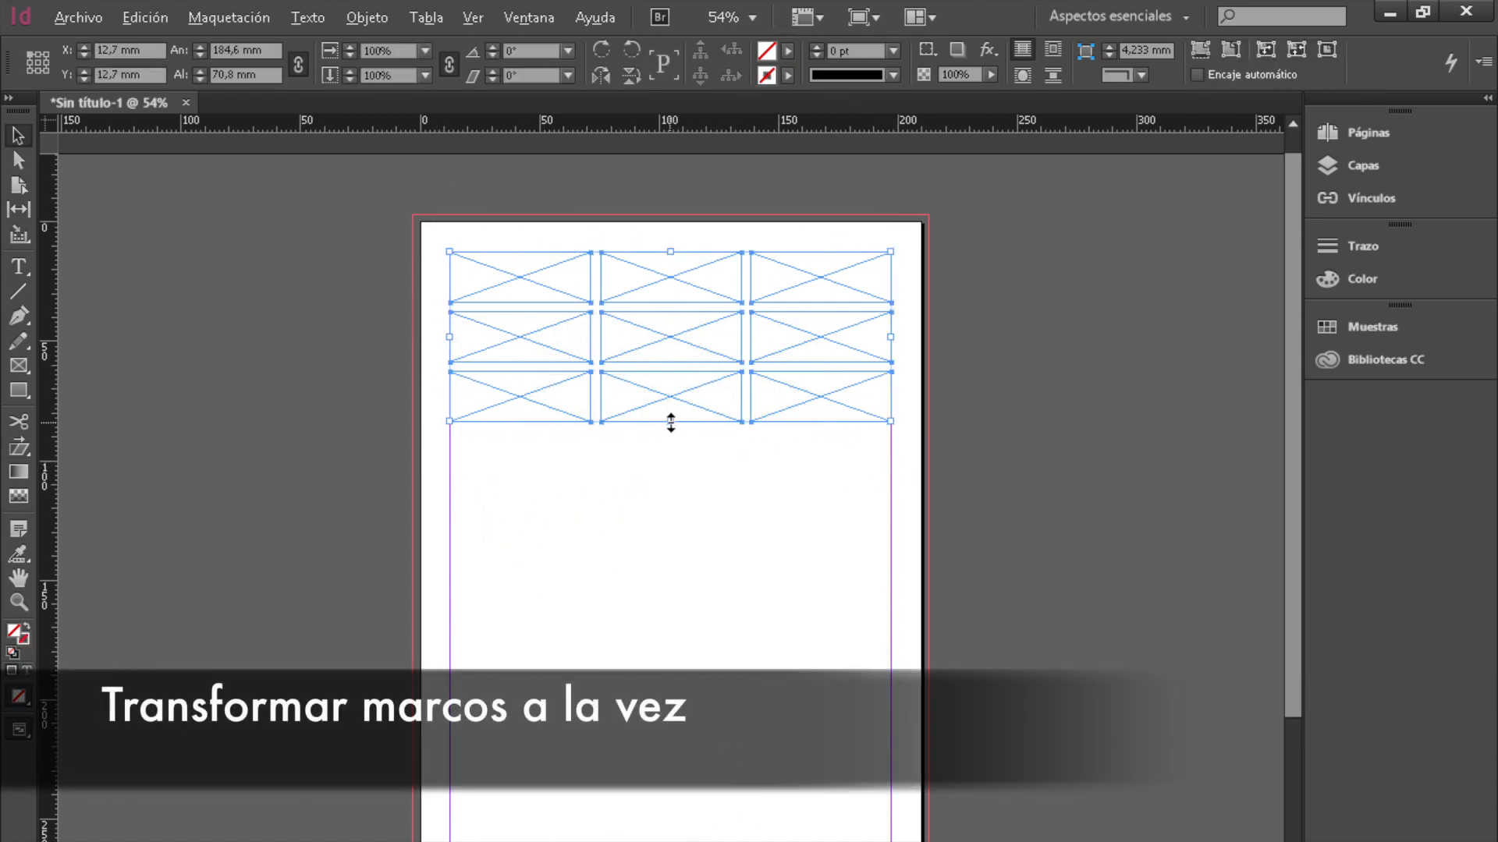
{"action": "left_click_drag", "start_coordinate": [670, 422], "coordinate": [521, 565]}
{"action": "left_click", "coordinate": [541, 452]}
Repeat the last transformation on the middle and right frames of the bottom row, and undo the stretching of the bottom-row frames.
{"action": "left_click", "coordinate": [658, 446]}
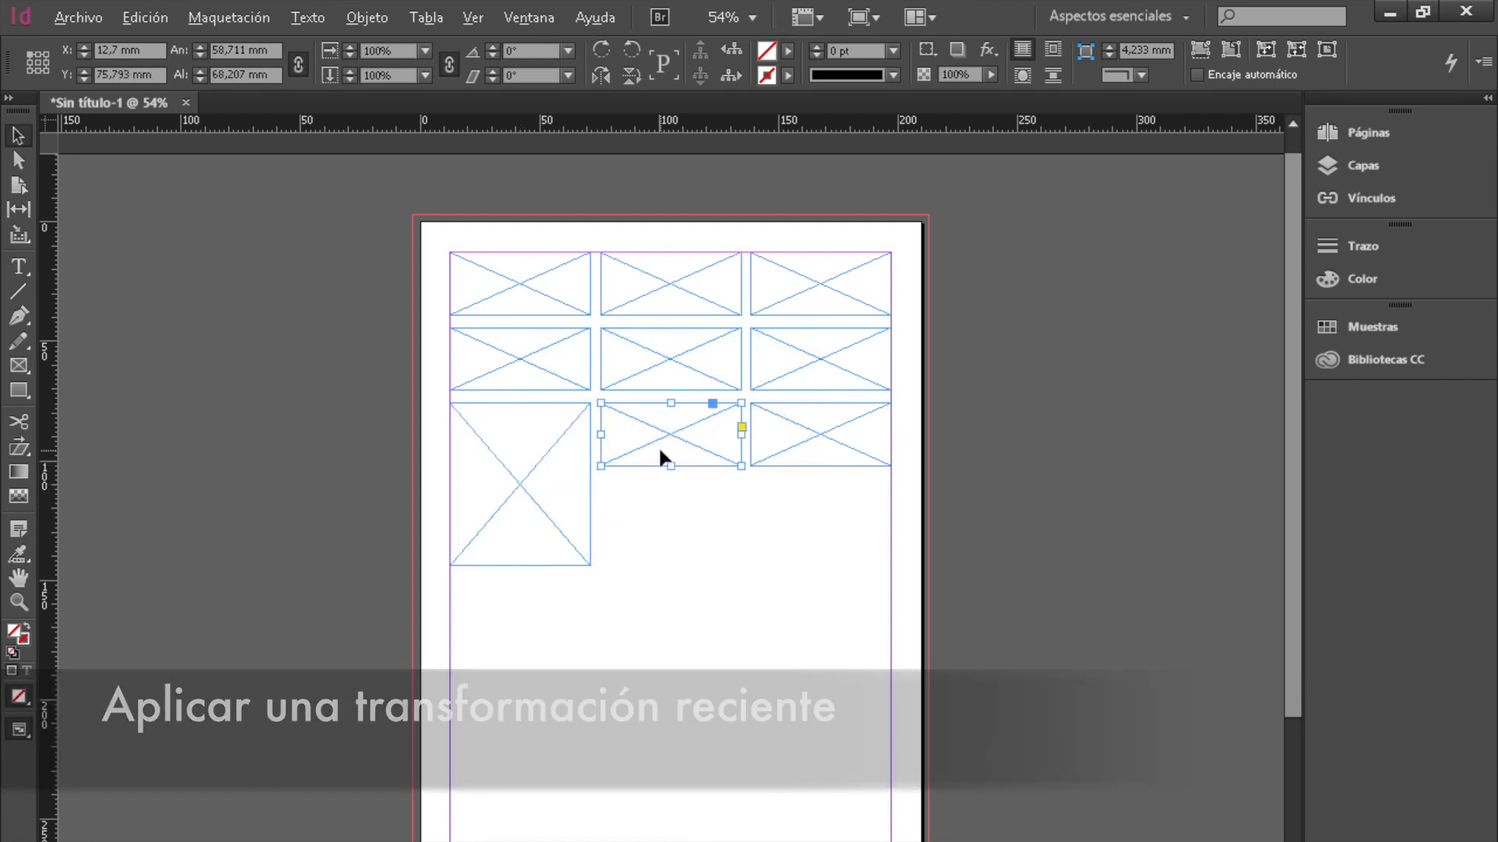
{"action": "left_click", "coordinate": [817, 456], "text": "shift"}
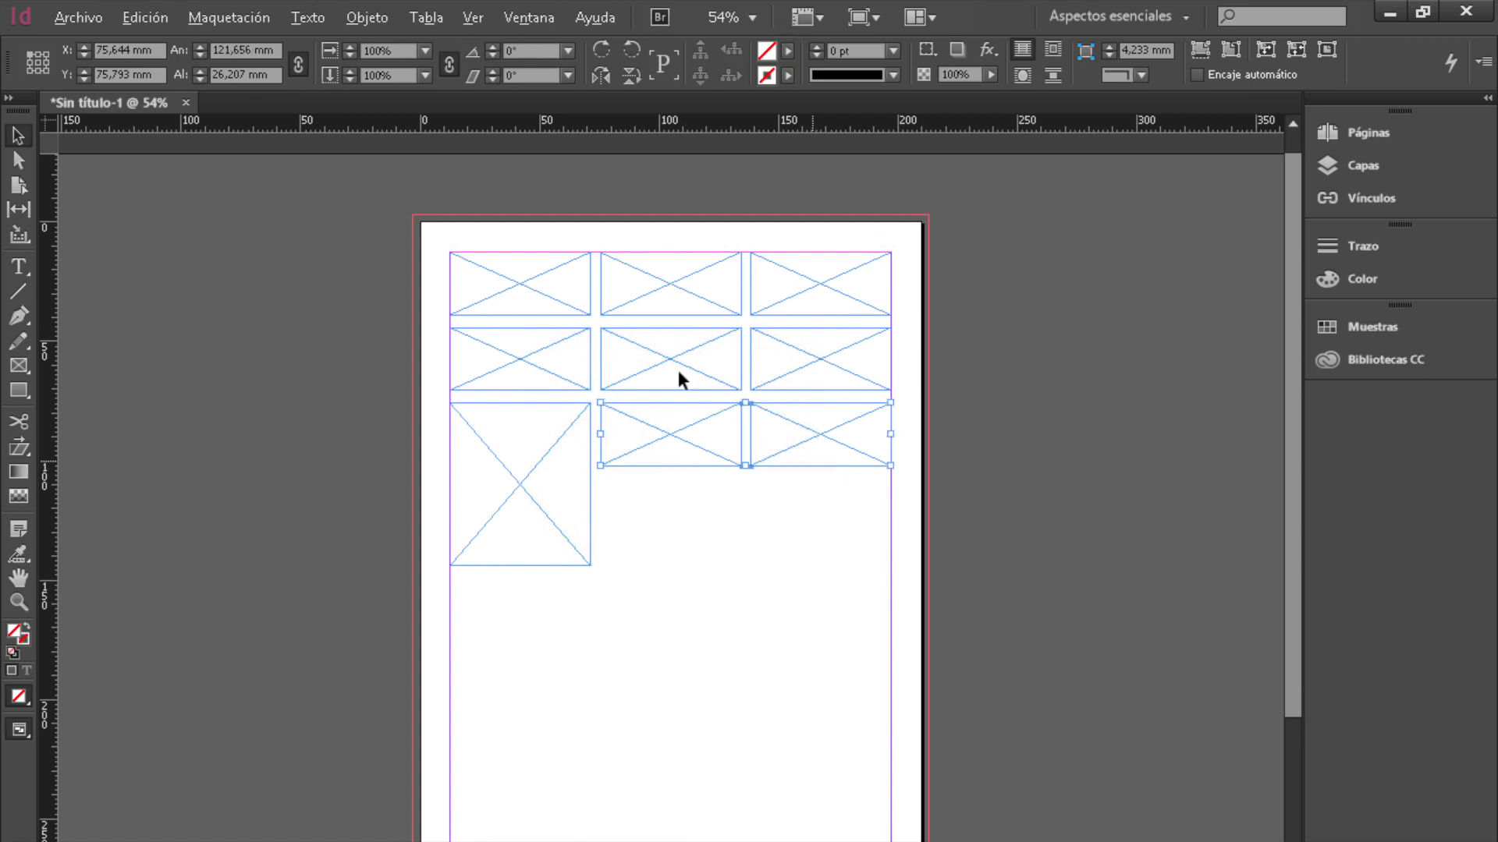
{"action": "left_click", "coordinate": [378, 14]}
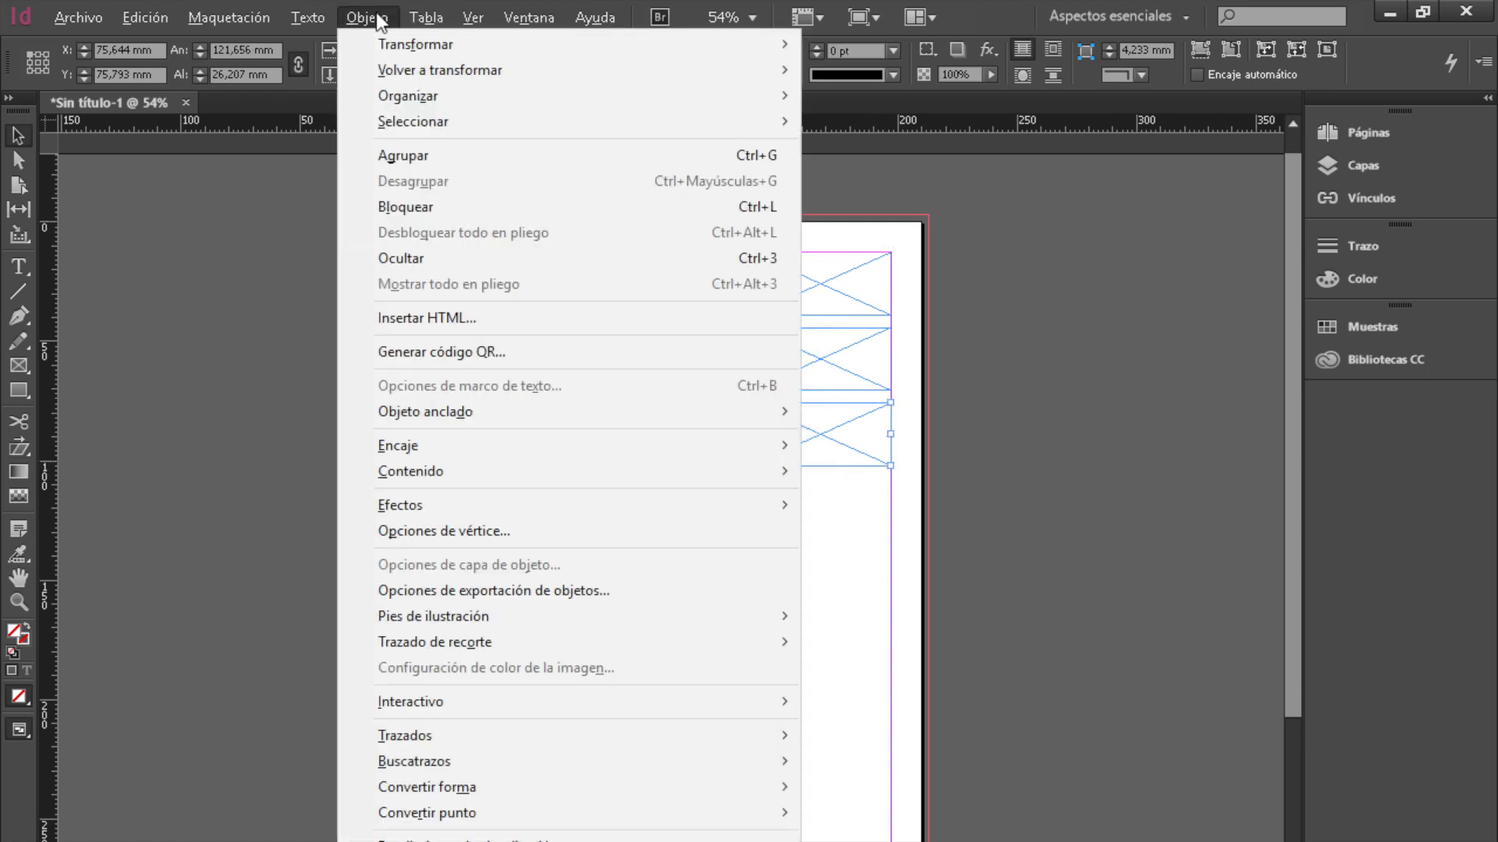
{"action": "mouse_move", "coordinate": [376, 70]}
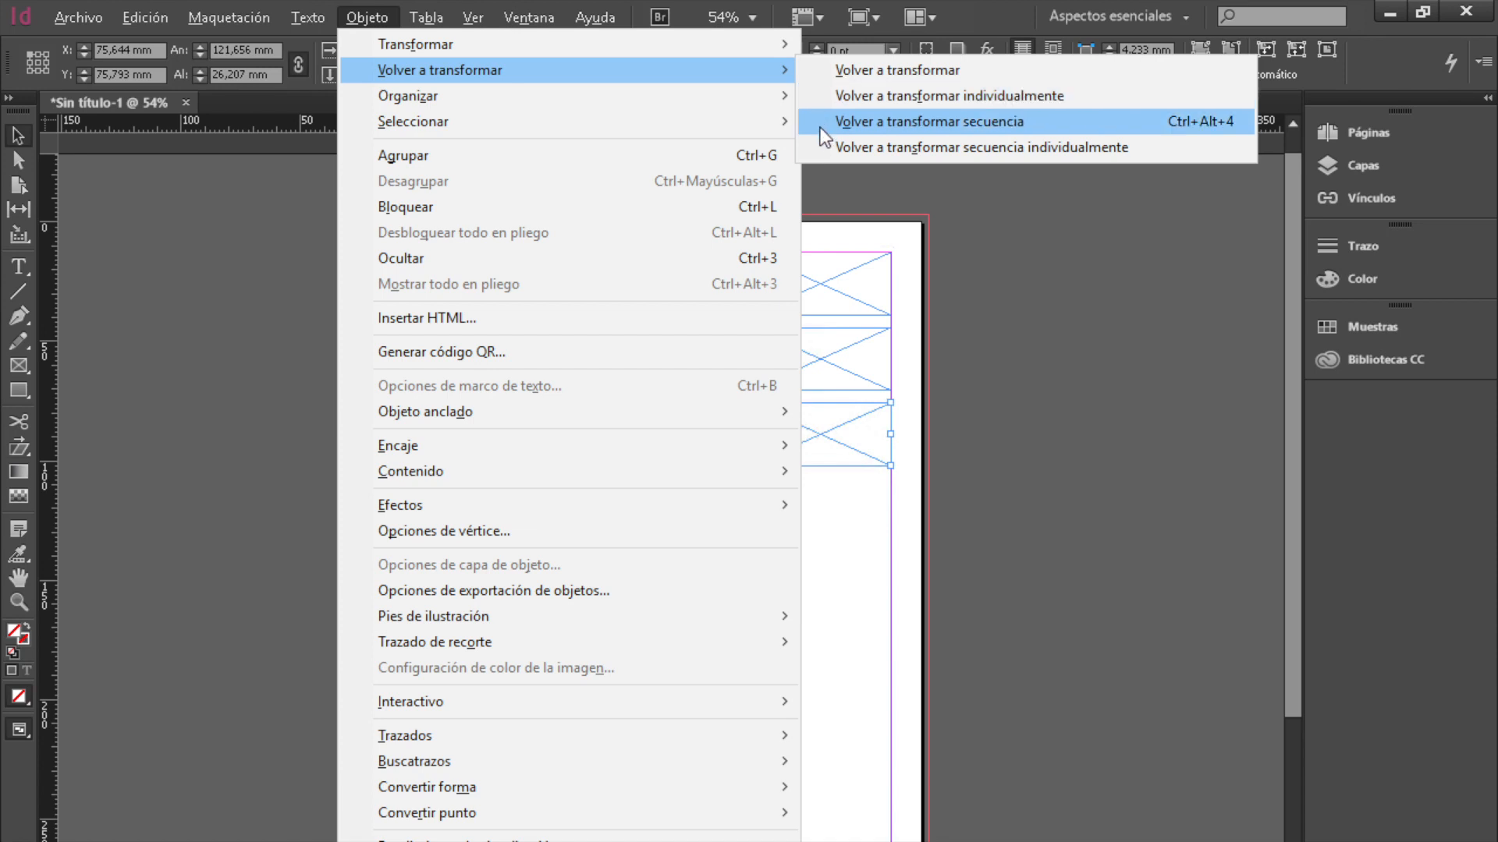
{"action": "left_click", "coordinate": [822, 72]}
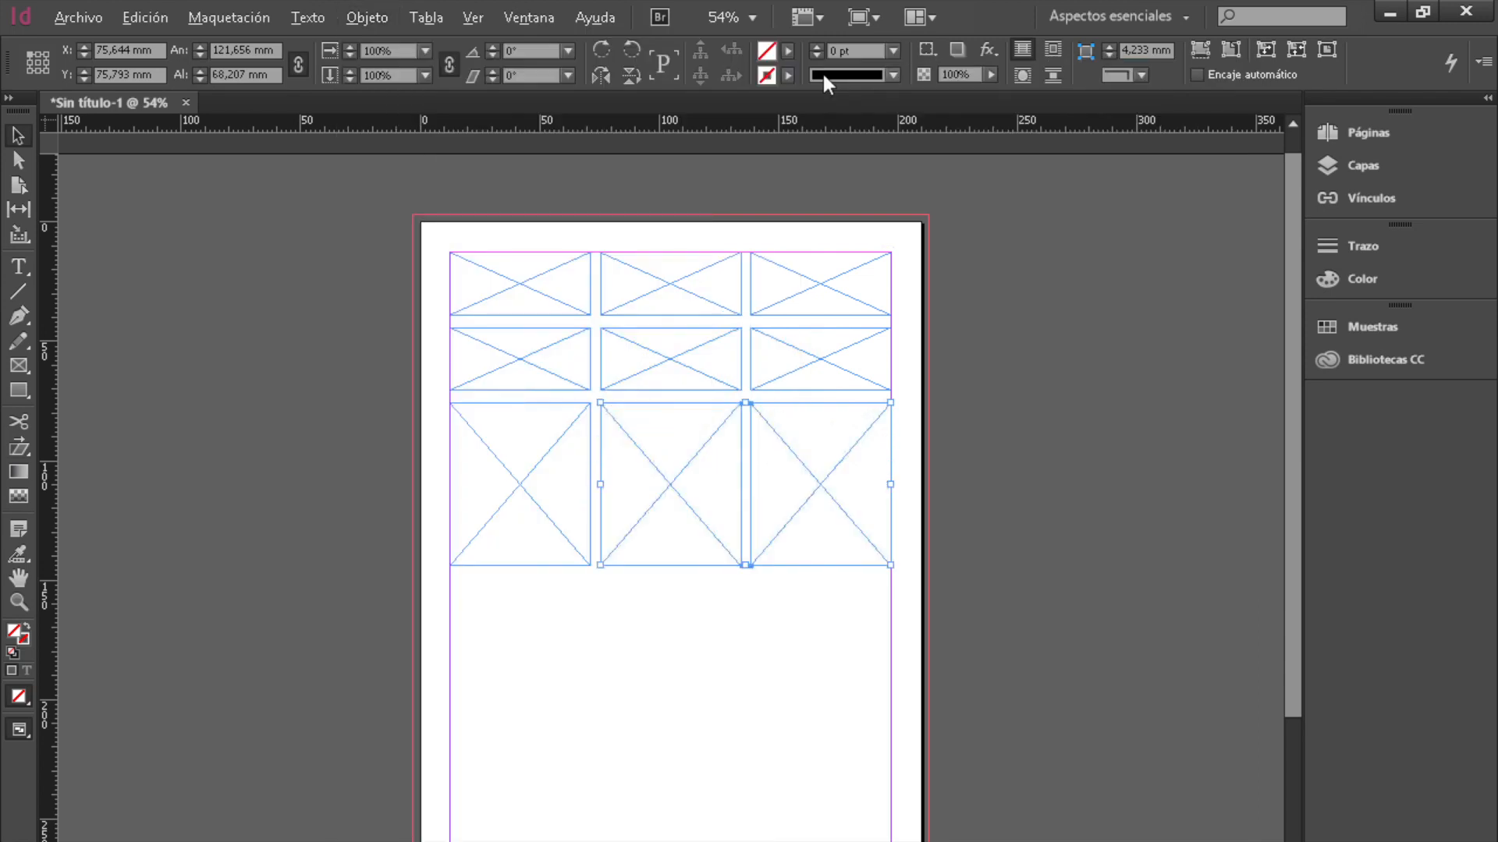
{"action": "left_click", "coordinate": [705, 627]}
{"action": "key", "text": "ctrl+z"}
Cut the lower-left frame of the grid and paste it back onto the page.
{"action": "left_click", "coordinate": [514, 450]}
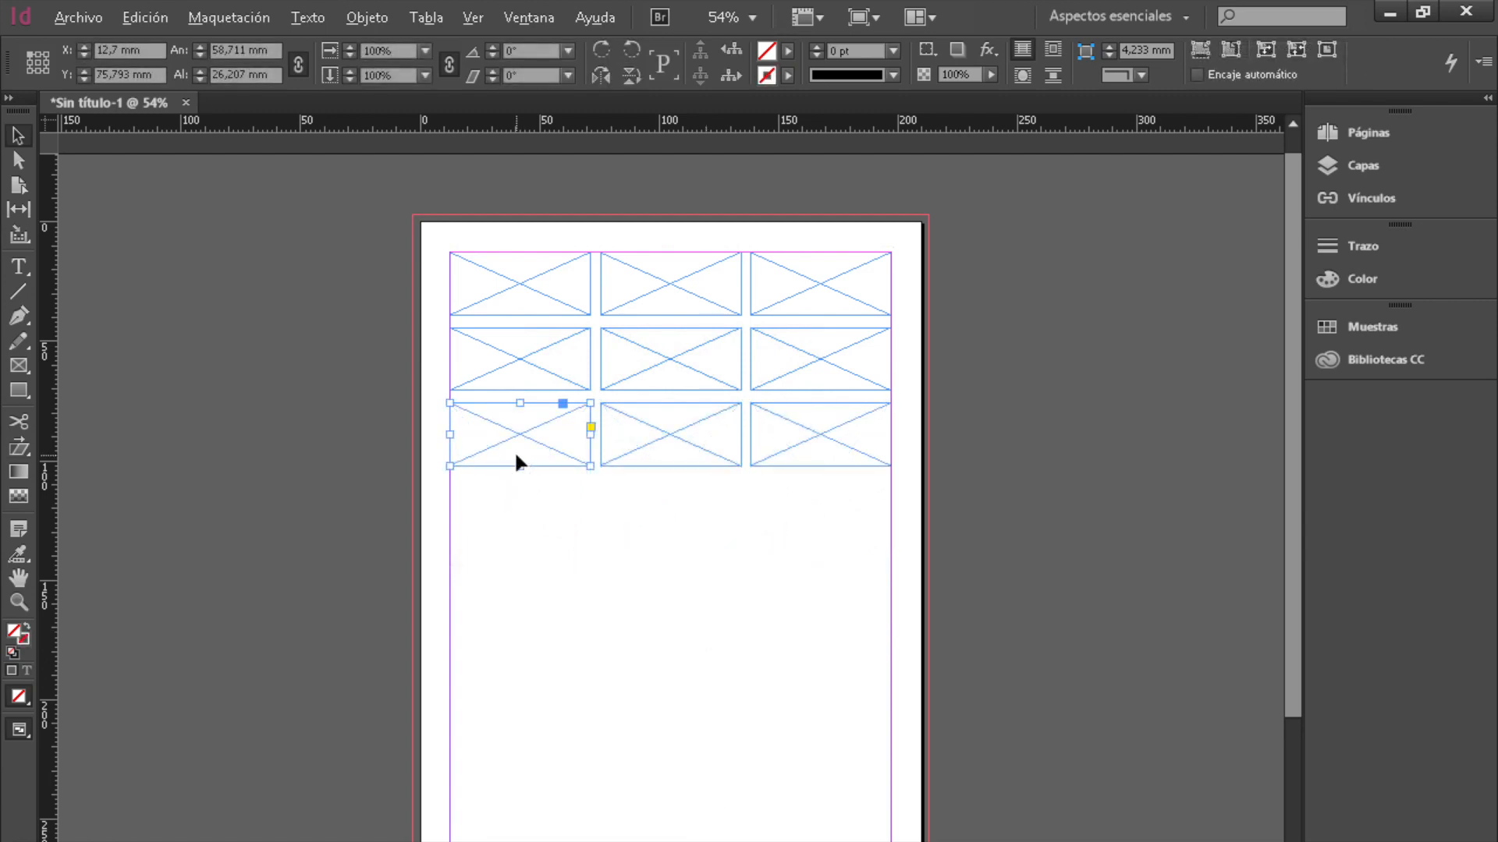
{"action": "left_click", "coordinate": [145, 17]}
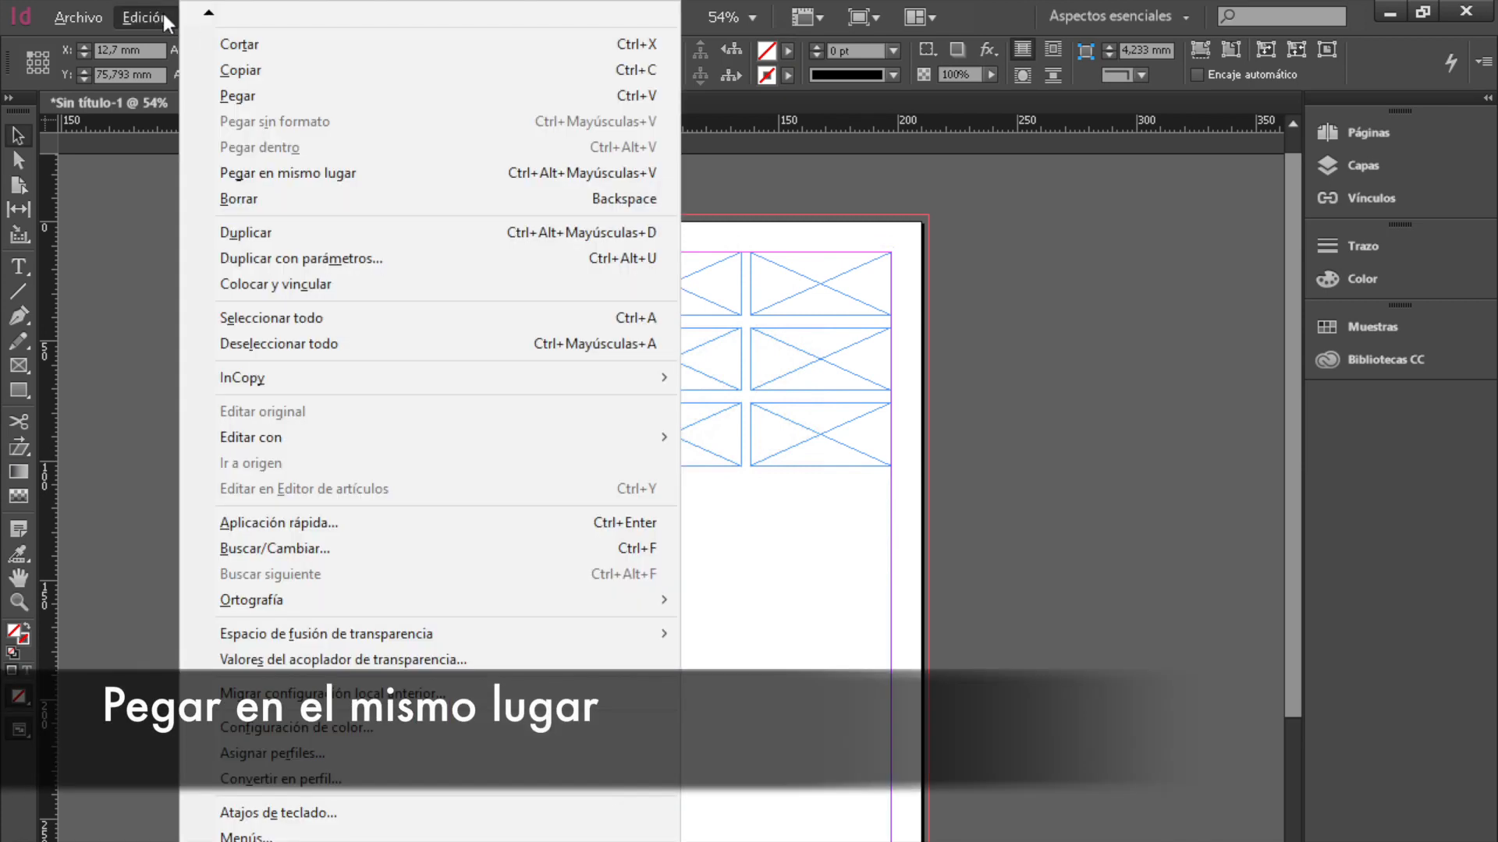
{"action": "left_click", "coordinate": [226, 44]}
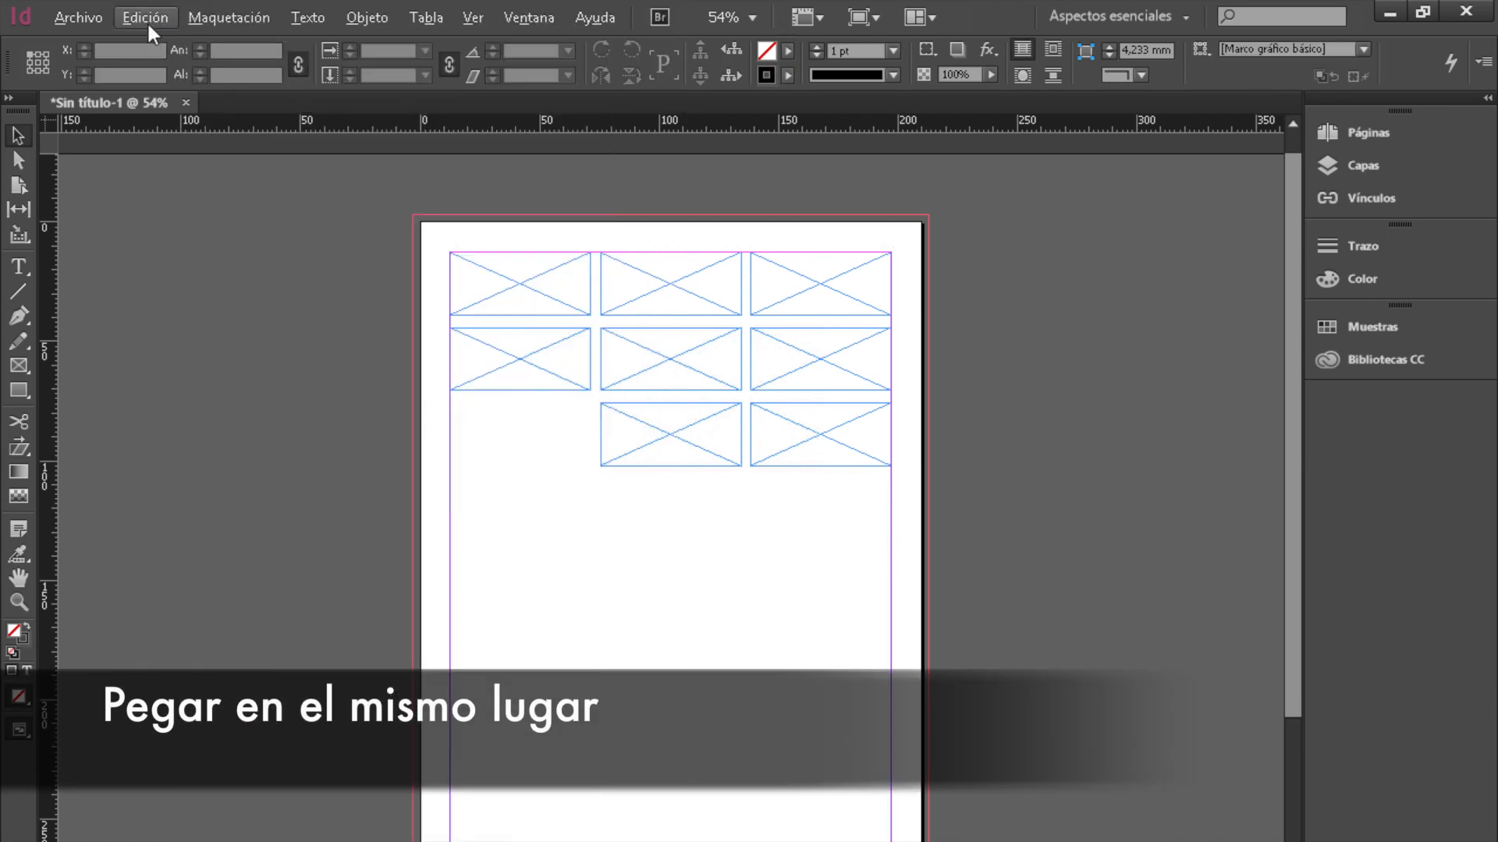
{"action": "left_click", "coordinate": [147, 22]}
{"action": "left_click", "coordinate": [216, 98]}
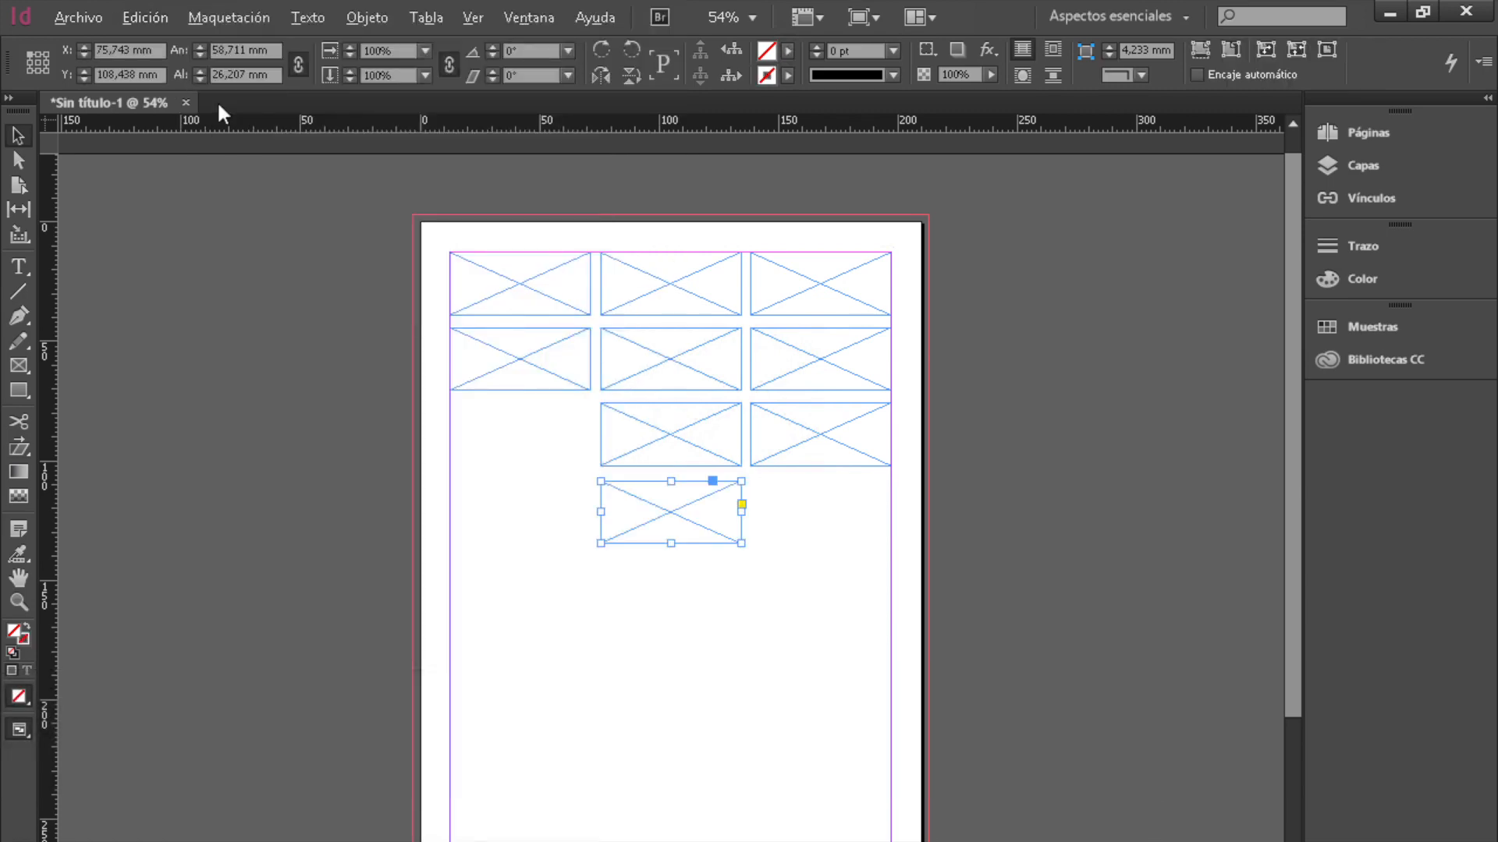
Copy the frame pasted below the grid and paste it twice.
{"action": "left_click", "coordinate": [147, 25]}
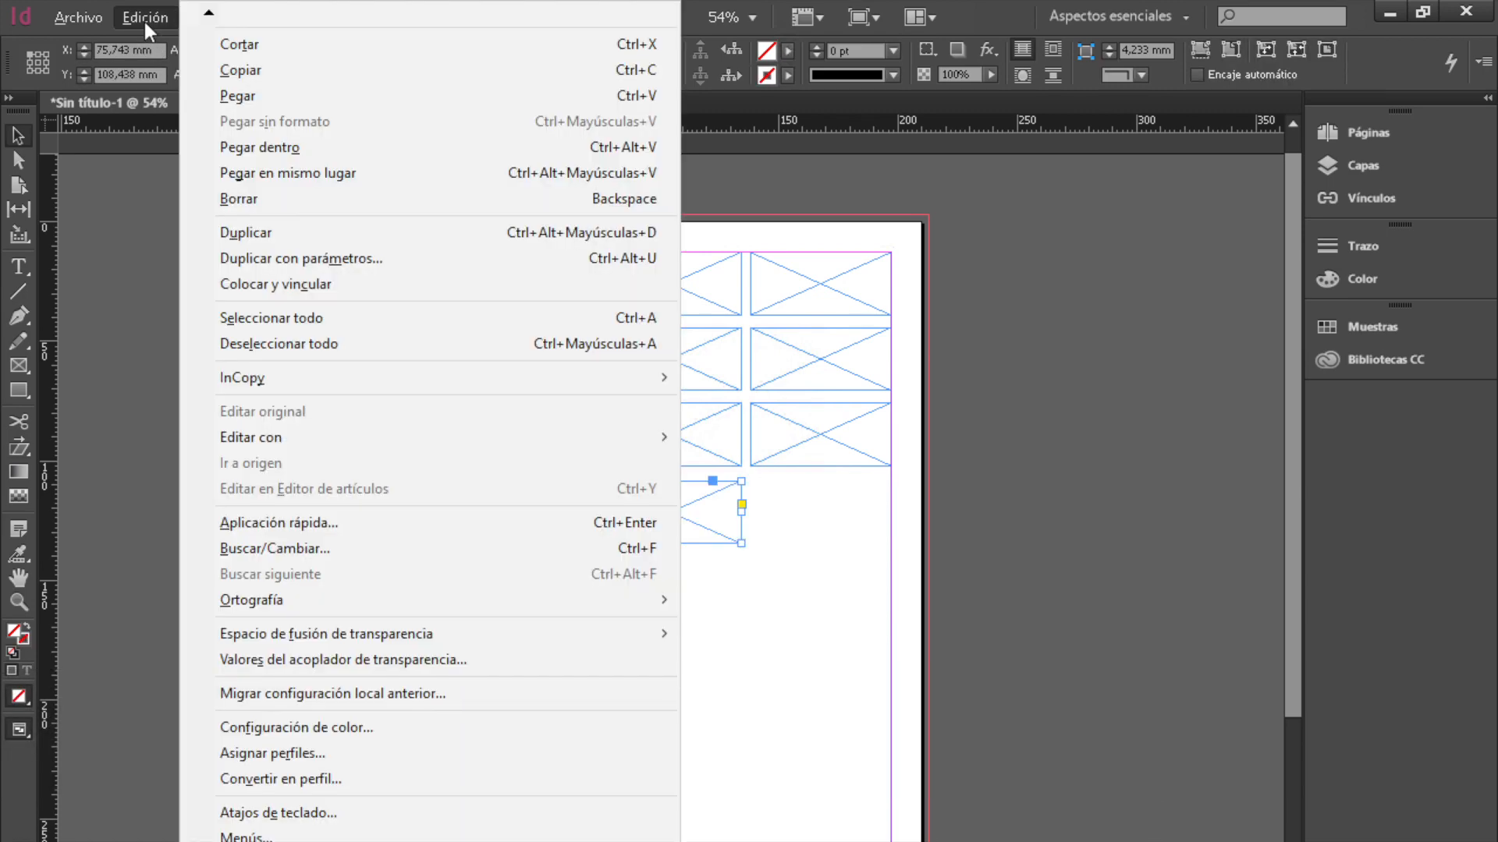
{"action": "left_click", "coordinate": [219, 72]}
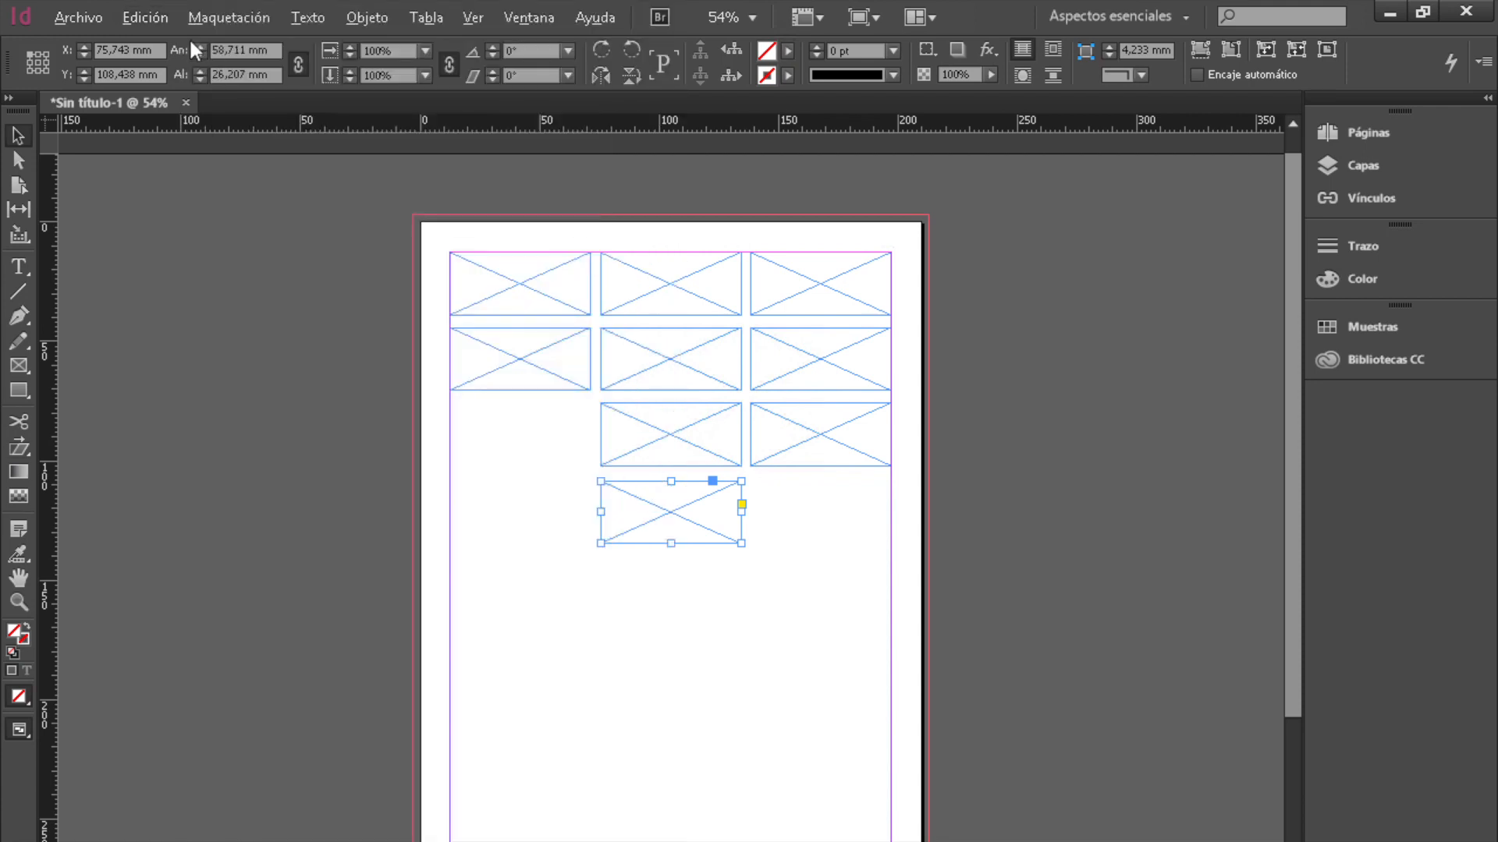
{"action": "left_click", "coordinate": [145, 17]}
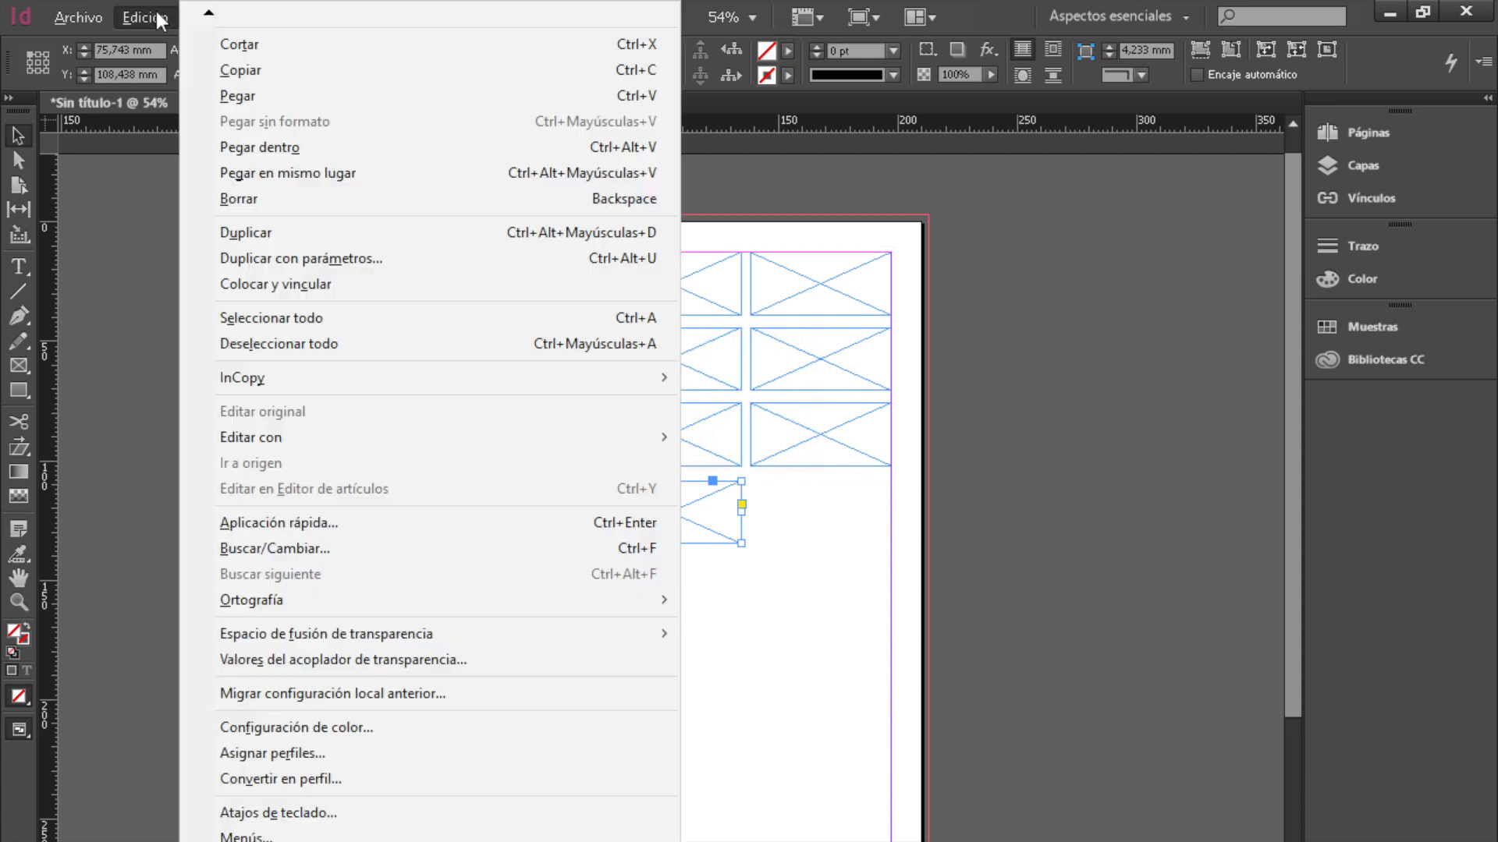
{"action": "left_click", "coordinate": [207, 99]}
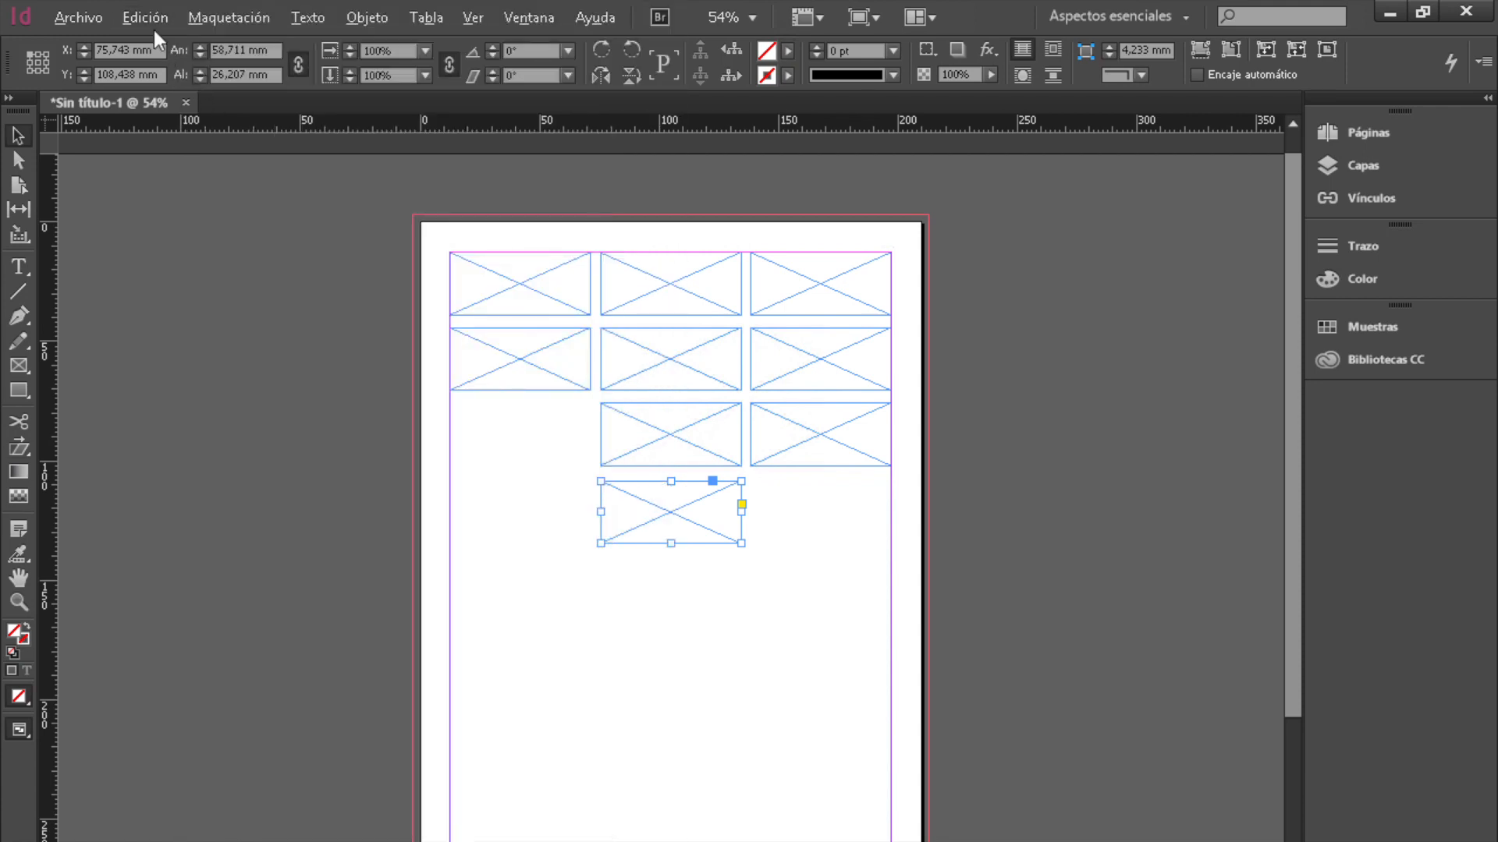
{"action": "left_click", "coordinate": [137, 11]}
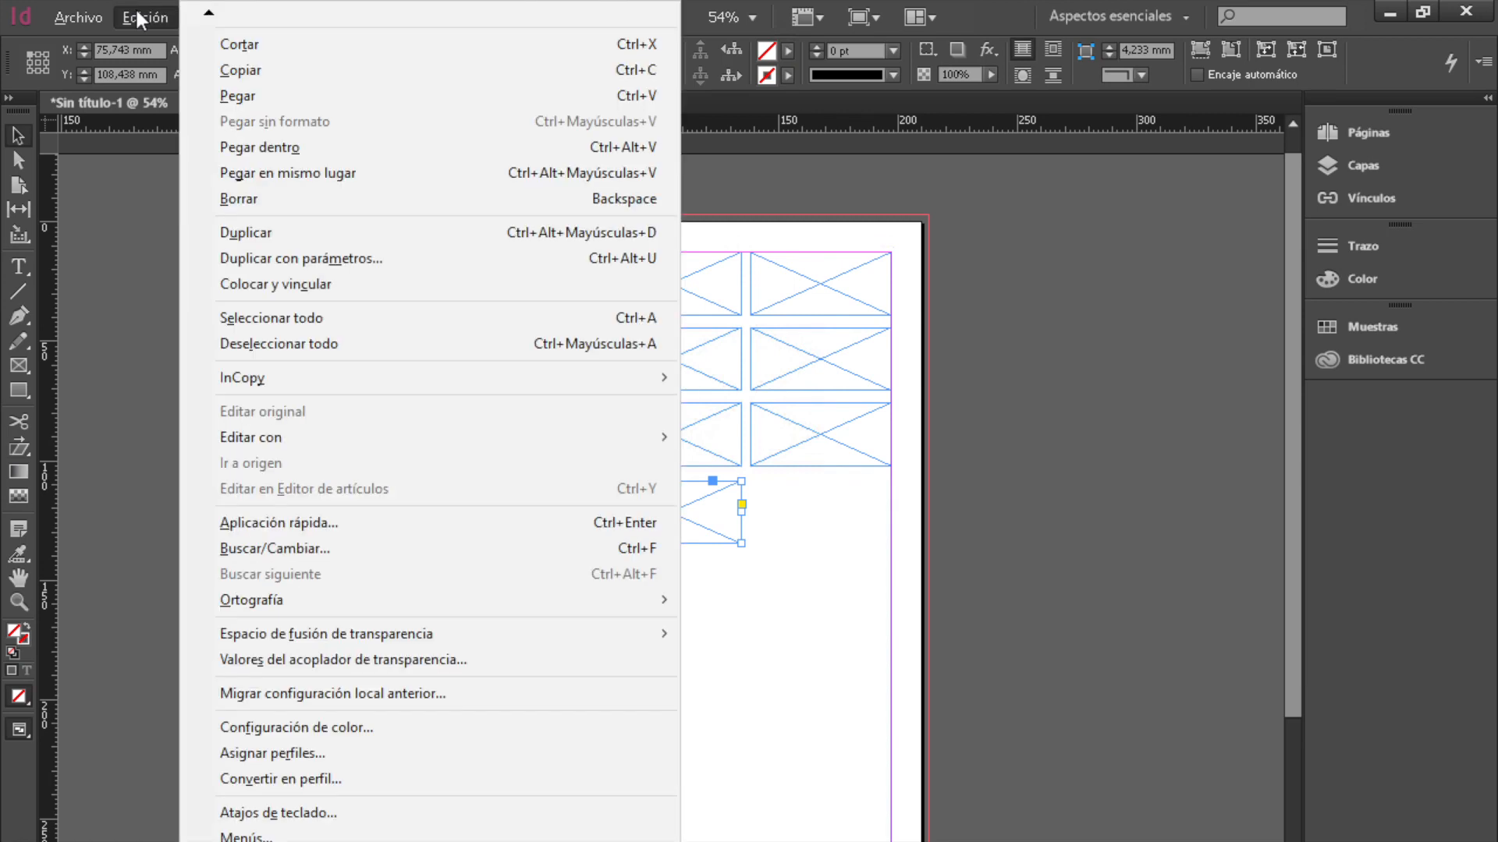
{"action": "left_click", "coordinate": [235, 96]}
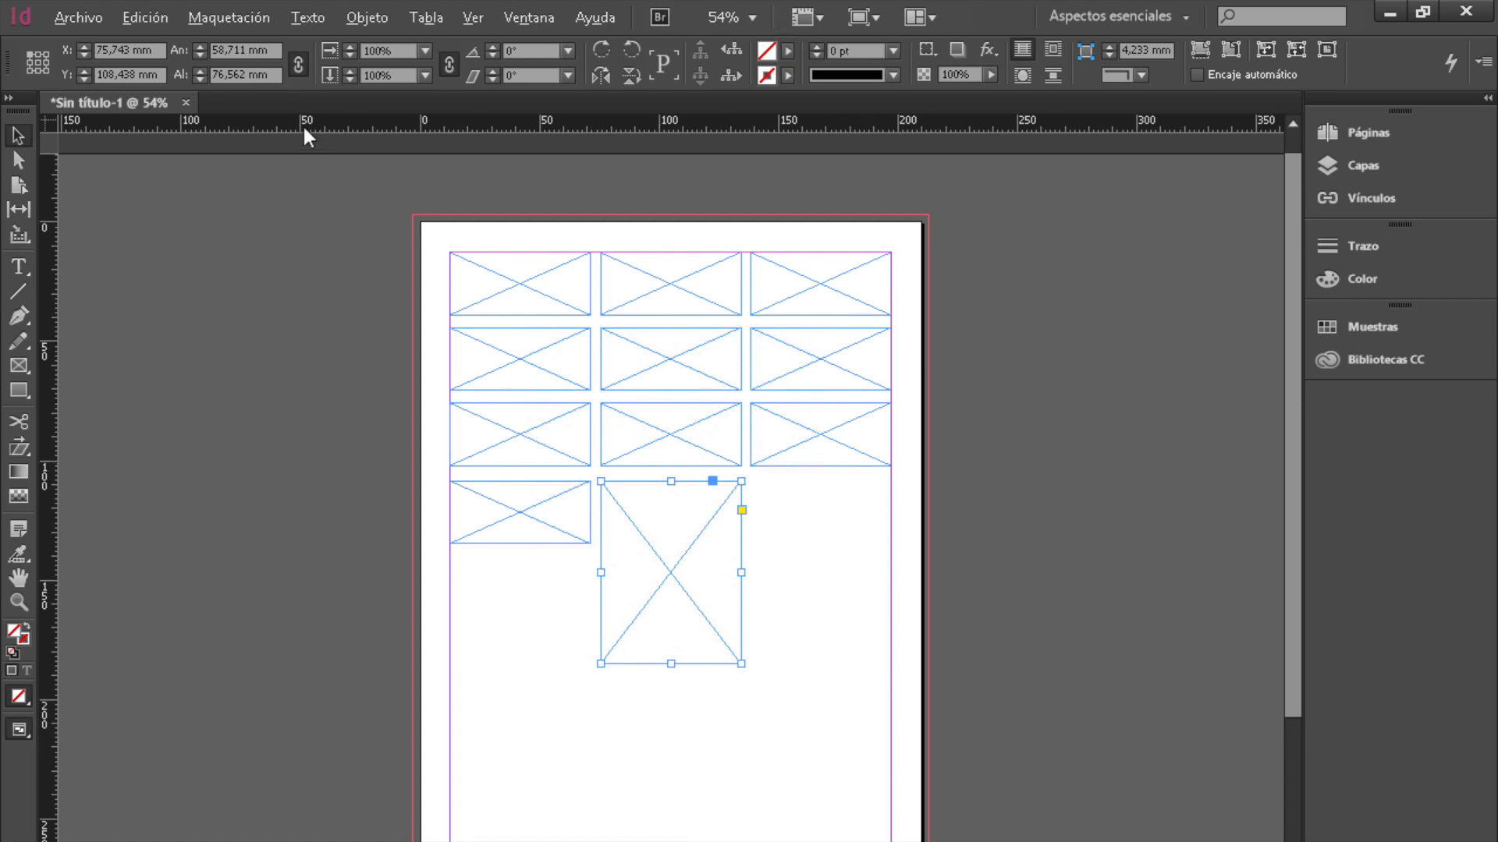
Cut the tall frame below the grid and paste it inside the small frame beside it.
{"action": "left_click", "coordinate": [156, 17]}
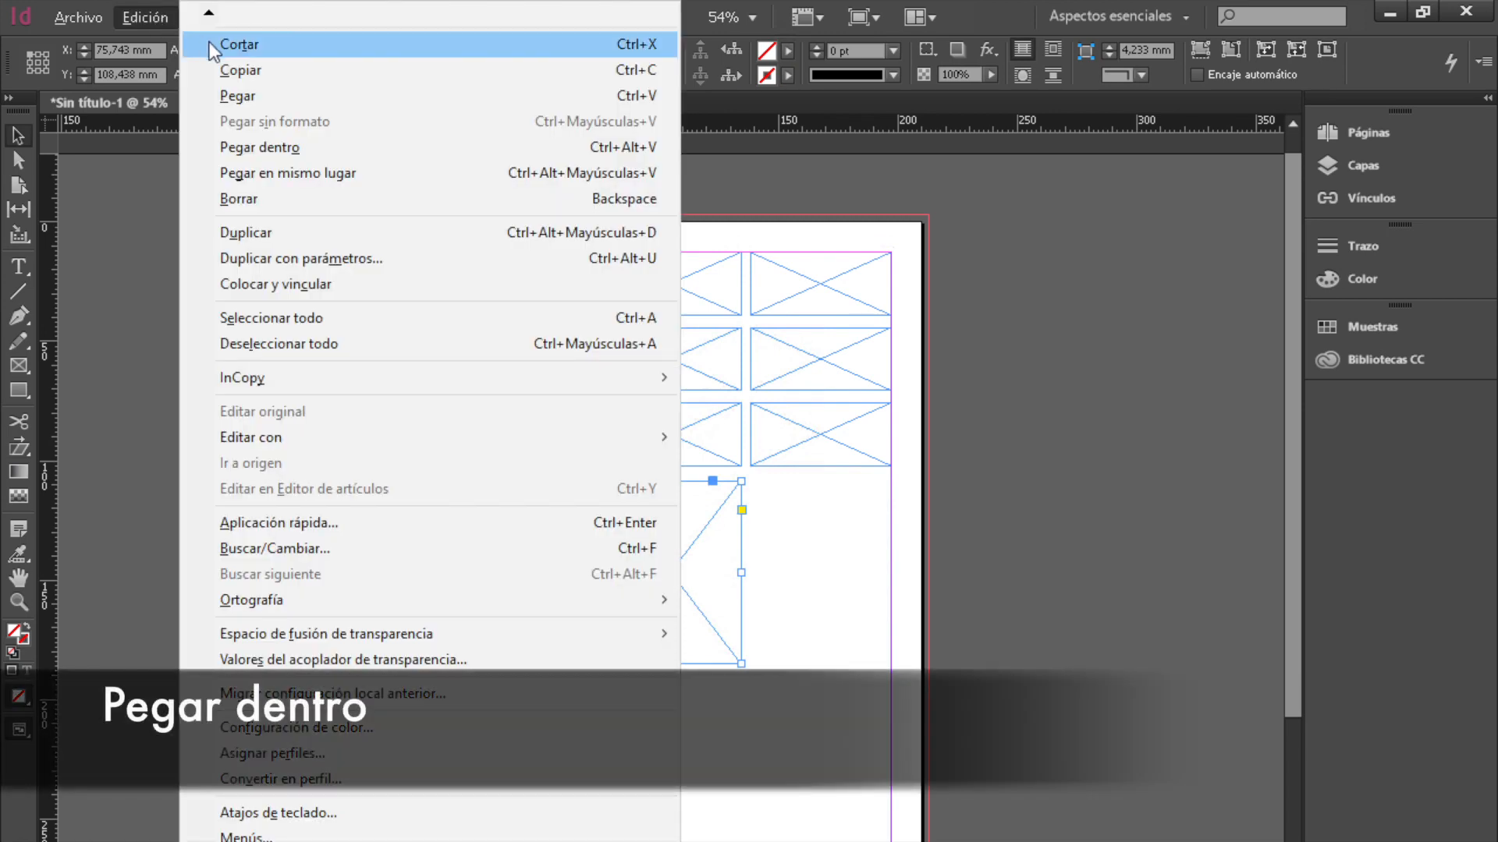
{"action": "left_click", "coordinate": [208, 39]}
{"action": "left_click", "coordinate": [496, 535]}
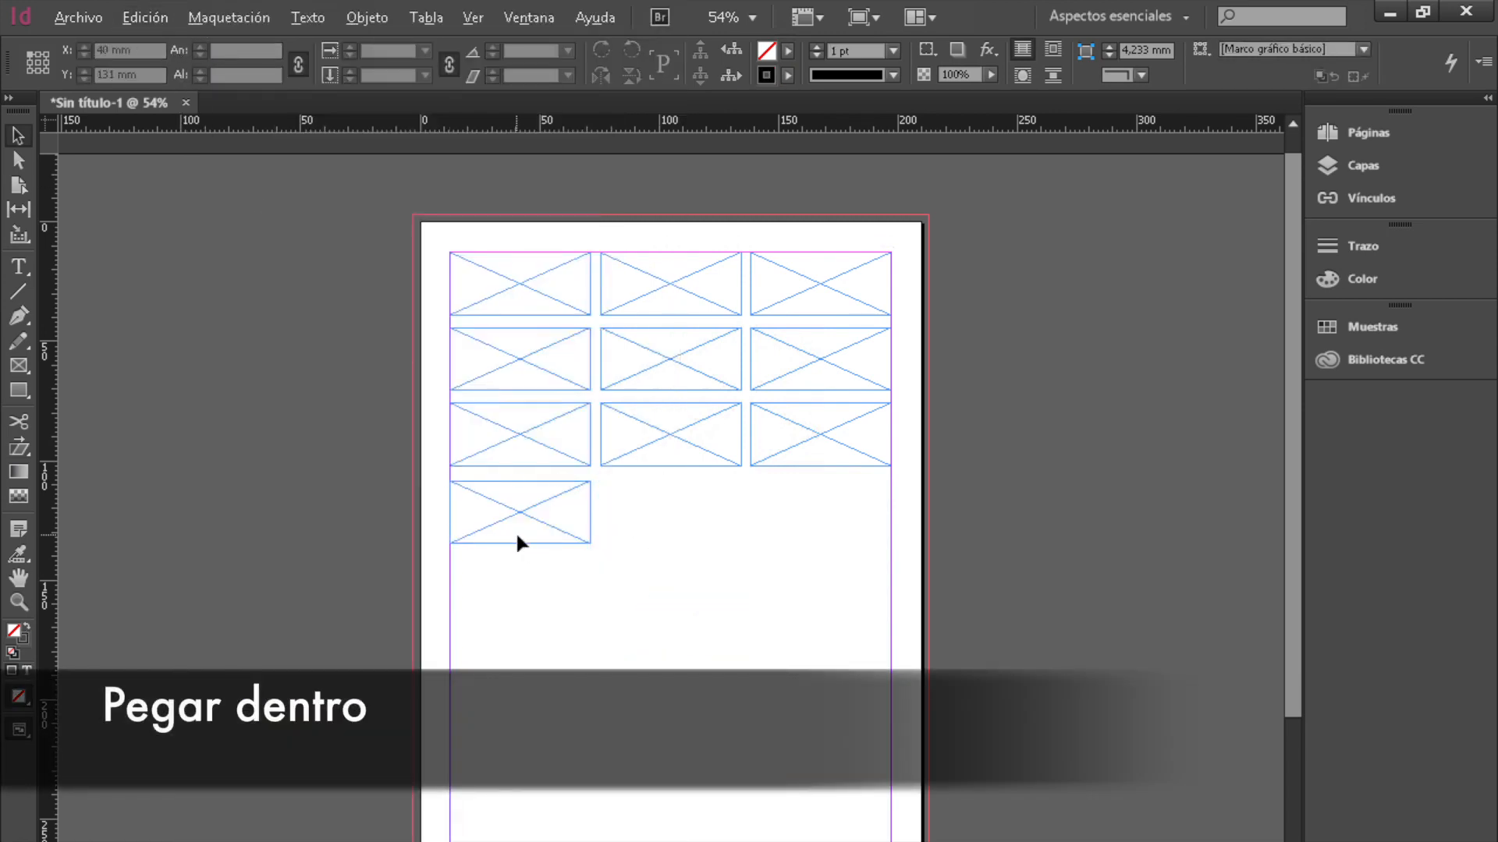
{"action": "left_click", "coordinate": [136, 20]}
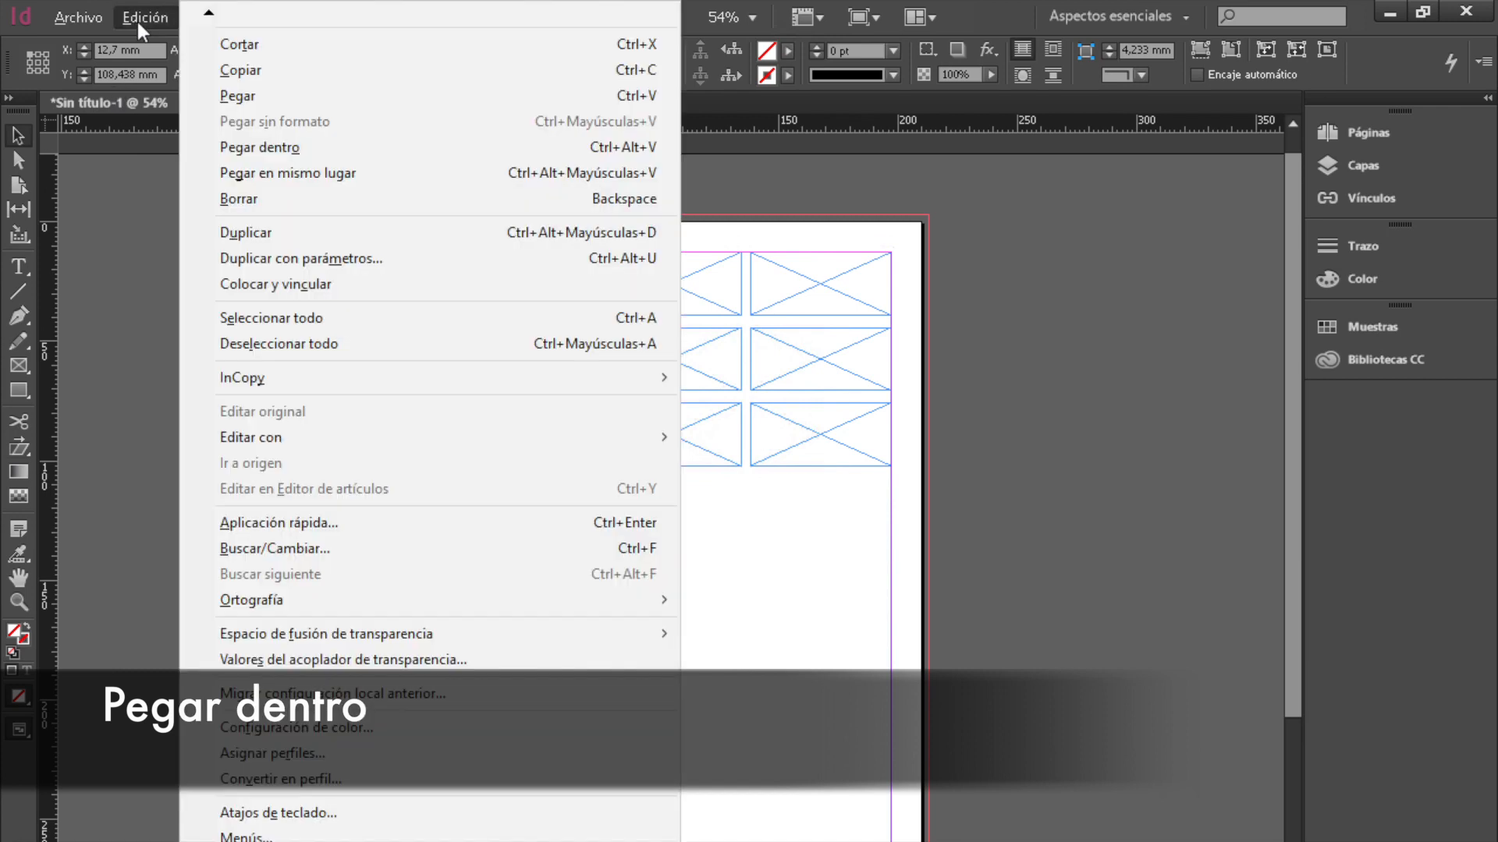
{"action": "left_click", "coordinate": [218, 153]}
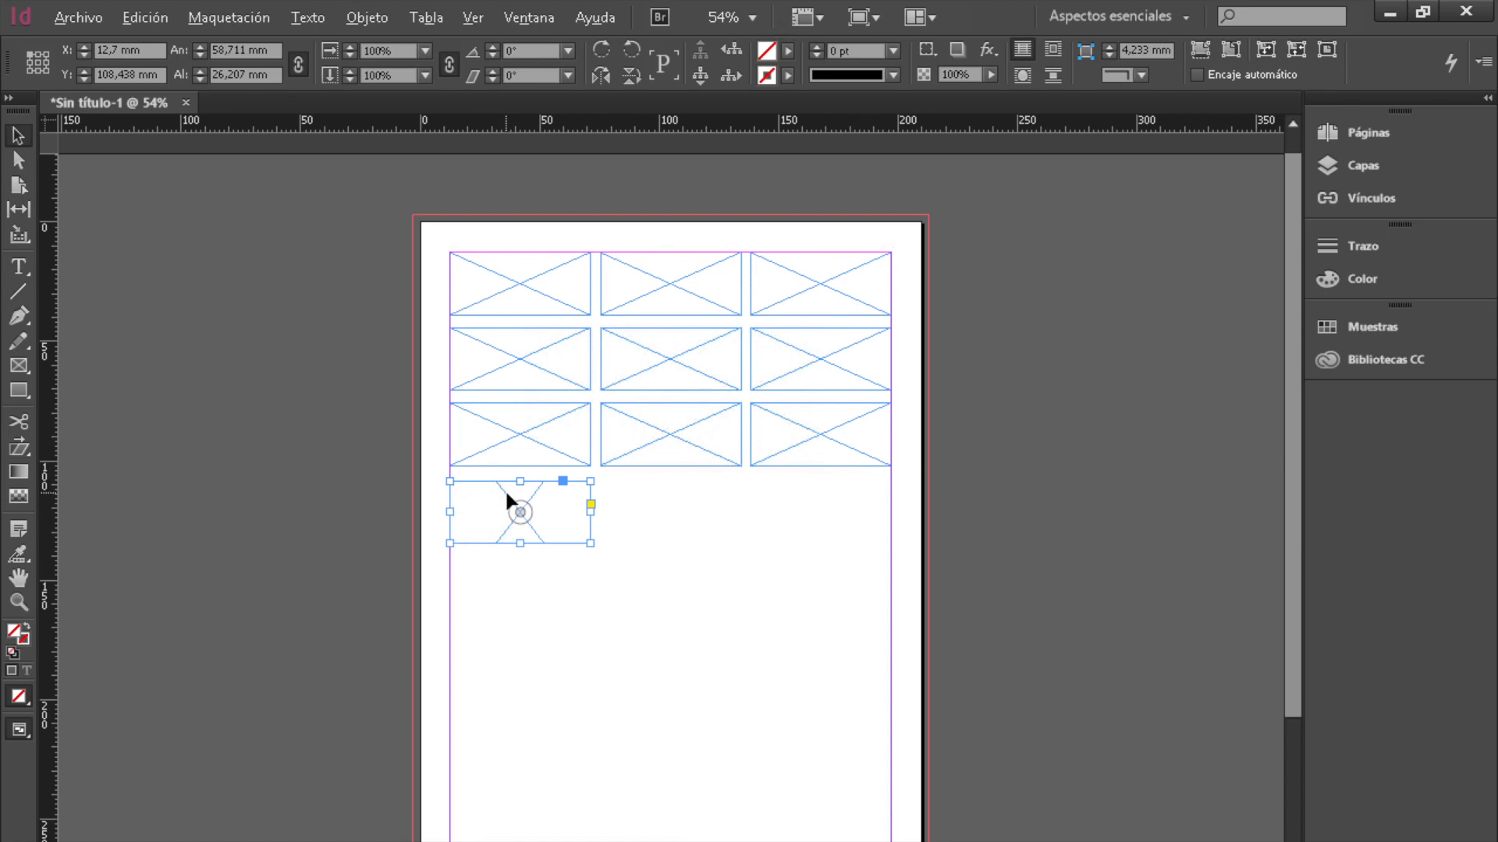
Try adjusting the container frame near its upper-left corner with the Direct Selection tool, and undo it.
{"action": "left_click", "coordinate": [13, 161]}
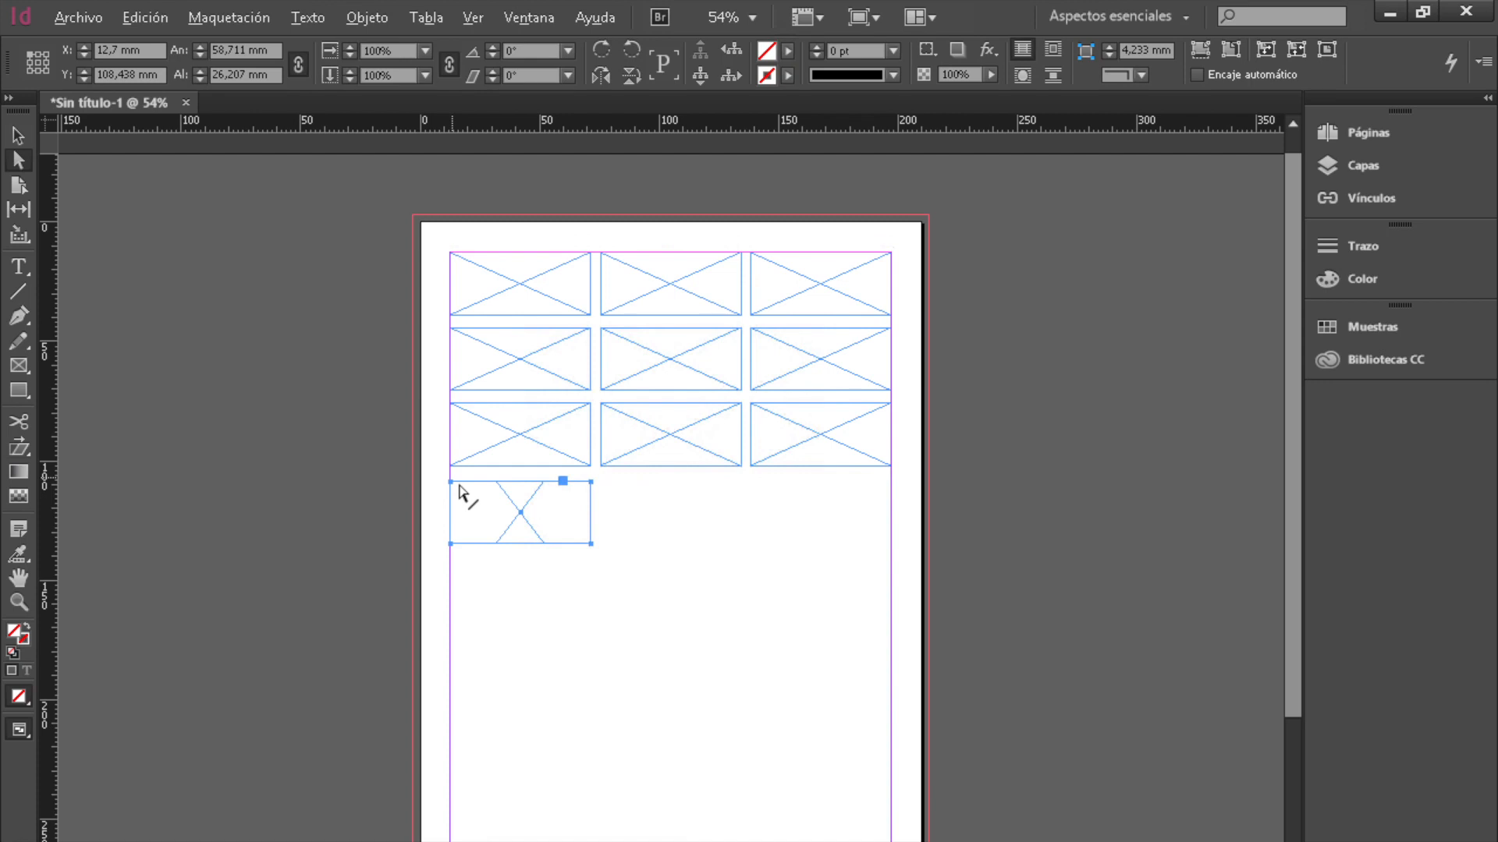
{"action": "left_click_drag", "start_coordinate": [458, 485], "coordinate": [499, 412]}
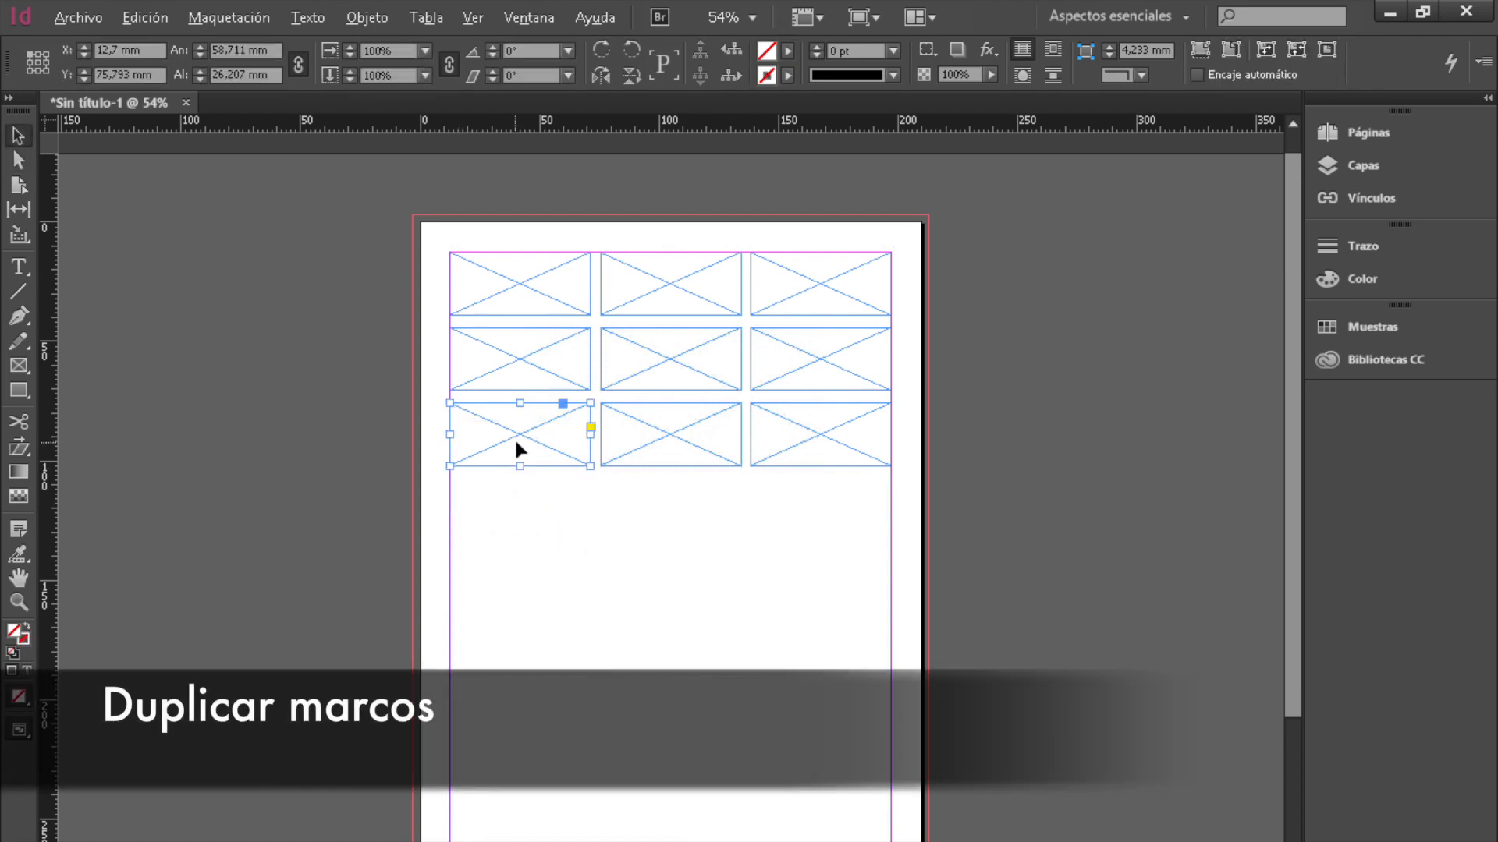
{"action": "key", "text": "ctrl+z"}
Duplicate the grid's lower-left frame twice straight down at 34 mm intervals, and undo both copies.
{"action": "left_click", "coordinate": [514, 438]}
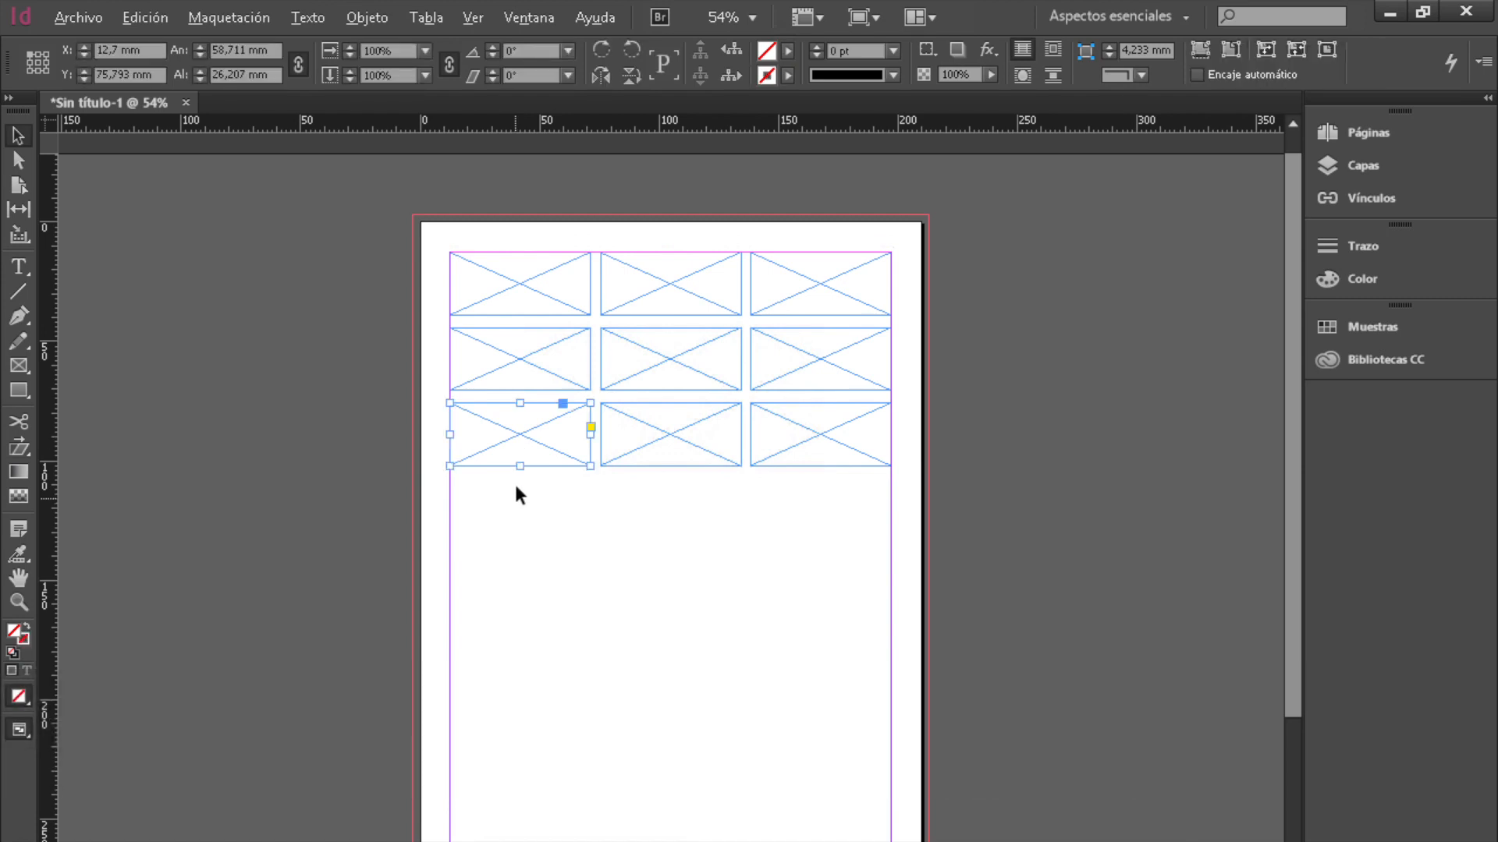
{"action": "left_click_drag", "start_coordinate": [543, 455], "coordinate": [582, 533]}
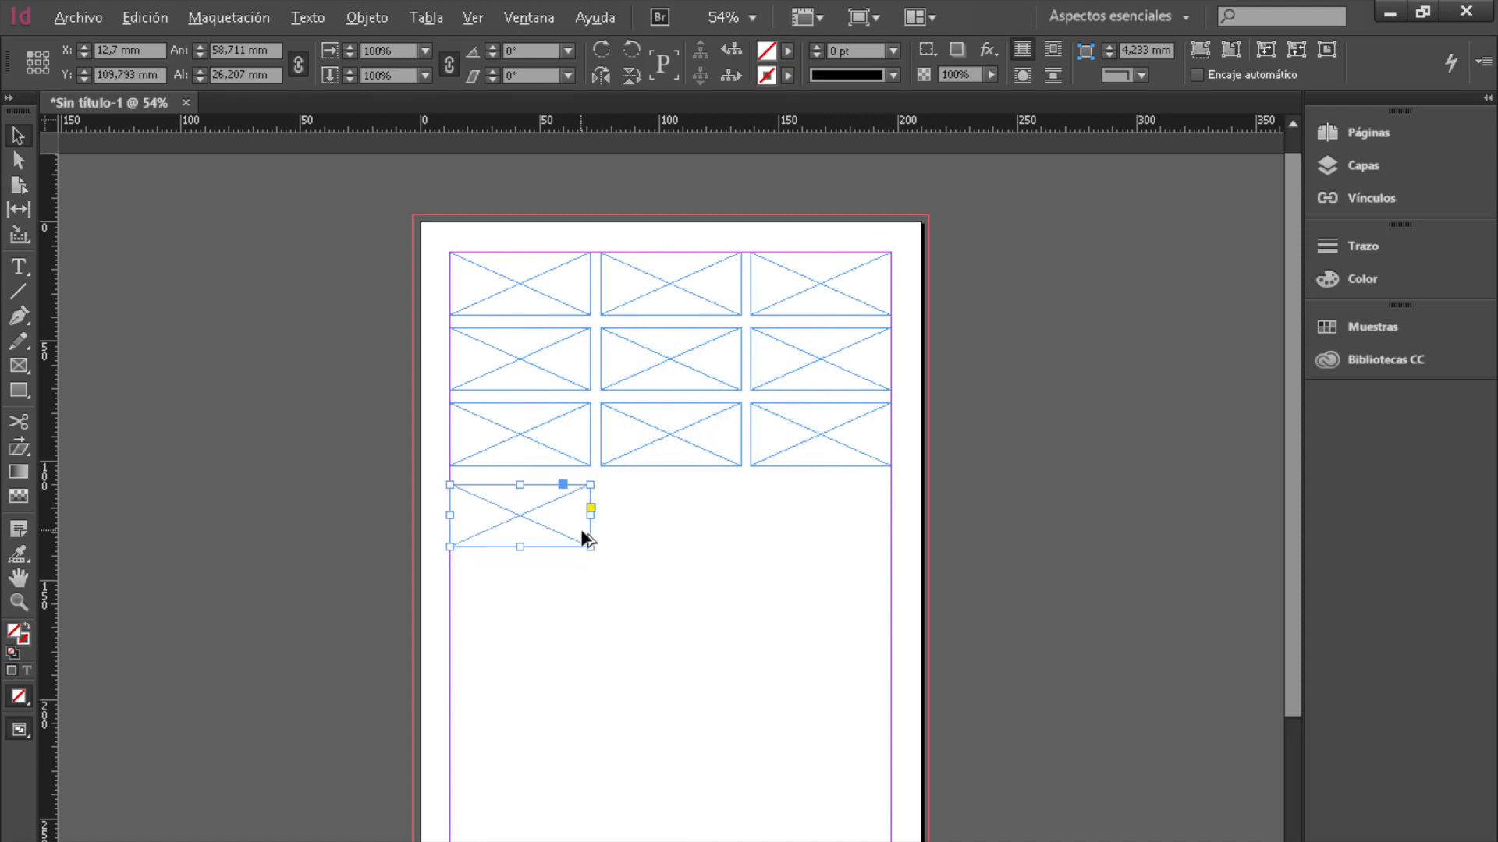
{"action": "left_click_drag", "start_coordinate": [566, 525], "coordinate": [578, 607]}
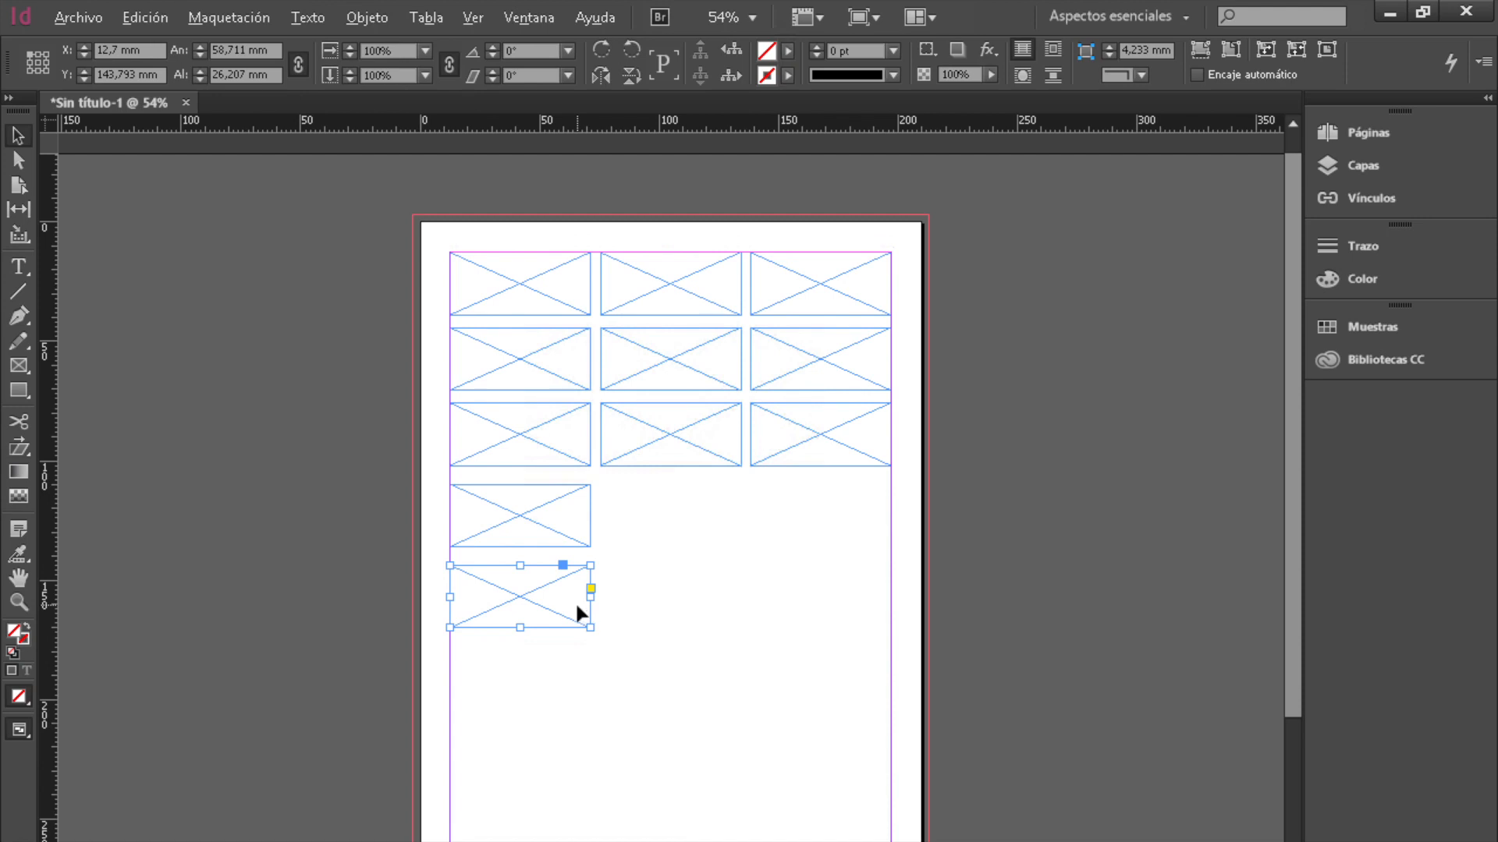
{"action": "key", "text": "ctrl+z"}
{"action": "key", "text": "ctrl+z"}
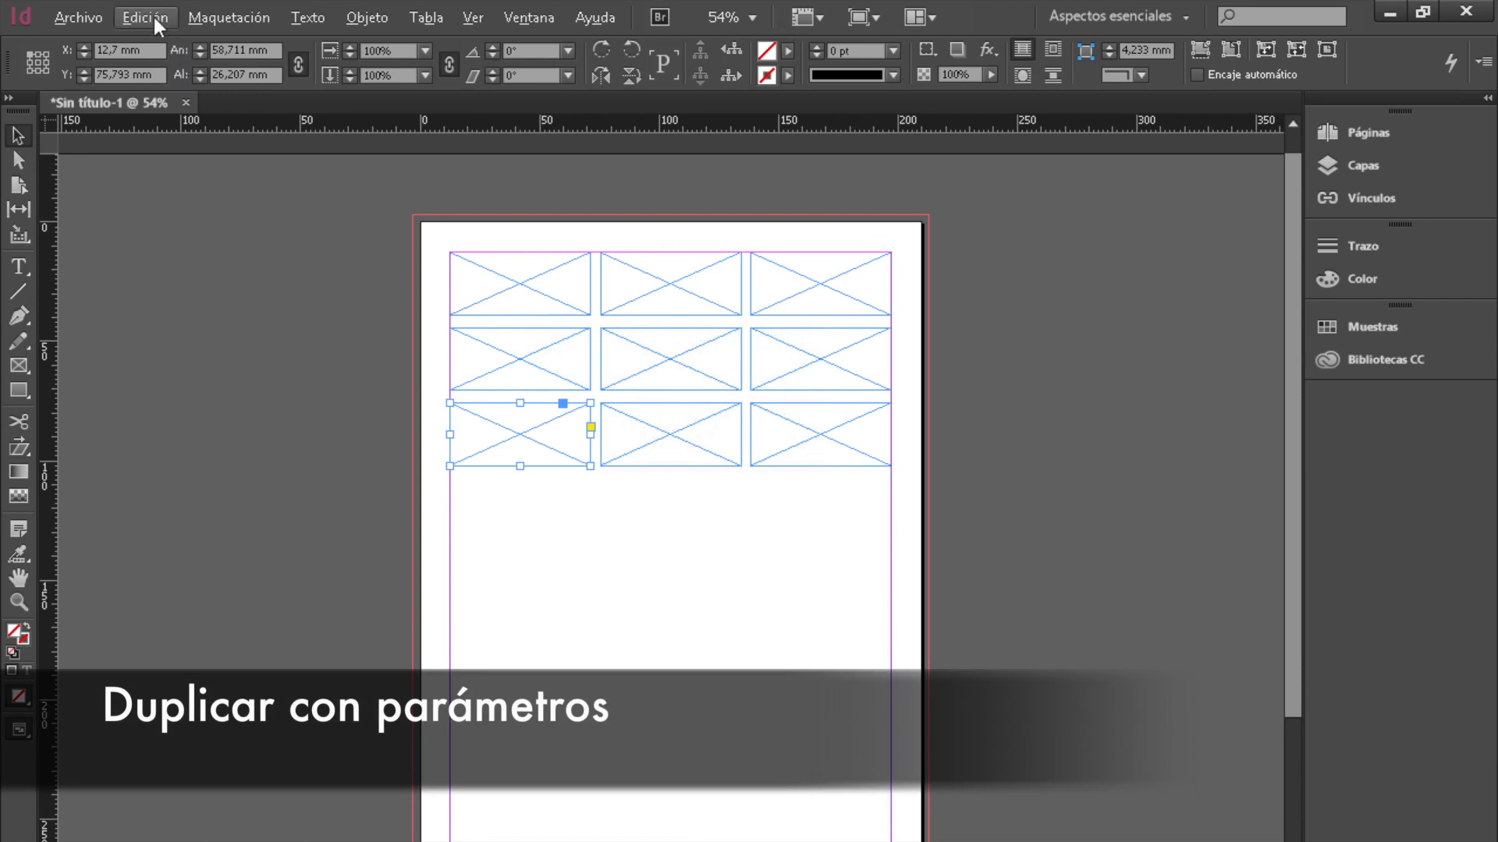
Start duplicating the lower-left frame with parameters, using 3 repetitions and a vertical offset of 34 mm, with the preview on.
{"action": "left_click", "coordinate": [151, 17]}
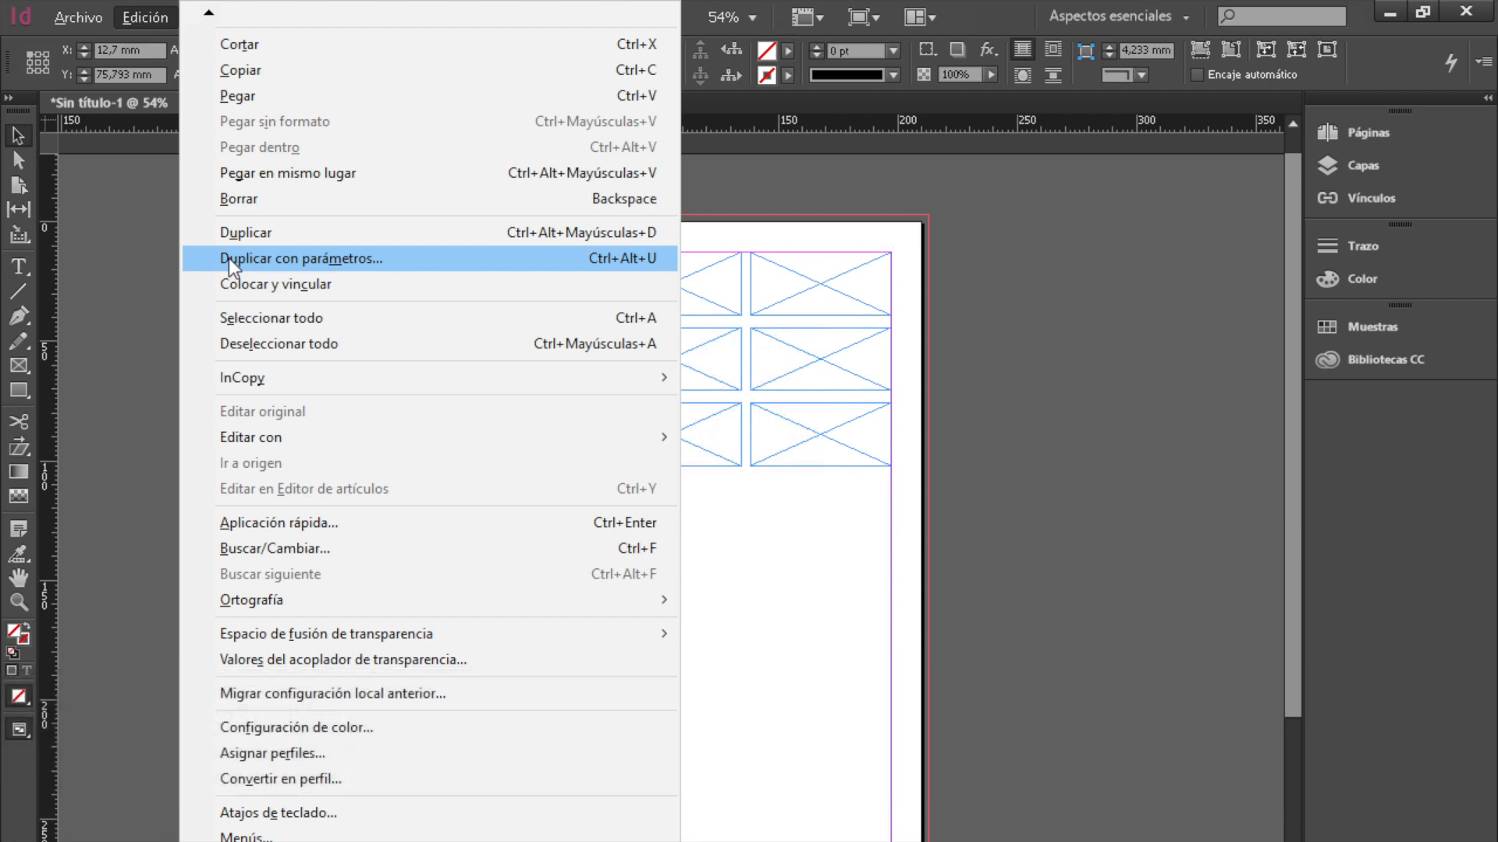
{"action": "left_click", "coordinate": [227, 259]}
{"action": "left_click_drag", "start_coordinate": [605, 329], "coordinate": [888, 263]}
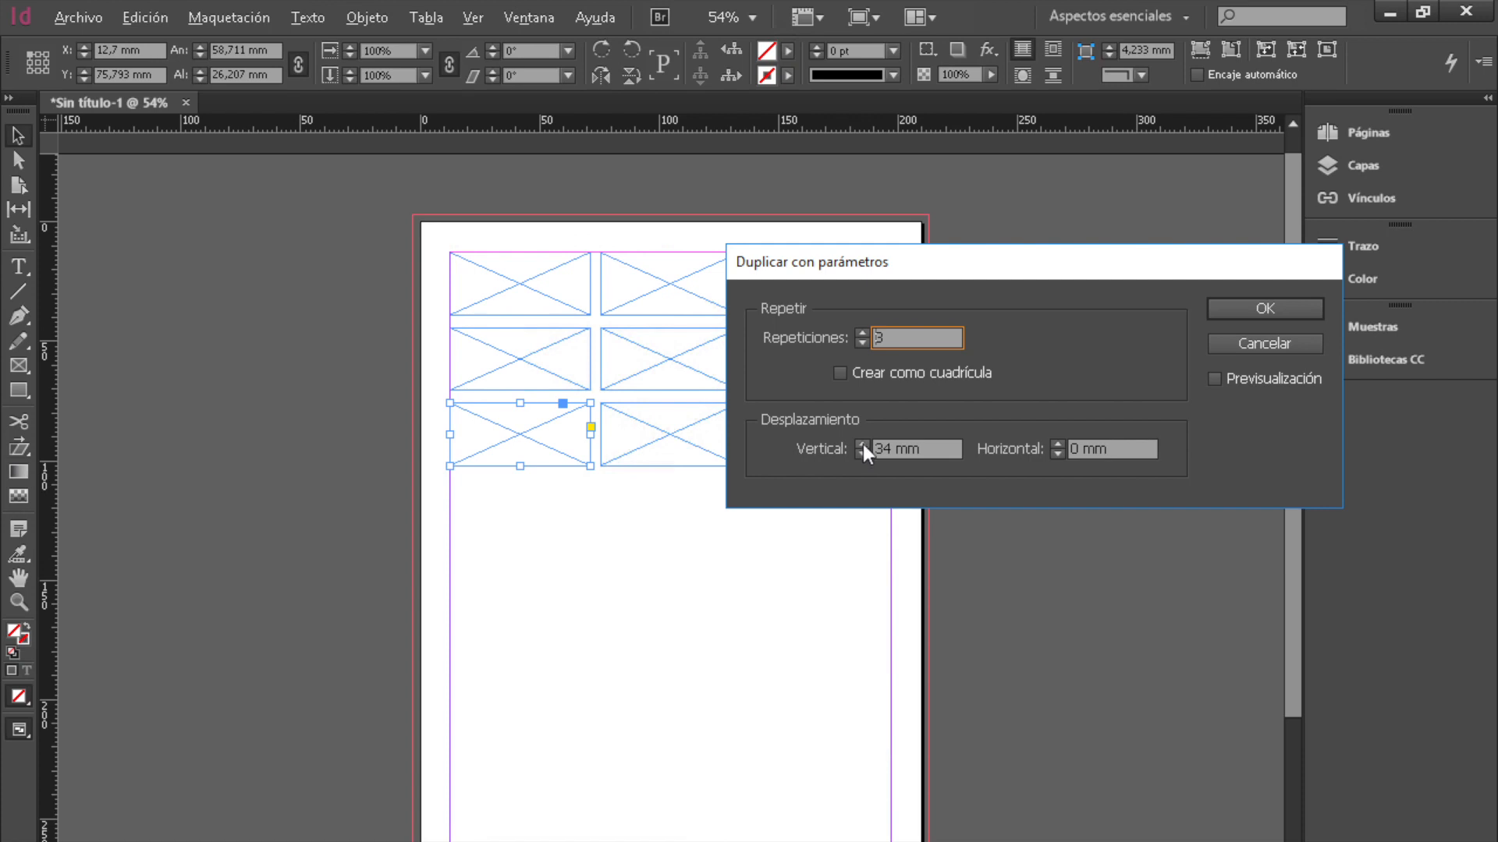
{"action": "left_click", "coordinate": [1214, 380]}
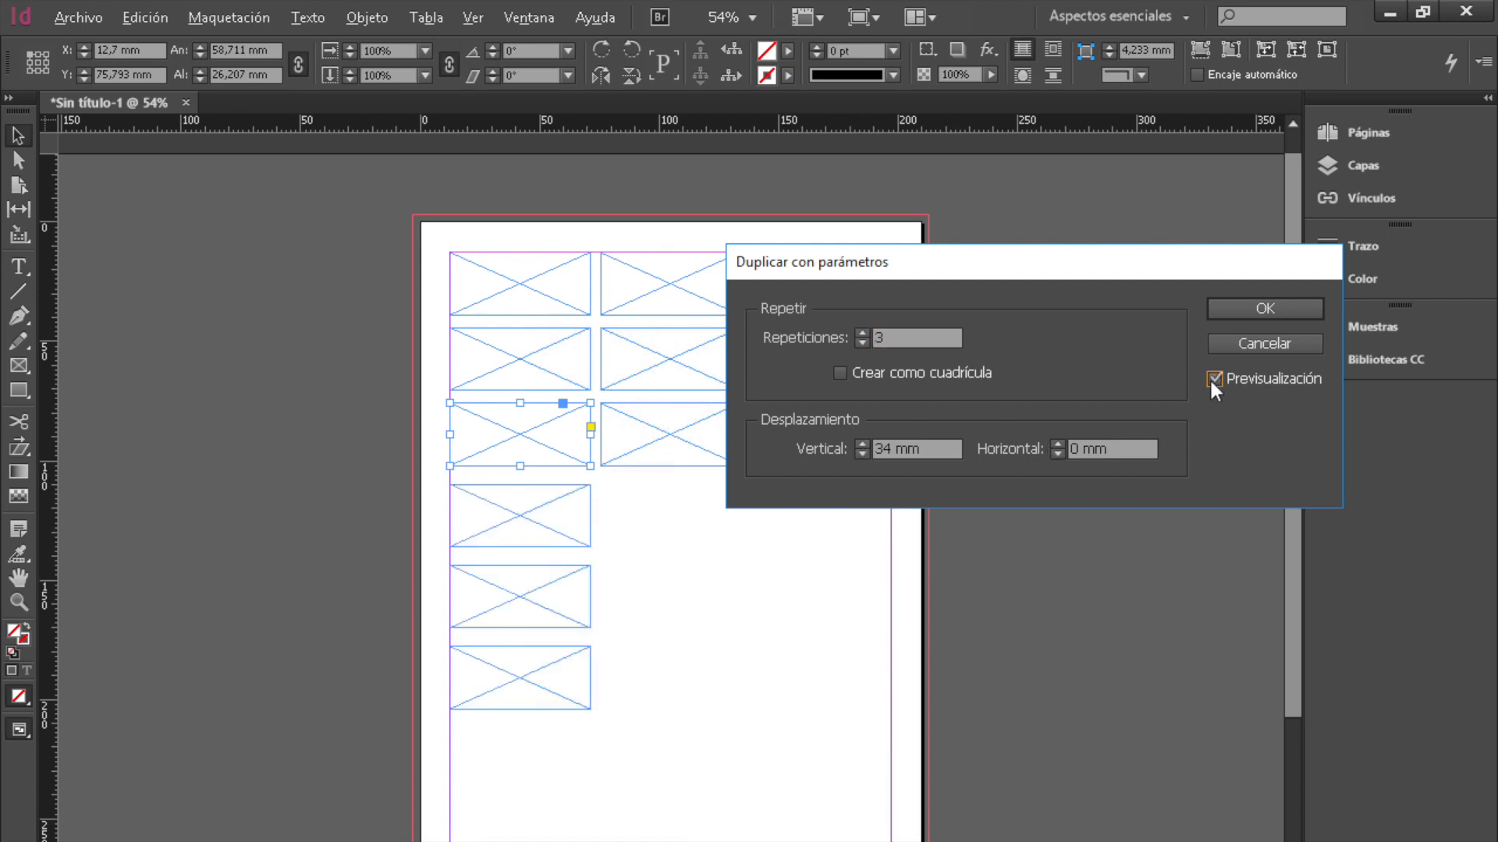
Set the offset of the repeated copies to 28 mm vertically and 12 mm horizontally.
{"action": "left_click", "coordinate": [862, 453]}
{"action": "left_click", "coordinate": [862, 453]}
{"action": "left_click", "coordinate": [862, 453]}
{"action": "left_click", "coordinate": [862, 453]}
{"action": "left_click", "coordinate": [862, 453]}
{"action": "left_click", "coordinate": [862, 453]}
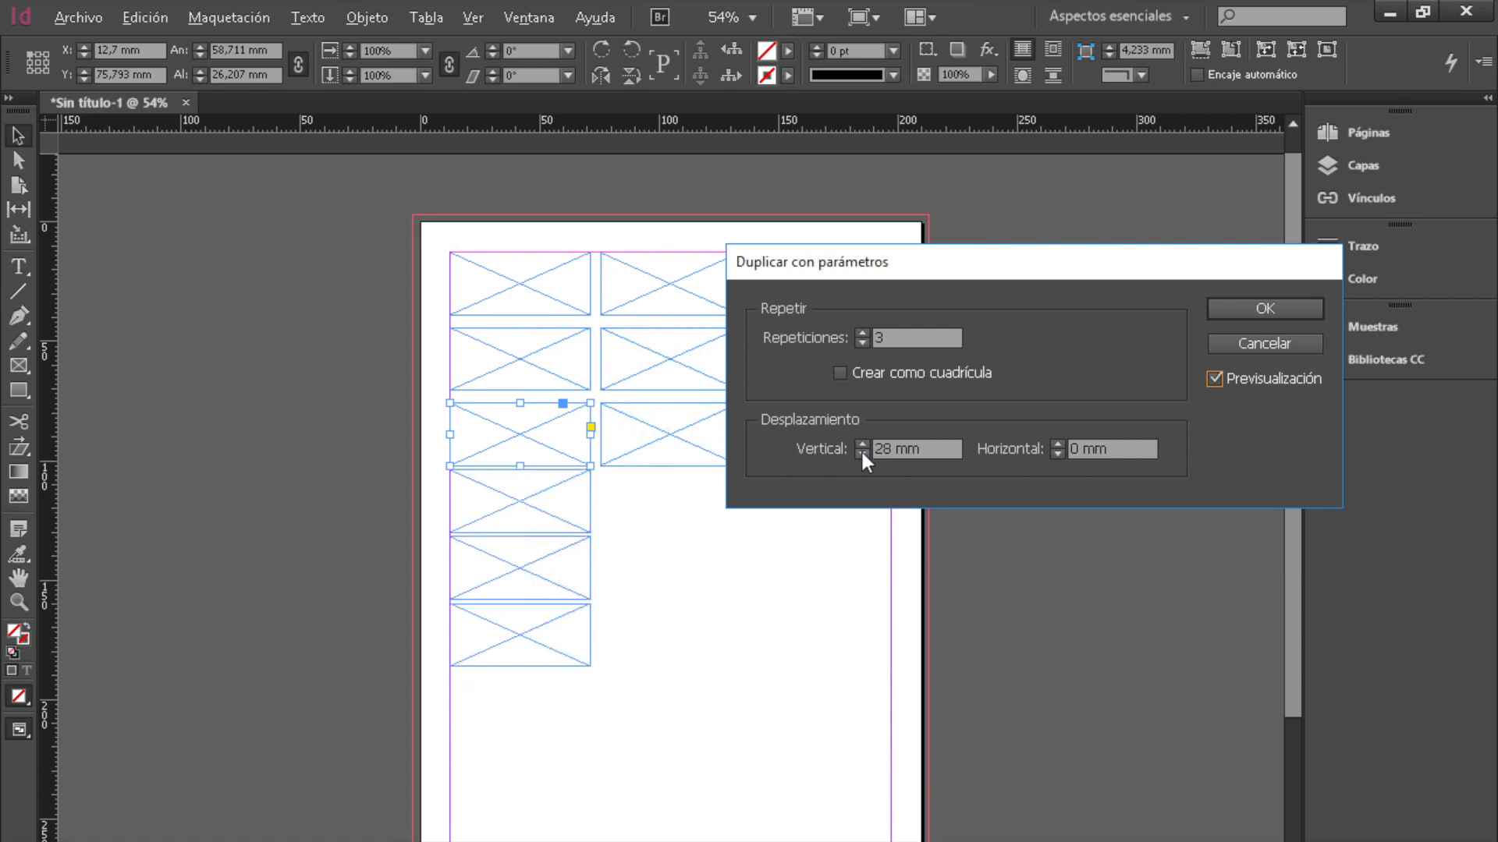
{"action": "left_click", "coordinate": [1058, 445]}
{"action": "left_click", "coordinate": [1057, 444]}
{"action": "left_click", "coordinate": [1057, 444]}
{"action": "left_click", "coordinate": [1057, 444]}
{"action": "left_click", "coordinate": [1058, 445]}
{"action": "left_click", "coordinate": [1058, 445]}
{"action": "left_click", "coordinate": [1058, 445]}
{"action": "left_click", "coordinate": [1057, 445]}
{"action": "left_click", "coordinate": [1058, 445]}
{"action": "left_click", "coordinate": [1058, 445]}
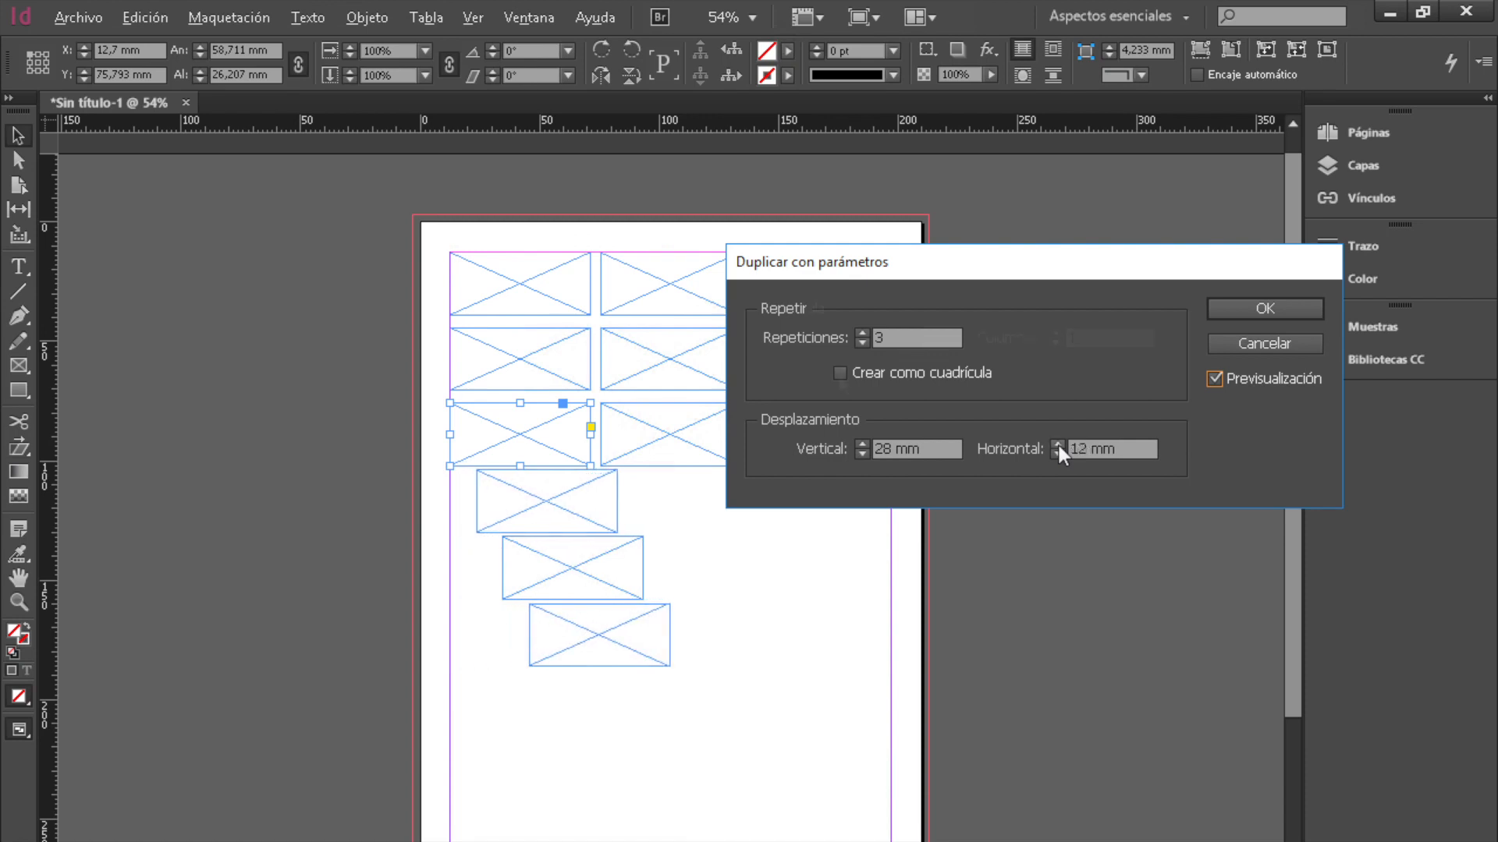
Arrange the copies as a grid of 2 rows and 3 columns, offset 41 mm vertically and 63 mm horizontally.
{"action": "left_click", "coordinate": [840, 373]}
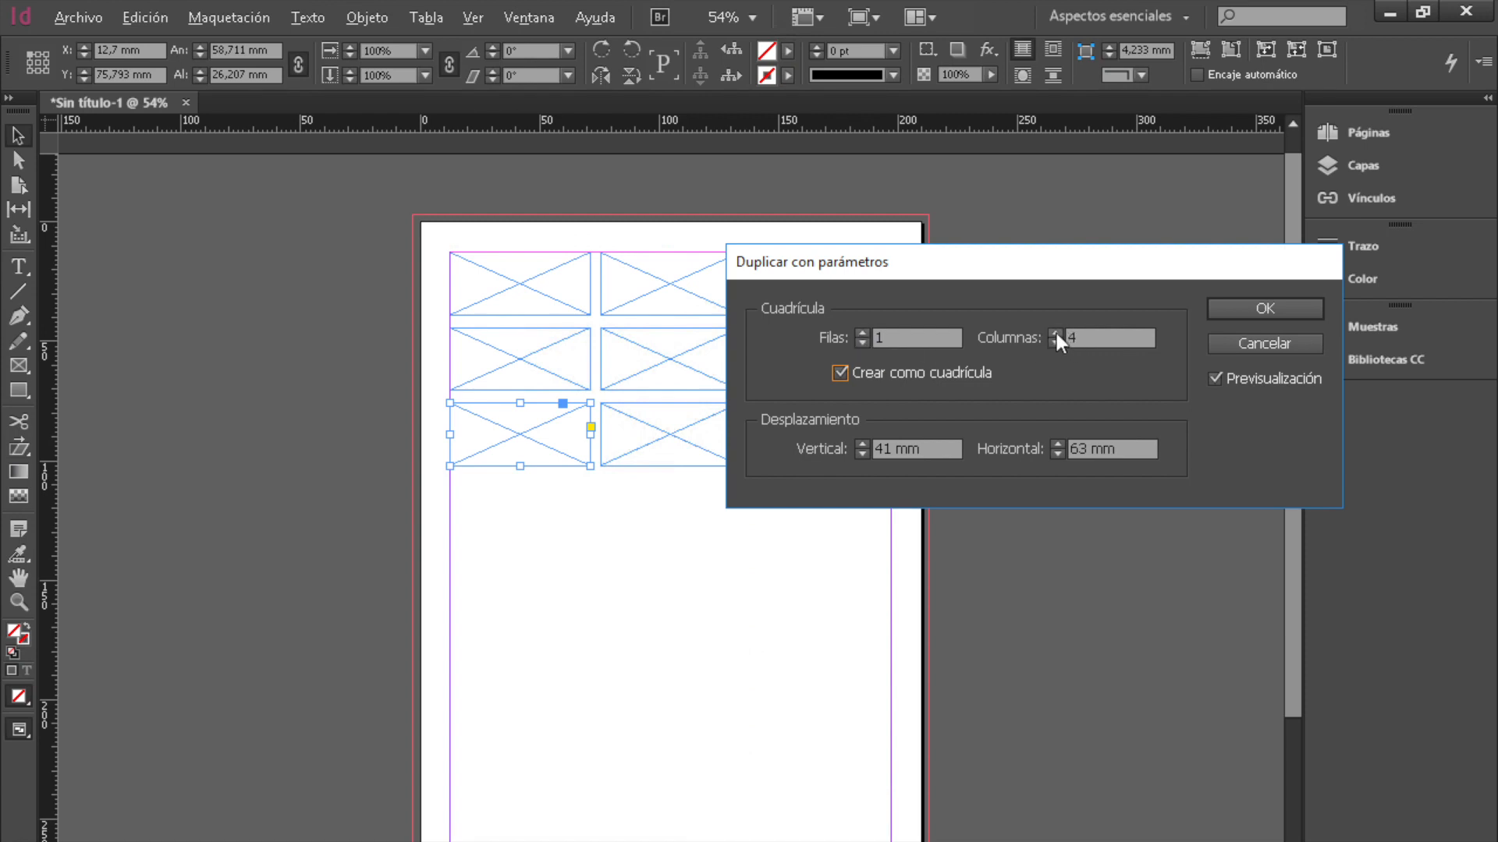
{"action": "left_click", "coordinate": [865, 334]}
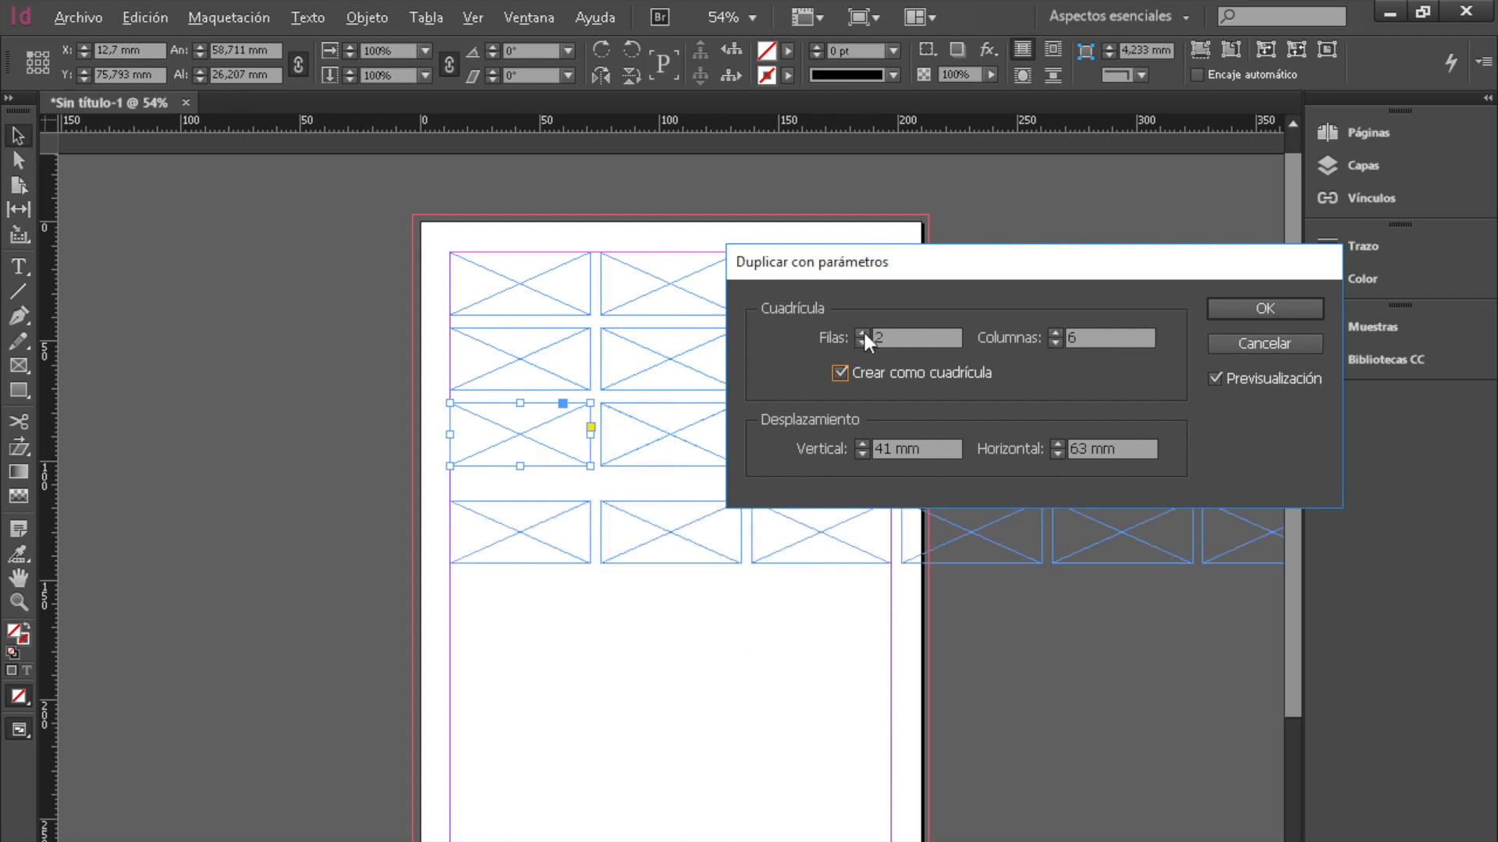
{"action": "left_click", "coordinate": [1054, 342]}
{"action": "left_click", "coordinate": [1054, 343]}
{"action": "left_click", "coordinate": [1054, 342]}
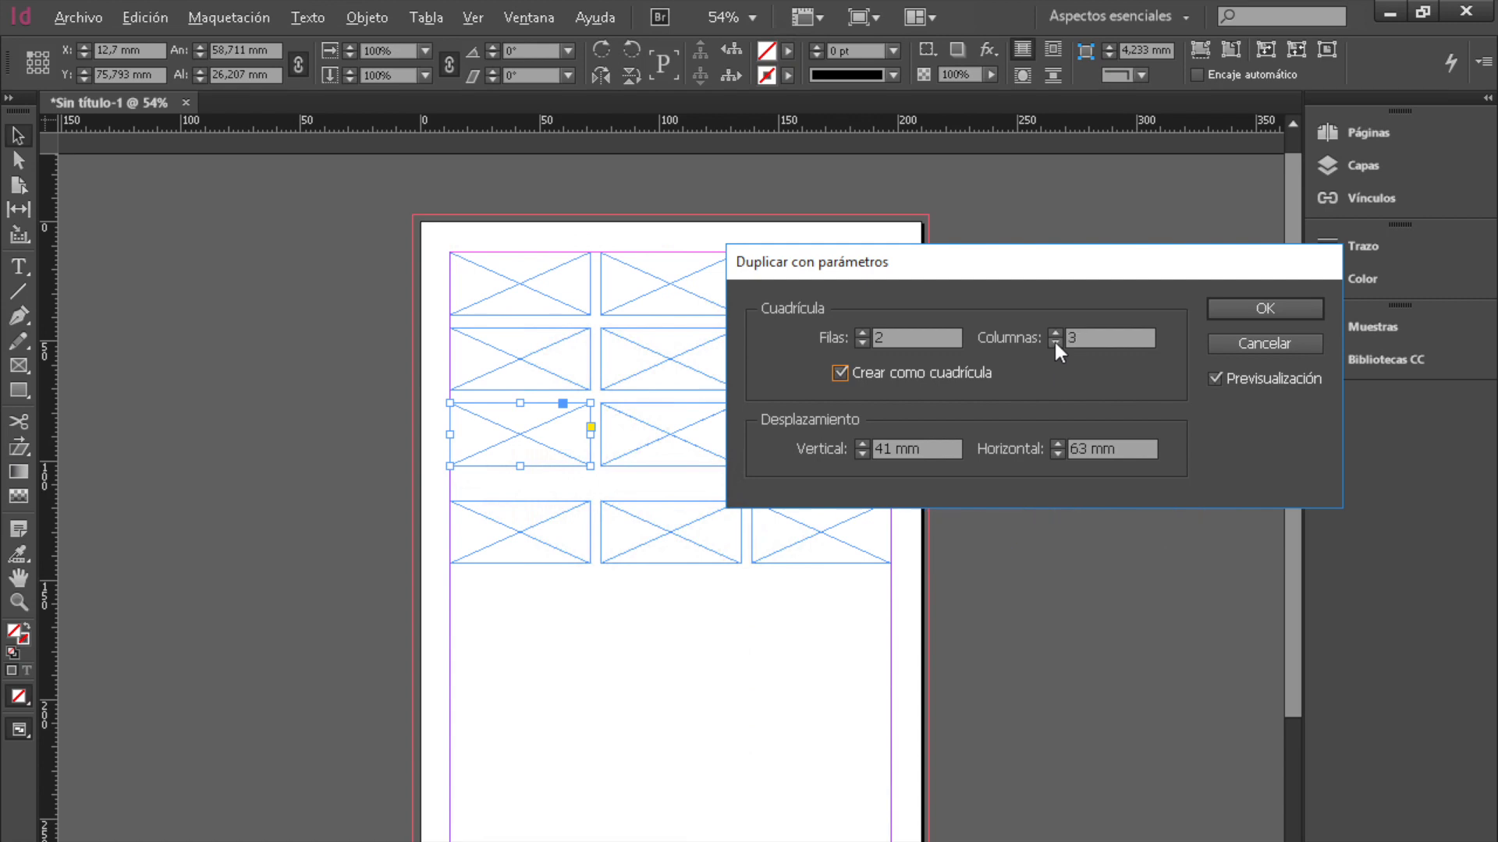
Expand the duplicate grid to 4 rows by 3 columns with a 33 mm vertical offset, and create the copies.
{"action": "left_click", "coordinate": [862, 334]}
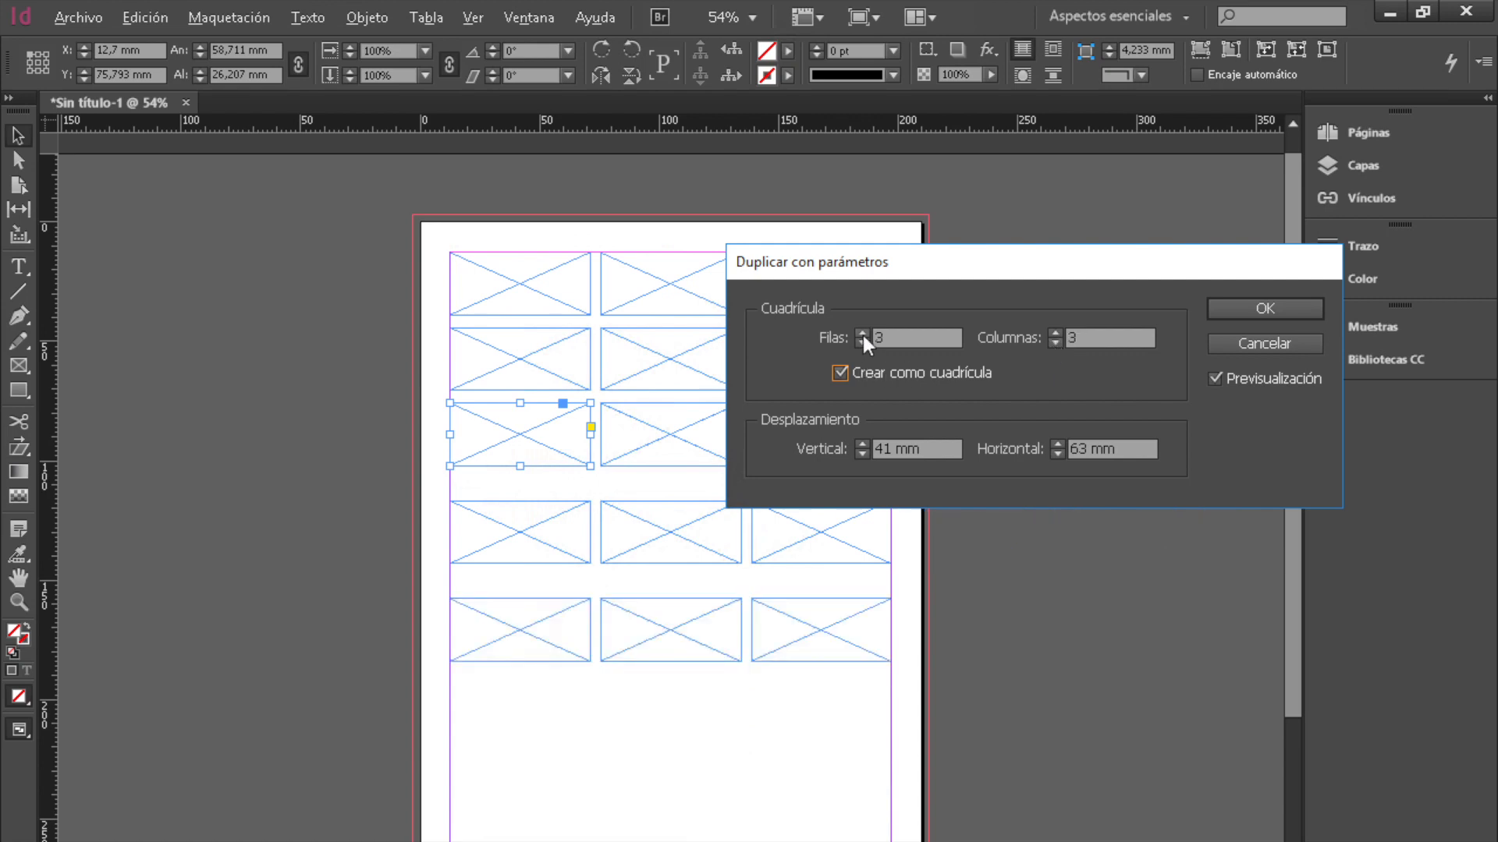
{"action": "left_click", "coordinate": [862, 333]}
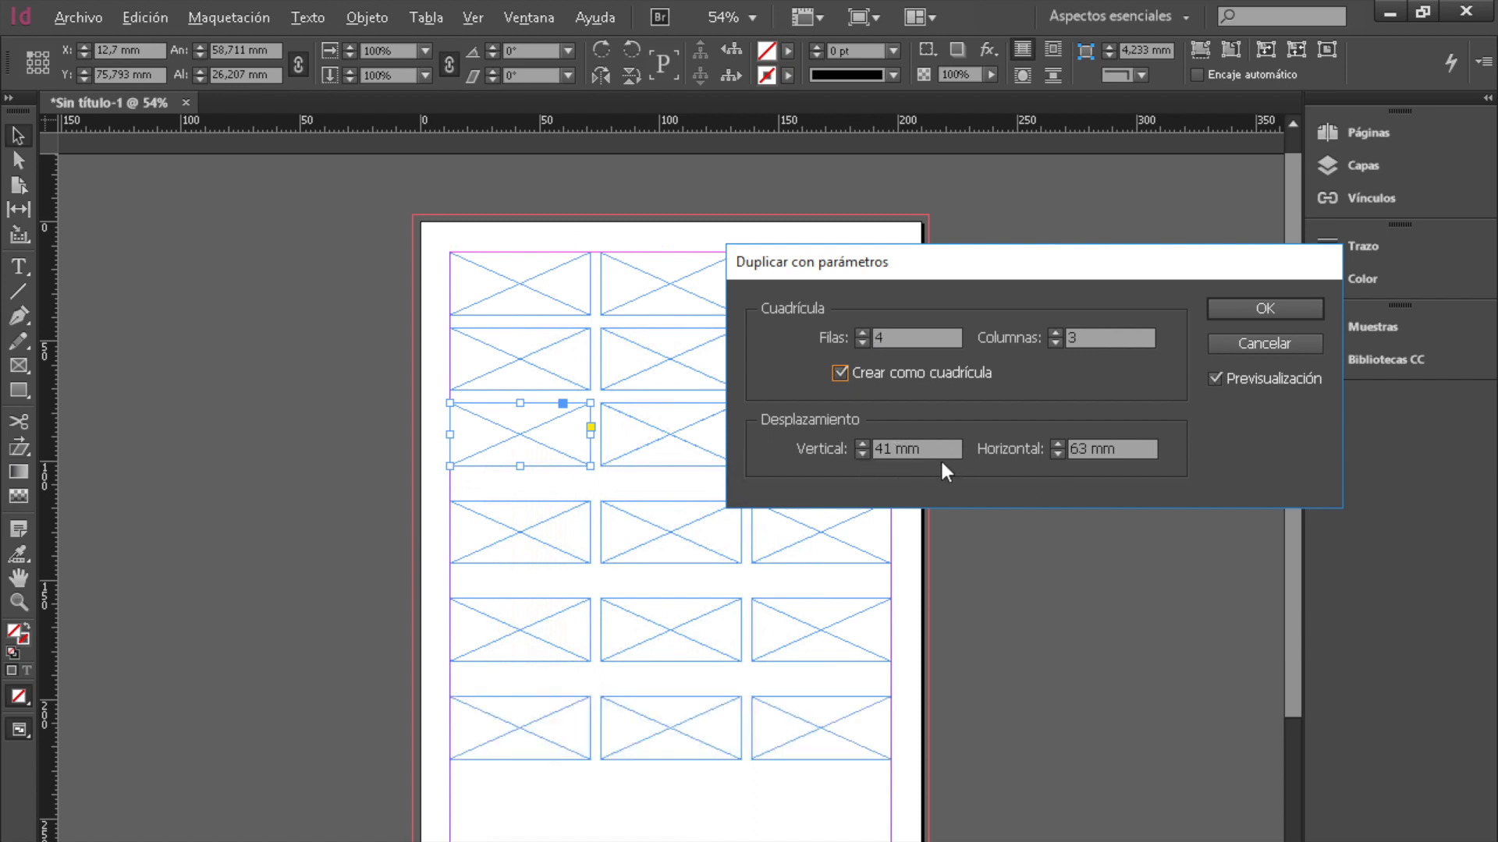
{"action": "left_click", "coordinate": [864, 444]}
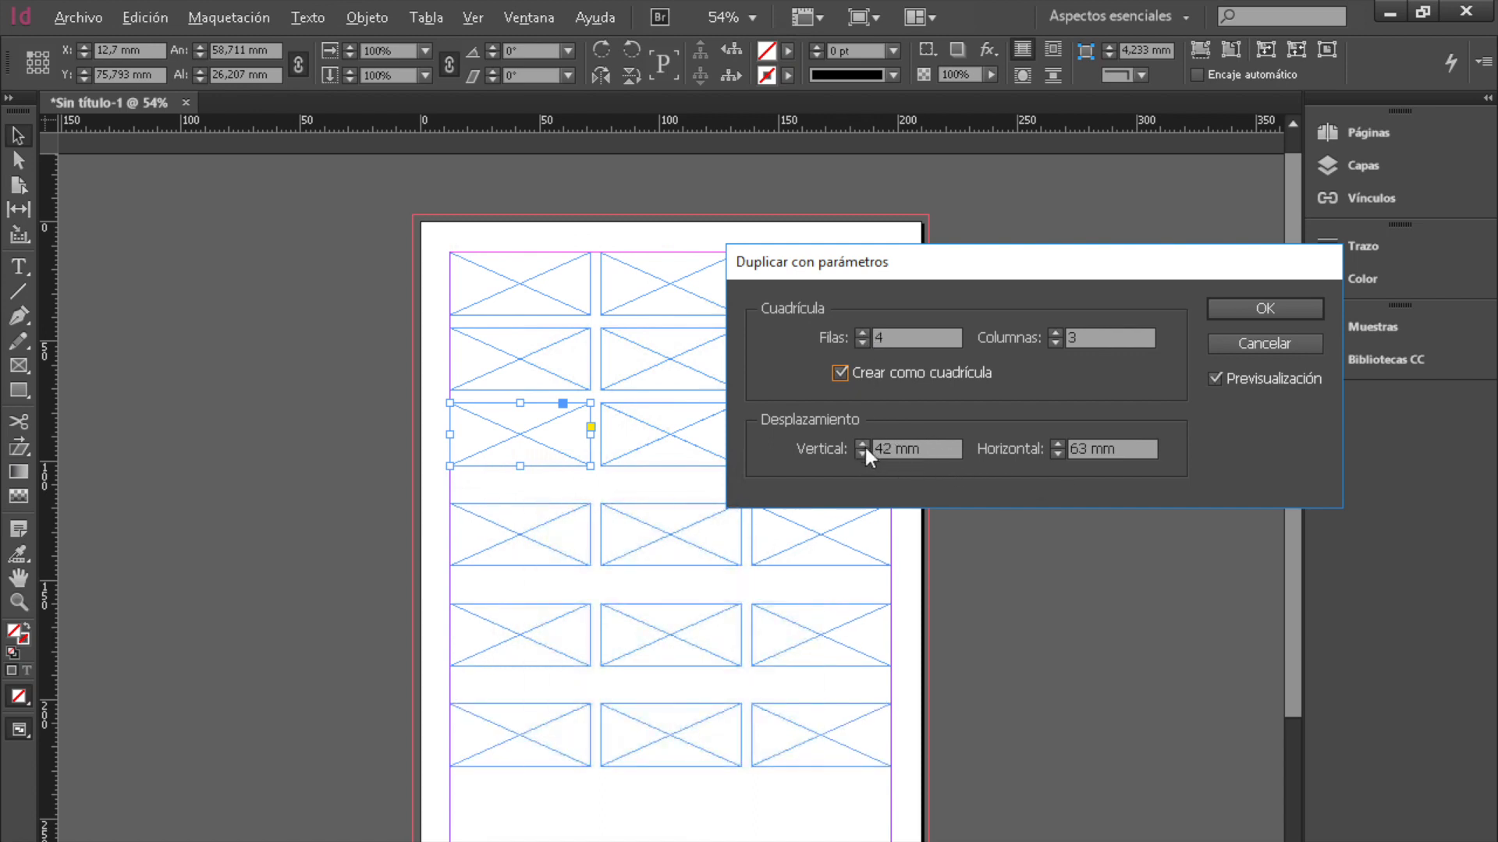
{"action": "left_click", "coordinate": [862, 453]}
{"action": "left_click", "coordinate": [863, 453]}
{"action": "left_click", "coordinate": [863, 452]}
{"action": "left_click", "coordinate": [863, 453]}
{"action": "left_click", "coordinate": [863, 452]}
{"action": "left_click", "coordinate": [863, 453]}
{"action": "left_click", "coordinate": [862, 453]}
{"action": "left_click", "coordinate": [863, 453]}
{"action": "left_click", "coordinate": [862, 452]}
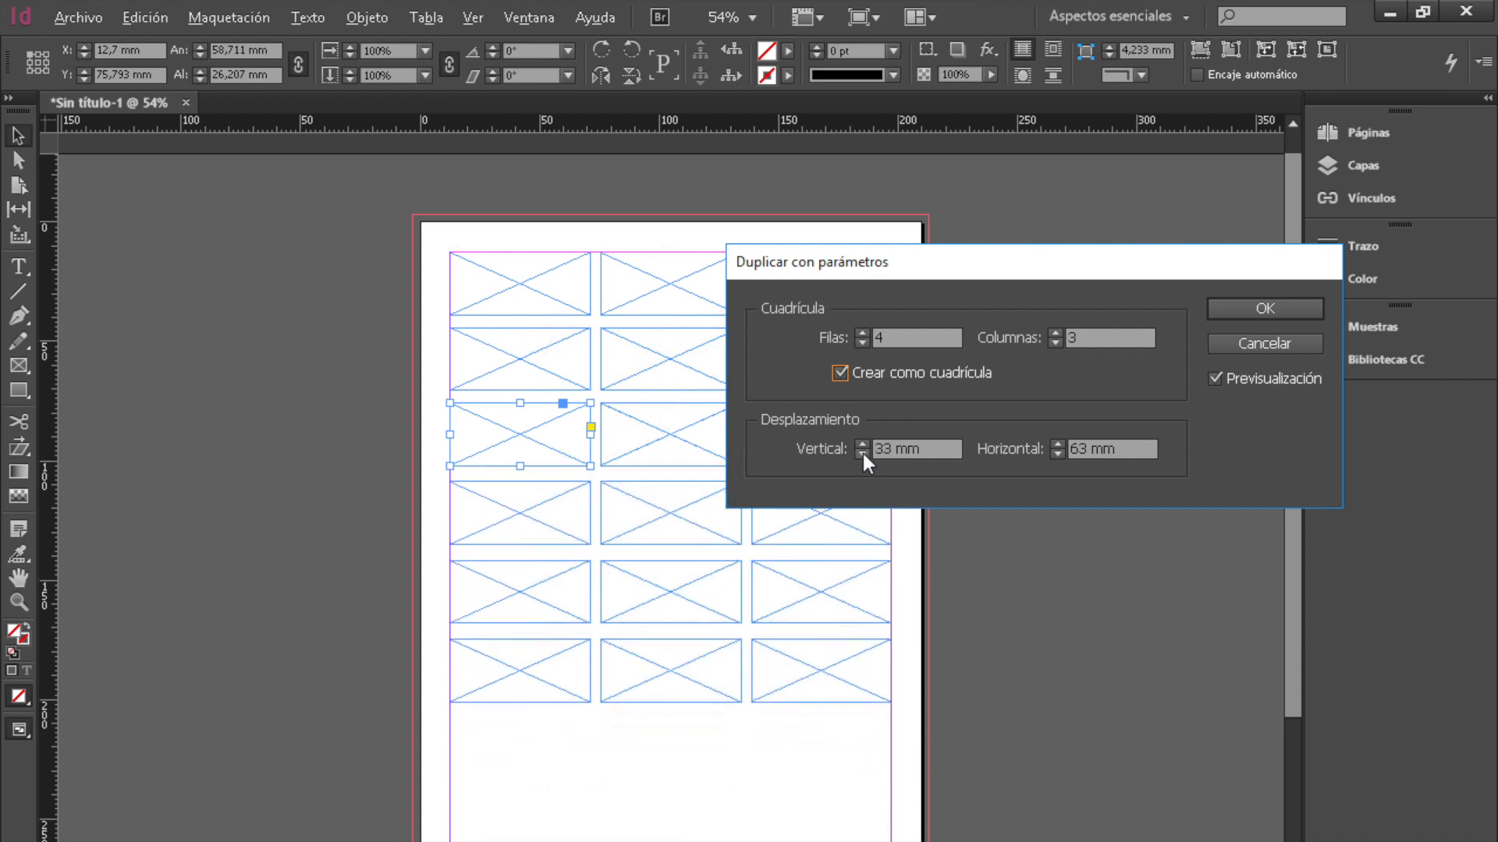
{"action": "left_click", "coordinate": [1217, 309]}
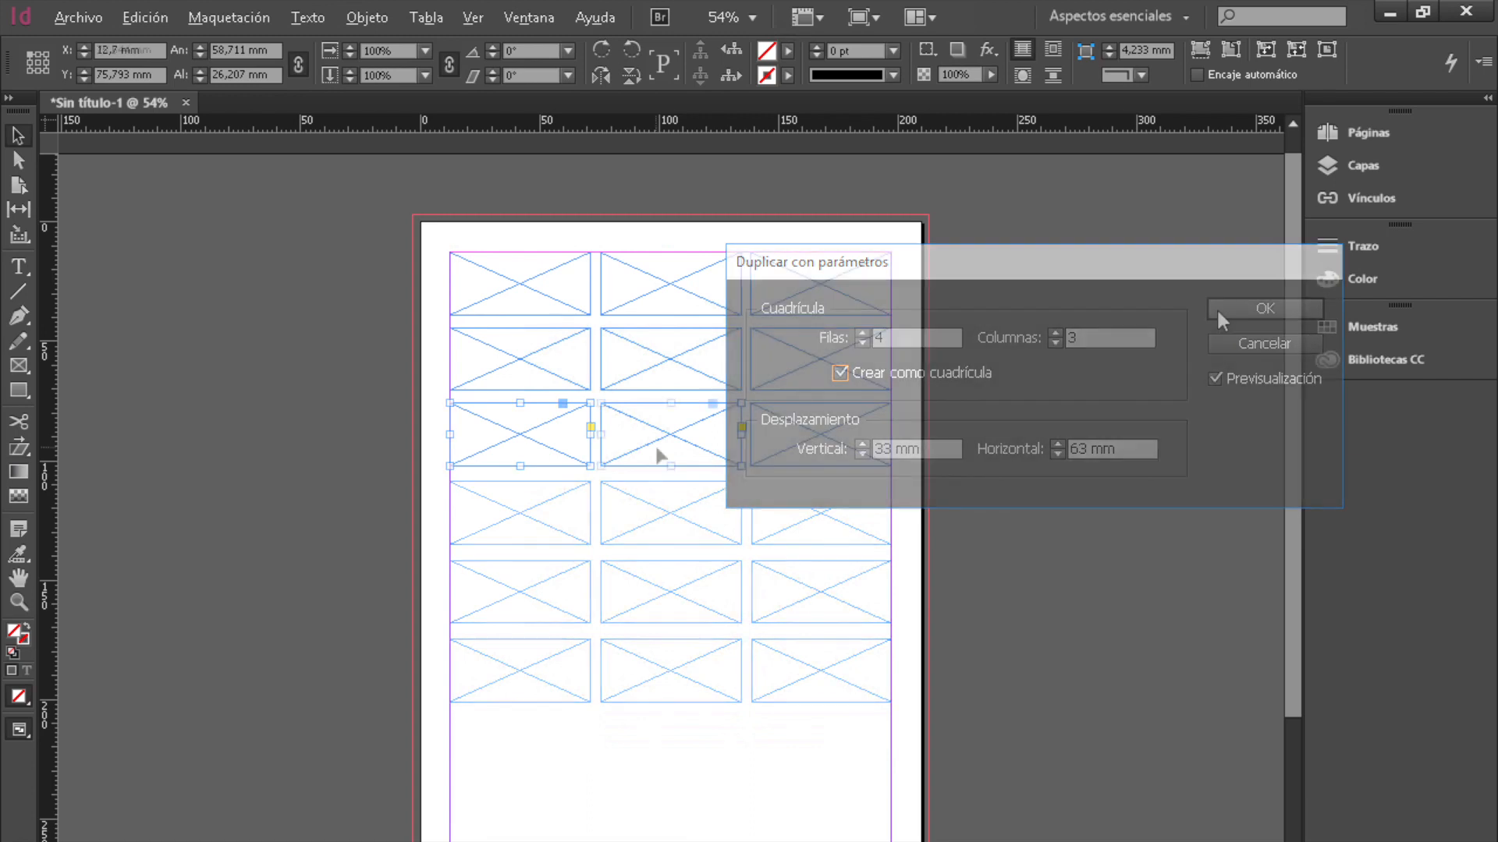
Place copies of frames in the row below the grid, and repeat the lower-left frame down the page to Y 200 mm.
{"action": "left_click_drag", "start_coordinate": [659, 452], "coordinate": [820, 539]}
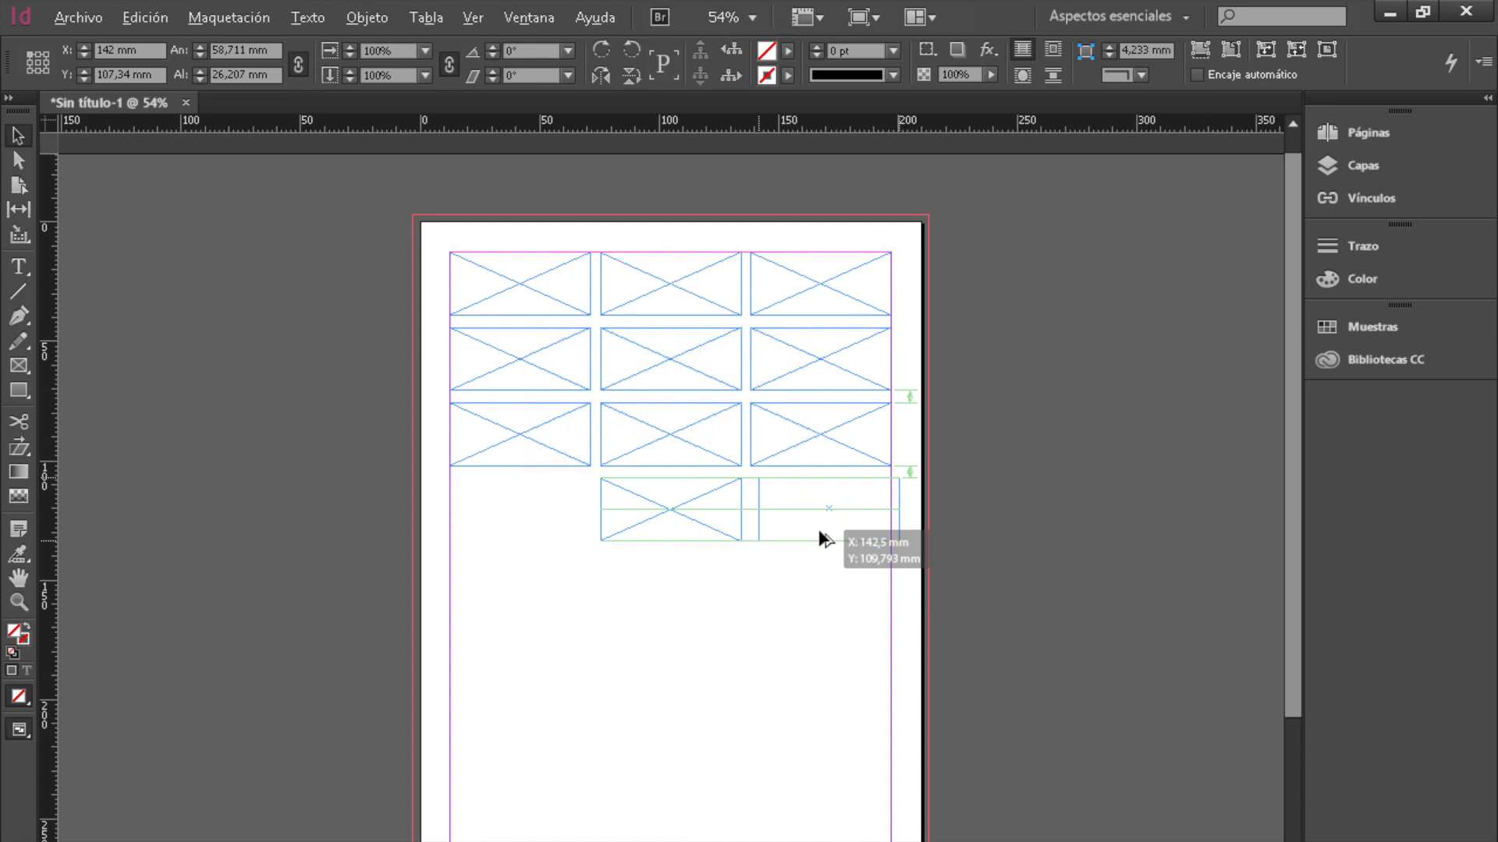
{"action": "left_click_drag", "start_coordinate": [819, 533], "coordinate": [540, 753]}
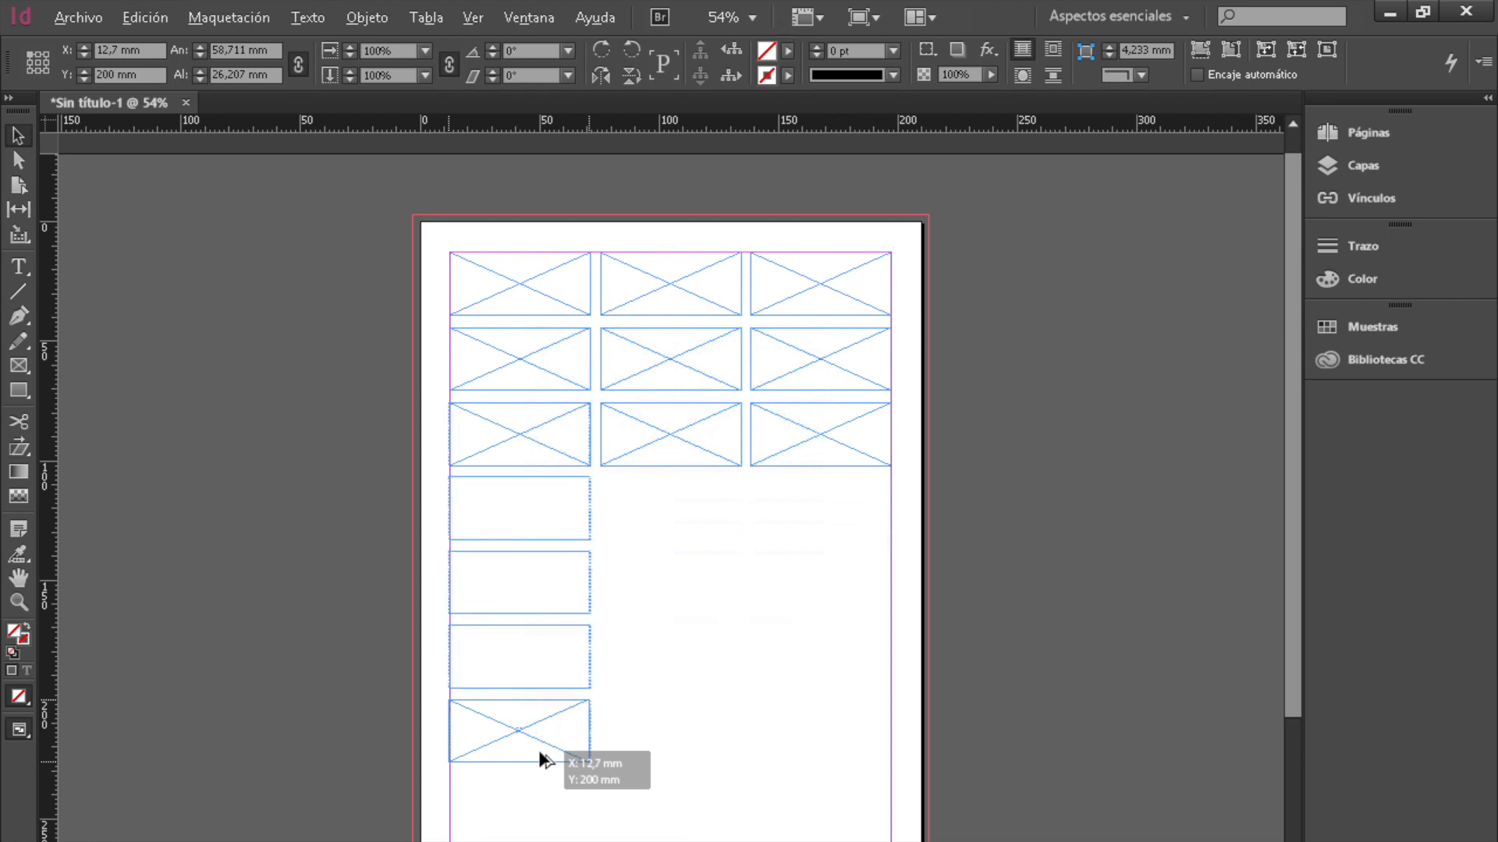
{"action": "left_click_drag", "start_coordinate": [539, 754], "coordinate": [540, 753]}
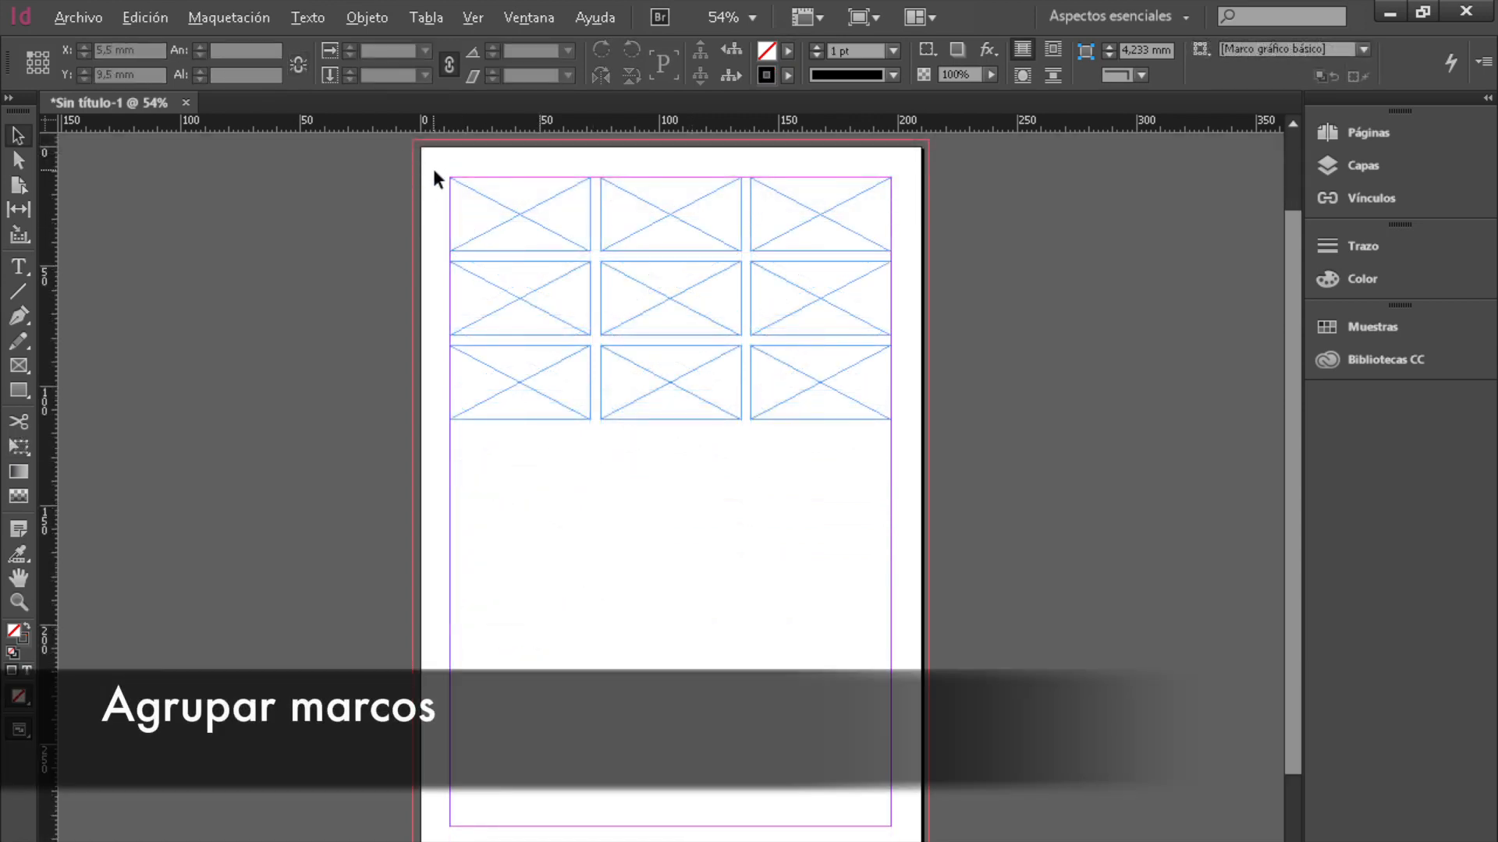
Select the six frames in the grid's first two columns and group them.
{"action": "left_click_drag", "start_coordinate": [487, 220], "coordinate": [691, 446]}
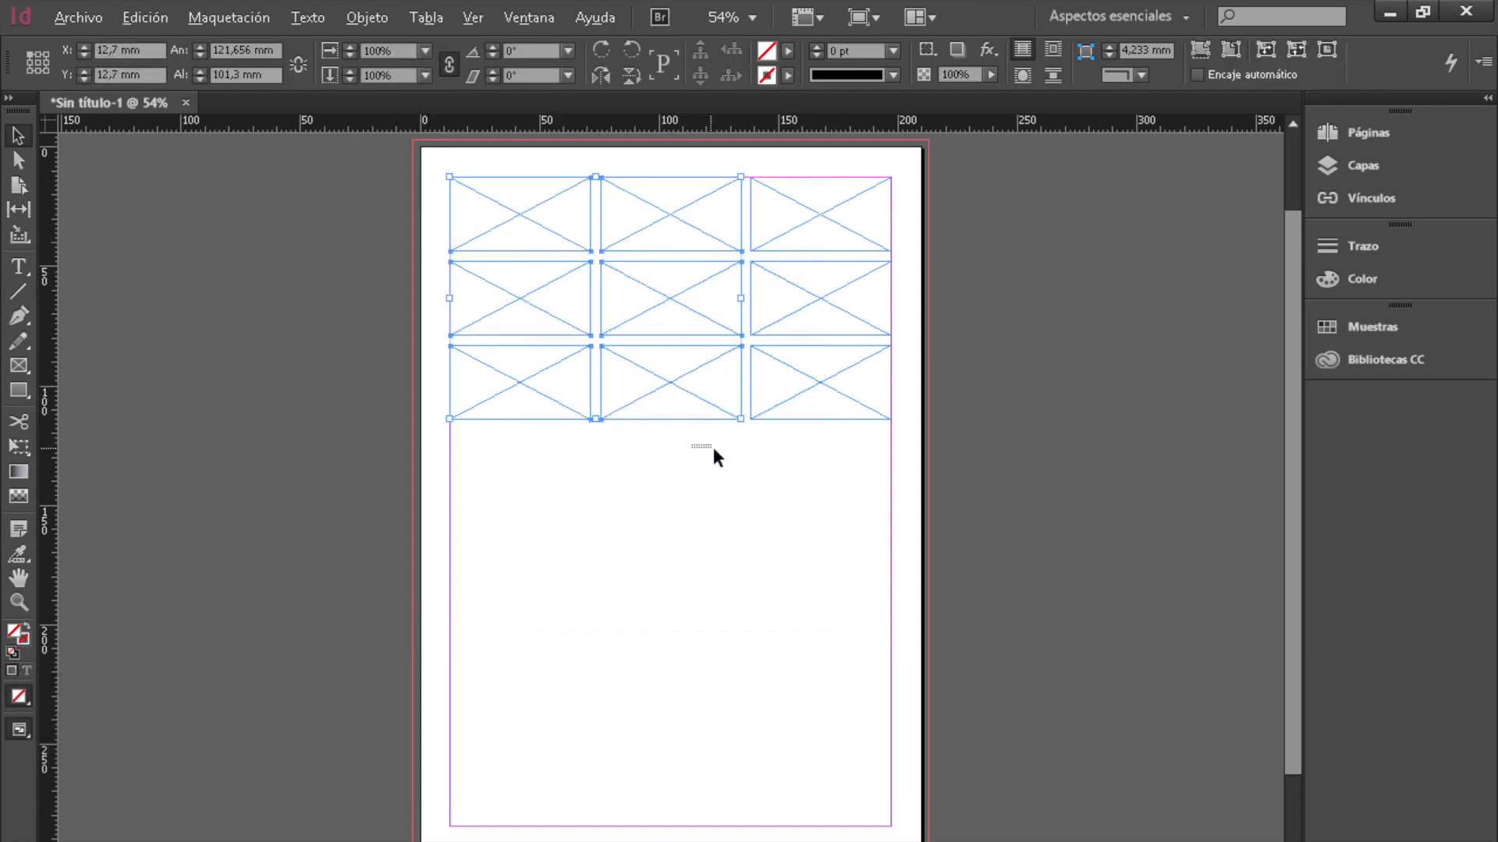
{"action": "left_click", "coordinate": [715, 449]}
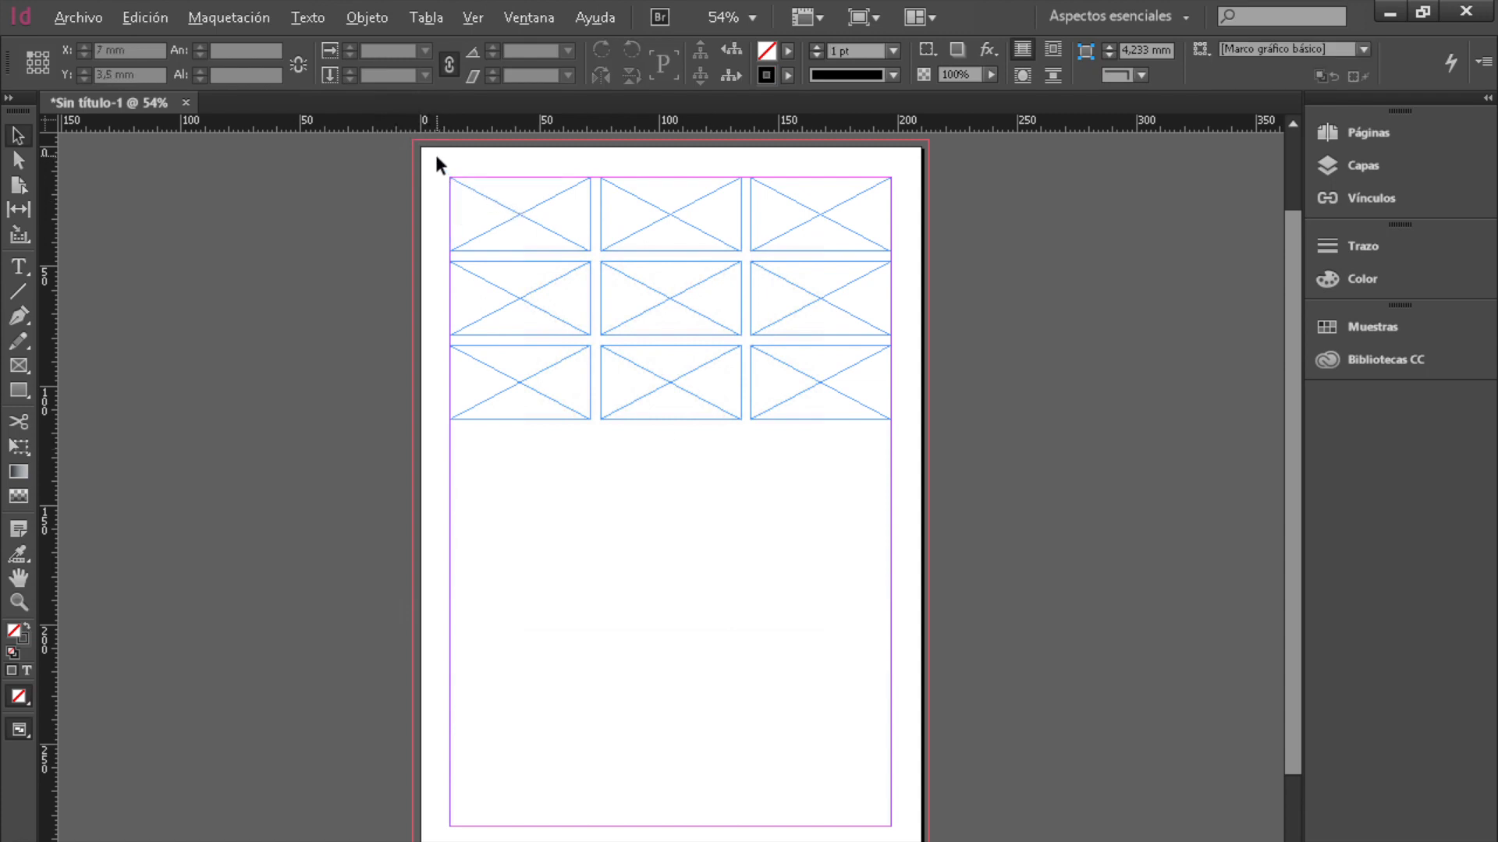
{"action": "left_click_drag", "start_coordinate": [436, 159], "coordinate": [737, 460]}
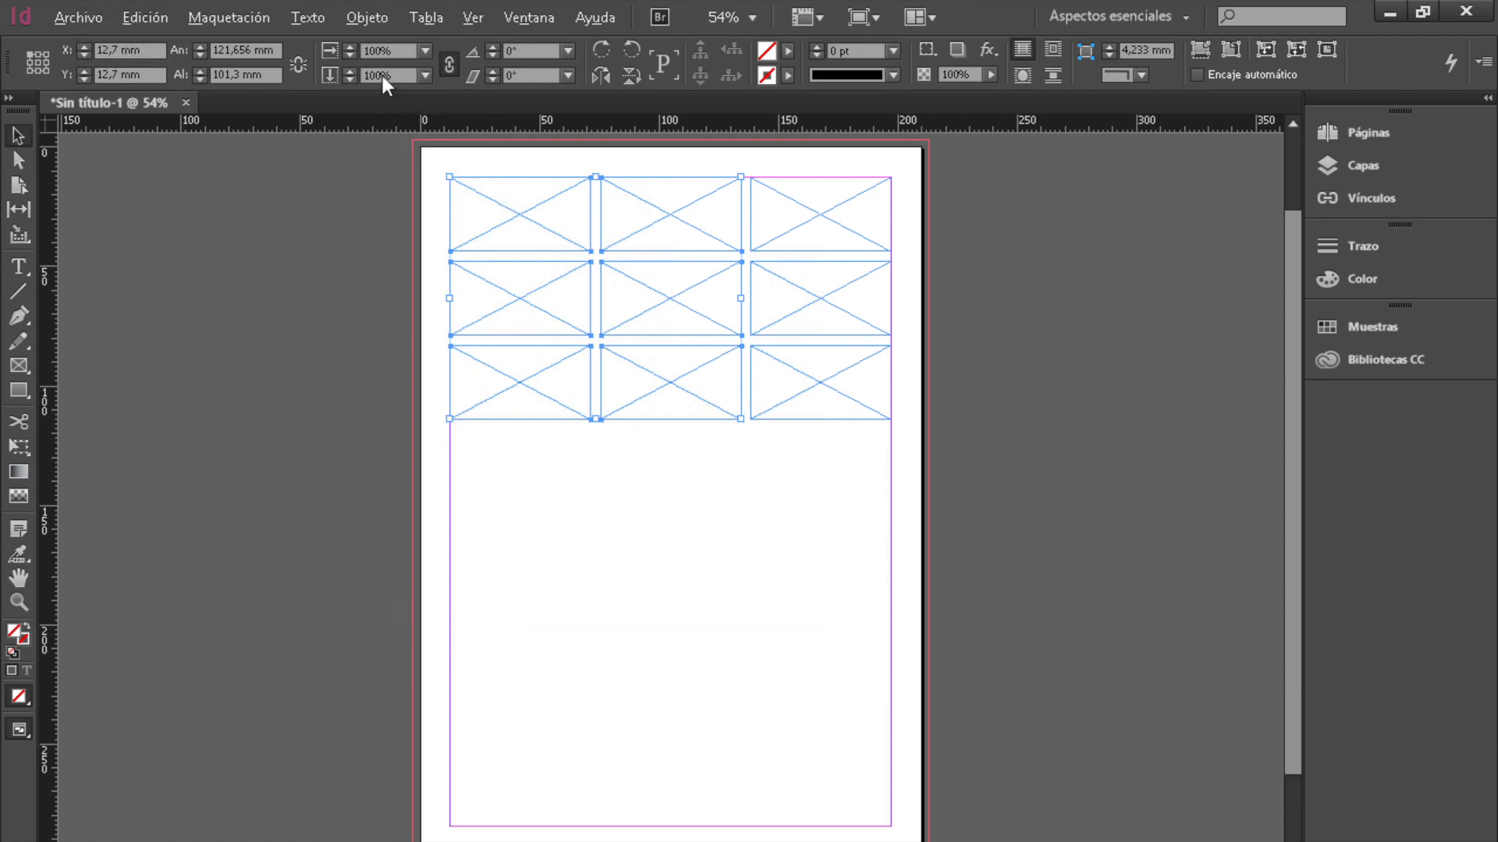
{"action": "left_click", "coordinate": [366, 17]}
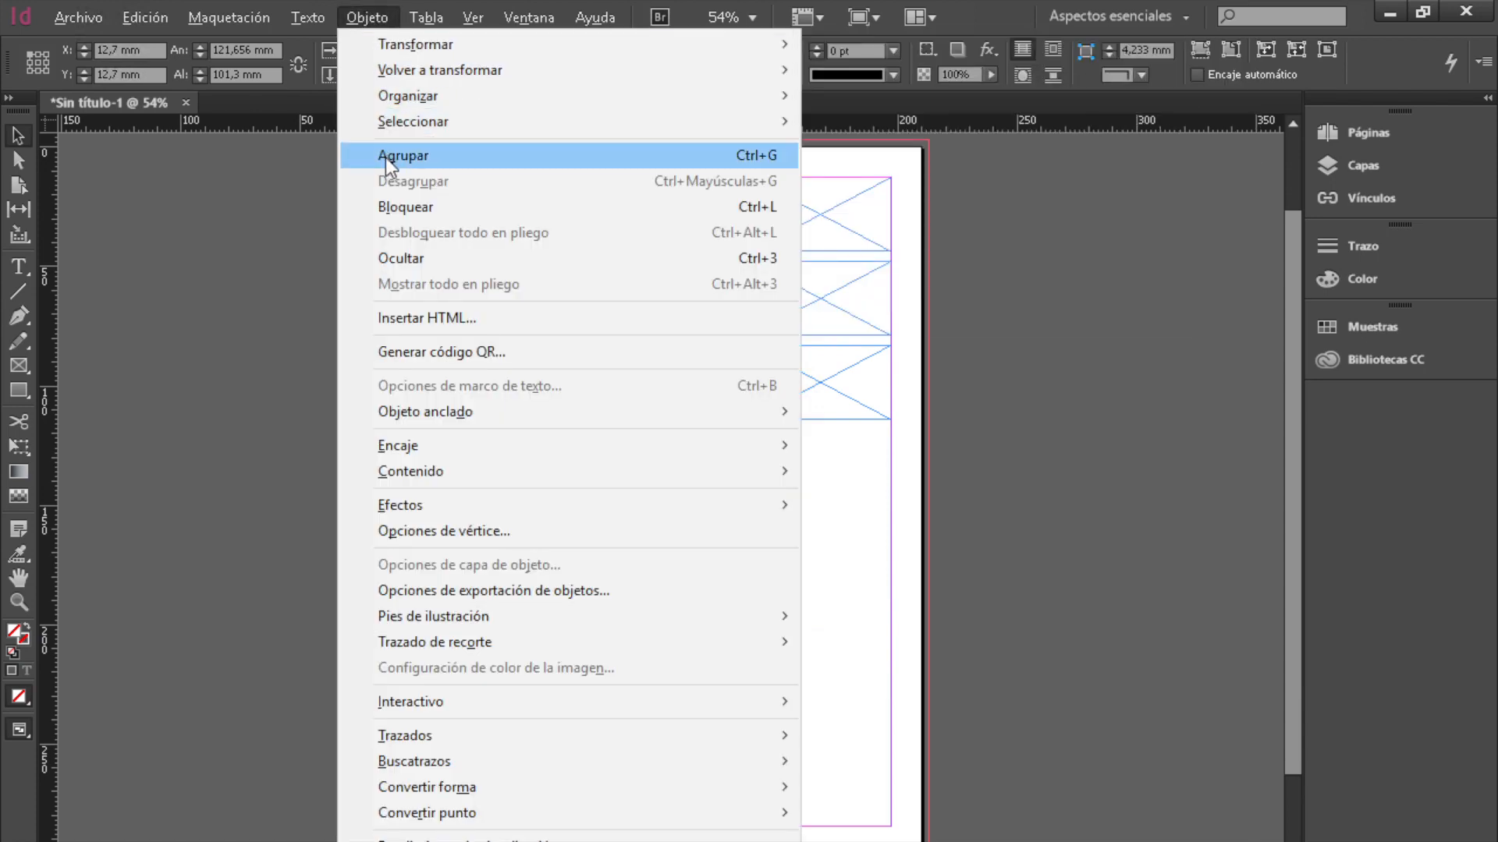
{"action": "left_click", "coordinate": [386, 156]}
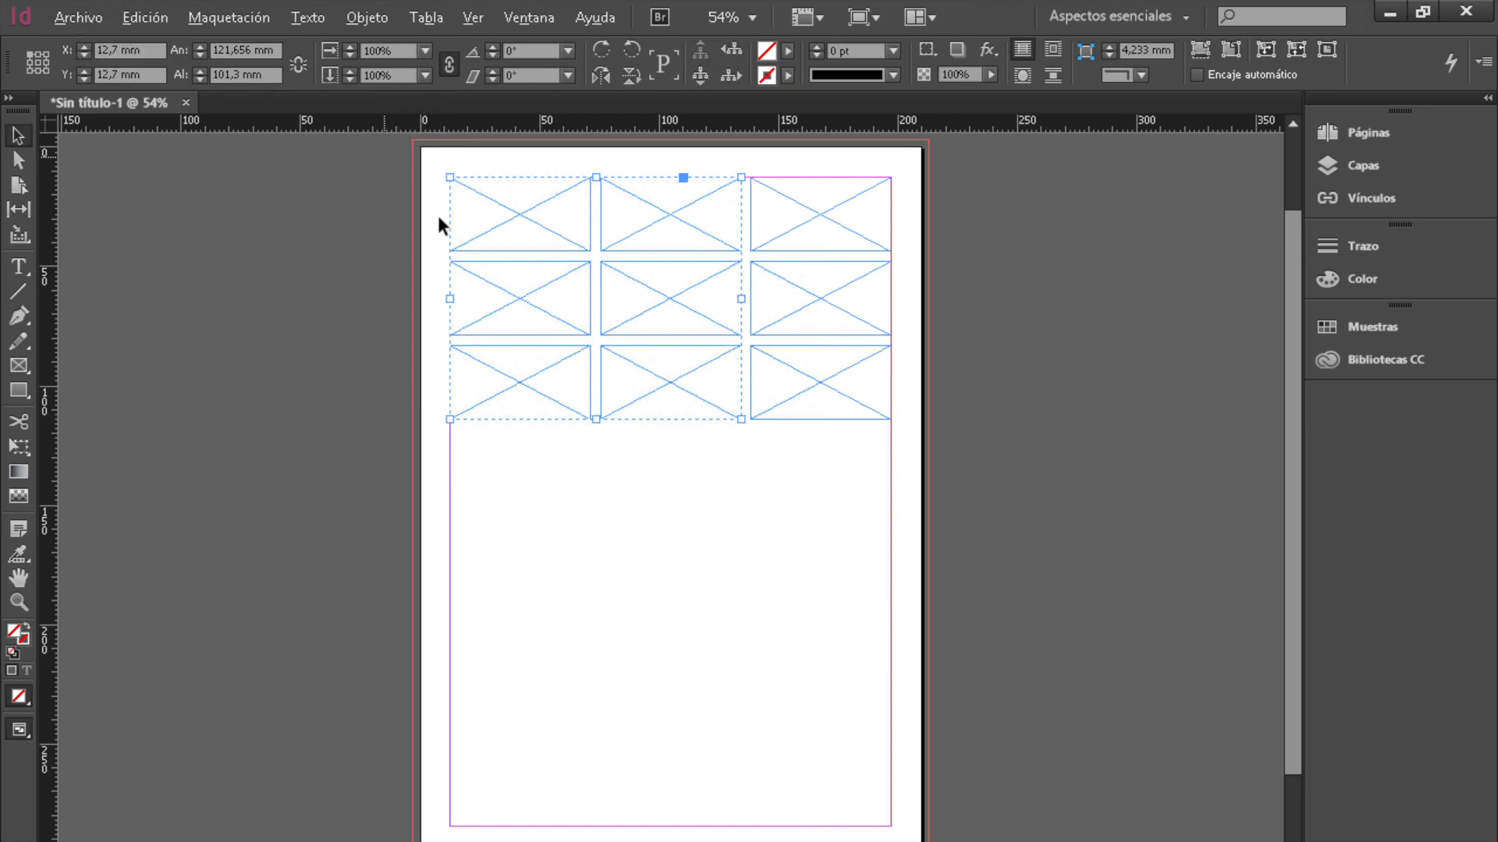
Scale the six-frame group down proportionally to about 84 by 70 mm, and undo the scaling.
{"action": "left_click_drag", "start_coordinate": [741, 420], "coordinate": [638, 347]}
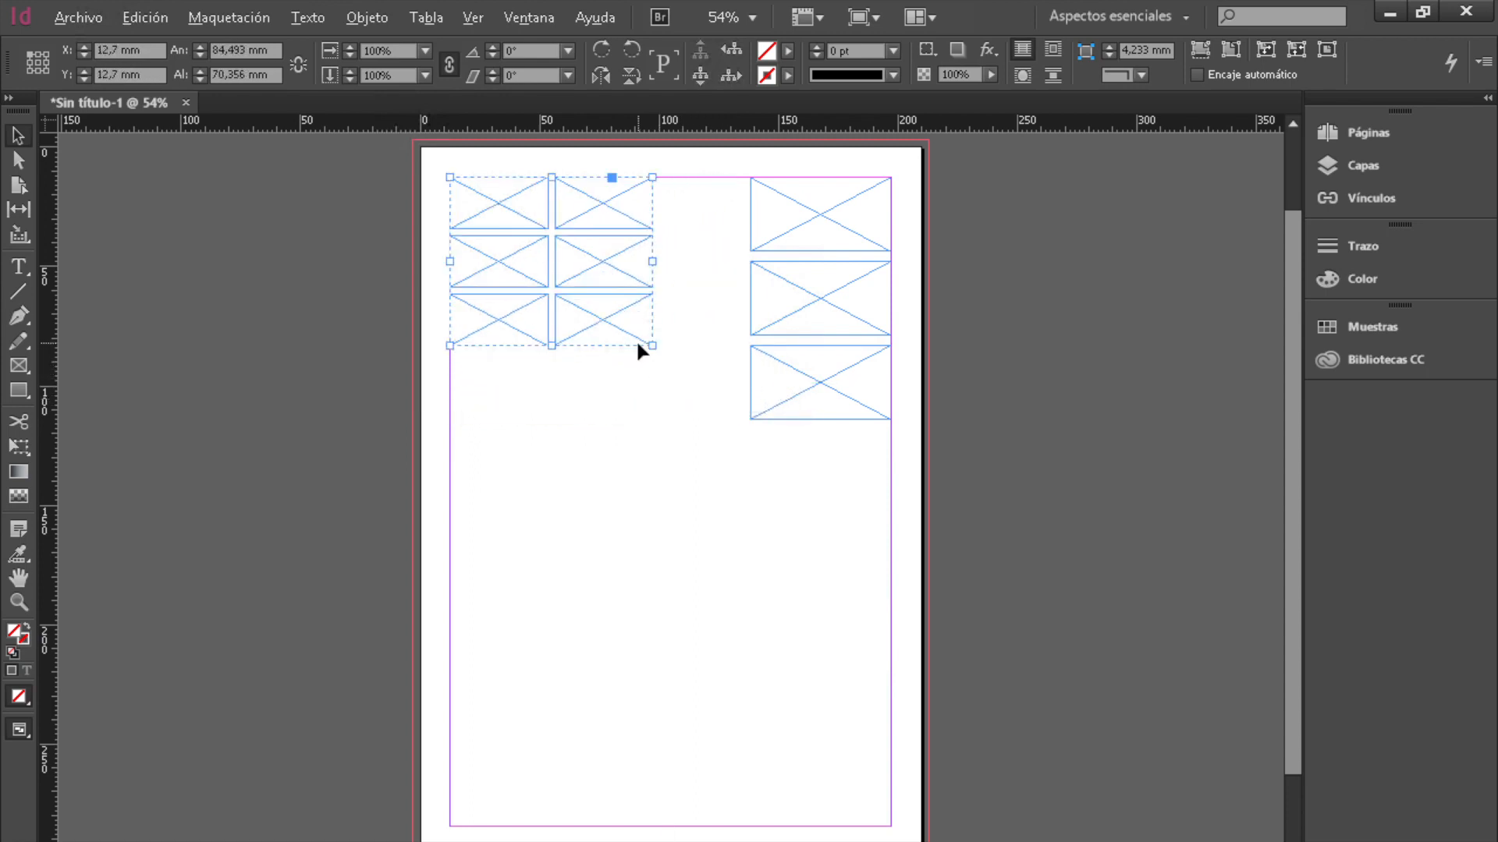
{"action": "key", "text": "ctrl+z"}
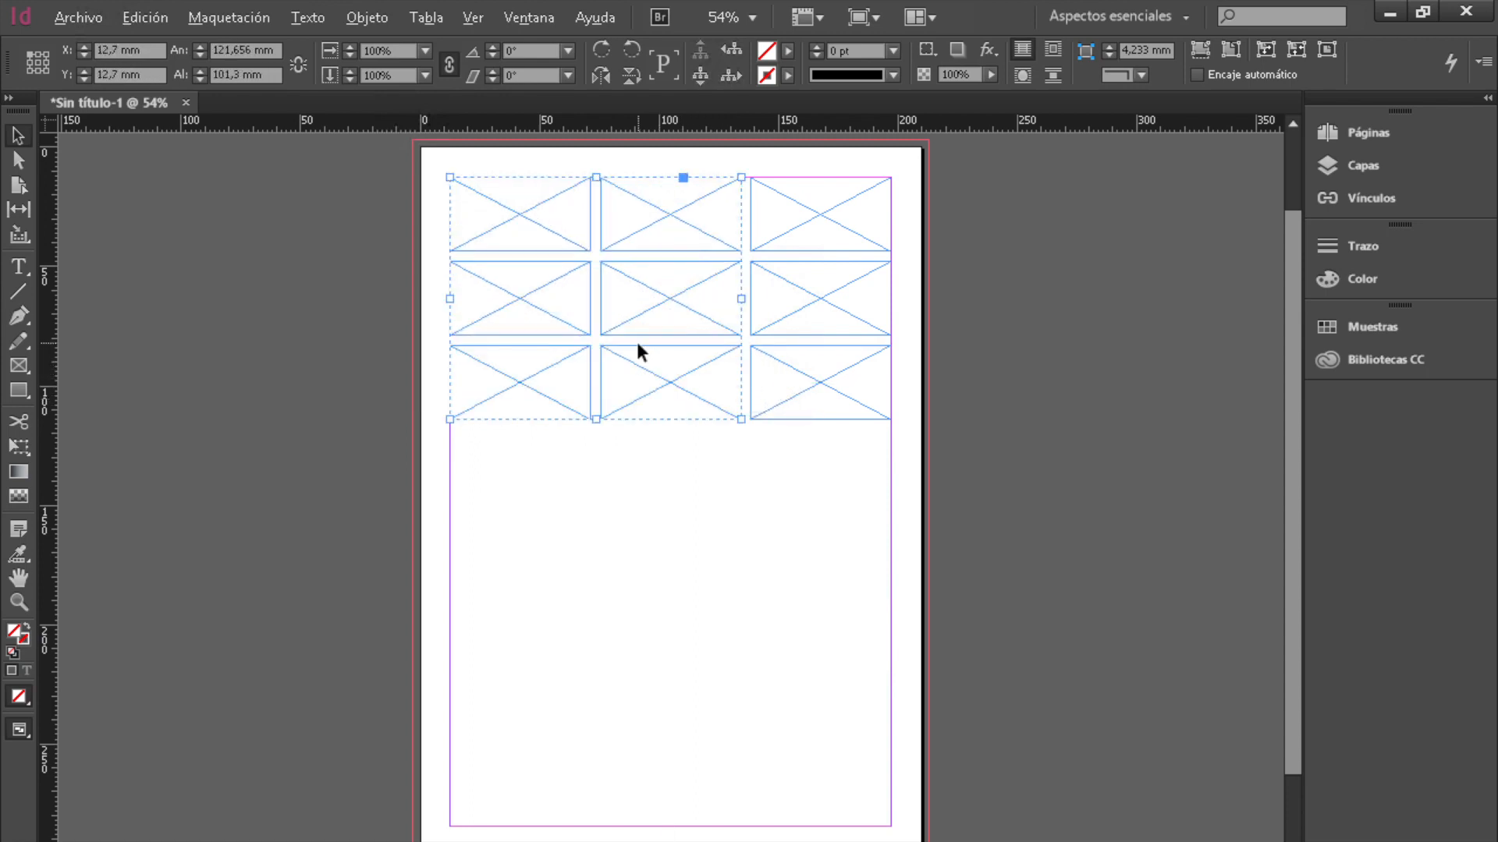
{"action": "key", "text": "ctrl+z"}
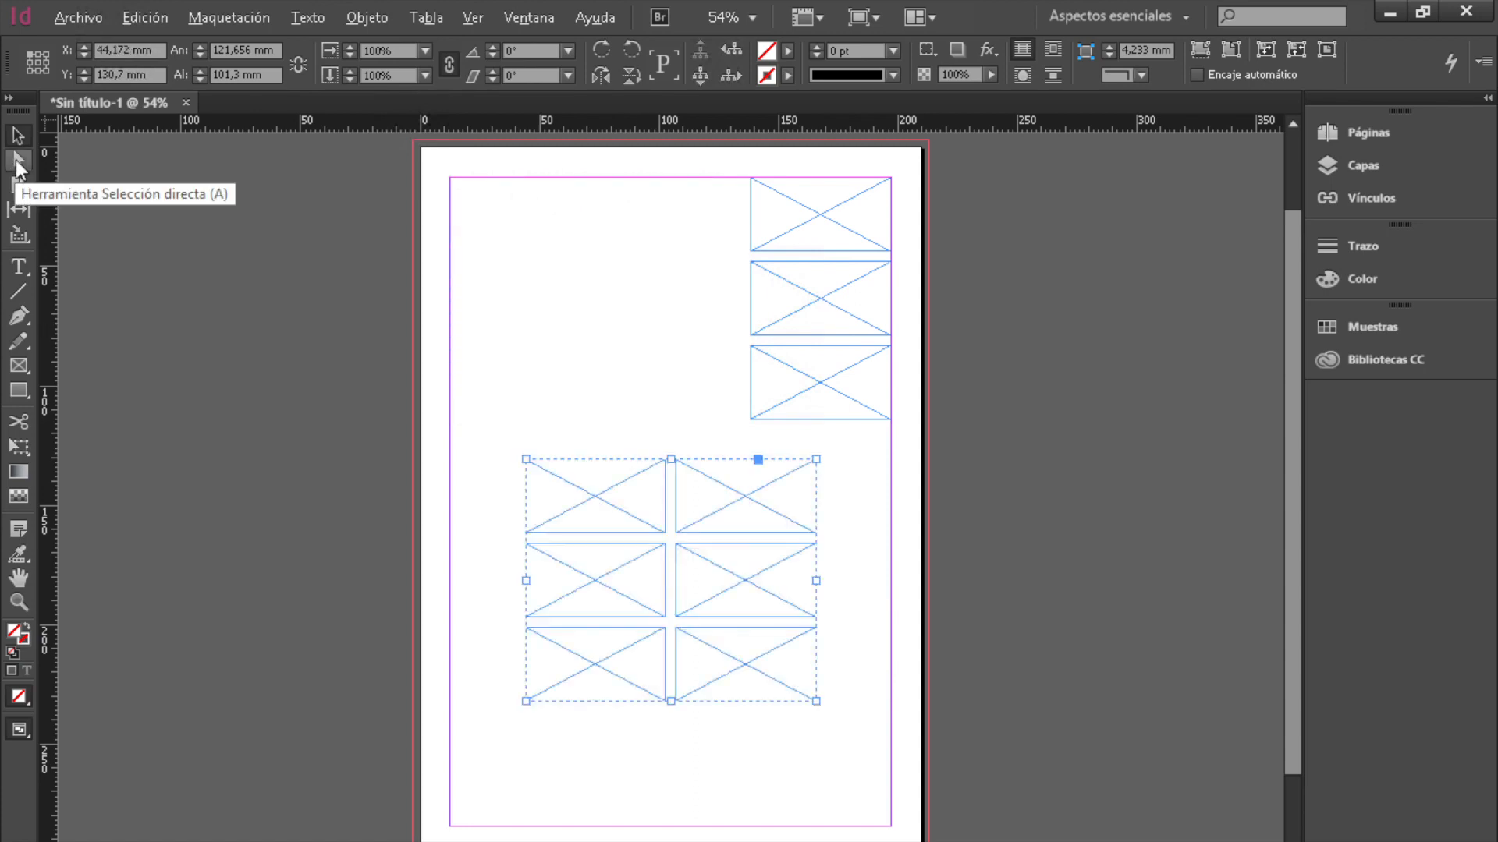
Show the individual frames inside the group with the Direct Selection tool, and return to the Selection tool.
{"action": "left_click", "coordinate": [16, 161]}
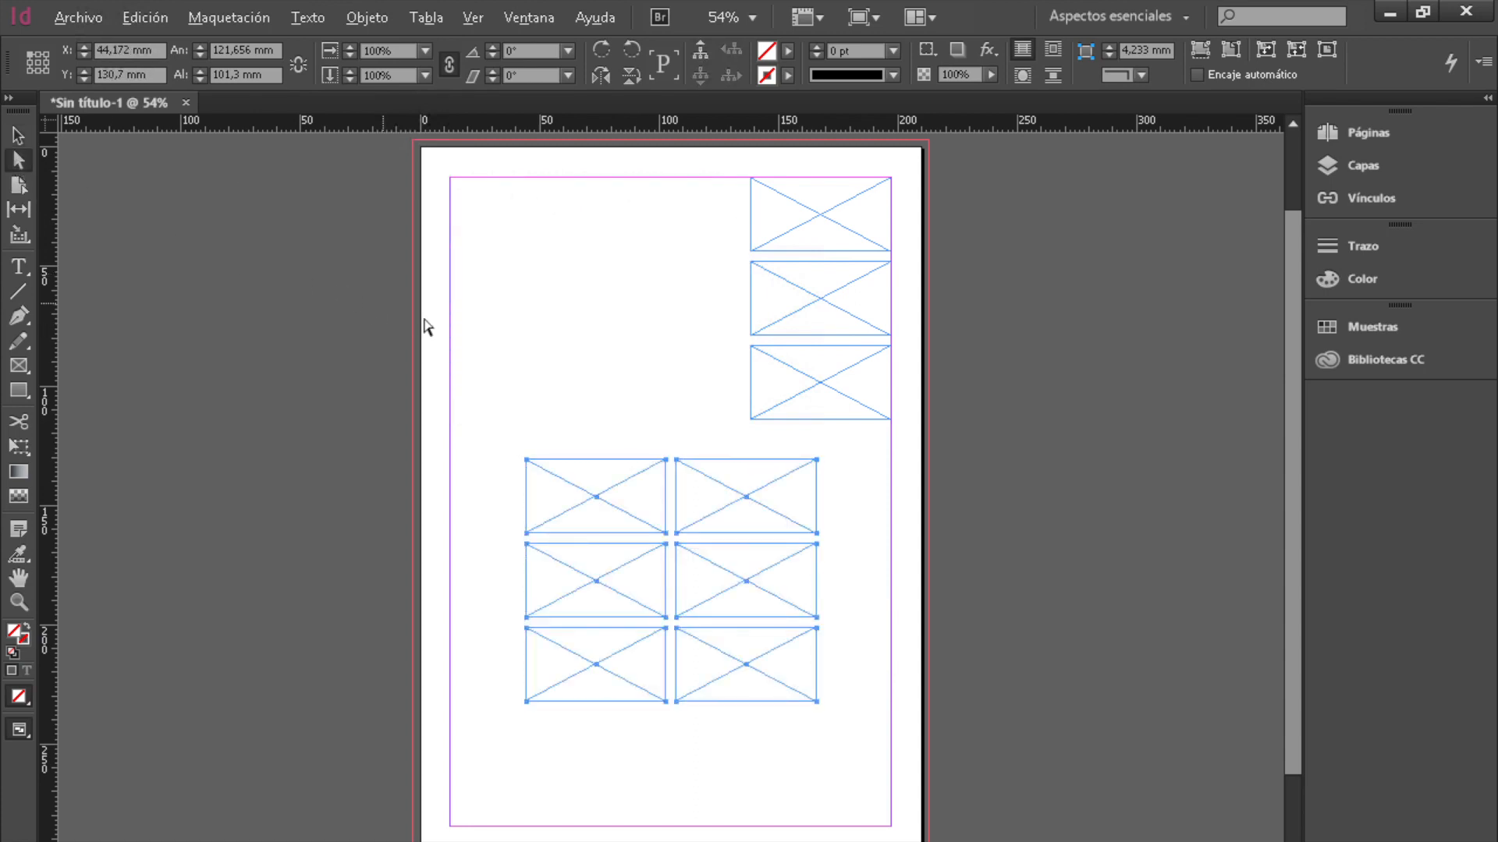
{"action": "key", "text": "v"}
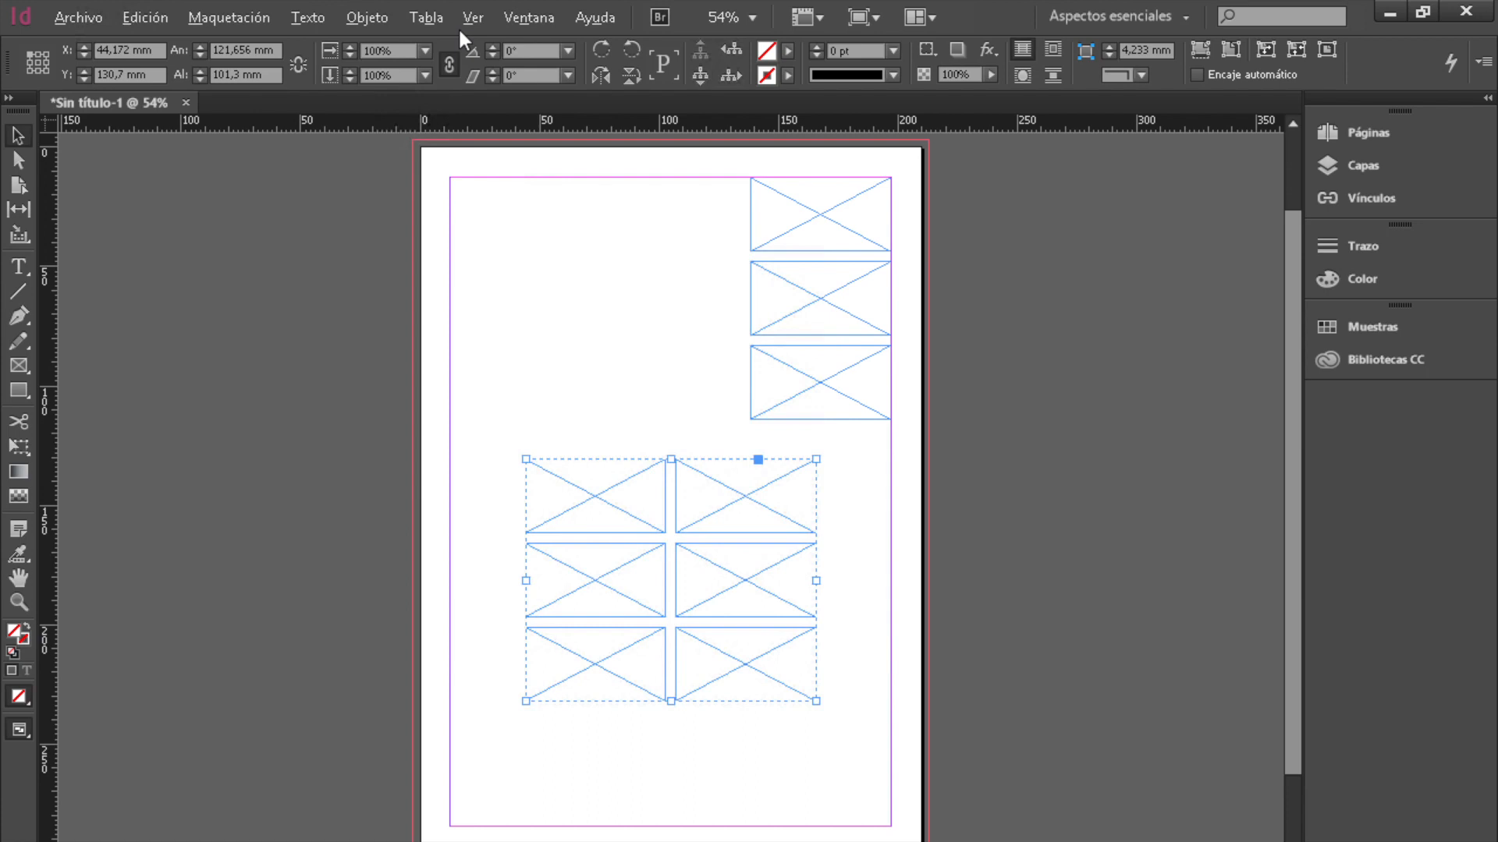
Select the last object below in the coloured frame stack, and cycle through the next objects to the blue frame.
{"action": "left_click", "coordinate": [367, 17]}
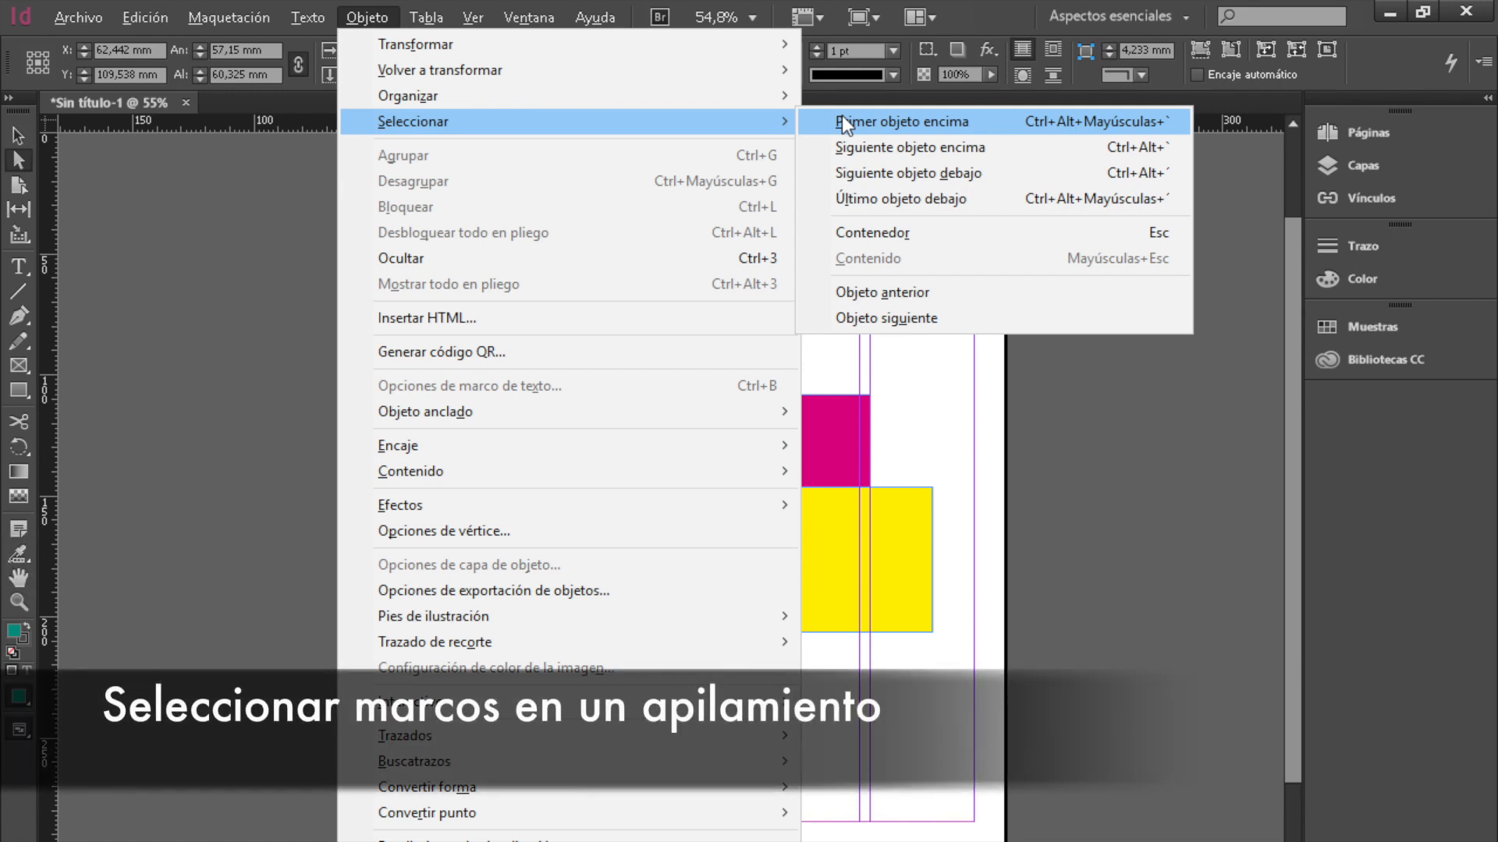
{"action": "left_click", "coordinate": [841, 197]}
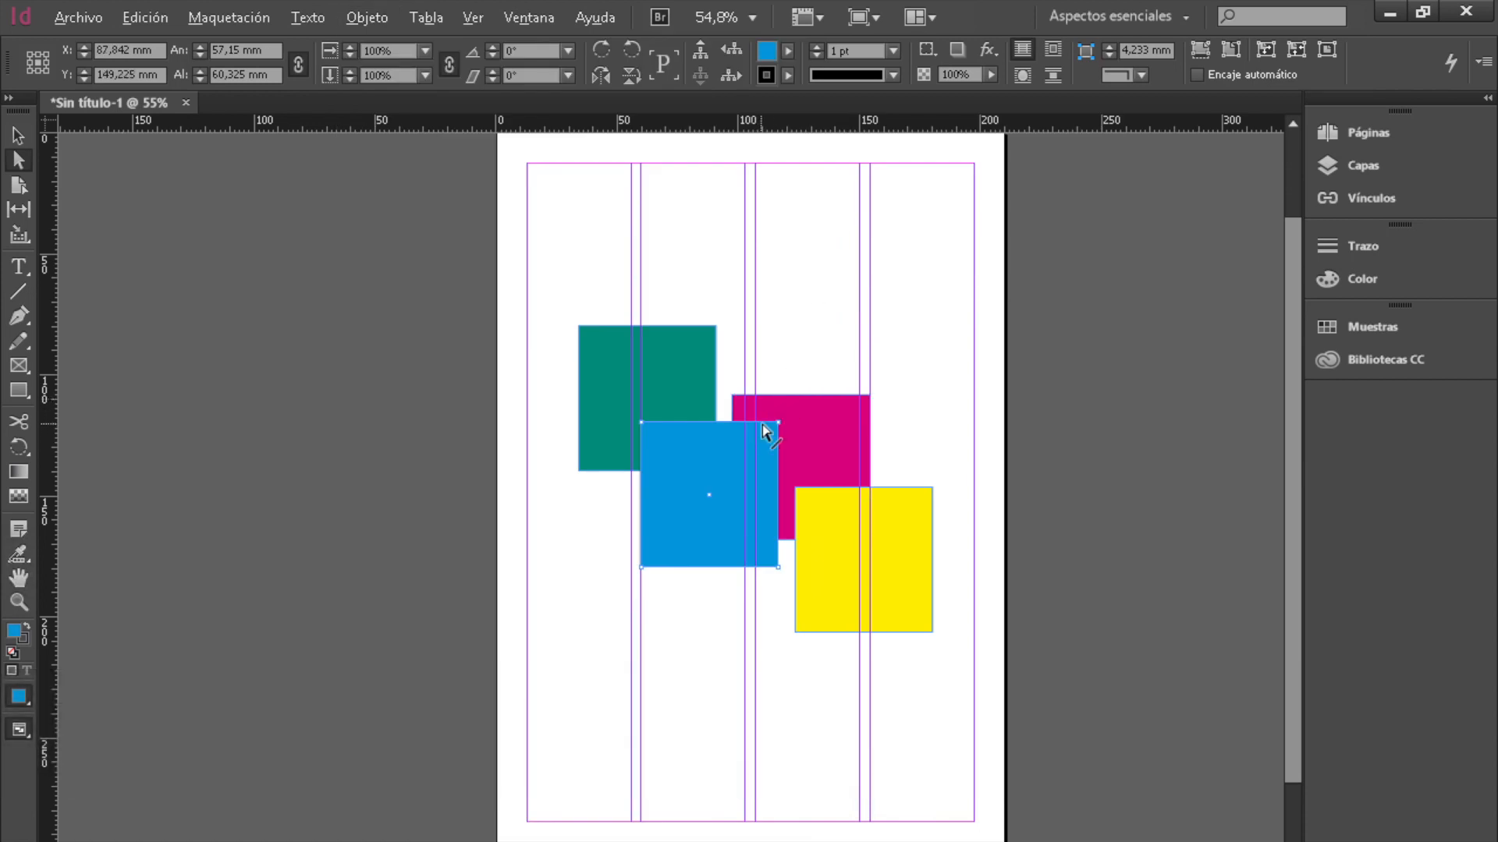
{"action": "left_click", "coordinate": [733, 76]}
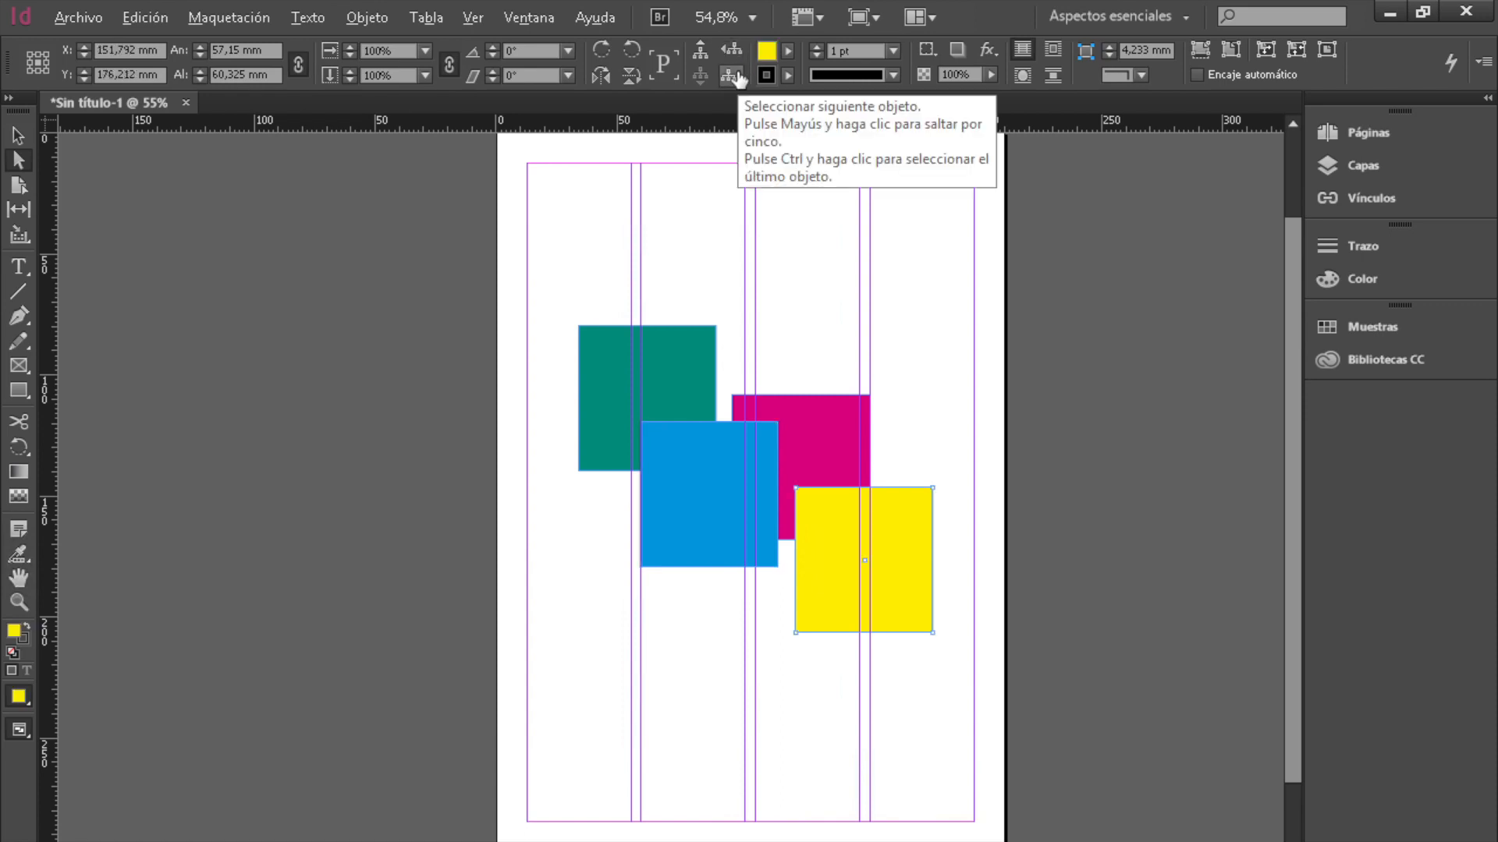
{"action": "left_click", "coordinate": [733, 76]}
{"action": "left_click", "coordinate": [733, 76]}
{"action": "left_click", "coordinate": [733, 76]}
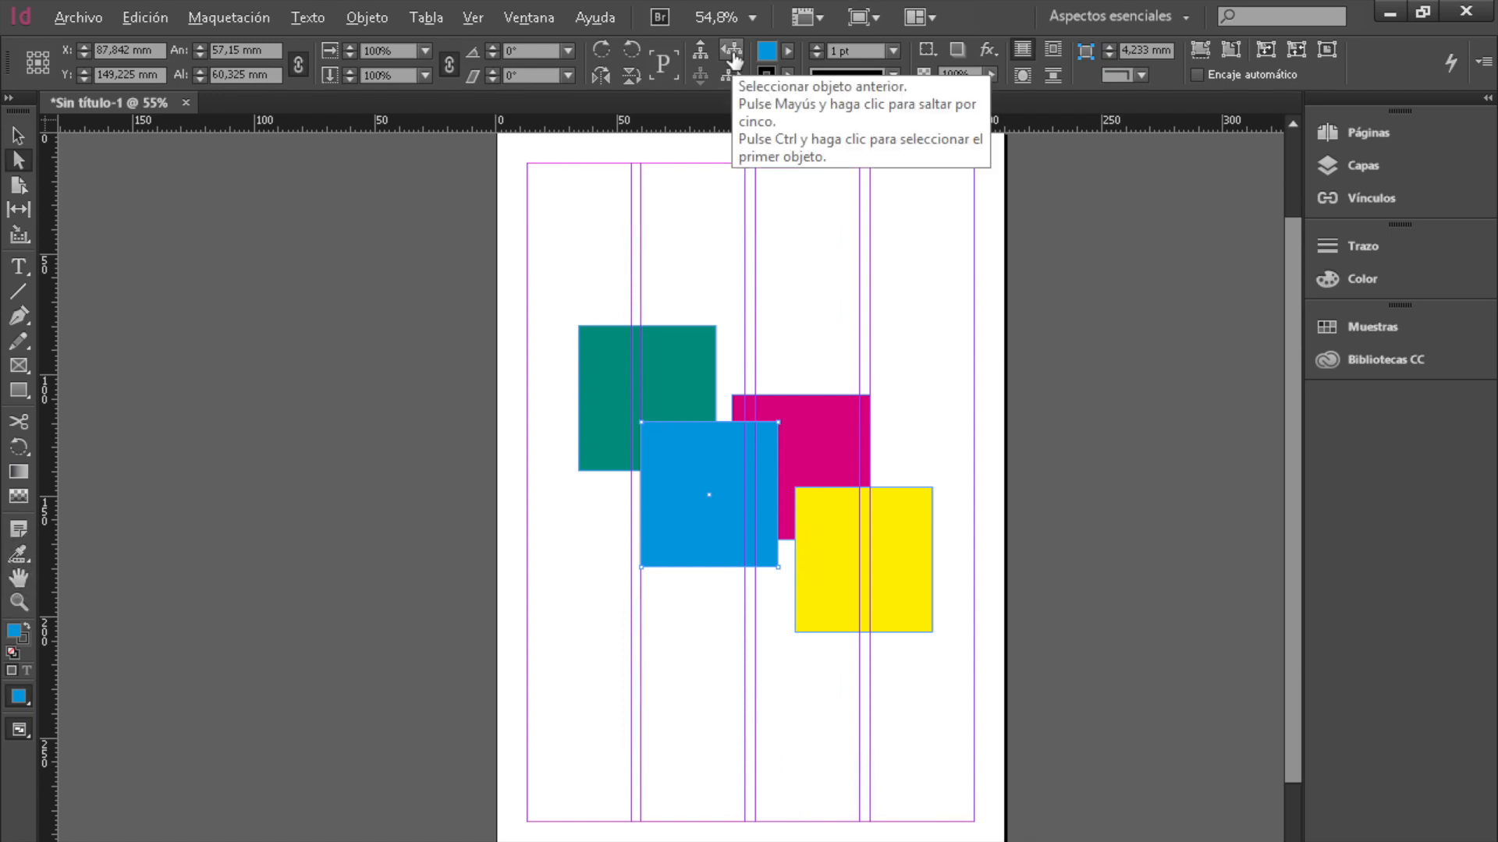
Draw a rectangle about 57 by 67 mm overlapping the green and magenta frames, and fill it with dark yellow.
{"action": "left_click", "coordinate": [18, 391]}
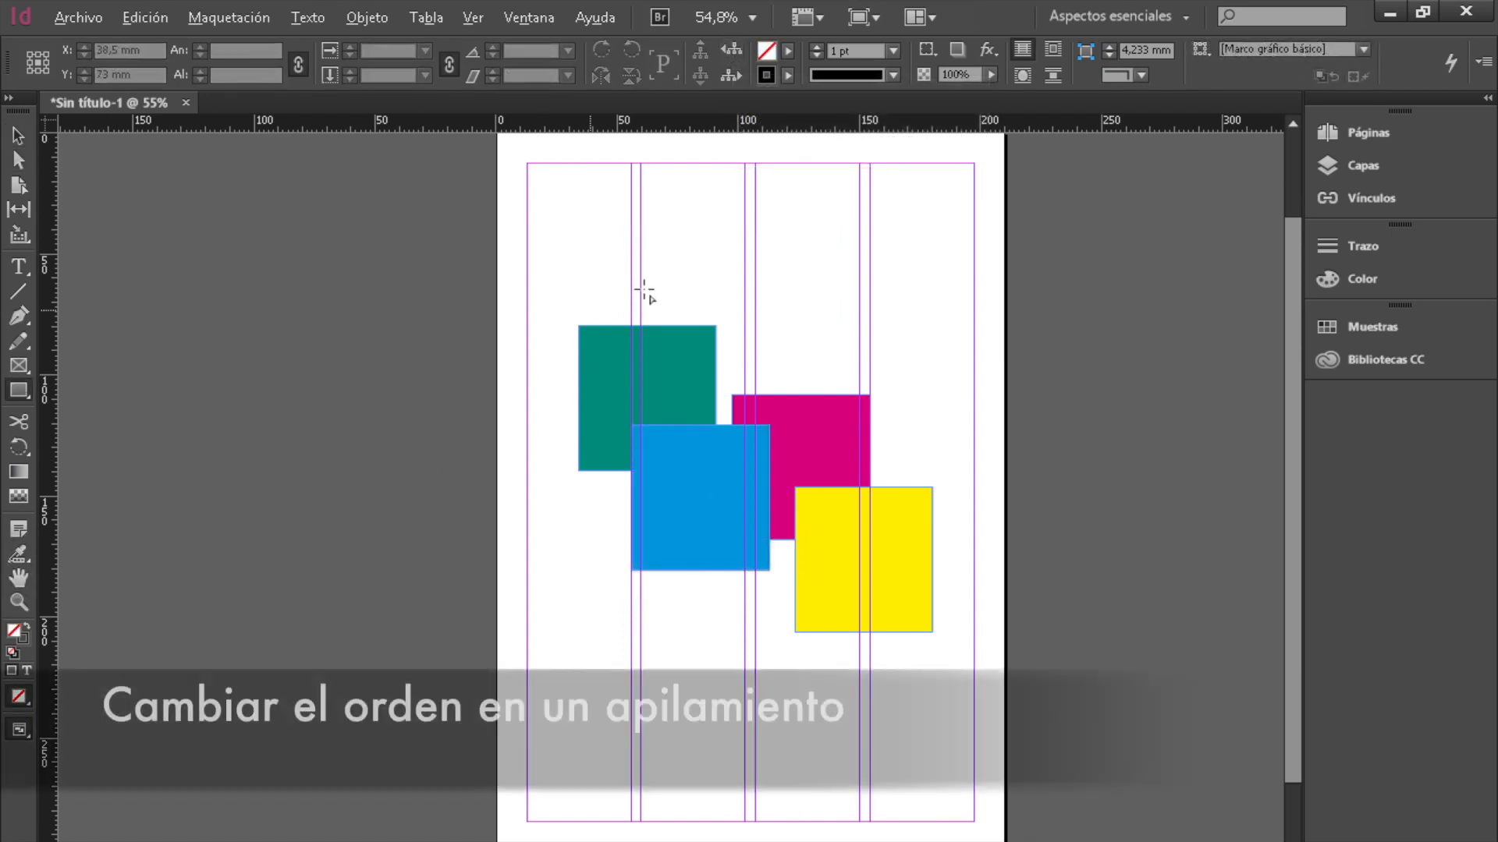
{"action": "left_click_drag", "start_coordinate": [665, 240], "coordinate": [804, 403]}
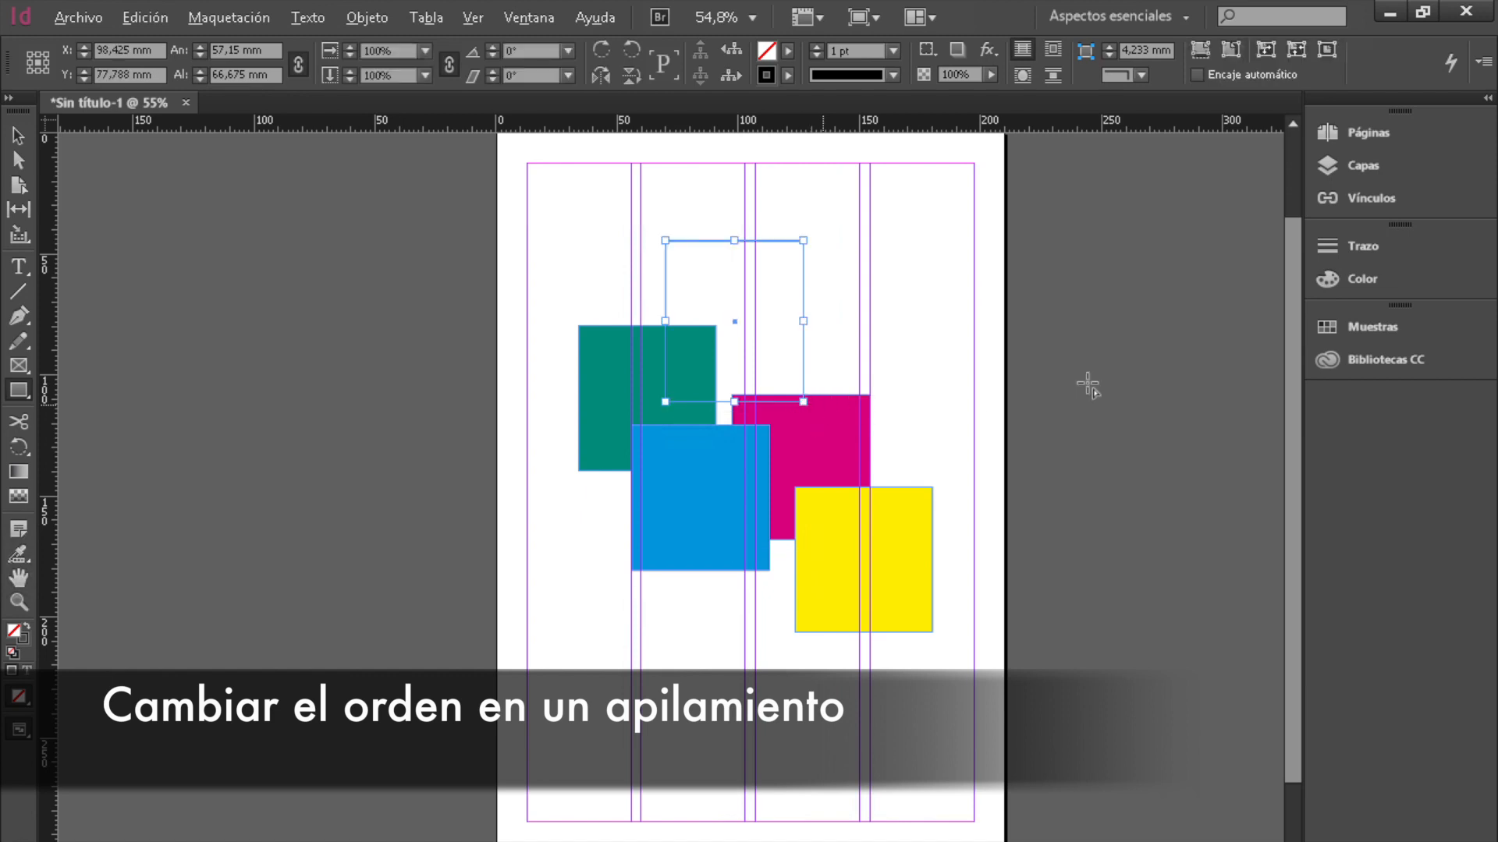
{"action": "left_click", "coordinate": [1347, 281]}
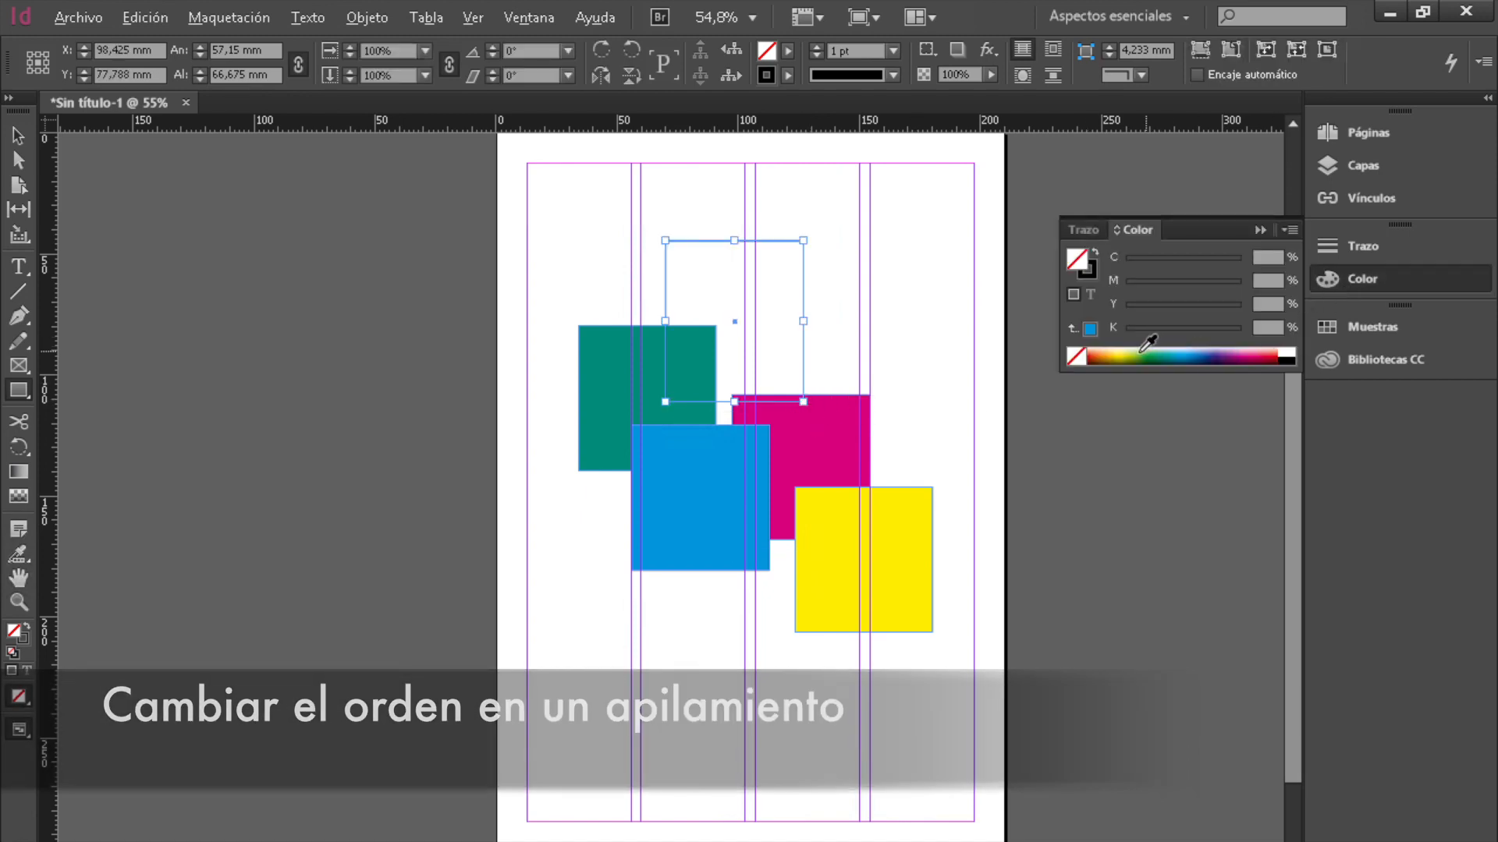
{"action": "left_click", "coordinate": [1100, 359]}
{"action": "left_click", "coordinate": [20, 138]}
{"action": "left_click", "coordinate": [535, 300]}
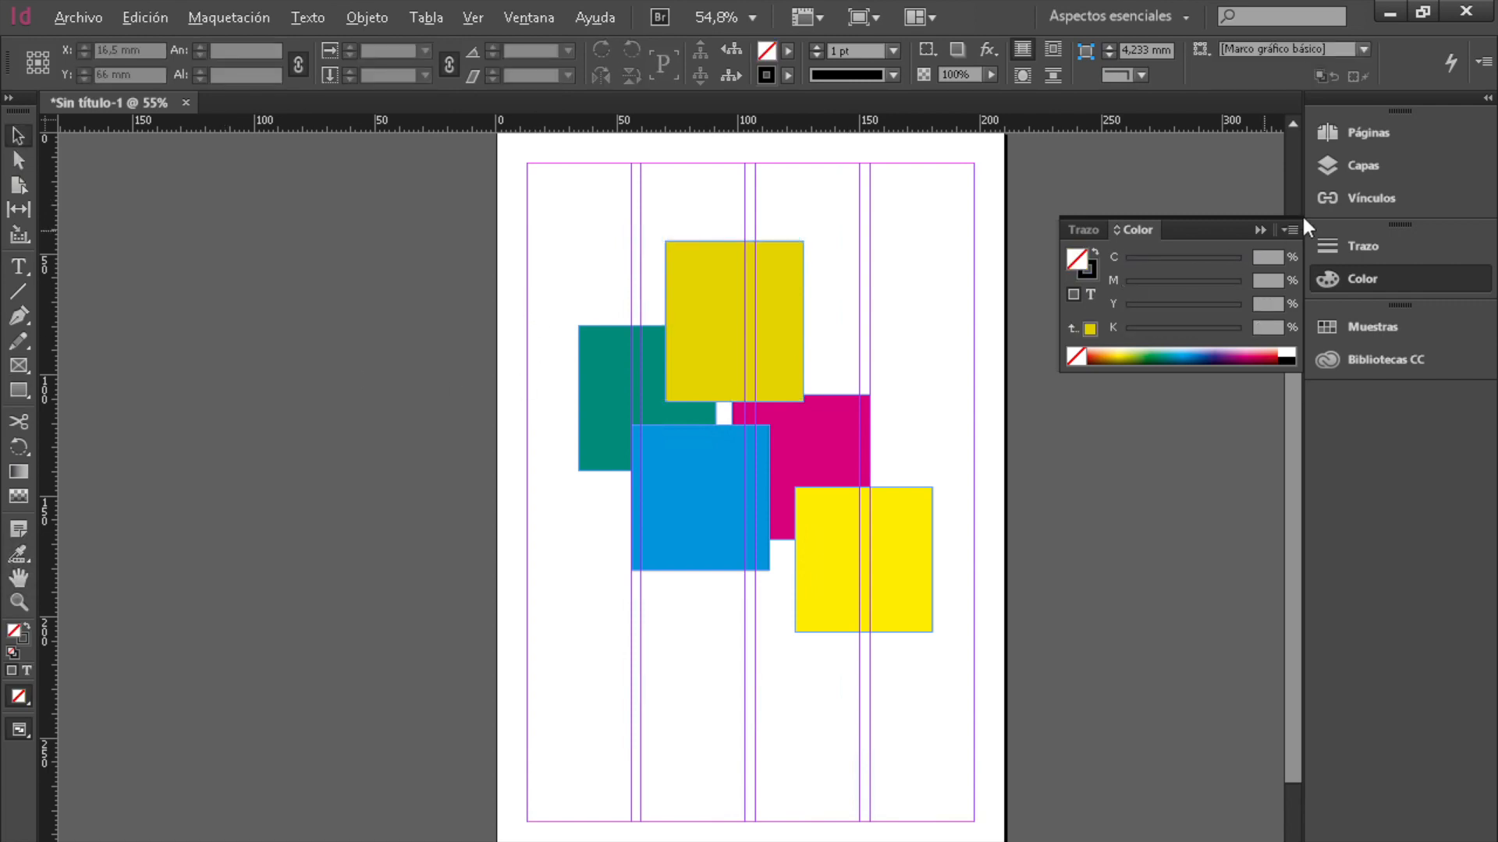
{"action": "left_click", "coordinate": [1260, 230]}
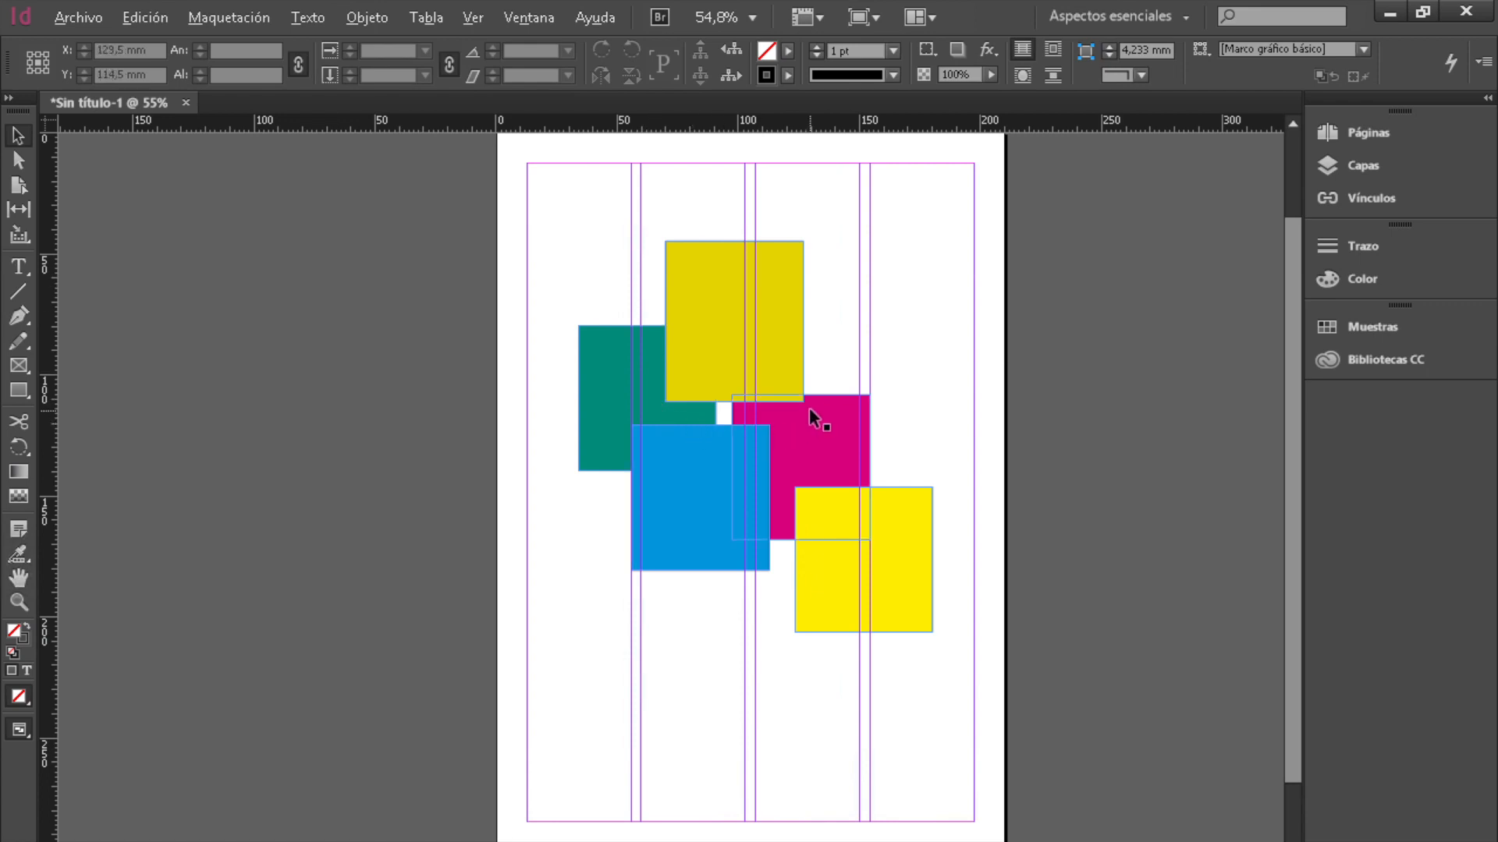
Send the dark yellow rectangle one level backward in the stack.
{"action": "left_click", "coordinate": [784, 373]}
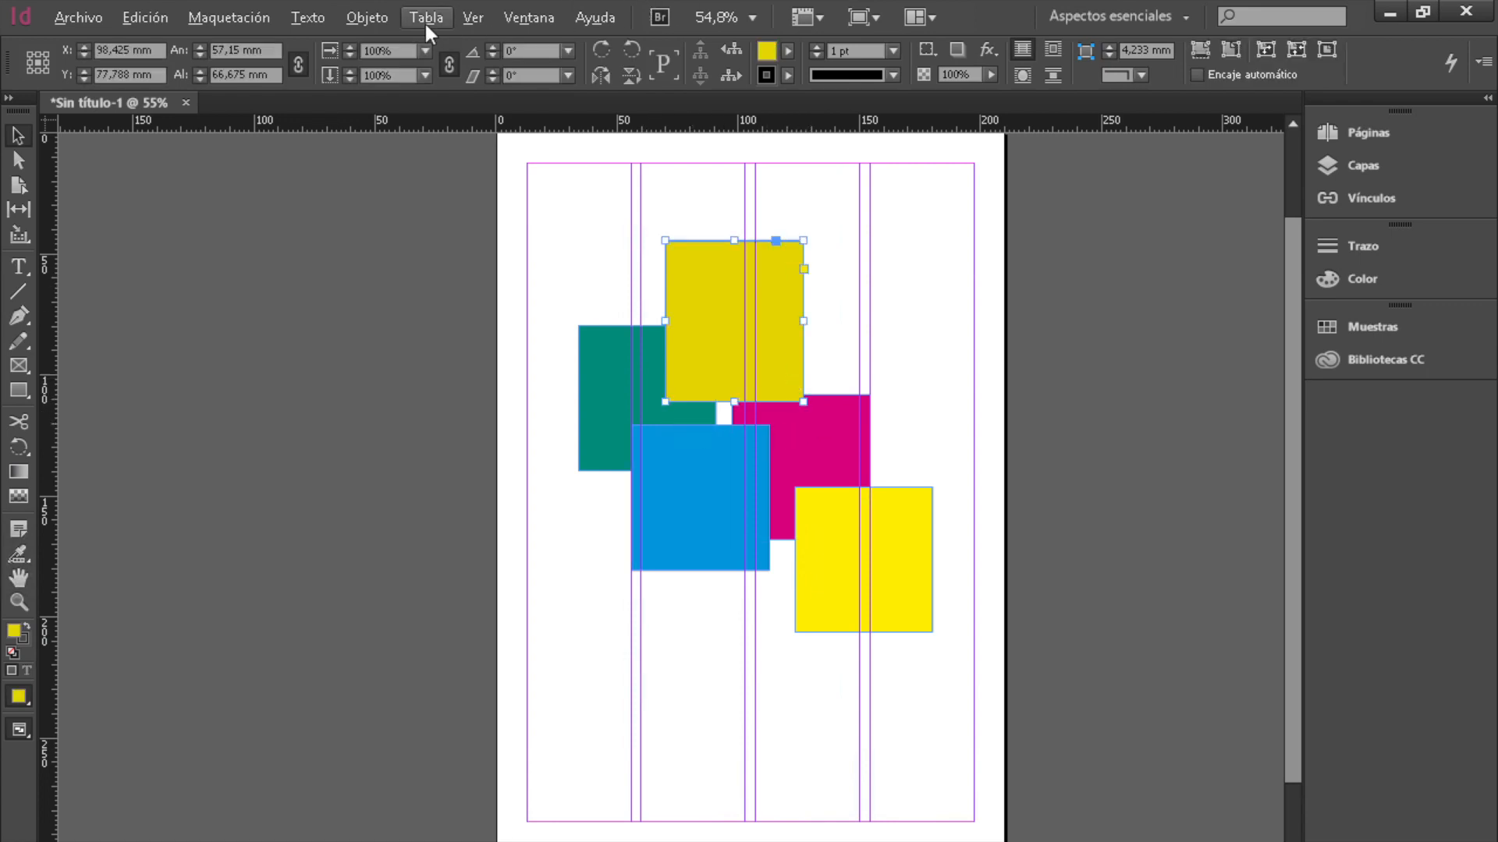
{"action": "left_click", "coordinate": [378, 17]}
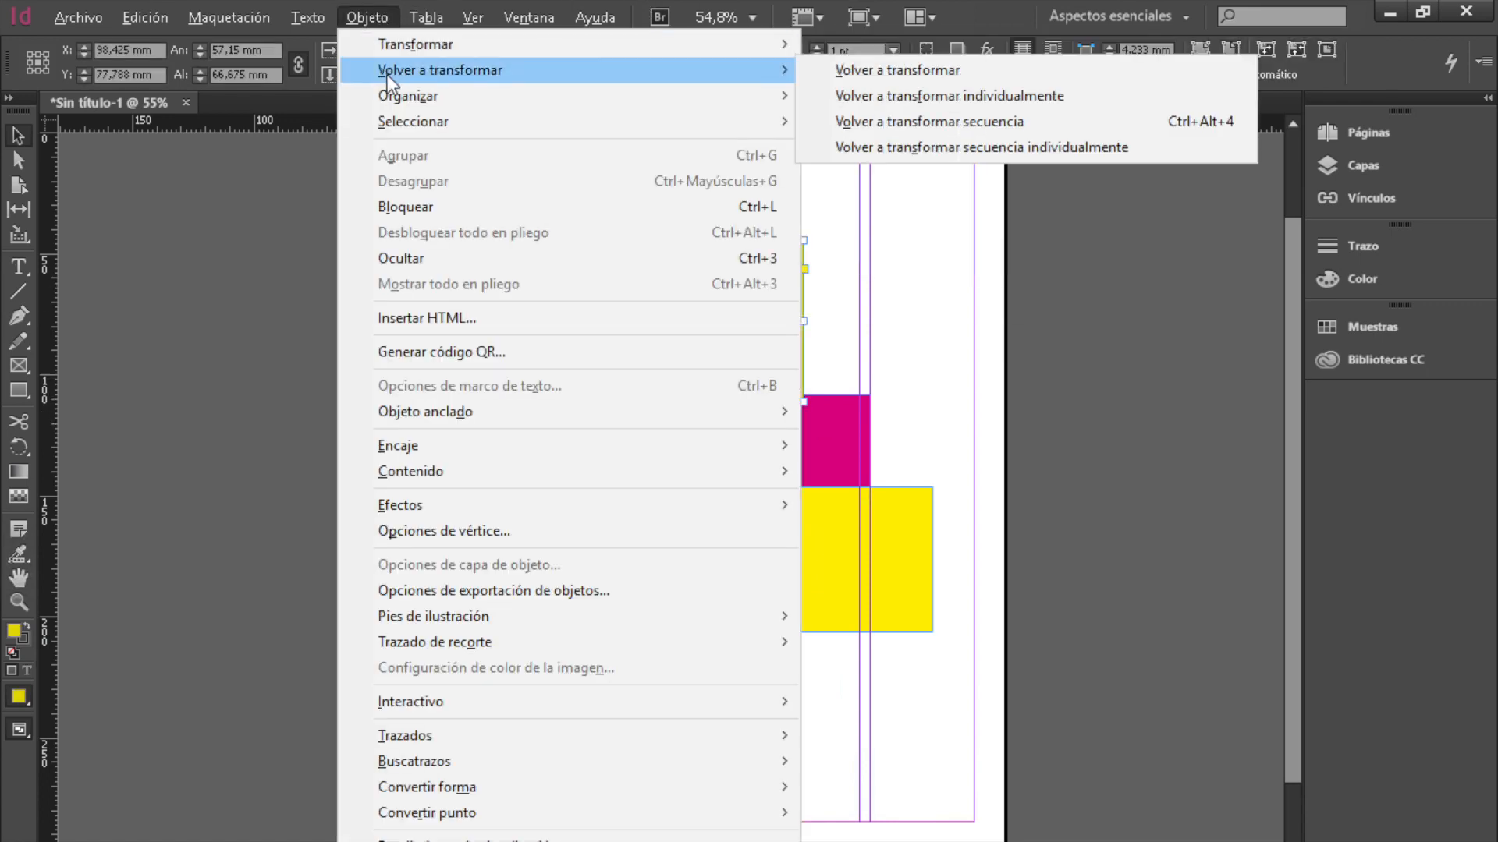
{"action": "mouse_move", "coordinate": [390, 96]}
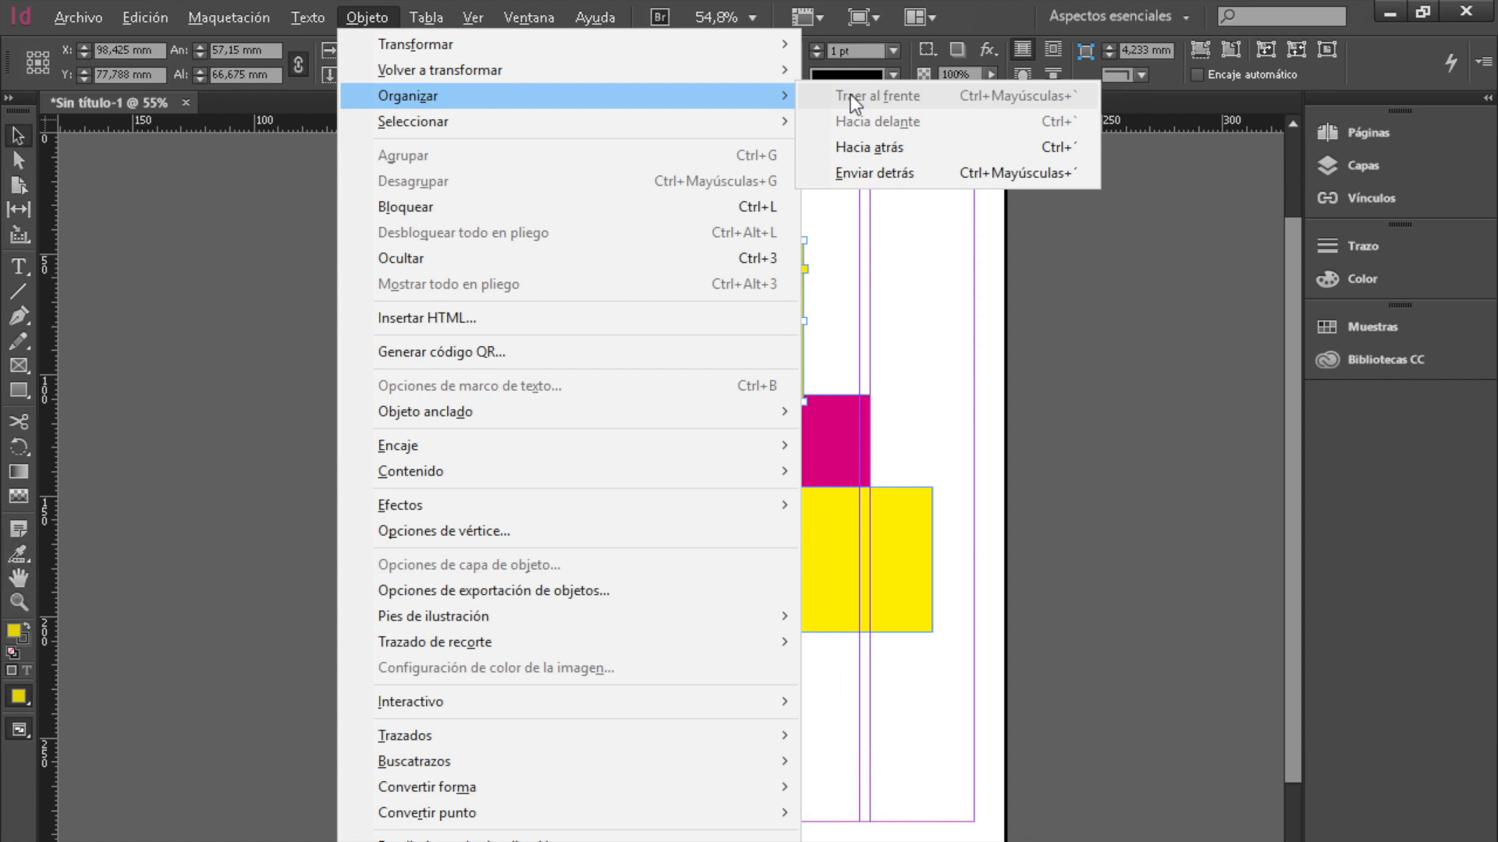
{"action": "left_click", "coordinate": [852, 153]}
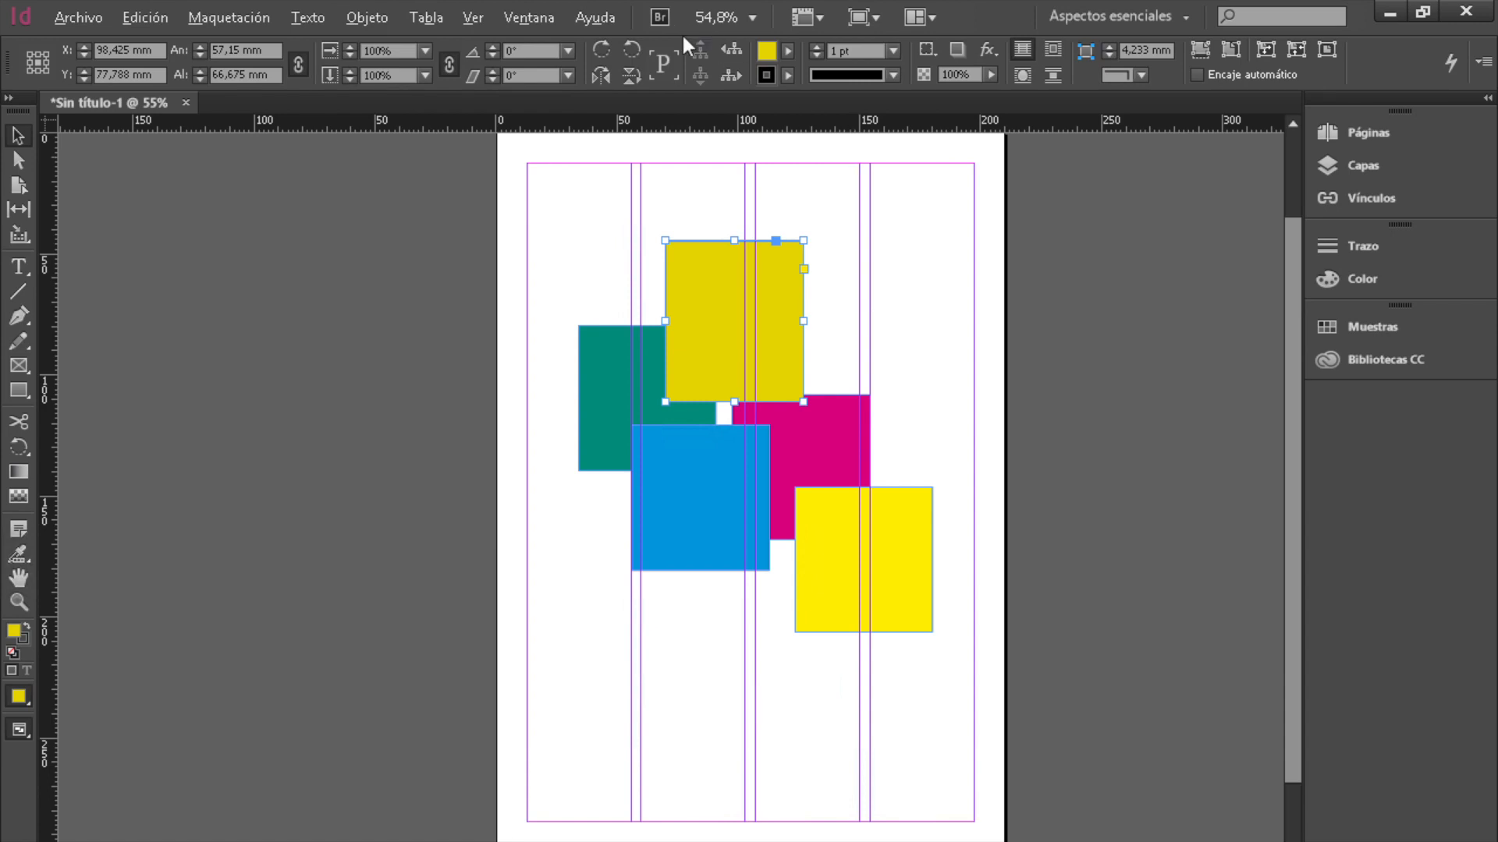
Send the dark yellow rectangle to the very back of the stack.
{"action": "left_click", "coordinate": [367, 17]}
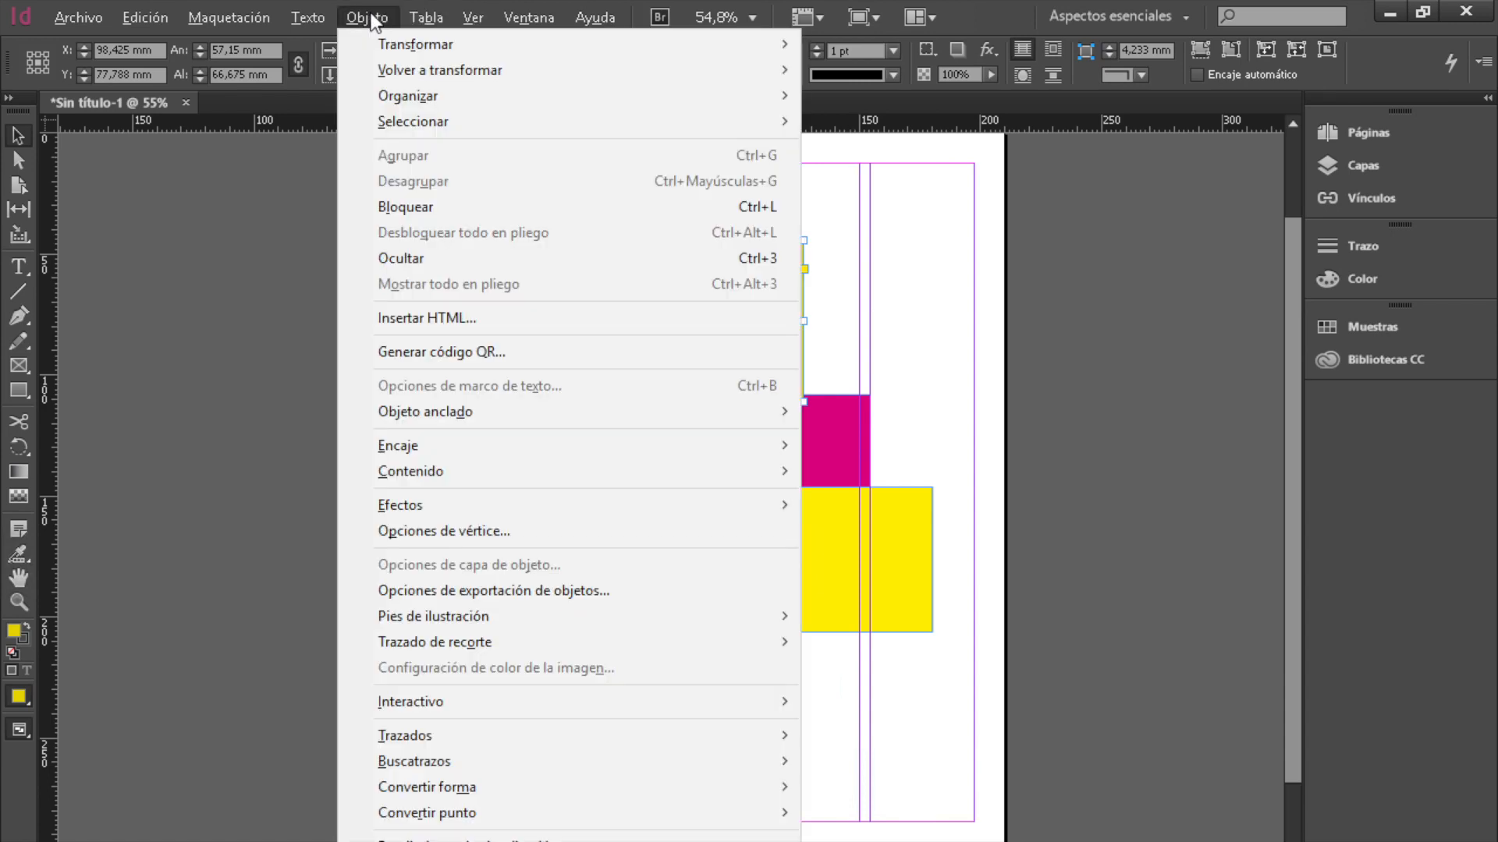
{"action": "mouse_move", "coordinate": [747, 93]}
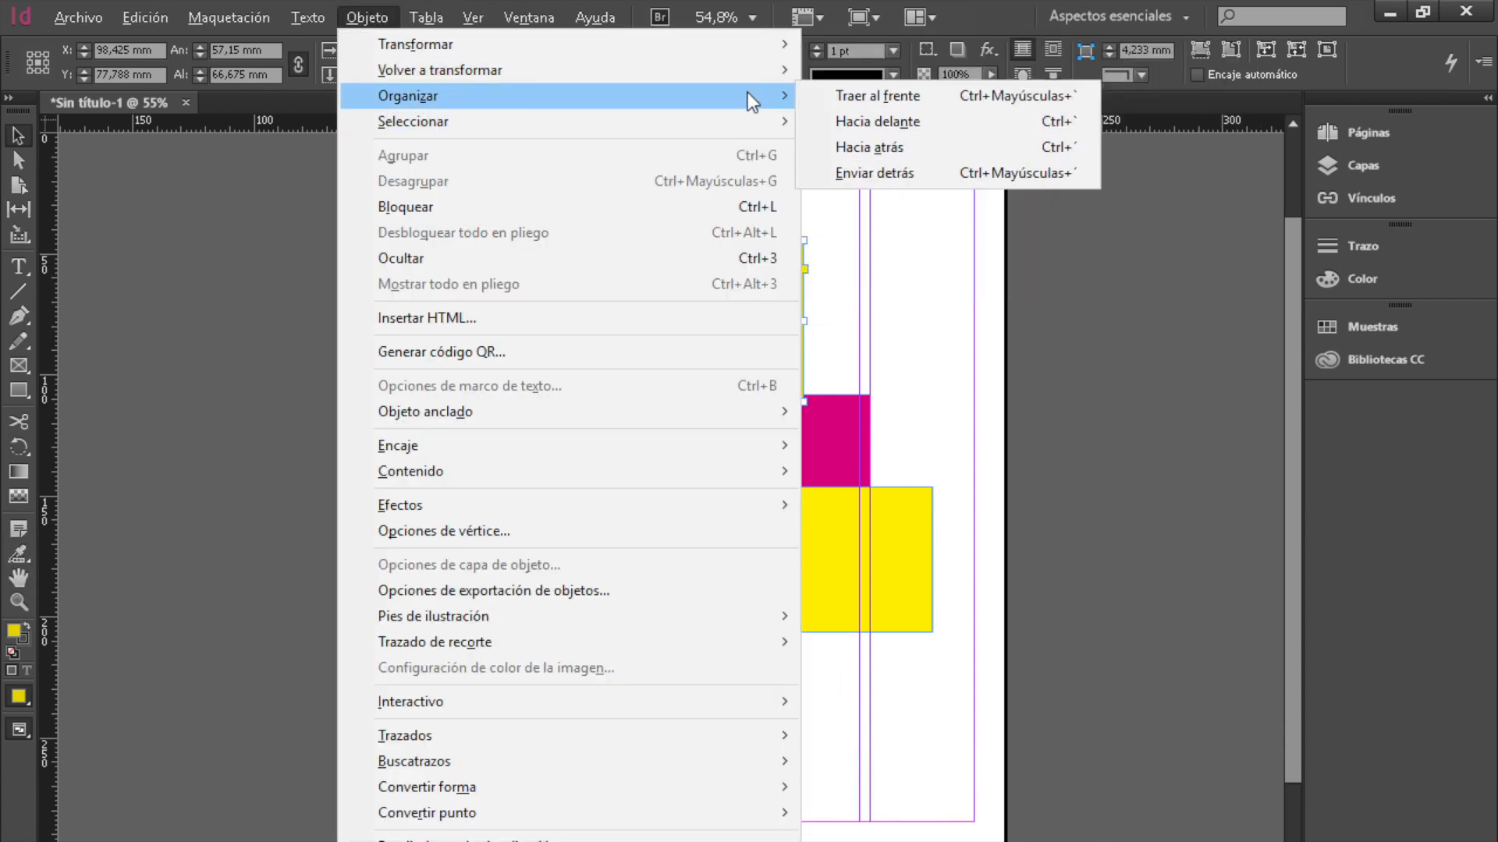
{"action": "left_click", "coordinate": [877, 176]}
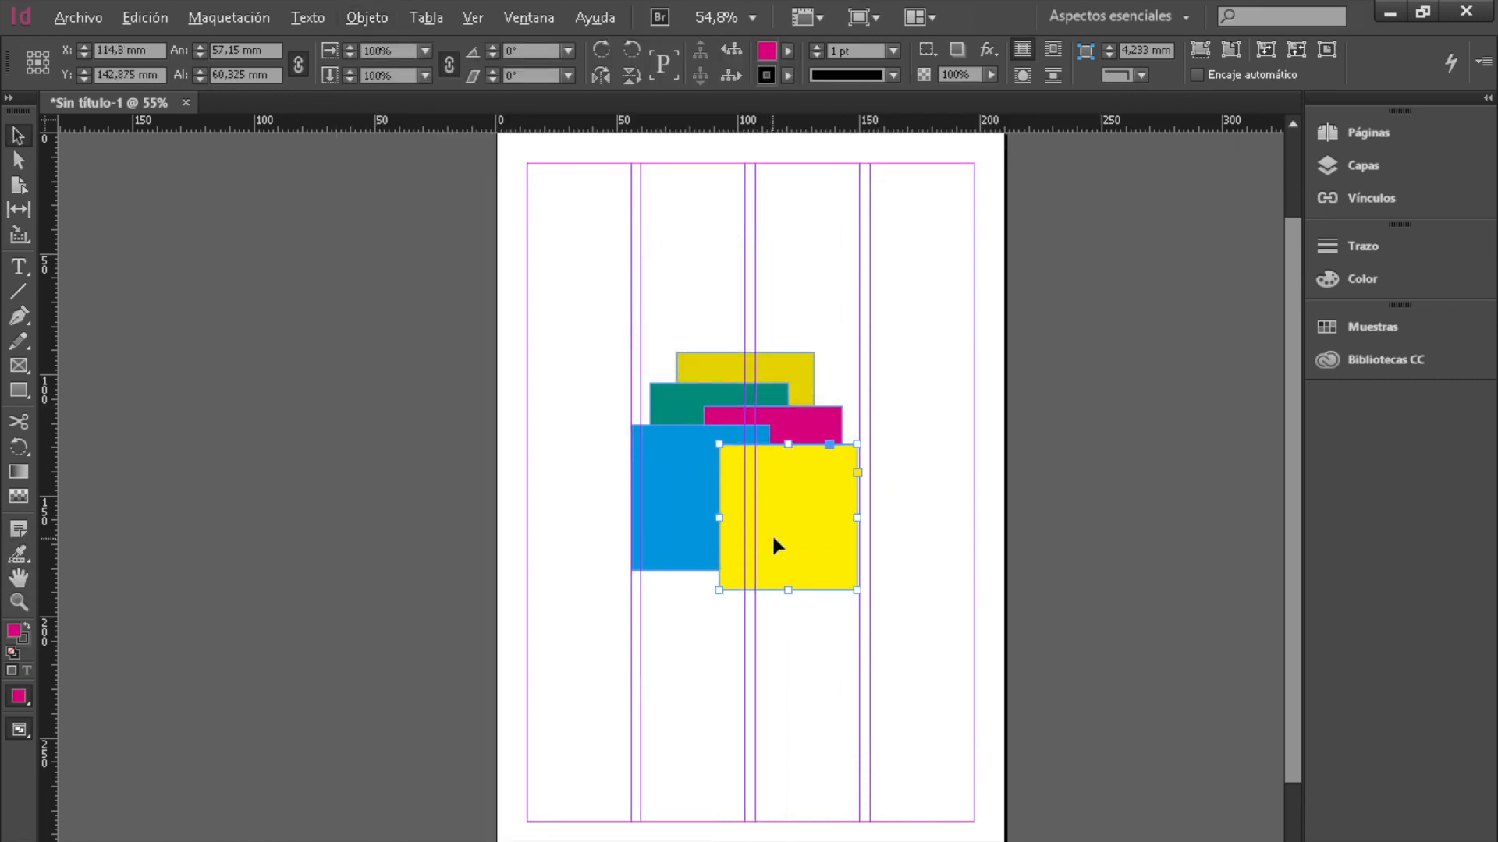
Select down through the overlapping frames beneath the bright yellow one to reach the magenta frame.
{"action": "left_click", "coordinate": [773, 539], "text": "ctrl"}
{"action": "left_click", "coordinate": [773, 539], "text": "ctrl"}
{"action": "left_click", "coordinate": [773, 538], "text": "ctrl"}
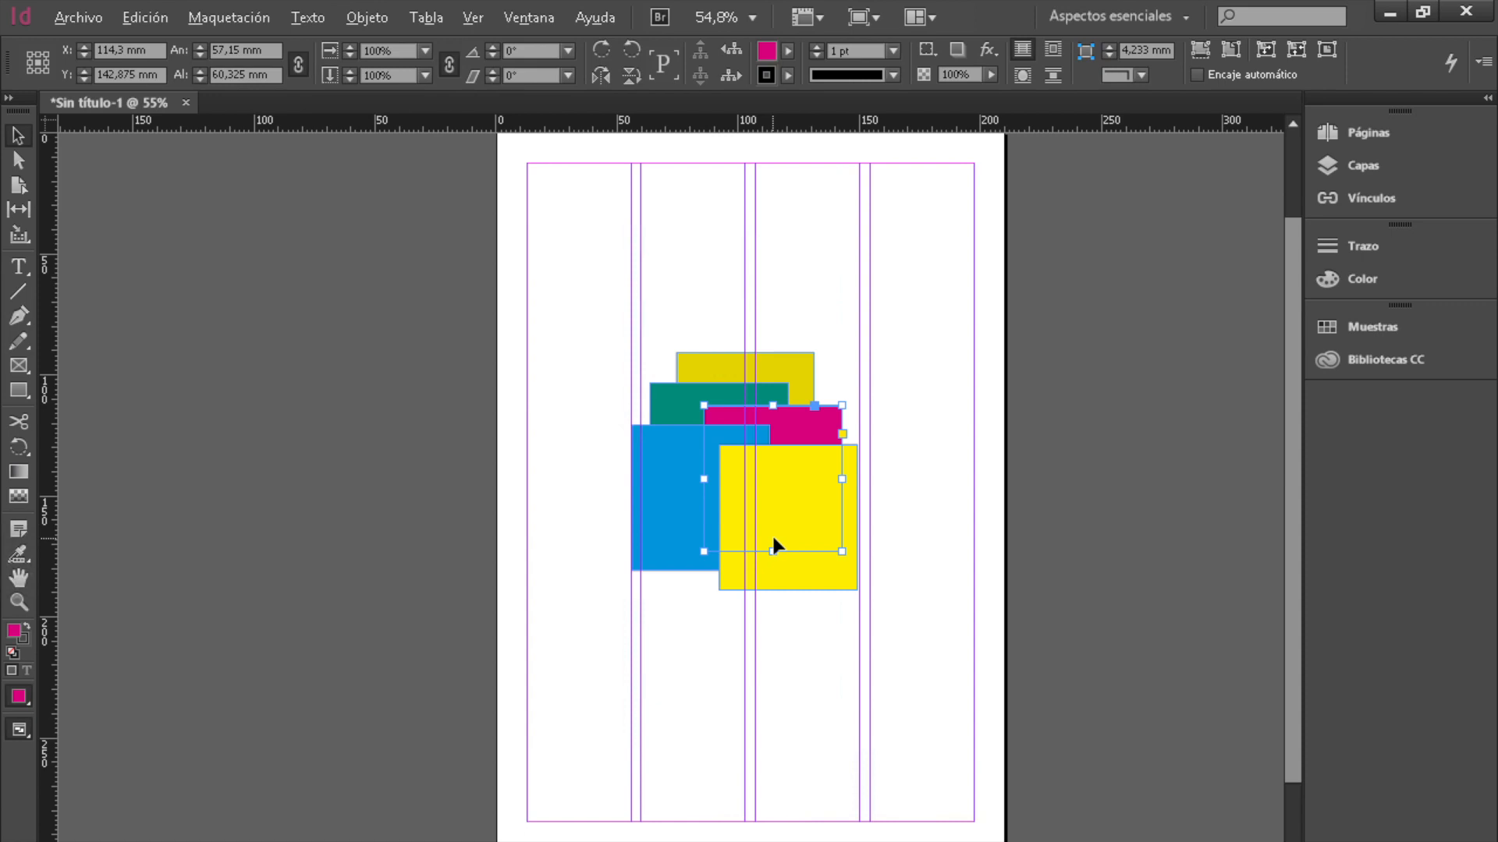
Cycle the selection through the frames stacked beneath the bright yellow one, at the spot where it overlaps the magenta frame.
{"action": "left_click", "coordinate": [773, 539], "text": "ctrl"}
{"action": "left_click", "coordinate": [773, 539], "text": "ctrl"}
{"action": "left_click", "coordinate": [773, 538], "text": "ctrl"}
{"action": "left_click", "coordinate": [773, 538], "text": "ctrl"}
{"action": "left_click", "coordinate": [773, 538], "text": "ctrl"}
Select the blue frame and cycle the selection down to the green frame hidden beneath it.
{"action": "left_click", "coordinate": [667, 525]}
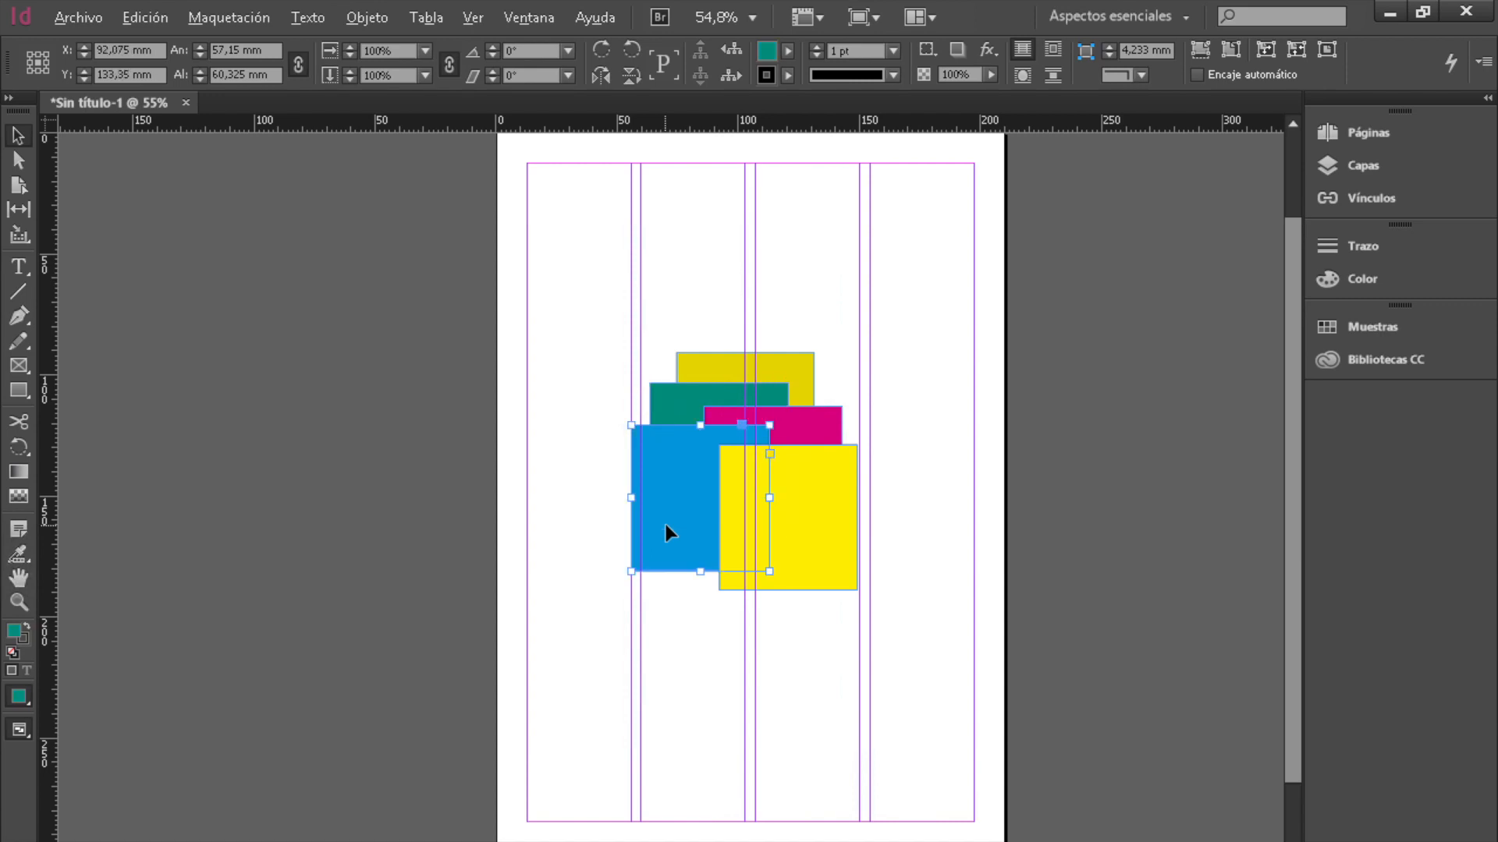
{"action": "left_click", "coordinate": [666, 531], "text": "ctrl"}
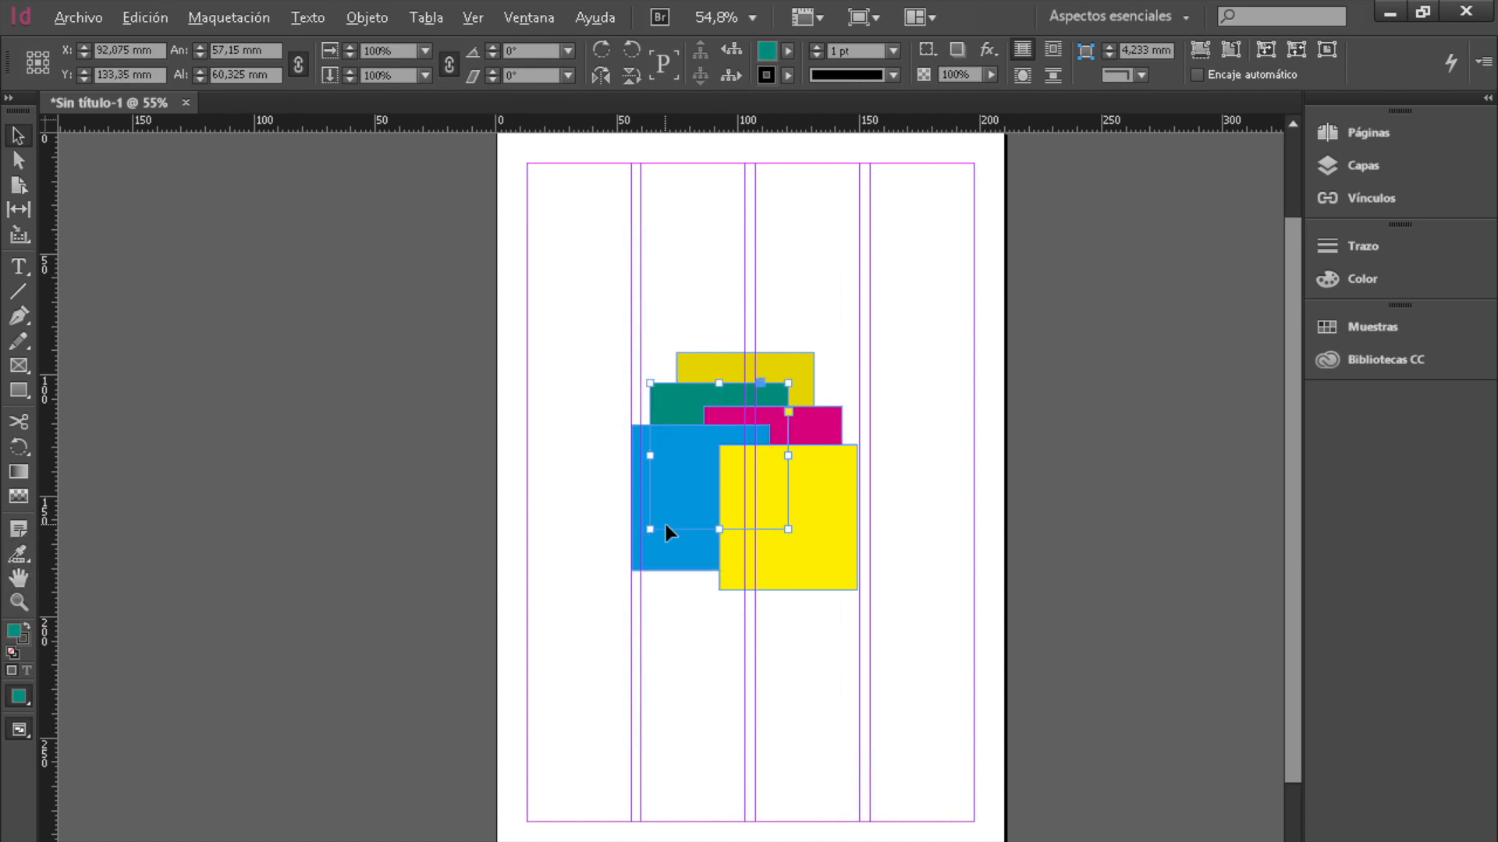
{"action": "left_click", "coordinate": [666, 525], "text": "ctrl"}
{"action": "left_click", "coordinate": [667, 524], "text": "ctrl"}
{"action": "left_click", "coordinate": [666, 524], "text": "ctrl"}
{"action": "left_click", "coordinate": [666, 524], "text": "ctrl"}
{"action": "left_click", "coordinate": [666, 524], "text": "ctrl"}
Select down through the stack where all five frames overlap until the dark yellow frame is reached, and end by leaving the stack selection.
{"action": "left_click", "coordinate": [773, 446]}
{"action": "left_click", "coordinate": [765, 446], "text": "ctrl"}
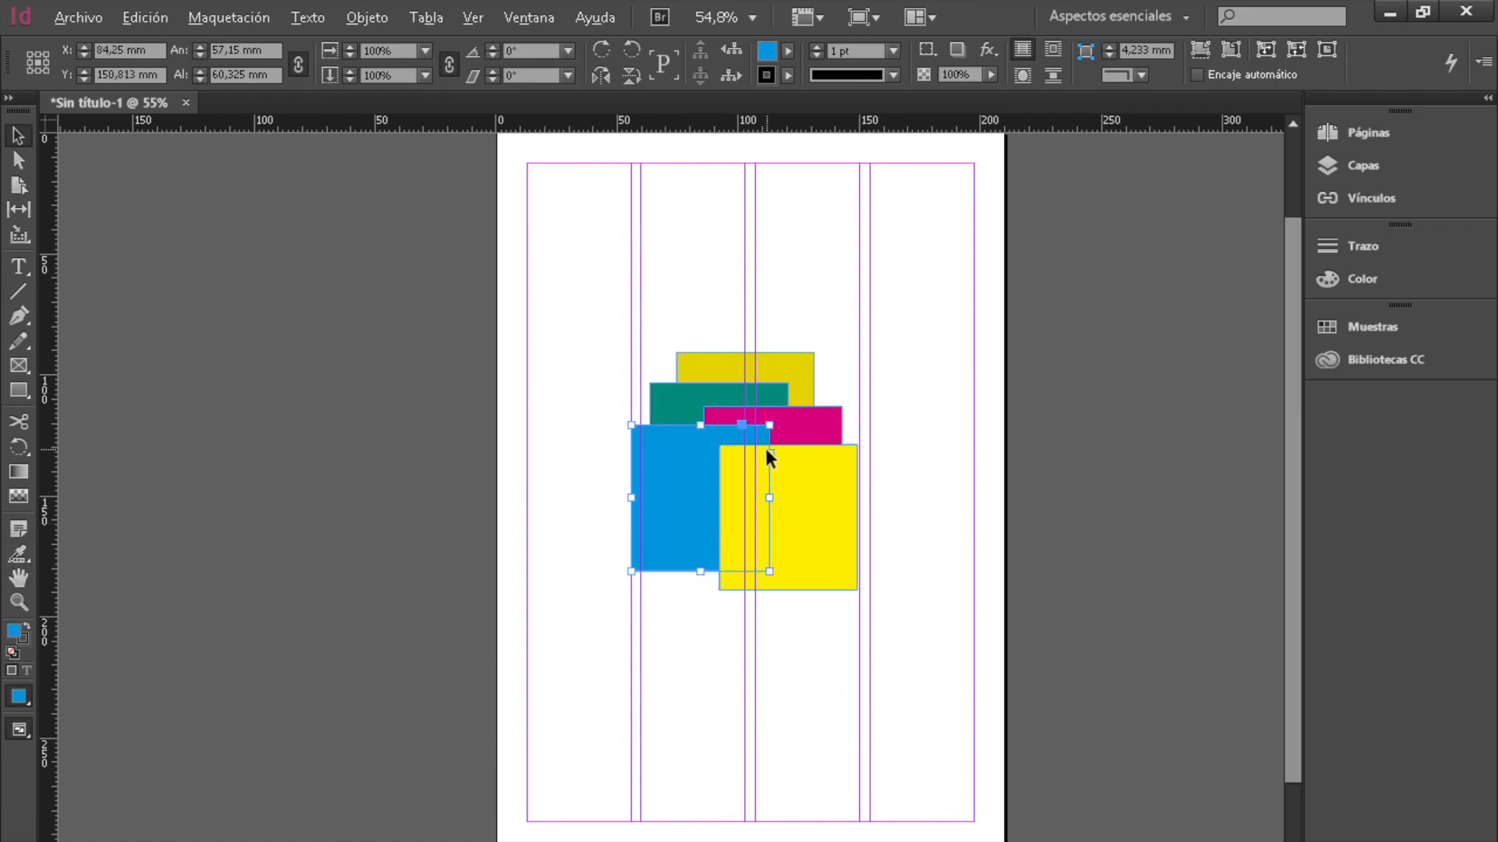
{"action": "left_click", "coordinate": [764, 446], "text": "ctrl"}
{"action": "left_click", "coordinate": [764, 447], "text": "ctrl"}
{"action": "left_click", "coordinate": [764, 446], "text": "ctrl"}
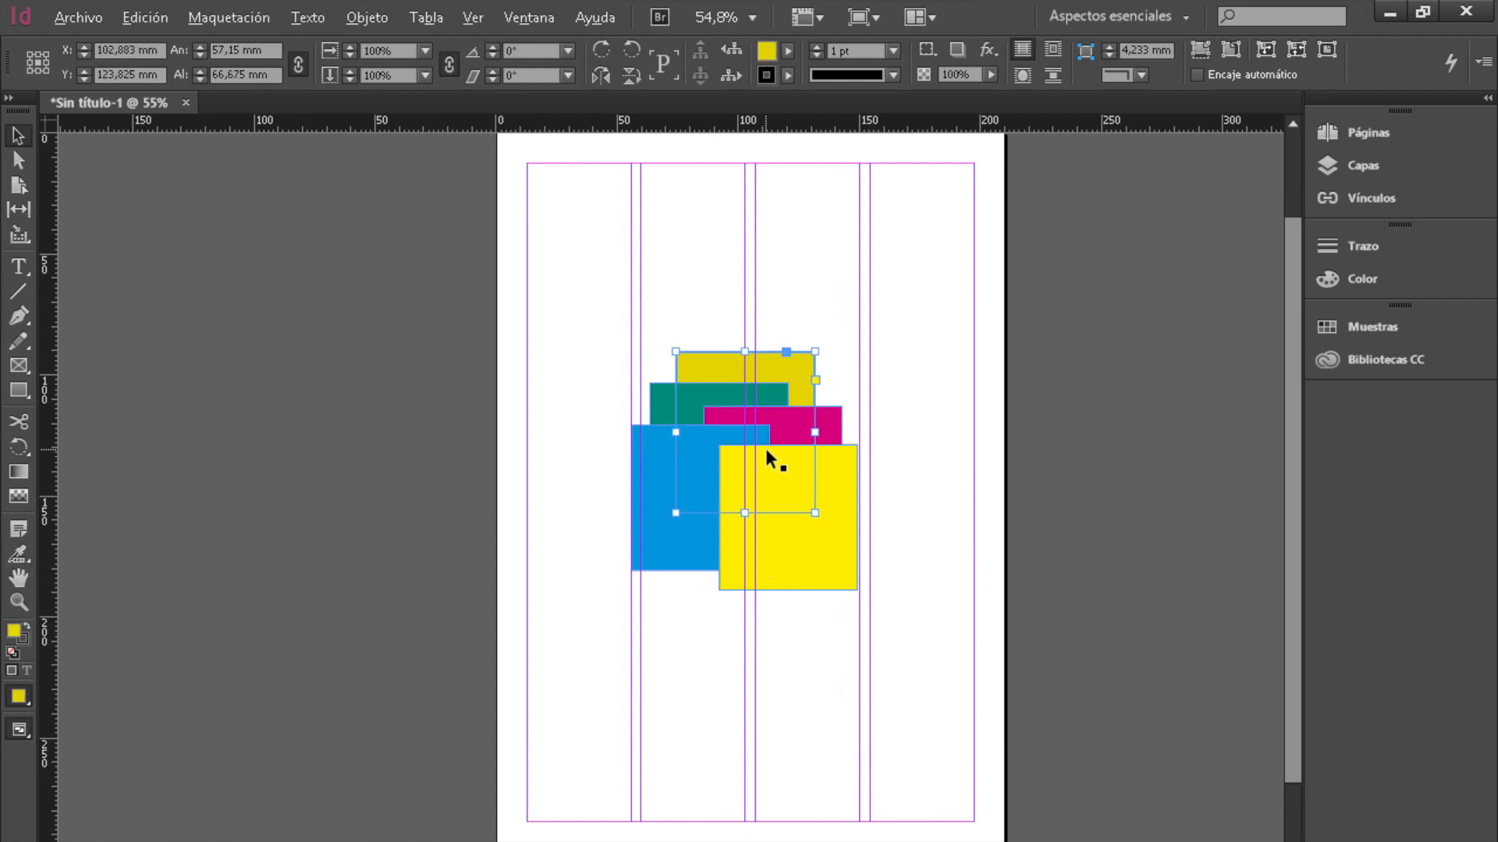
{"action": "left_click", "coordinate": [789, 623]}
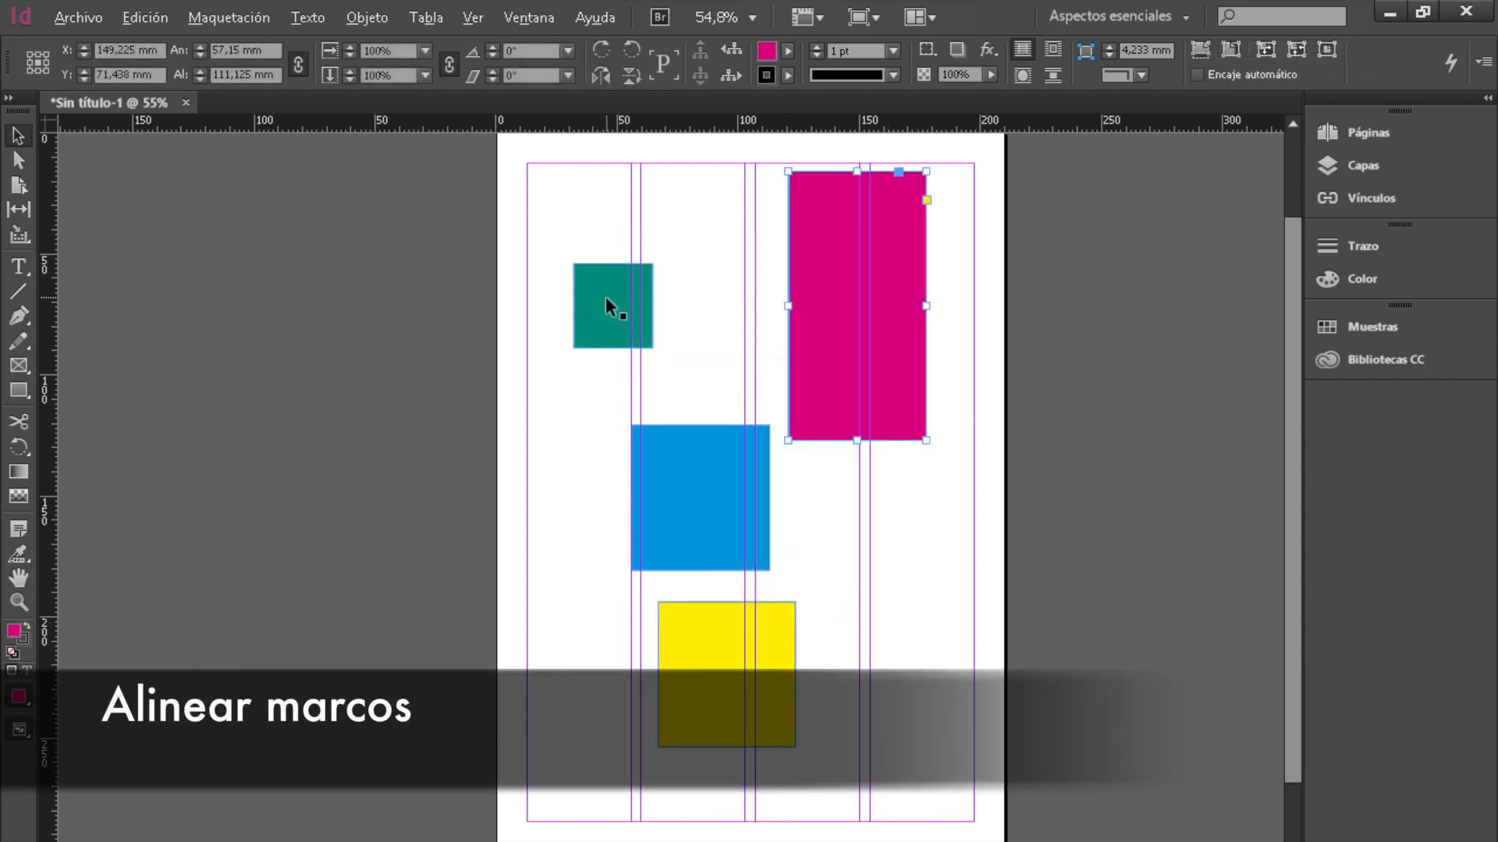
Select the magenta, green, blue and yellow frames together and display the Align controls beside them, clear of most of the page.
{"action": "left_click", "coordinate": [606, 300], "text": "shift"}
{"action": "left_click", "coordinate": [722, 503], "text": "shift"}
{"action": "left_click", "coordinate": [766, 680], "text": "shift"}
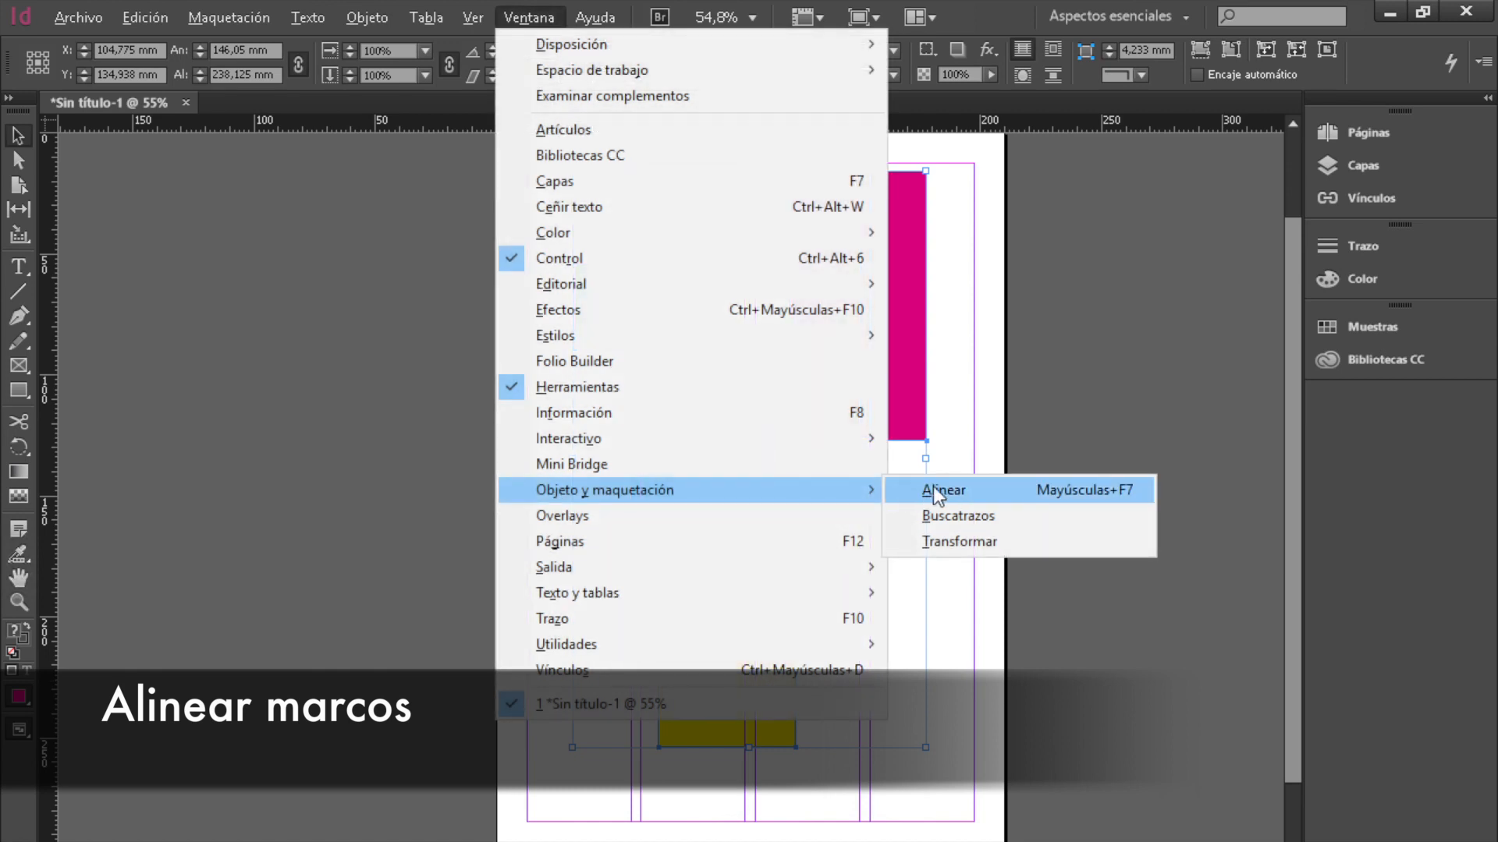
{"action": "left_click", "coordinate": [934, 486]}
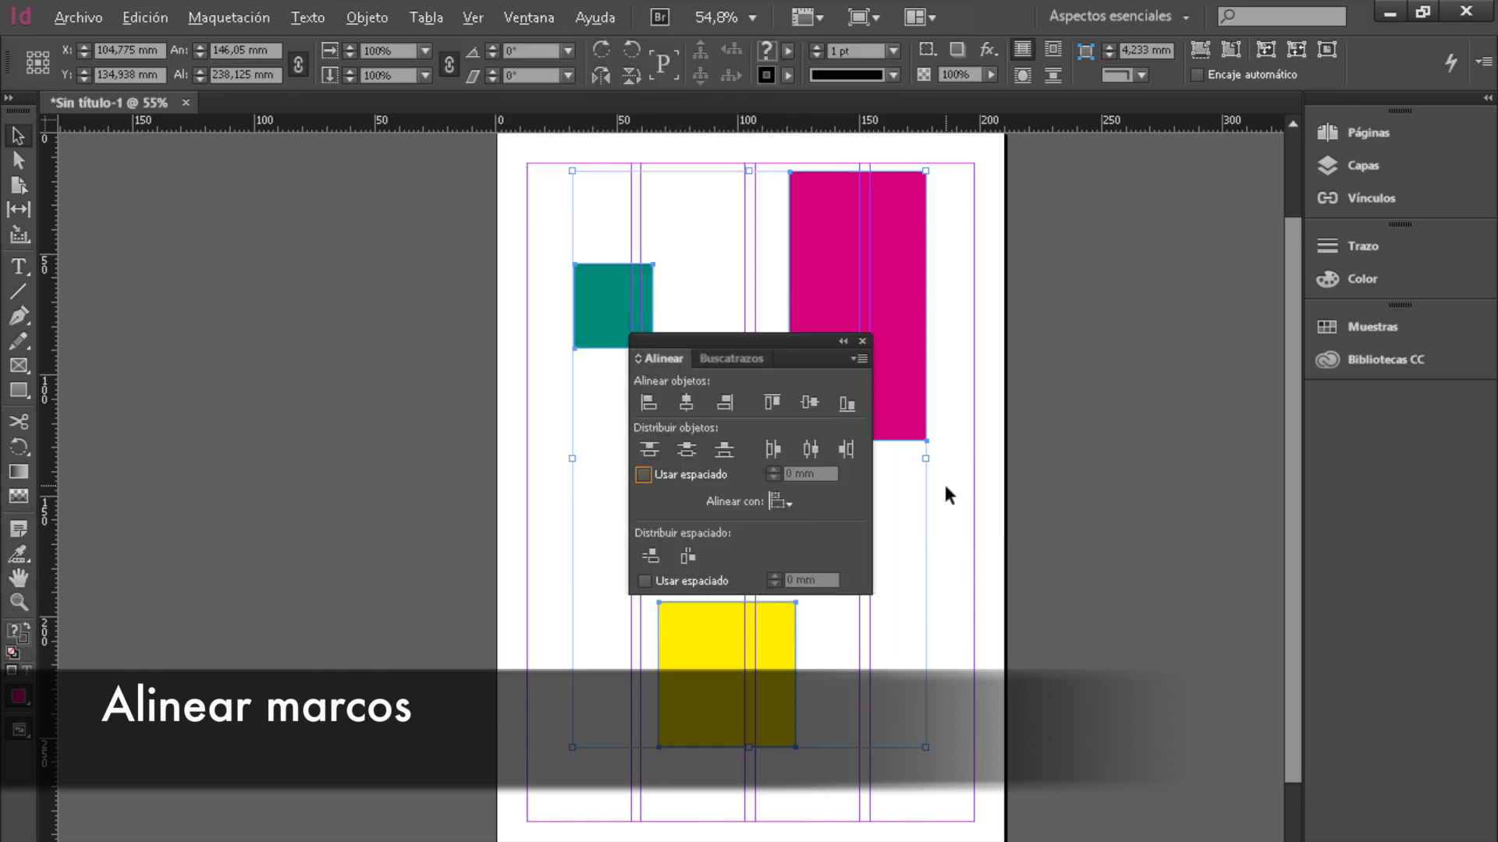
{"action": "left_click_drag", "start_coordinate": [819, 340], "coordinate": [1117, 376]}
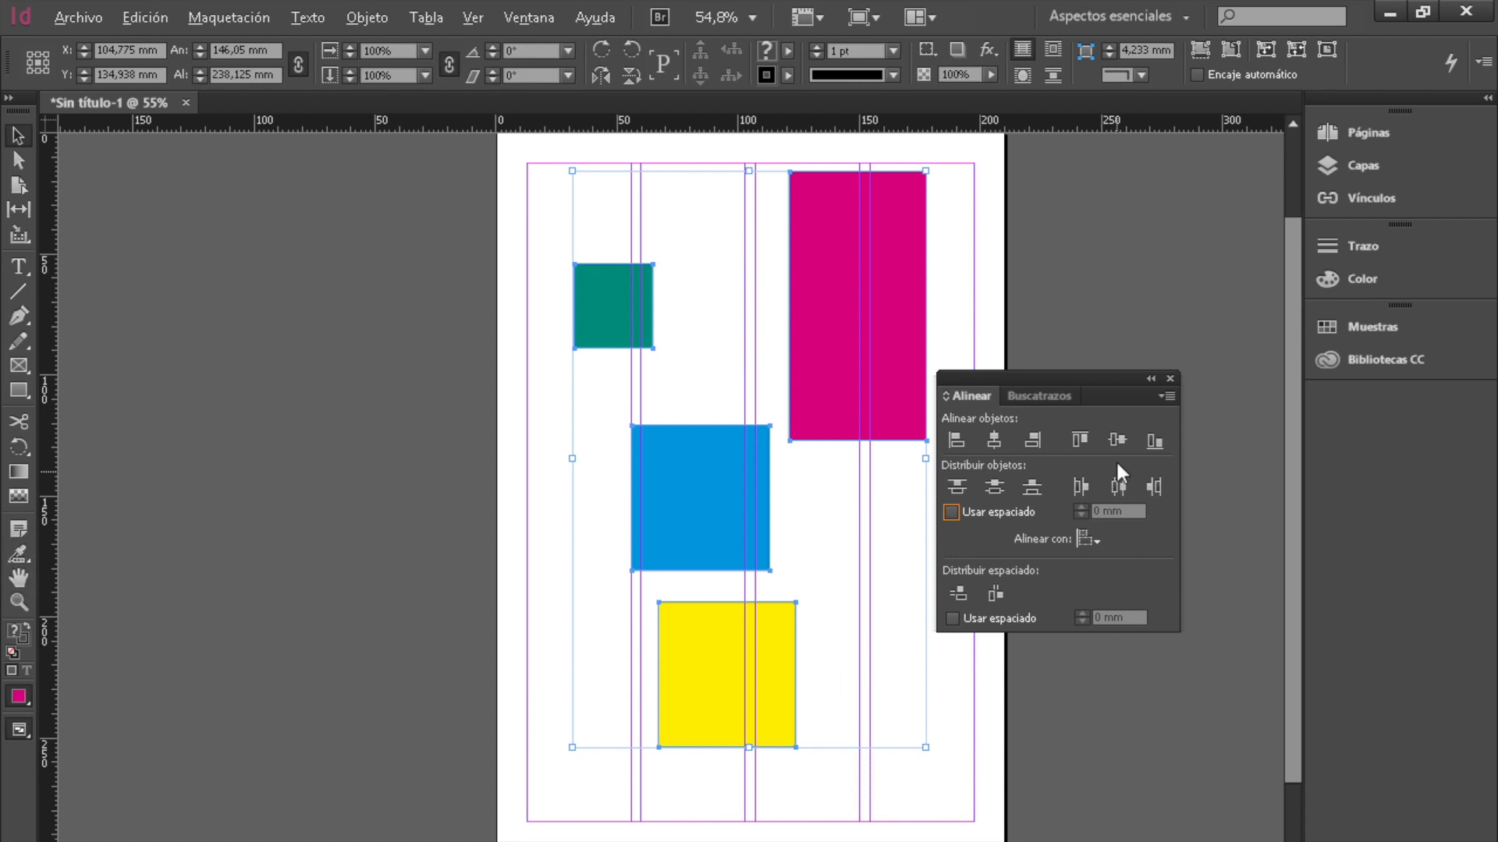
Try aligning the four frames' left edges and horizontal centres relative to the selection, and undo back to the original layout.
{"action": "left_click", "coordinate": [1091, 537]}
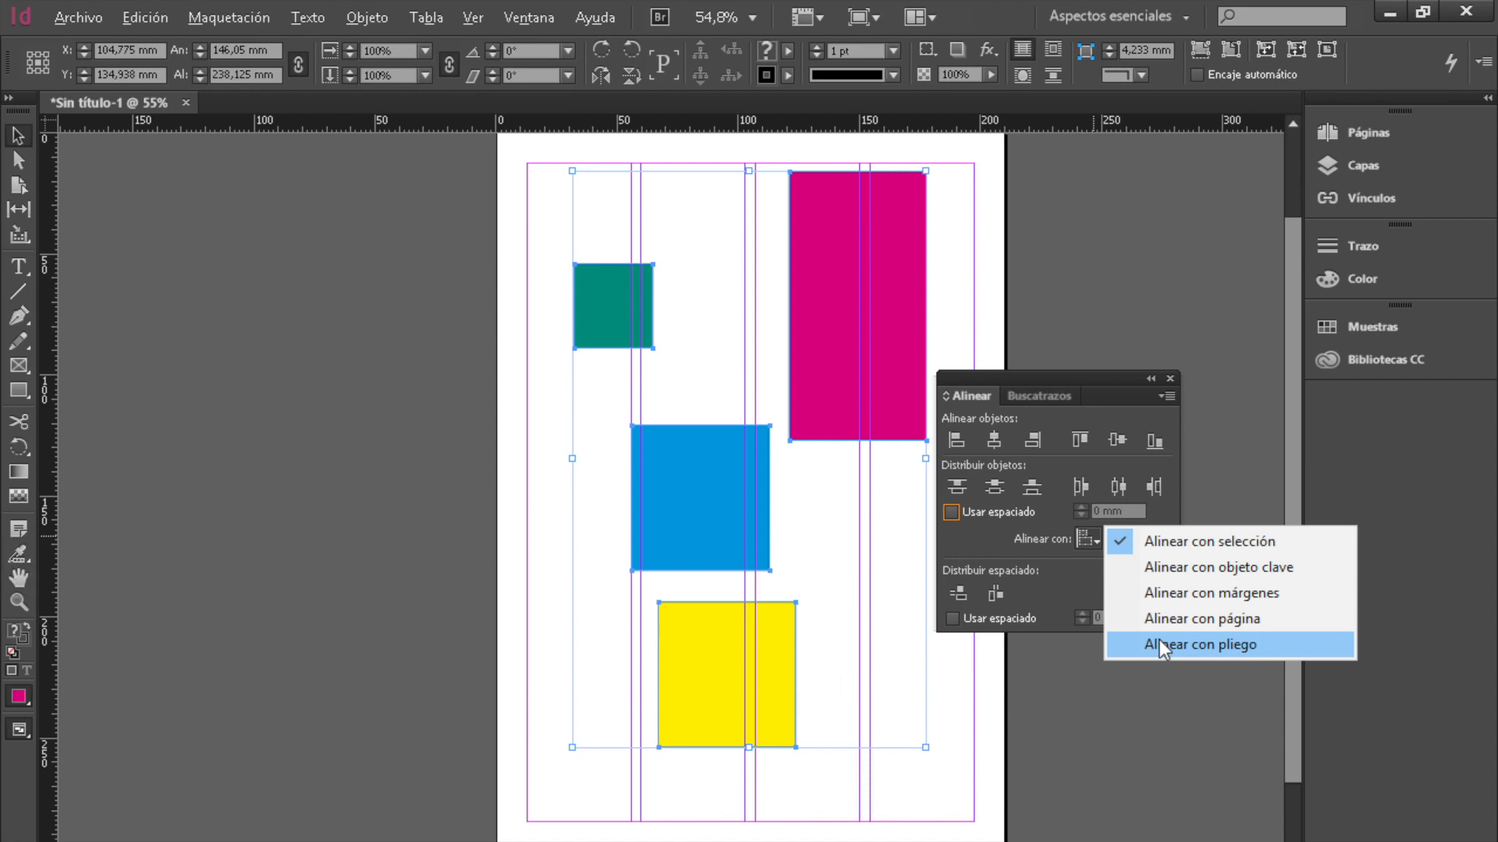
{"action": "left_click", "coordinate": [956, 440]}
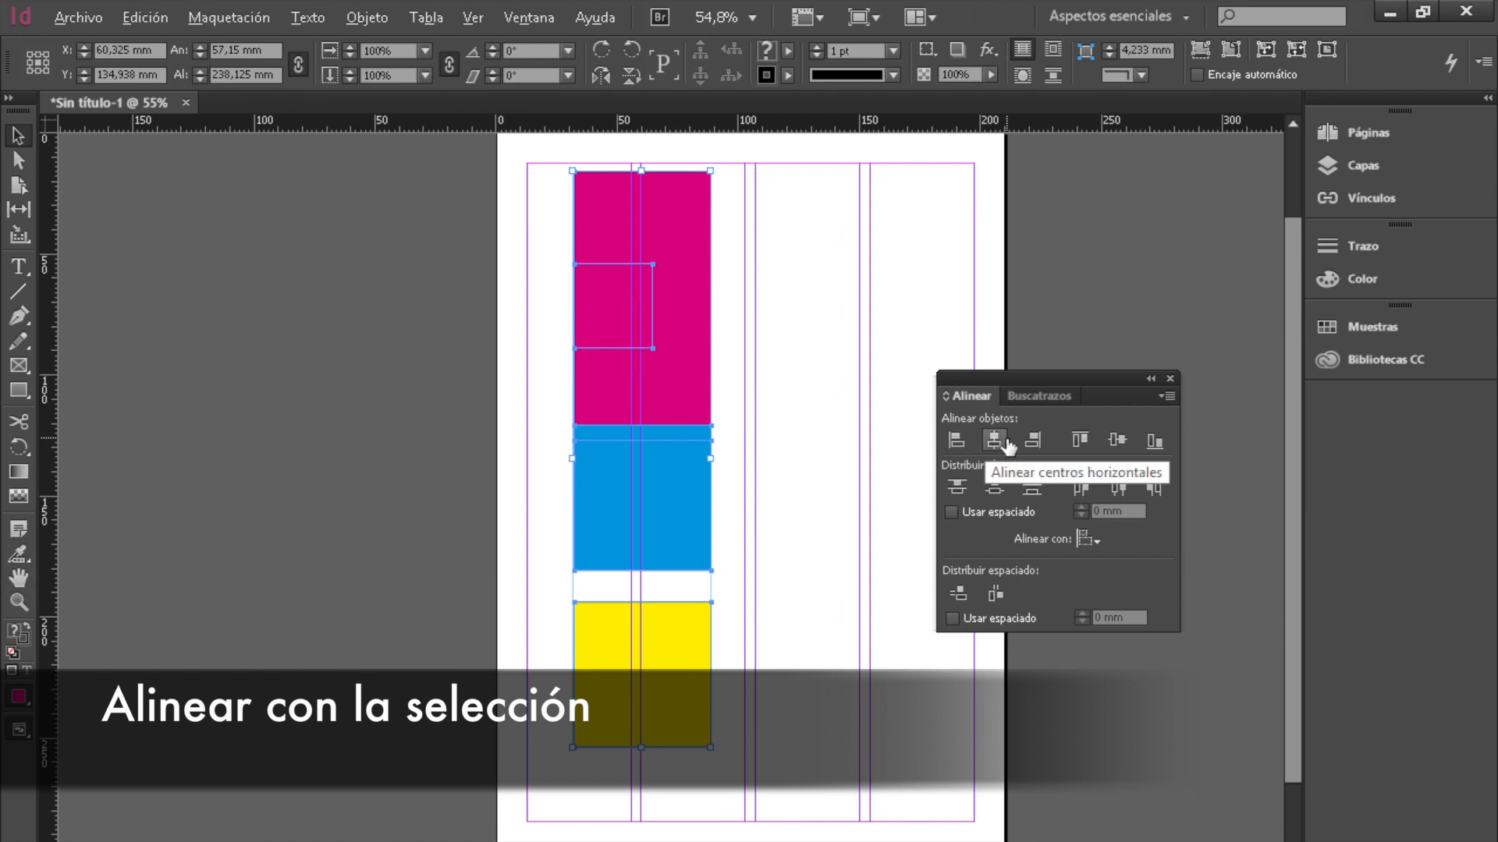
{"action": "left_click", "coordinate": [996, 441]}
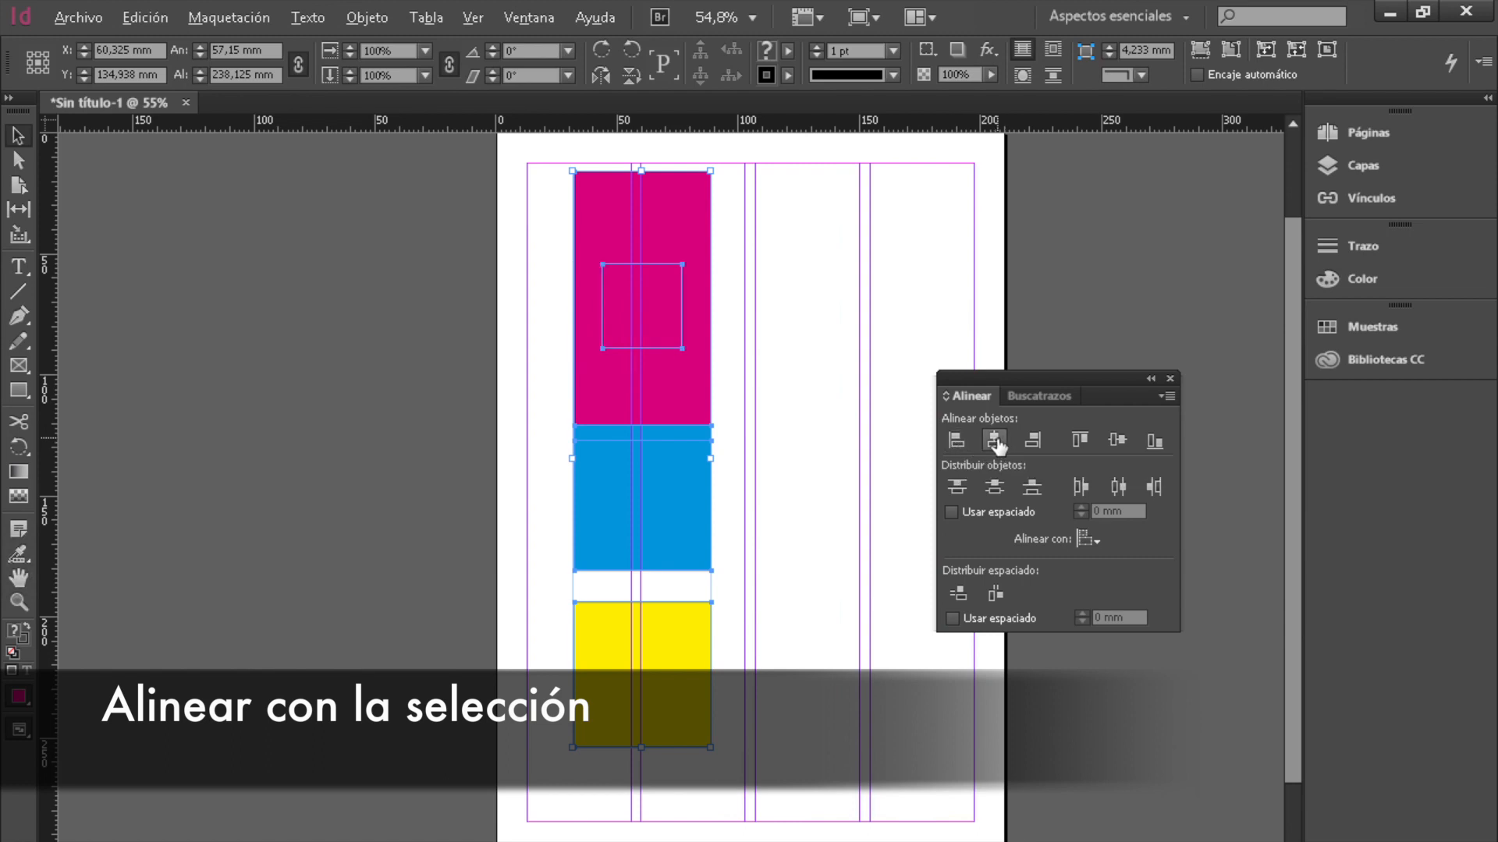
{"action": "left_click", "coordinate": [967, 442]}
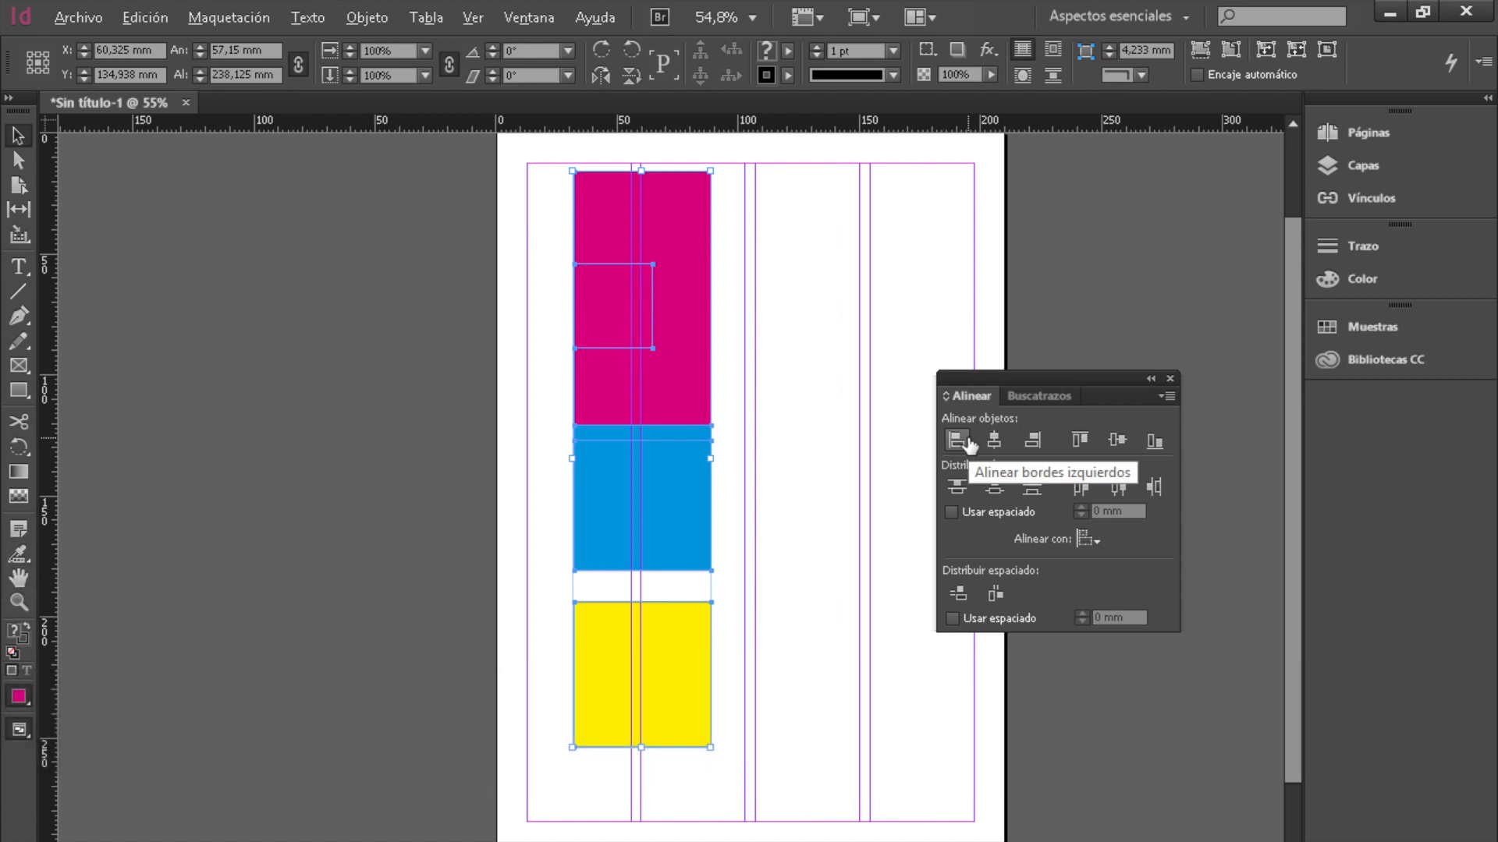
{"action": "key", "text": "ctrl+z"}
{"action": "left_click", "coordinate": [967, 443]}
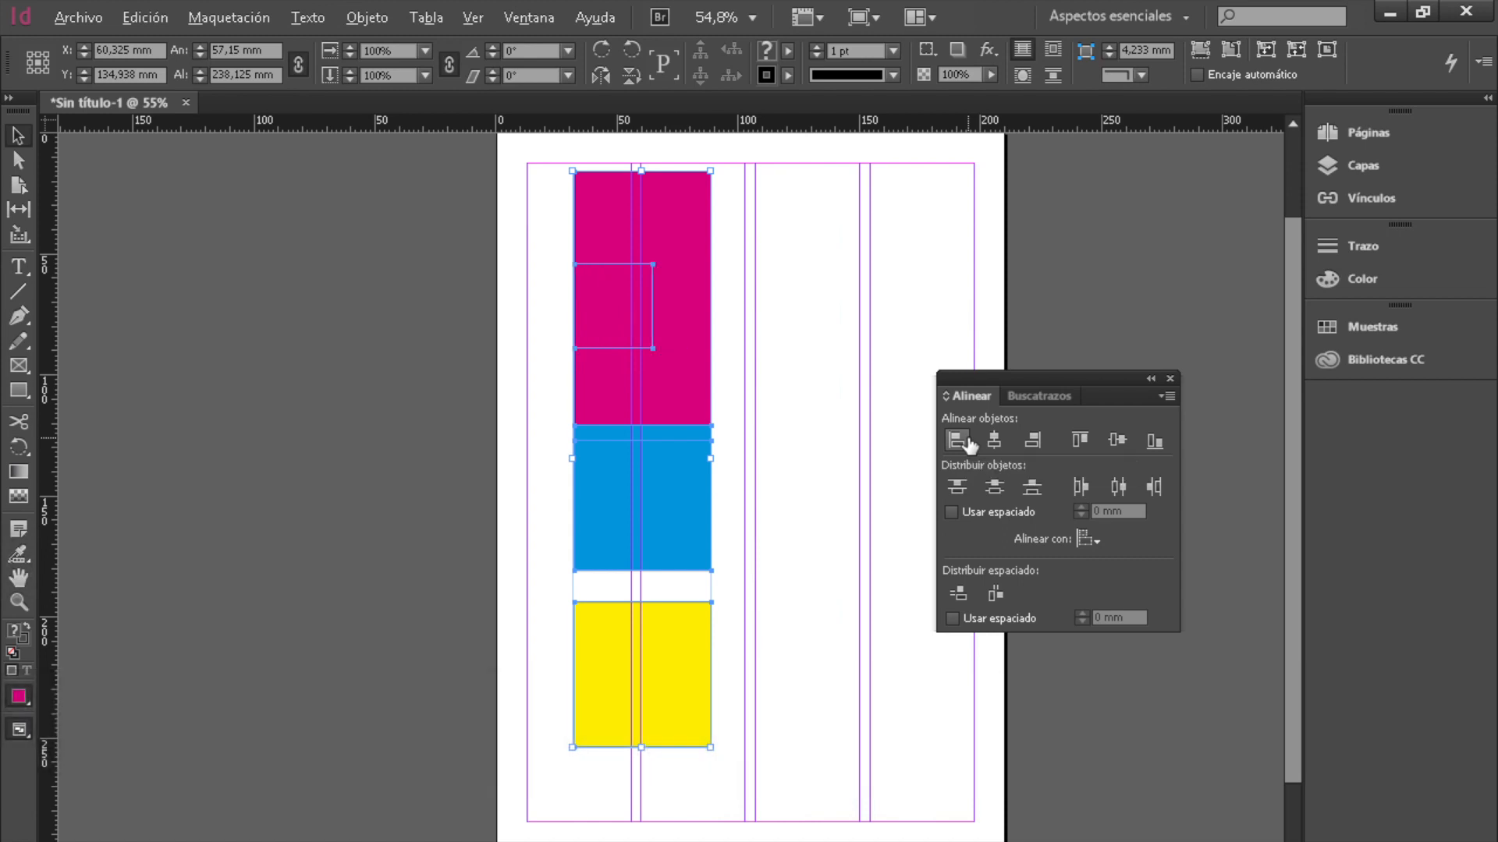
{"action": "key", "text": "ctrl+z"}
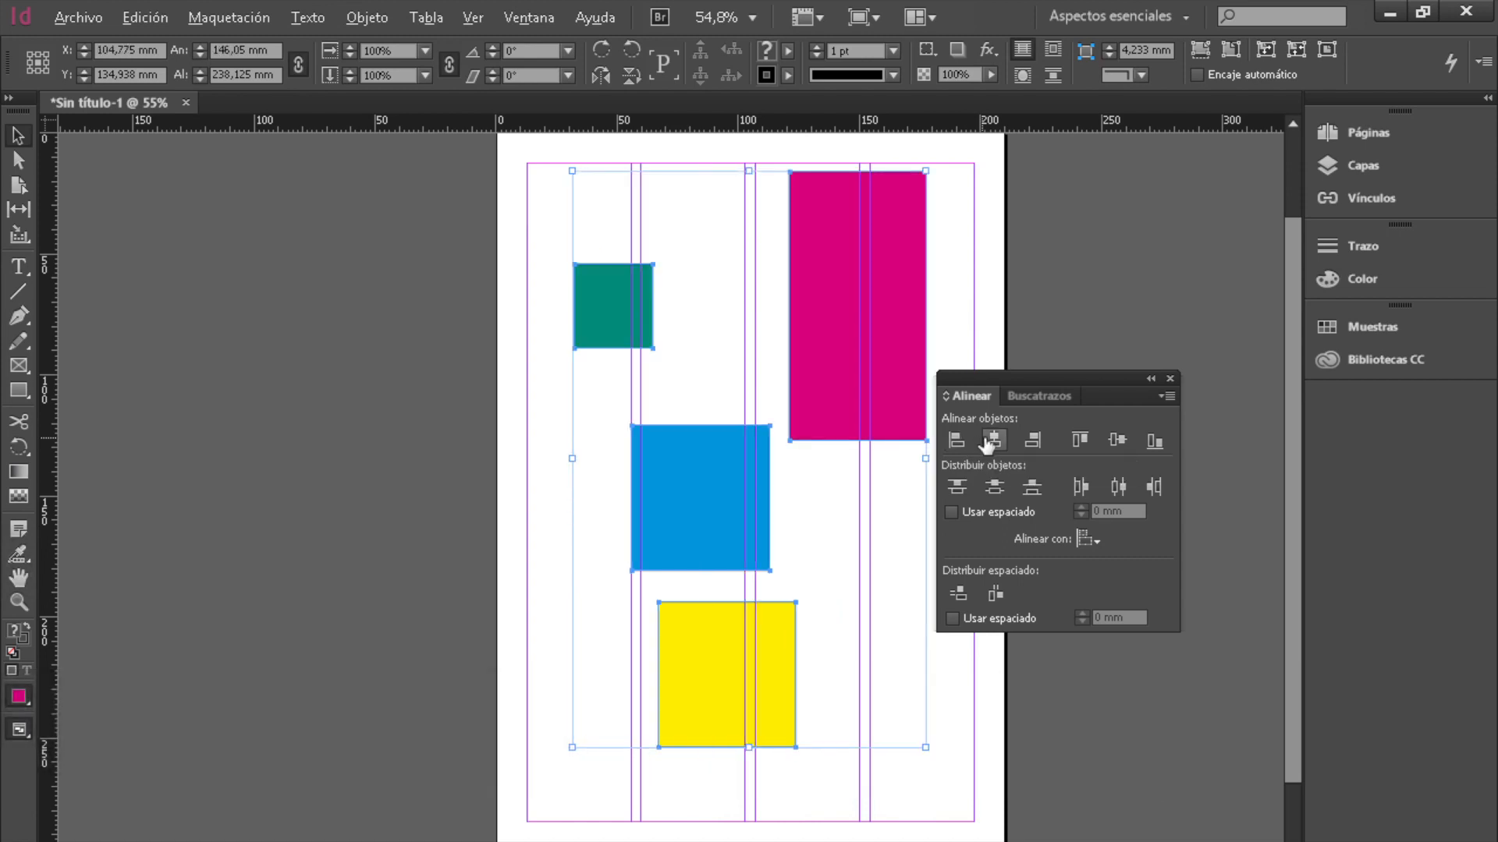
Try aligning the four frames by their horizontal centres and by their right edges, undoing each alignment.
{"action": "left_click", "coordinate": [992, 440]}
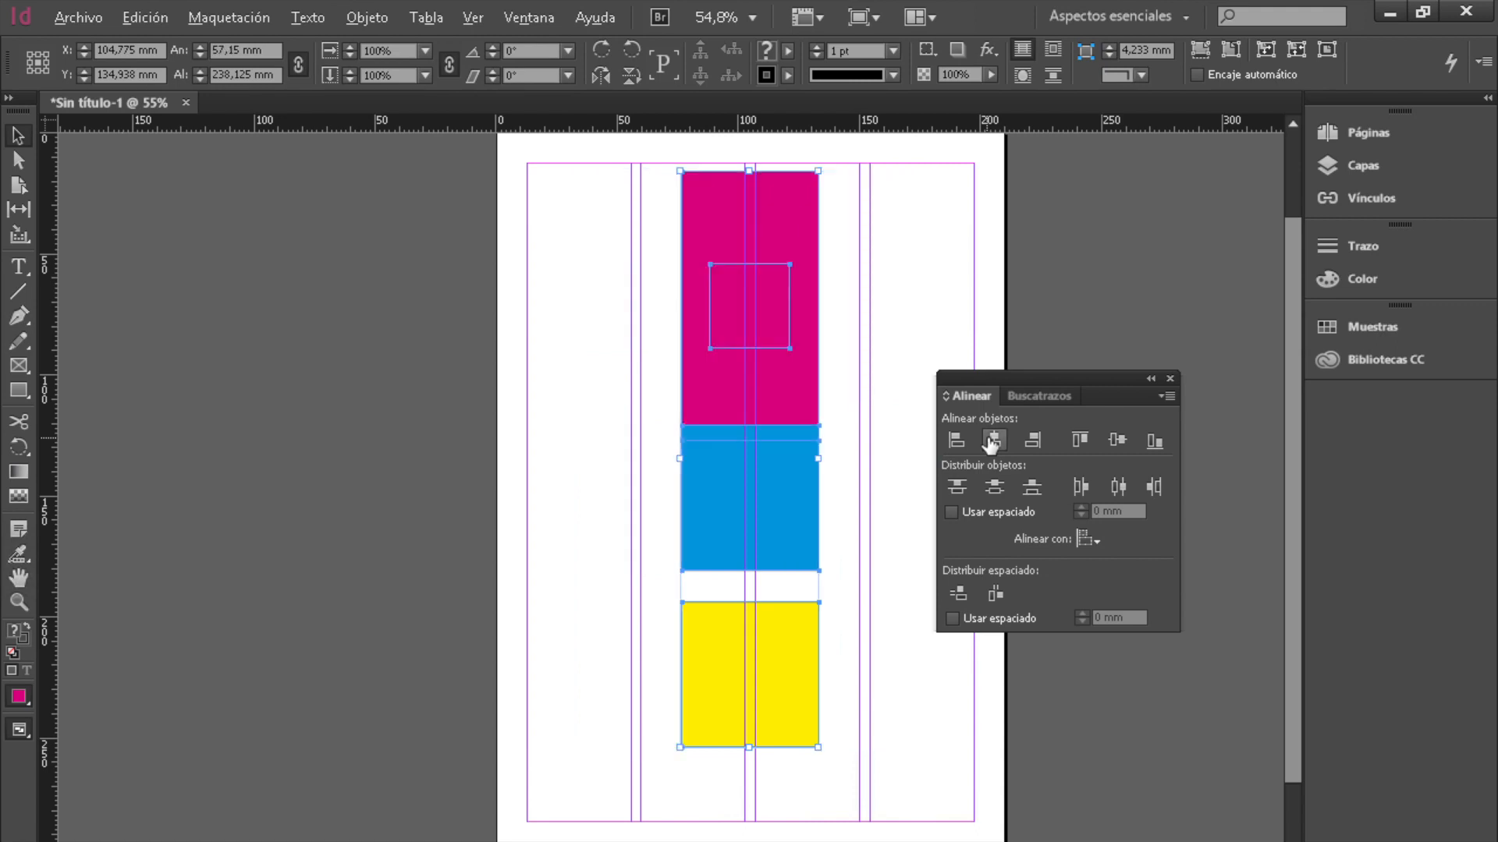
{"action": "key", "text": "ctrl+z"}
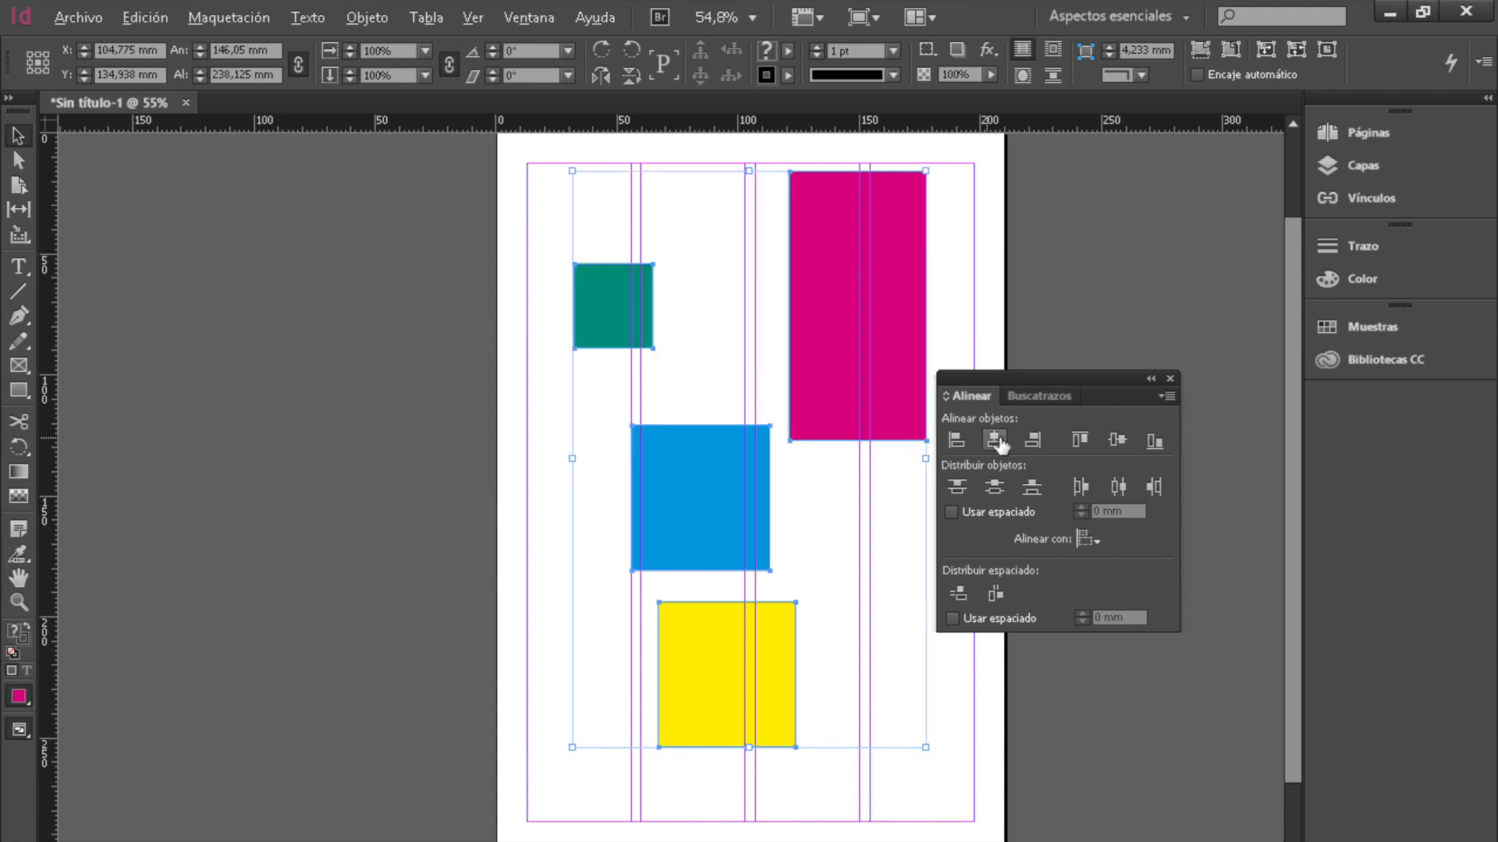
{"action": "left_click", "coordinate": [1032, 440]}
{"action": "key", "text": "ctrl+z"}
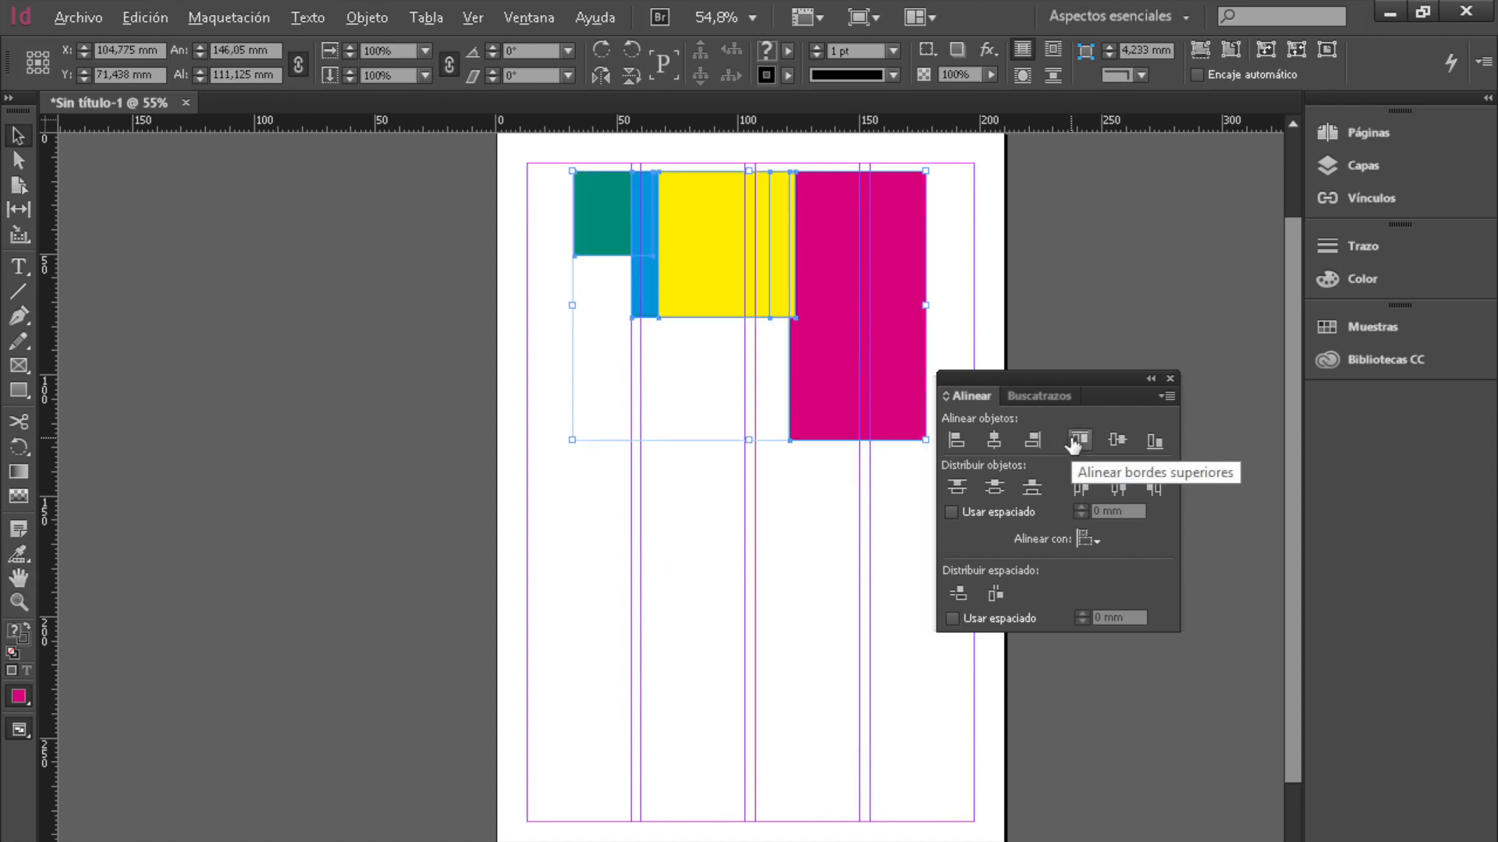
Undo the top-edge alignment, try aligning the frames by vertical centres and bottom edges with an undo after each, and deselect them.
{"action": "key", "text": "ctrl+z"}
{"action": "left_click", "coordinate": [1118, 442]}
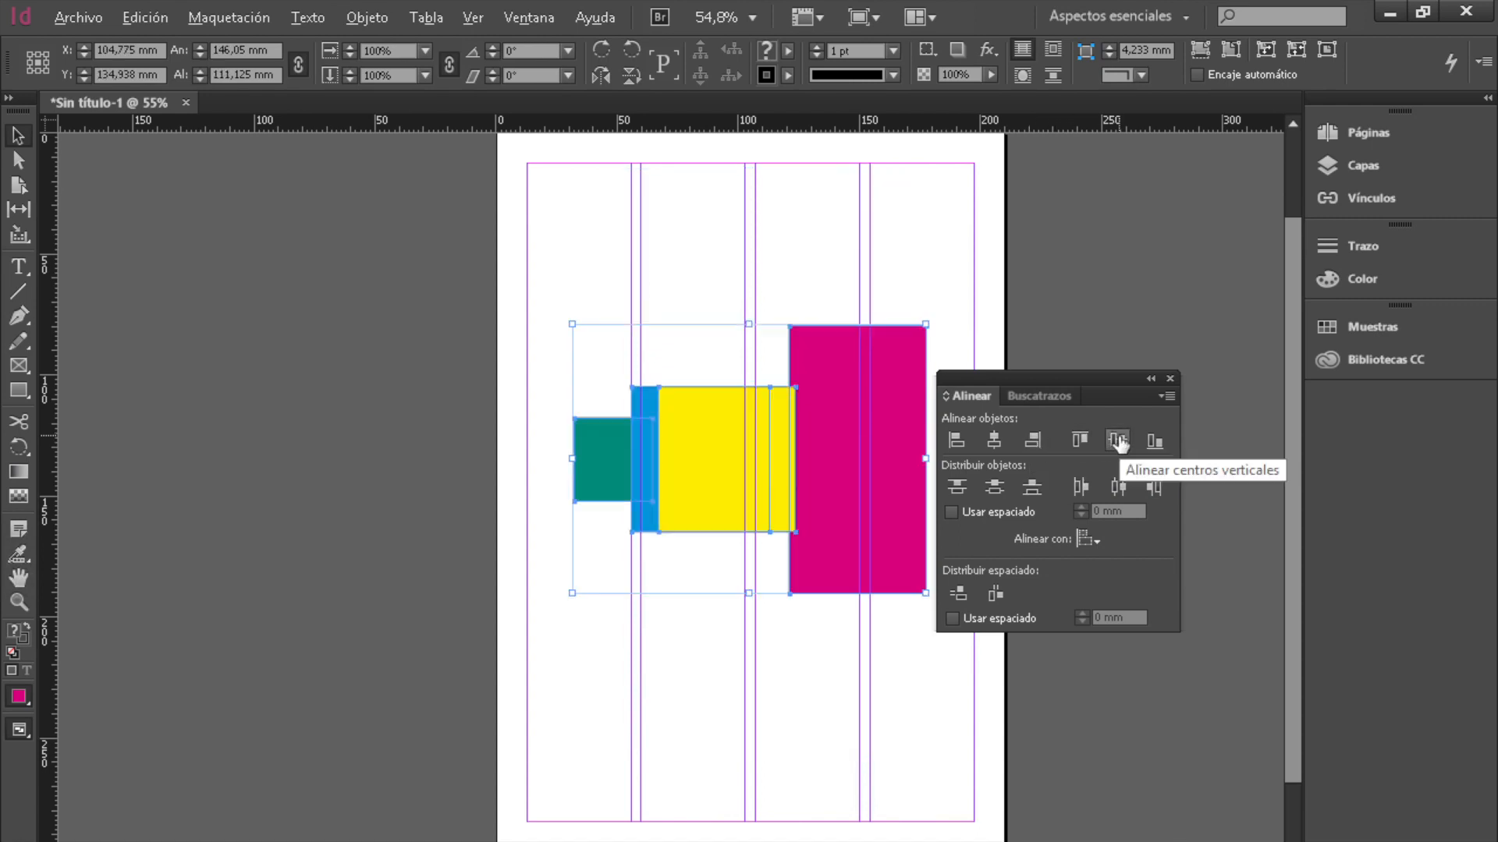
{"action": "key", "text": "ctrl+z"}
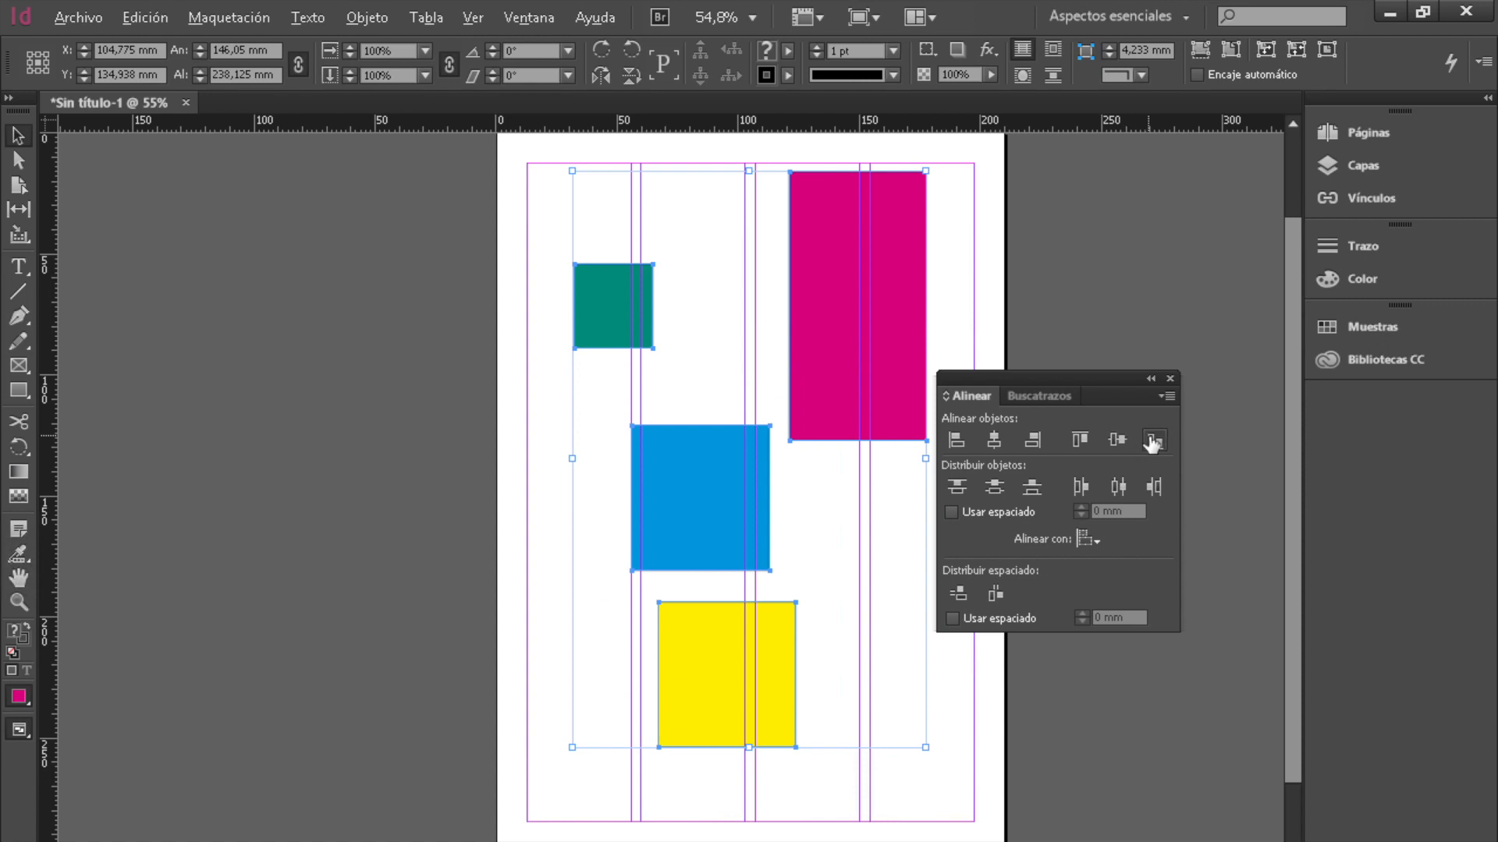
{"action": "left_click", "coordinate": [1152, 441]}
{"action": "key", "text": "ctrl+z"}
{"action": "left_click", "coordinate": [996, 319]}
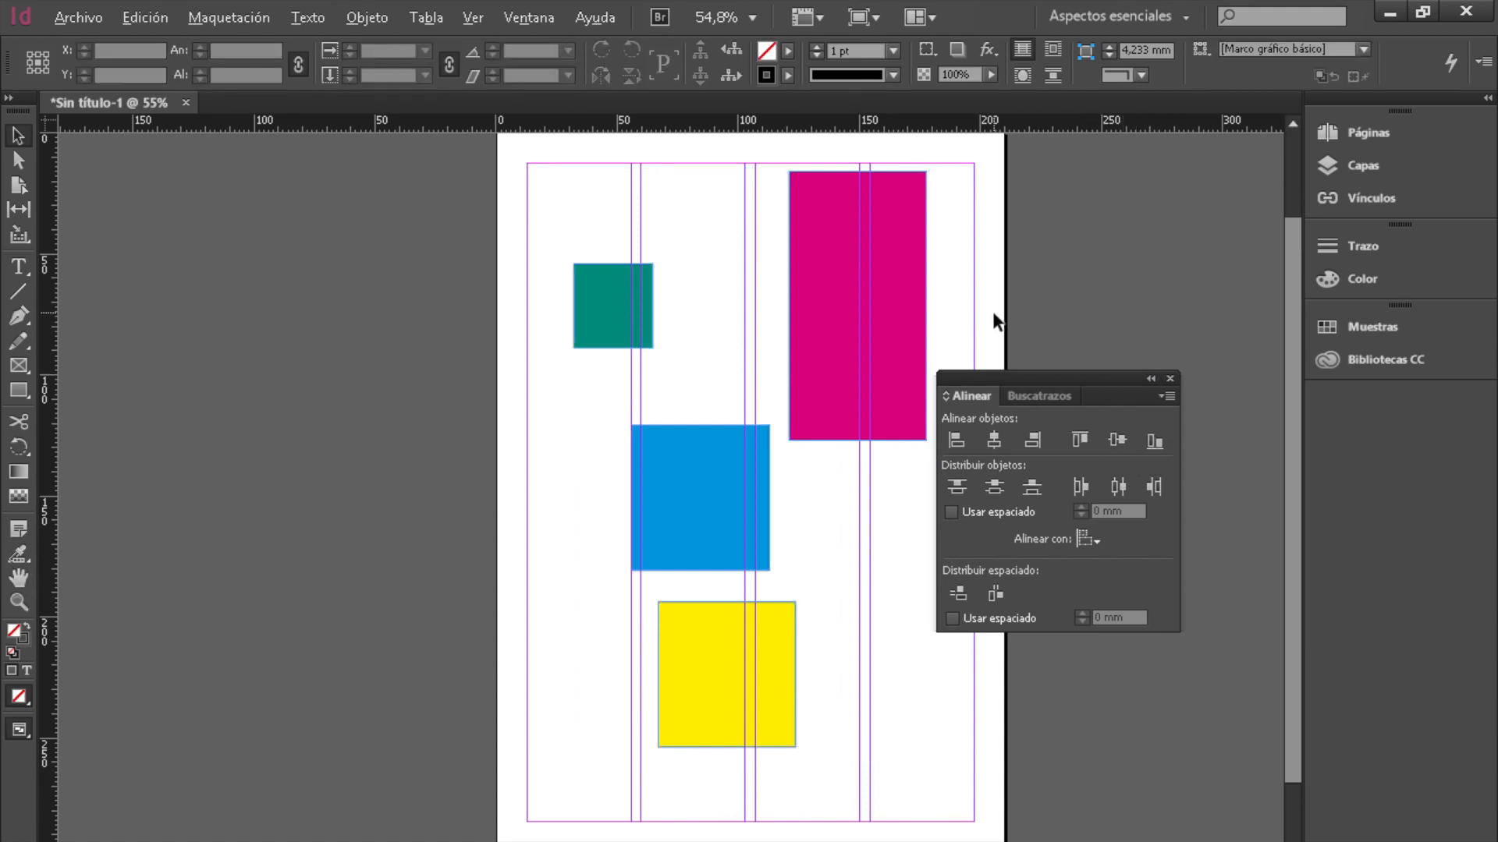
Select all four frames starting with the yellow one, set alignment to key object with yellow as the key, and deselect everything.
{"action": "left_click", "coordinate": [700, 699]}
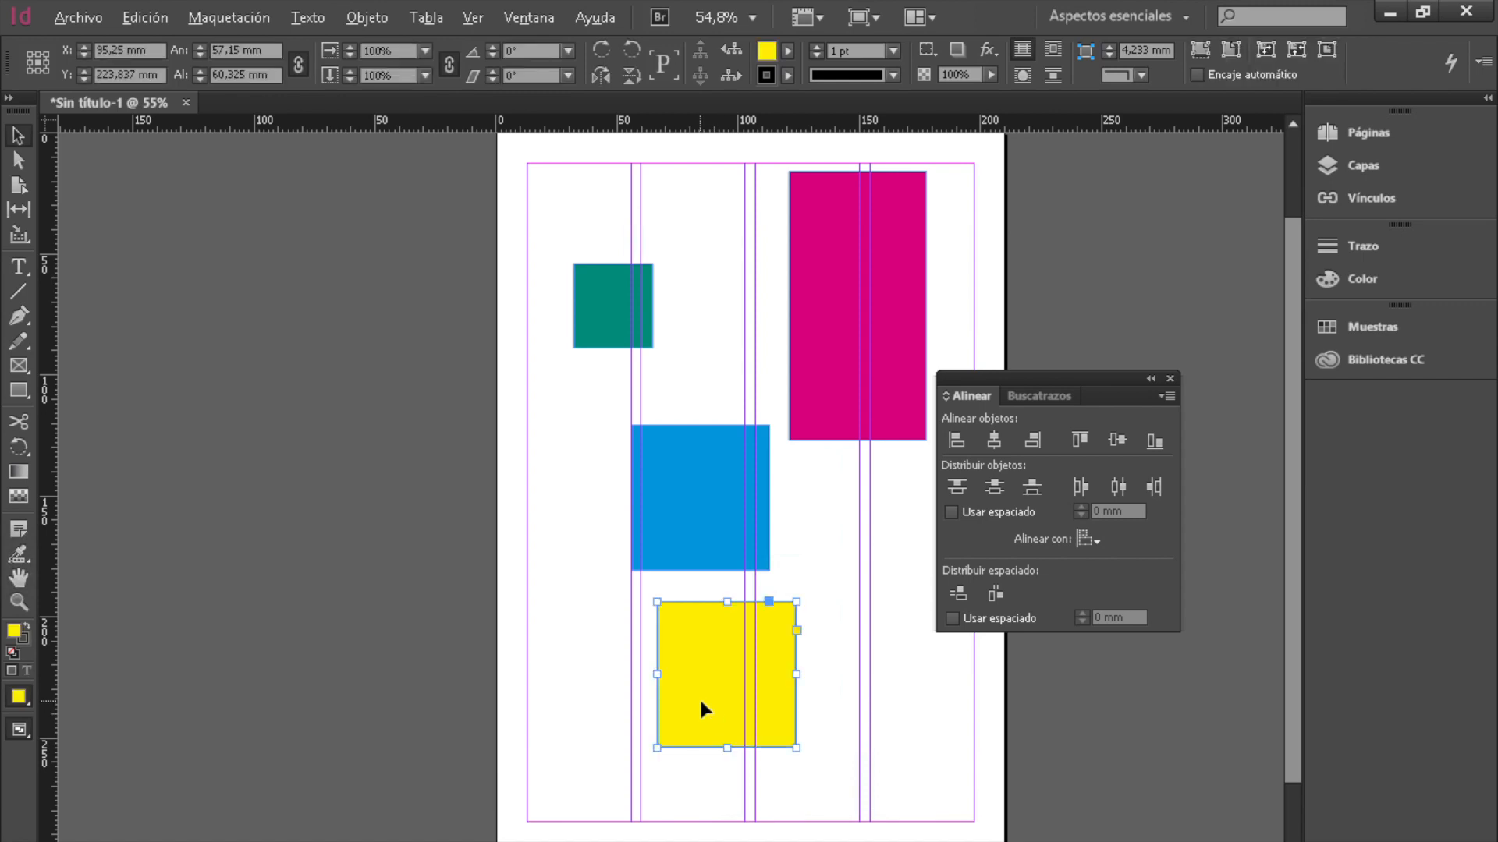
{"action": "left_click", "coordinate": [694, 534], "text": "shift"}
{"action": "left_click", "coordinate": [601, 335], "text": "shift"}
{"action": "left_click", "coordinate": [841, 304], "text": "shift"}
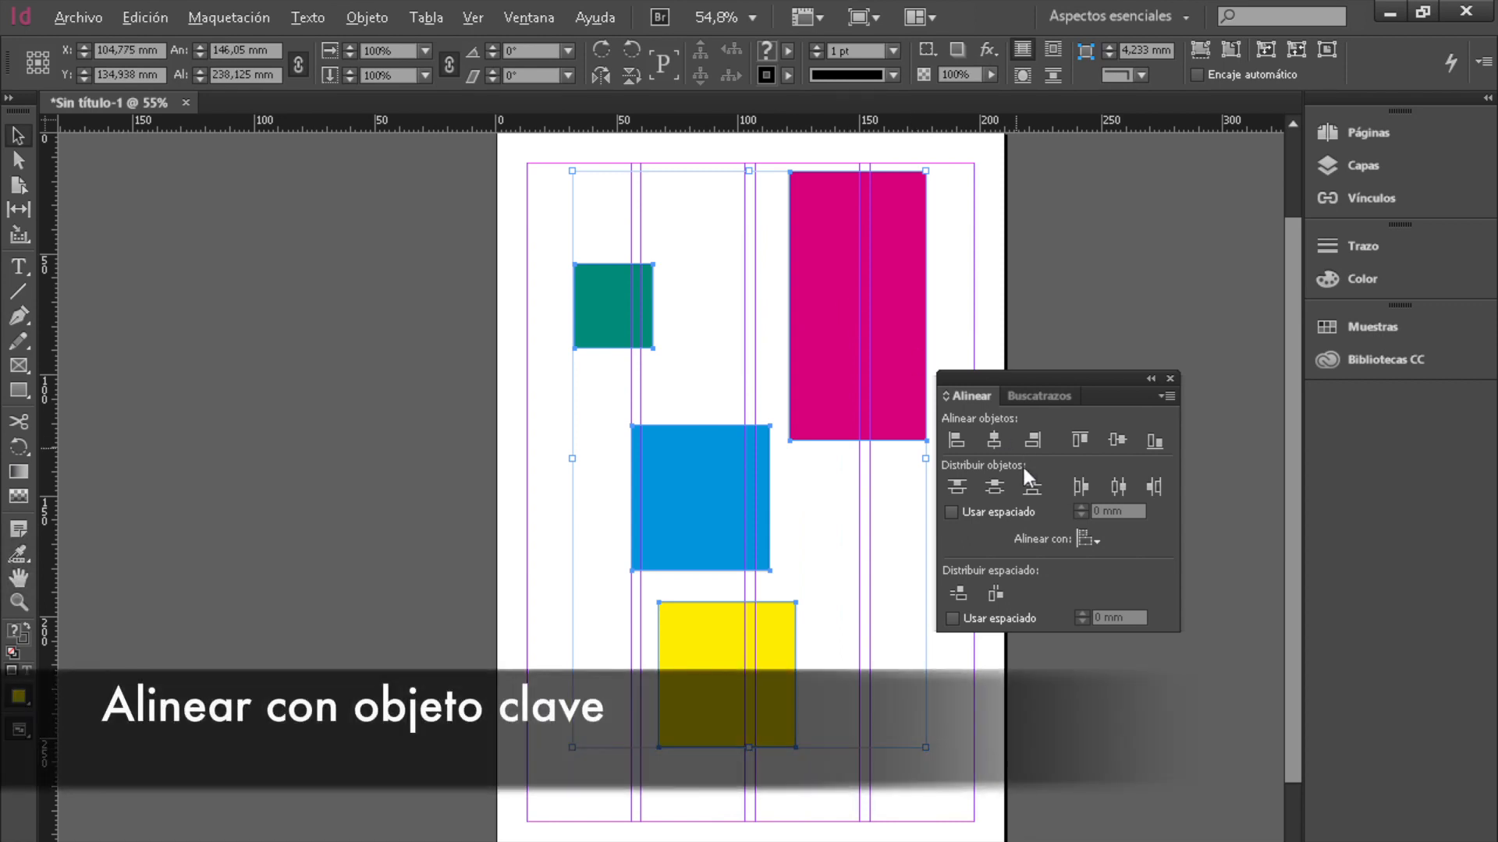
{"action": "left_click", "coordinate": [1086, 538]}
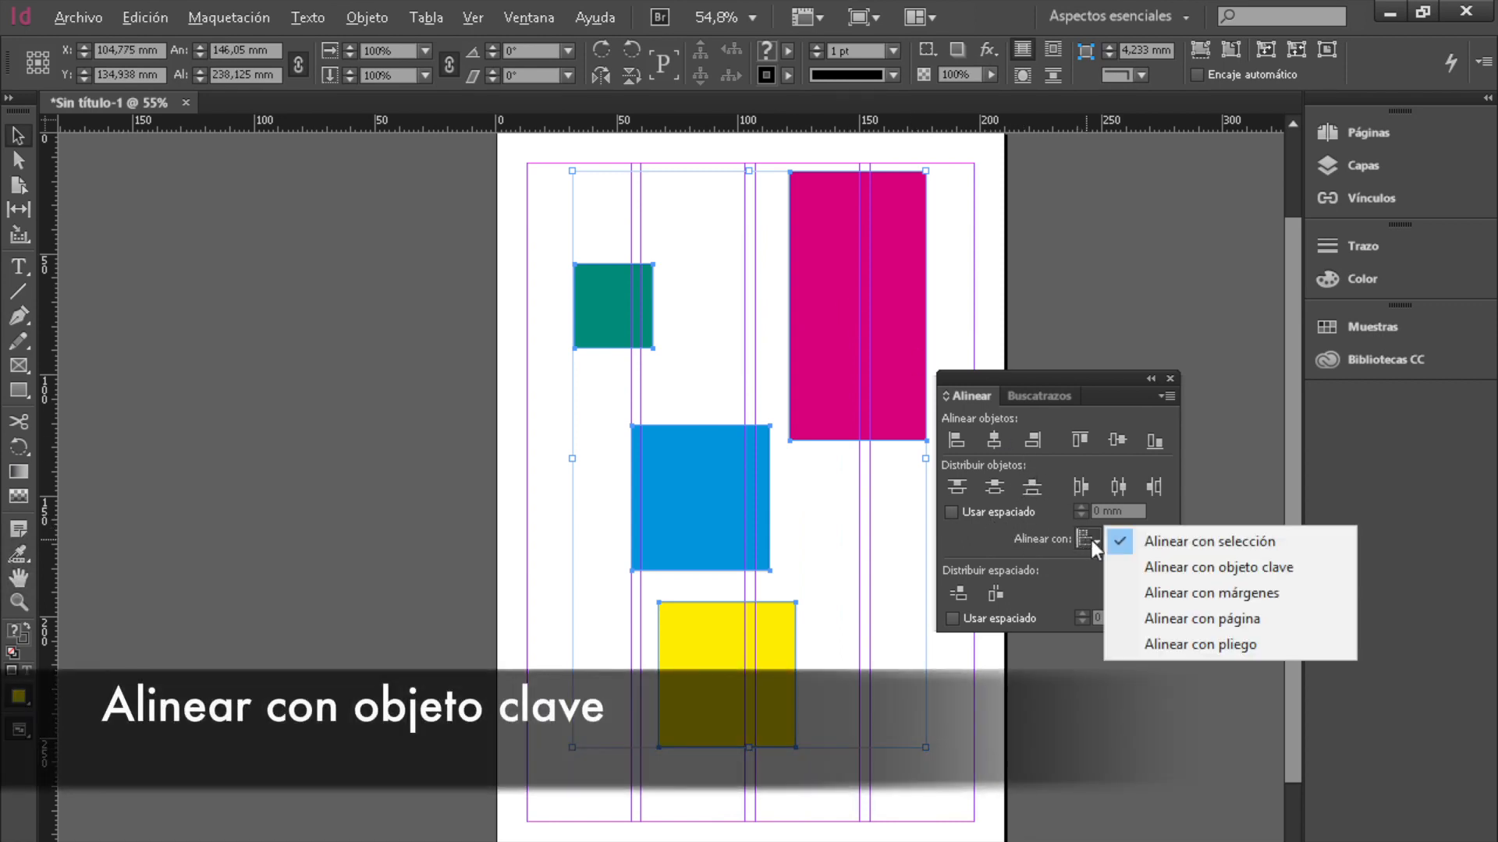
{"action": "left_click", "coordinate": [1162, 568]}
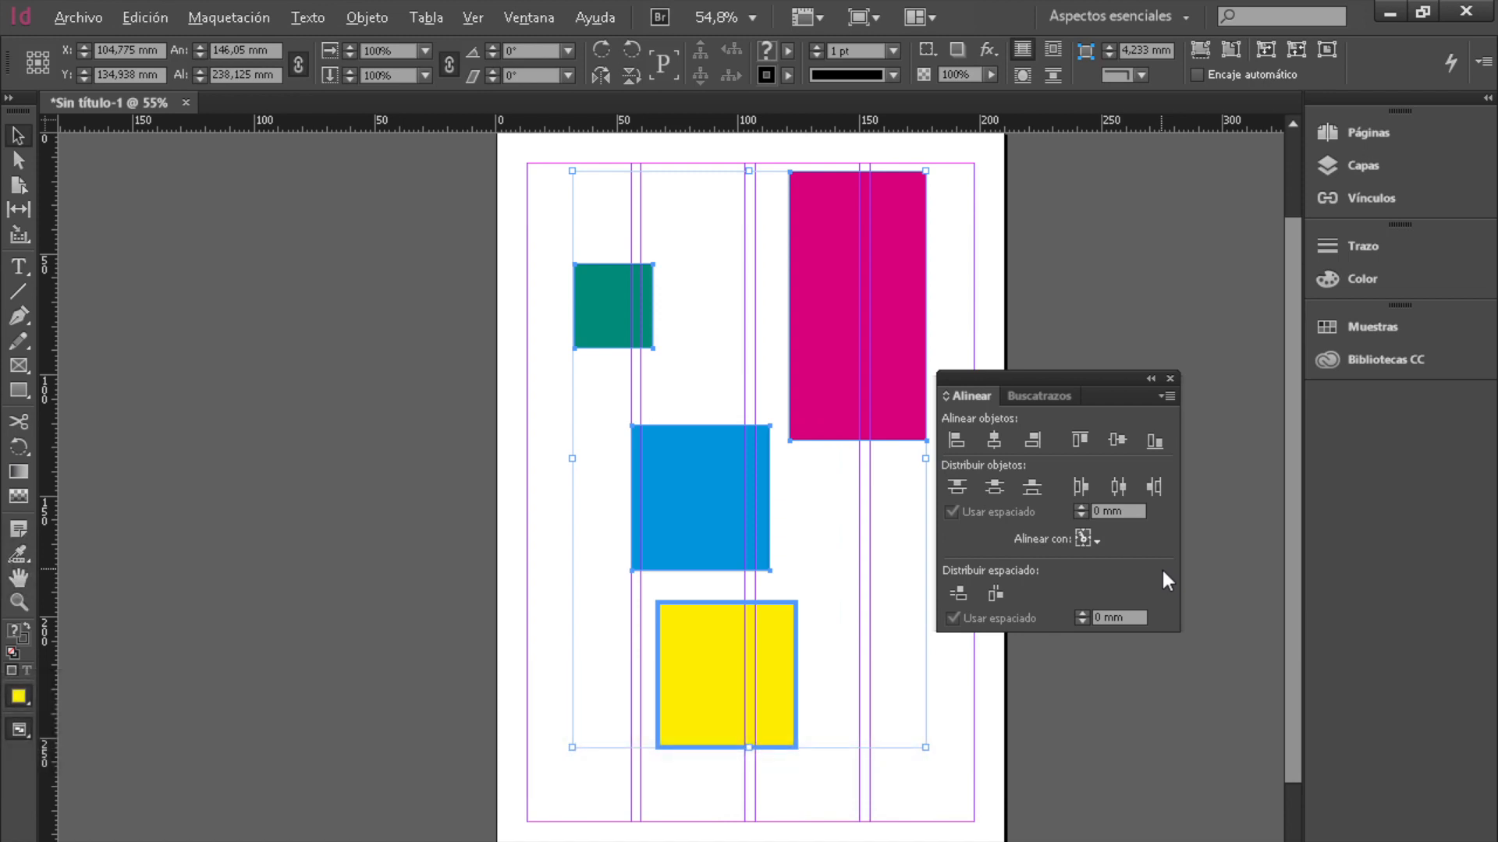
{"action": "left_click", "coordinate": [1161, 285]}
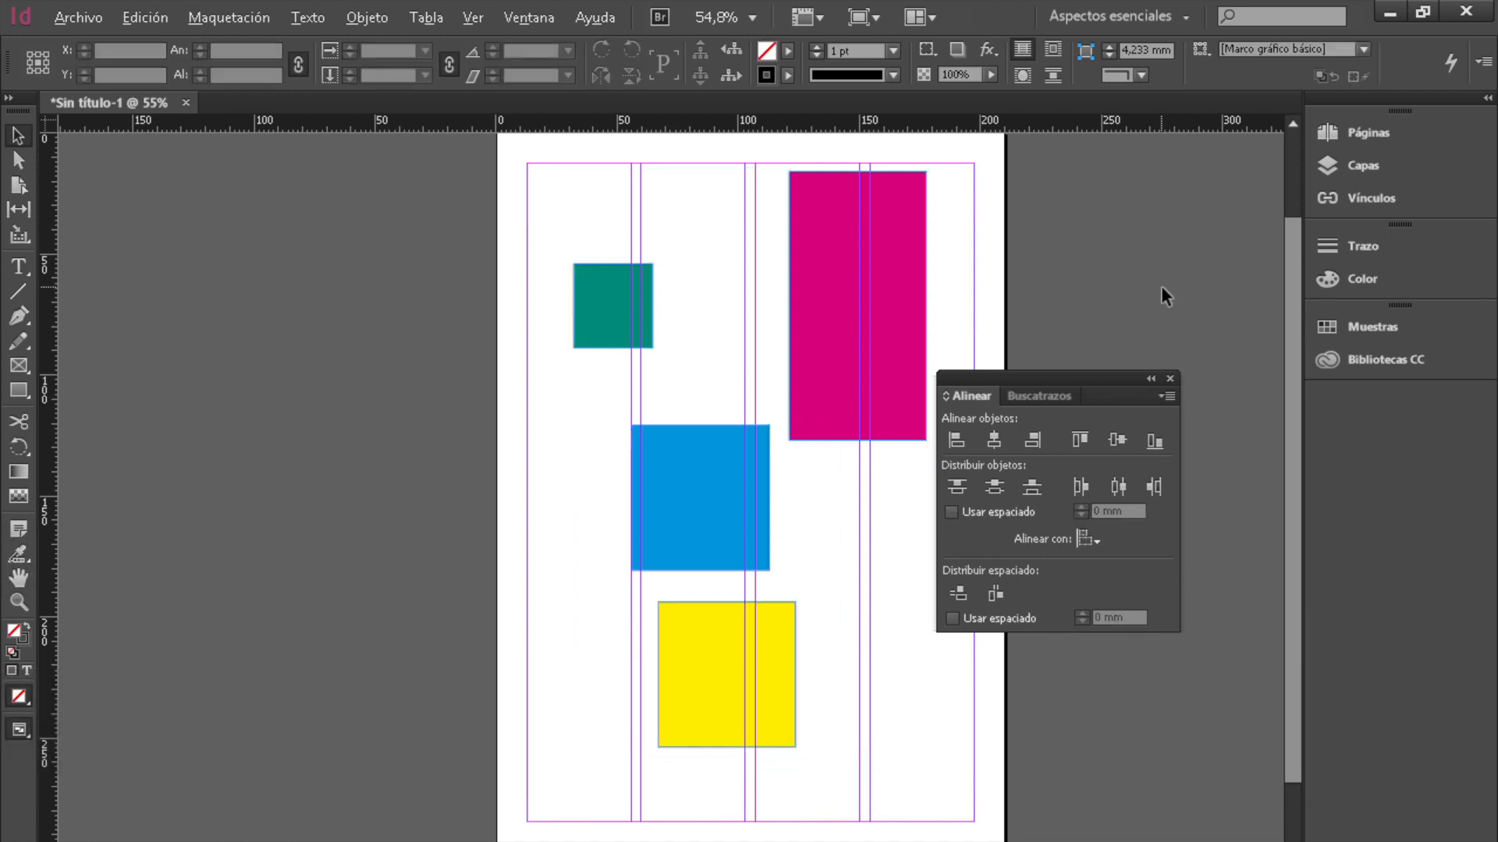
Reselect all four frames starting with the green one and set alignment to key object so that green is the key.
{"action": "left_click", "coordinate": [602, 334]}
{"action": "left_click", "coordinate": [680, 514], "text": "shift"}
{"action": "left_click", "coordinate": [730, 662], "text": "shift"}
{"action": "left_click", "coordinate": [852, 363], "text": "shift"}
{"action": "left_click", "coordinate": [1084, 539]}
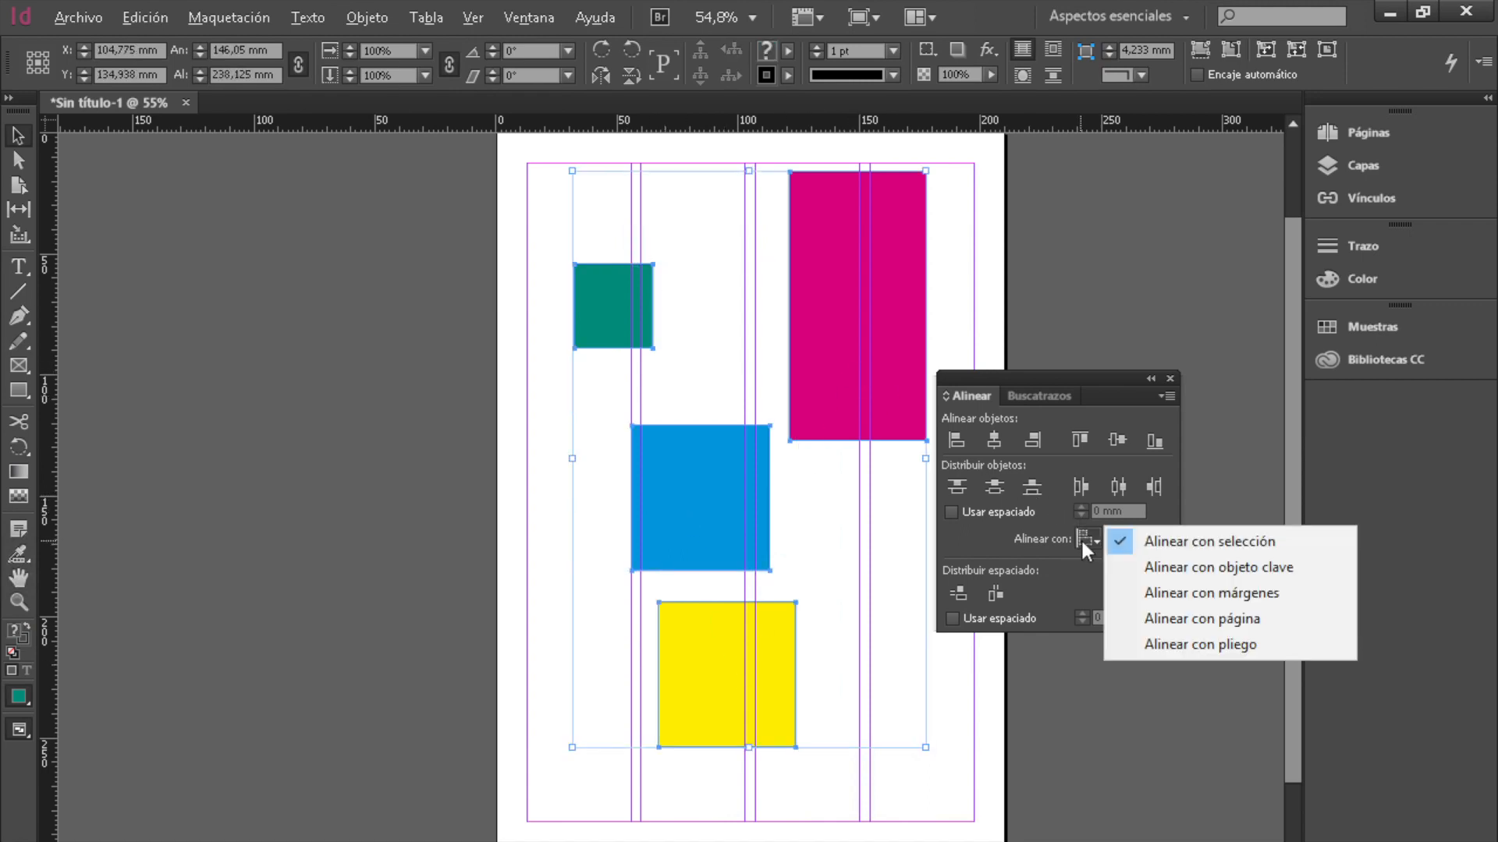
{"action": "left_click", "coordinate": [1166, 564]}
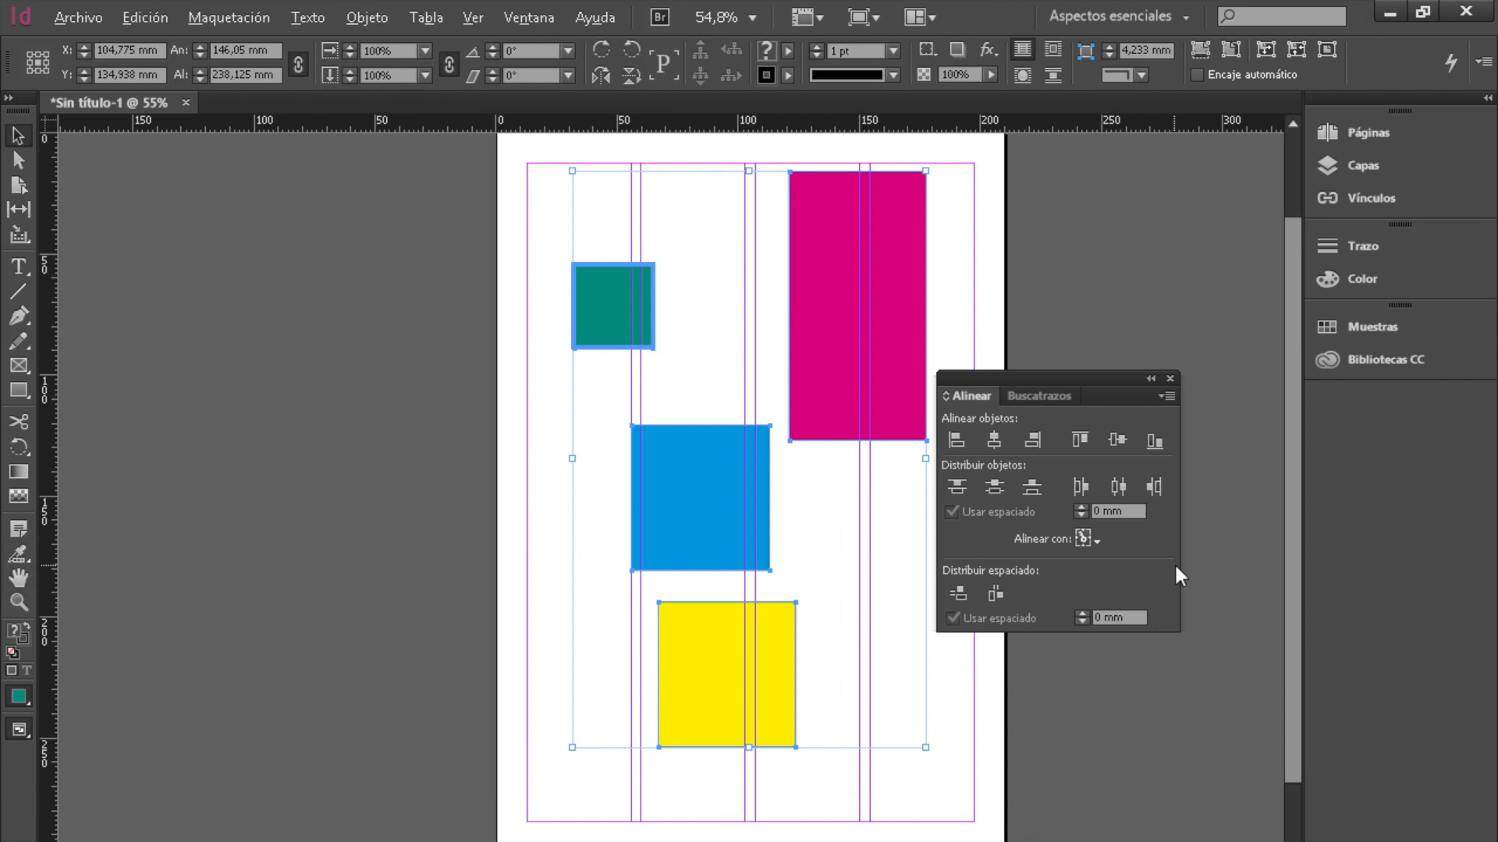
Align the other frames to the green key frame by left edges, by horizontal centres and finally by right edges.
{"action": "left_click", "coordinate": [957, 440]}
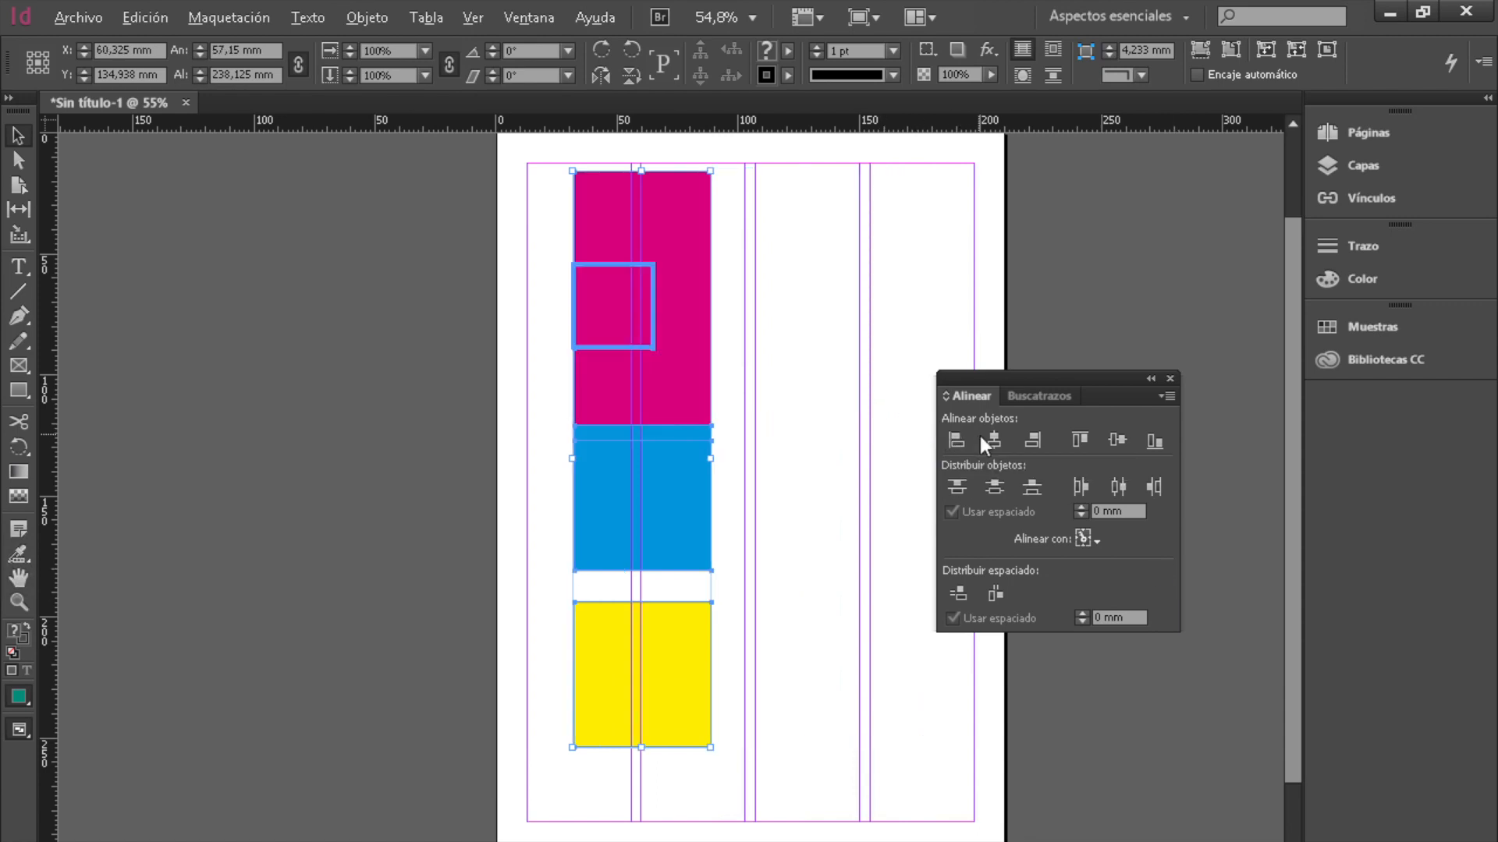
{"action": "left_click", "coordinate": [990, 441]}
{"action": "left_click", "coordinate": [1030, 441]}
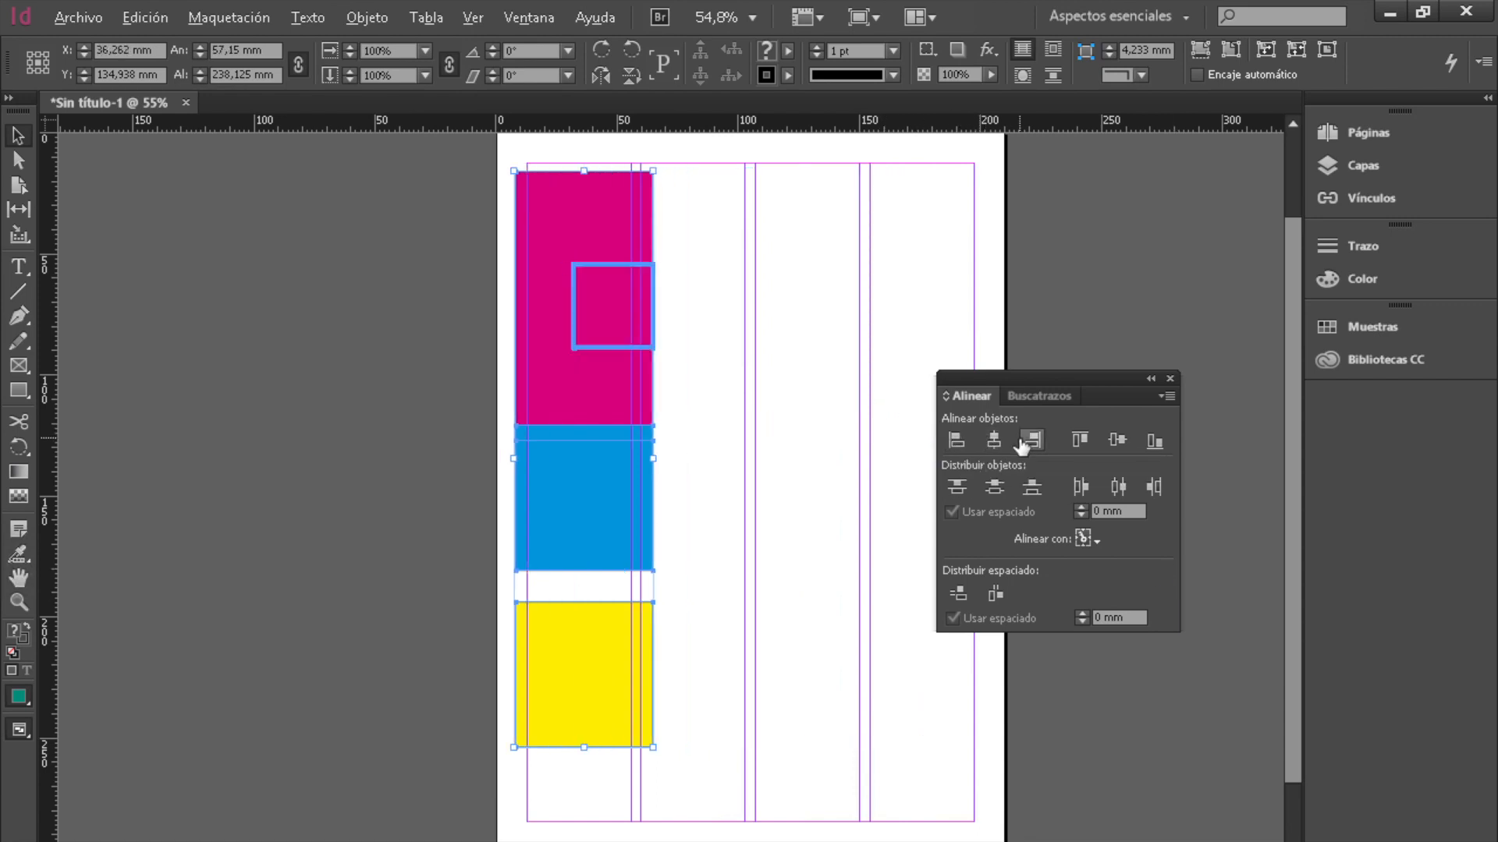
Align the other frames to the green key frame by top edges, by vertical centres and finally by bottom edges.
{"action": "left_click", "coordinate": [1080, 440]}
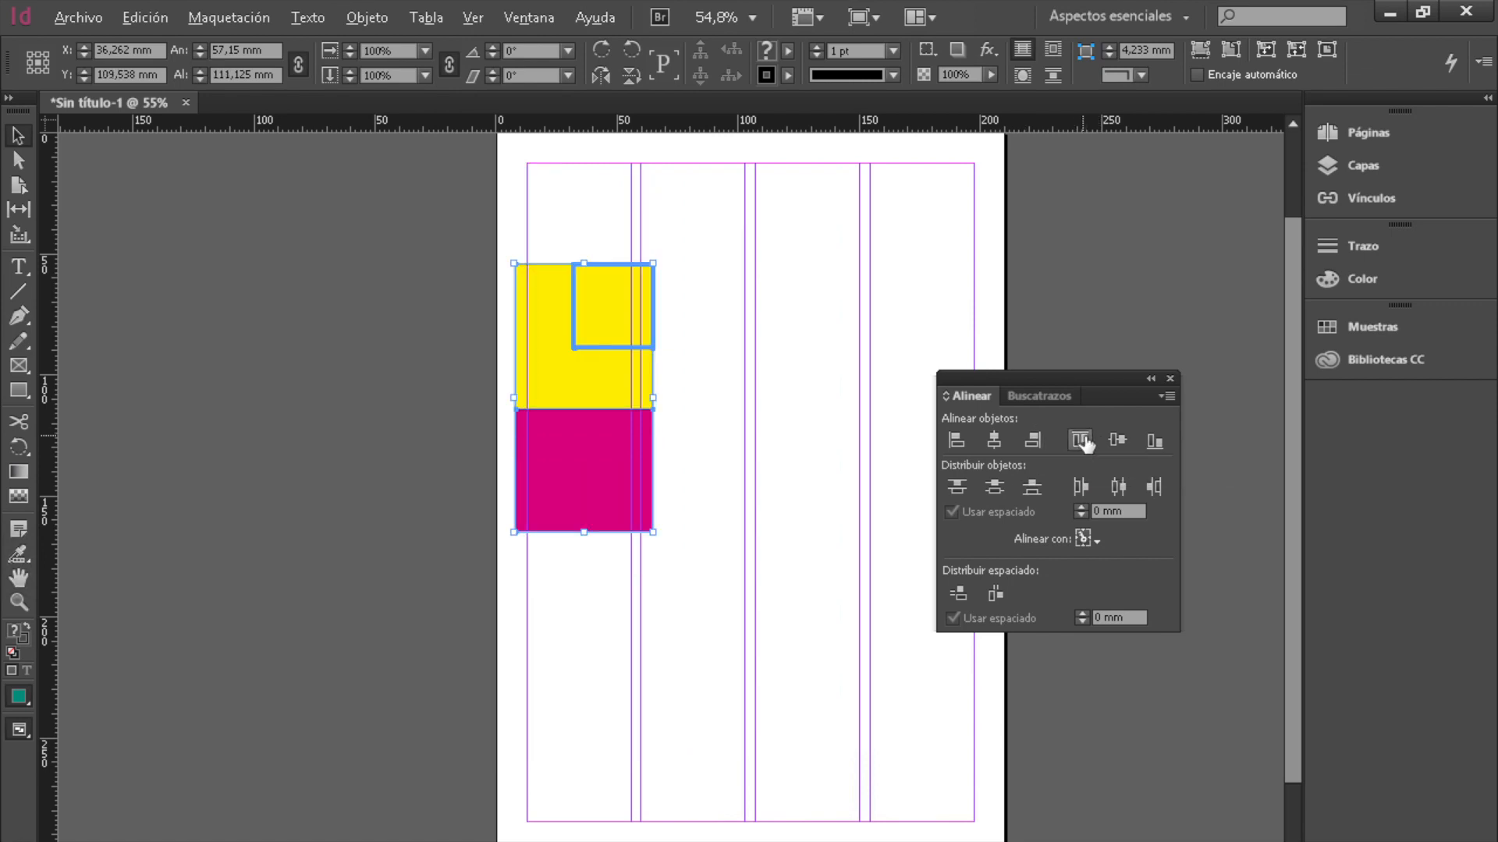
{"action": "left_click", "coordinate": [1119, 440]}
{"action": "left_click", "coordinate": [1155, 442]}
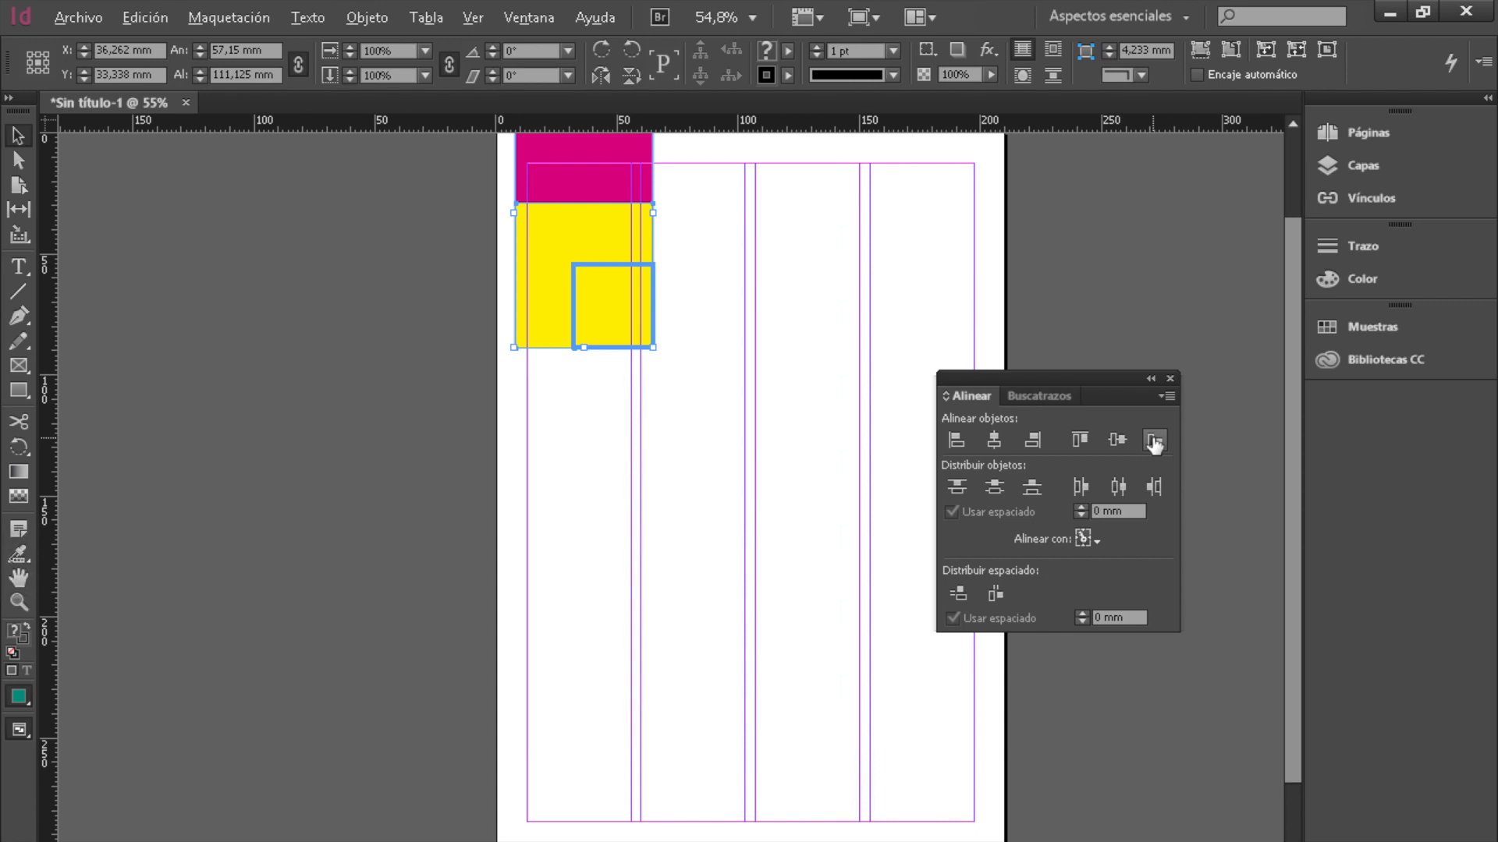
Undo all the key-object alignments and the green frame's earlier resizing, and leave nothing selected.
{"action": "left_click", "coordinate": [1084, 309]}
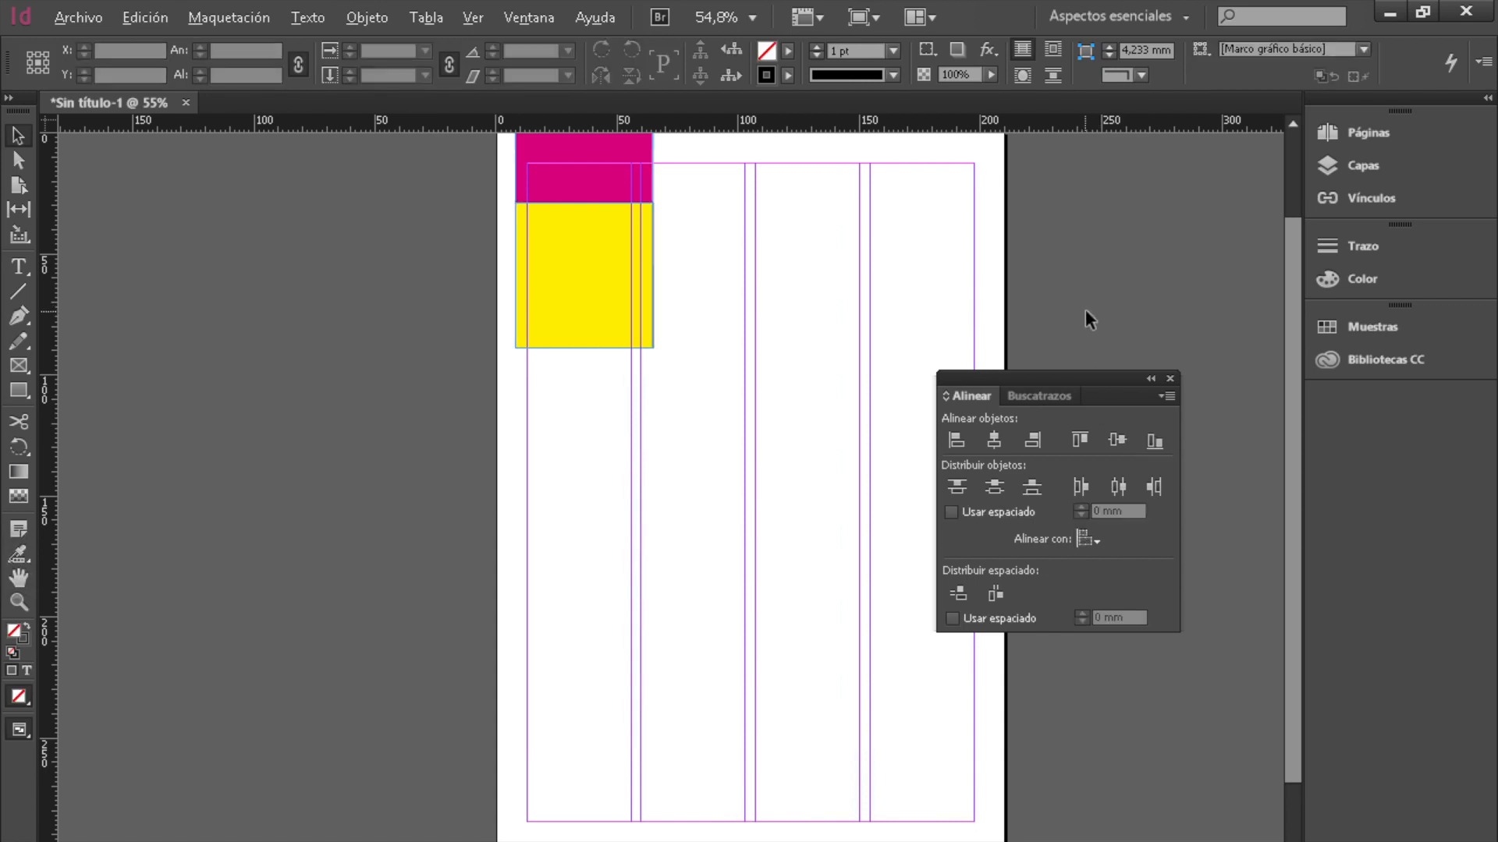
{"action": "key", "text": "ctrl+z"}
{"action": "key", "text": "ctrl+z"}
{"action": "key", "text": "ctrl+z"}
{"action": "key", "text": "ctrl+z"}
{"action": "key", "text": "ctrl+z"}
{"action": "key", "text": "ctrl+z"}
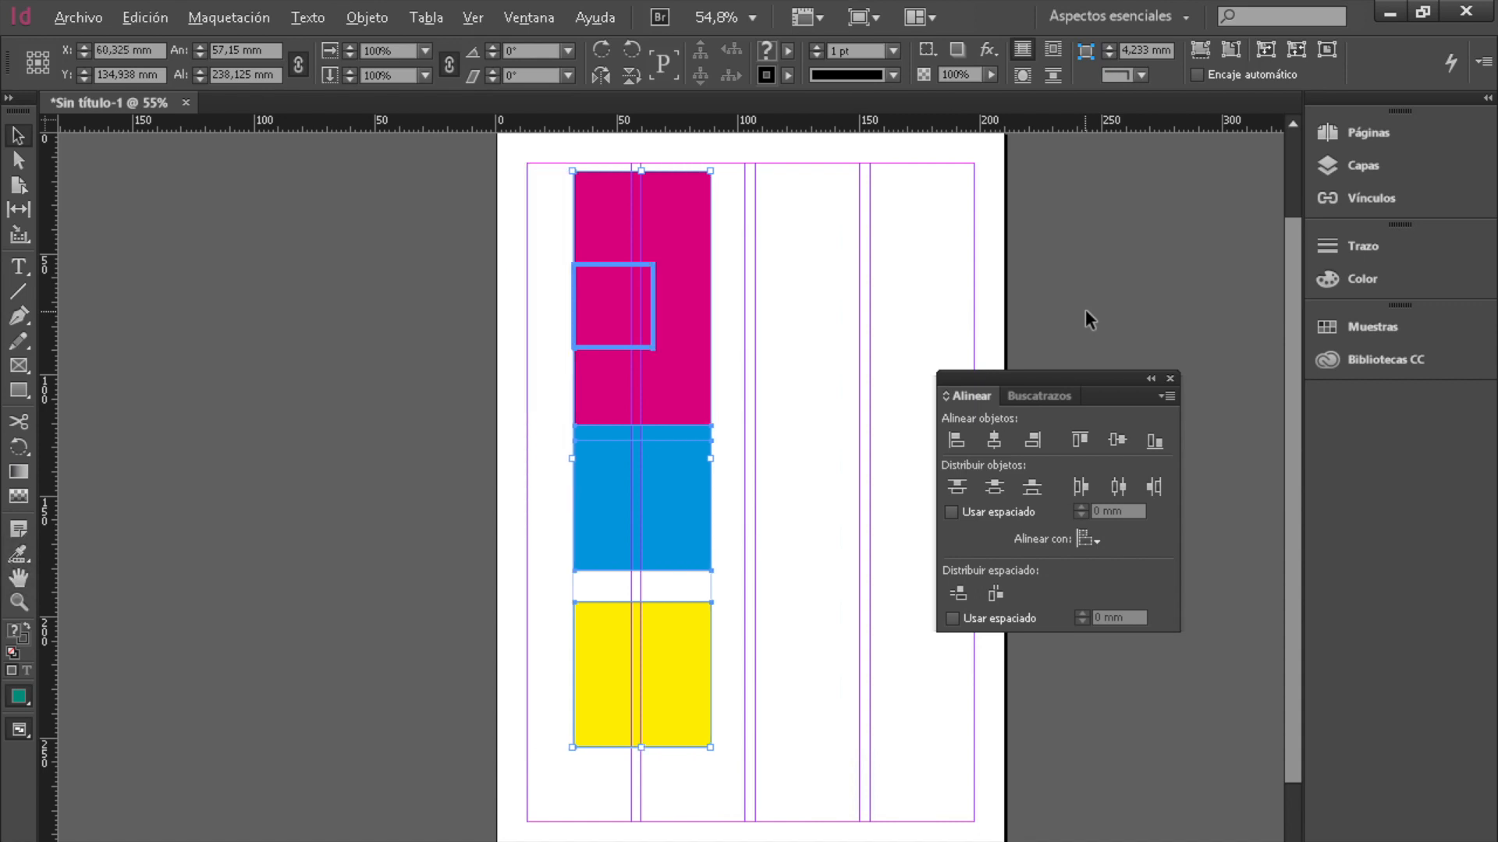
{"action": "key", "text": "ctrl+z"}
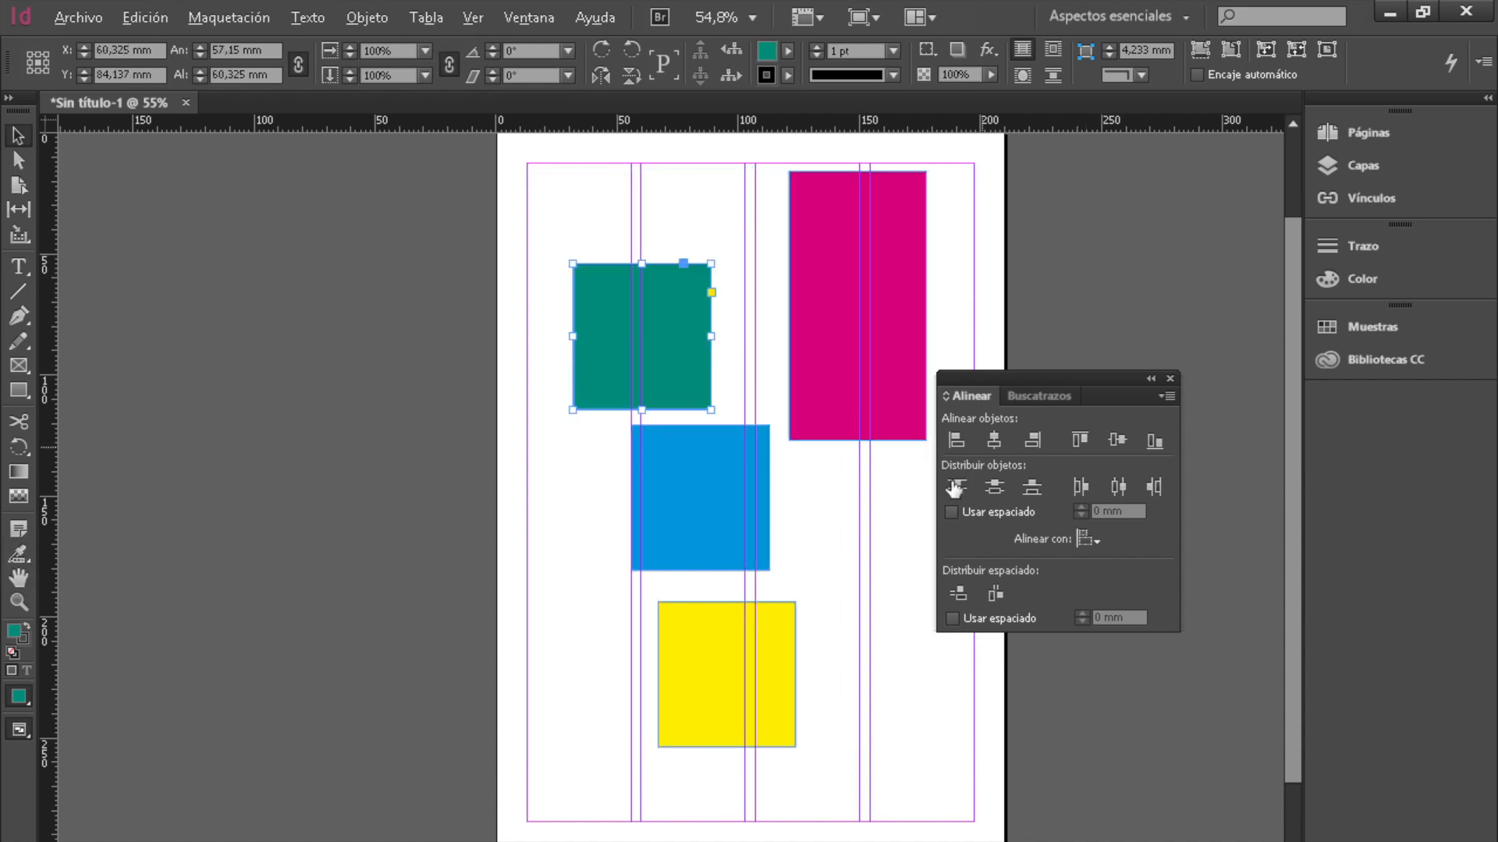
{"action": "left_click", "coordinate": [834, 509]}
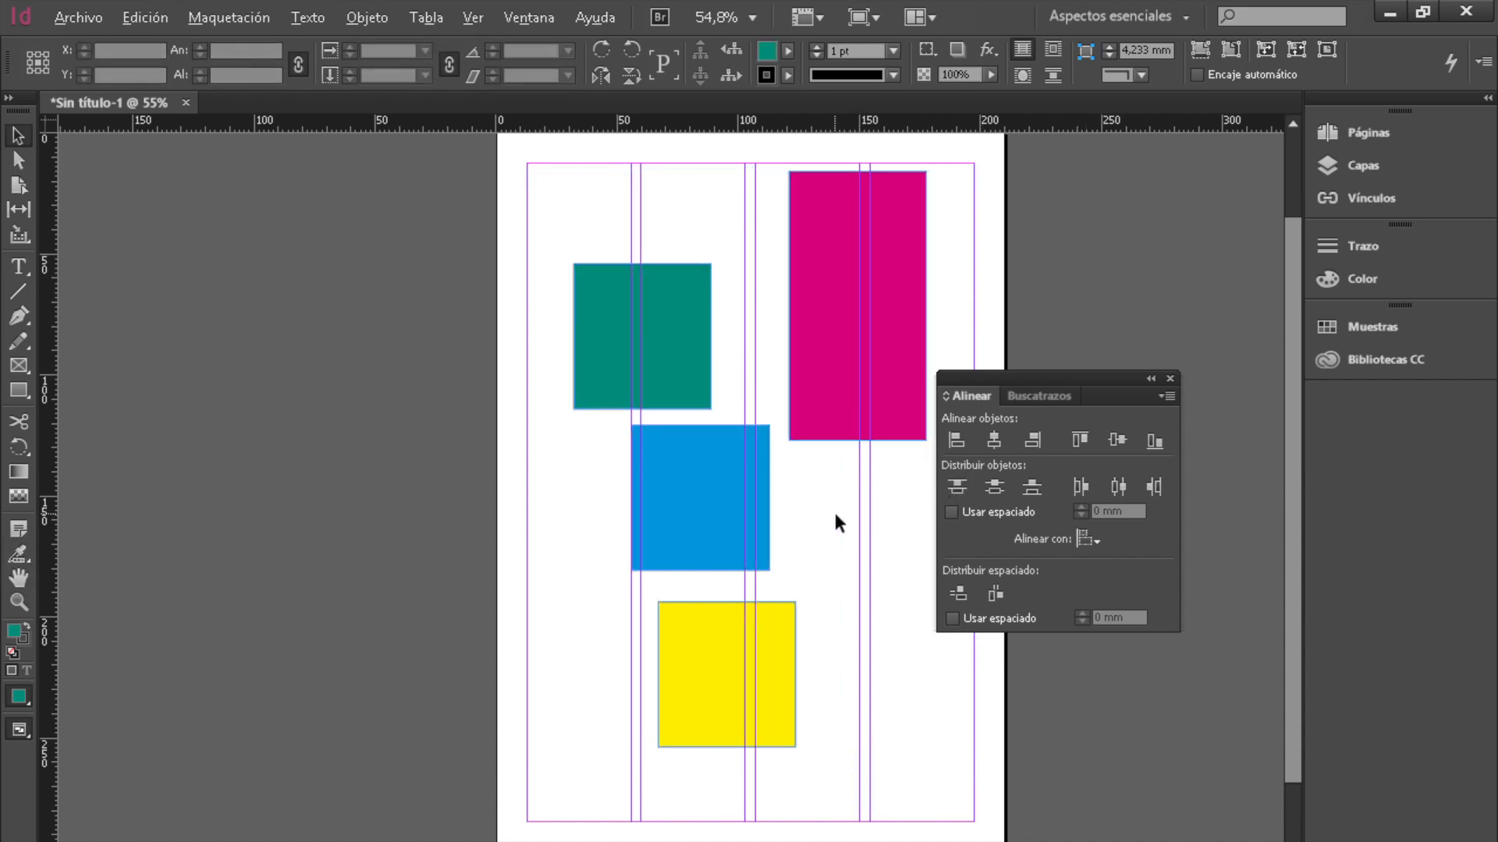
Shrink the green frame proportionally from its lower corner to a smaller rectangle, and leave it deselected.
{"action": "left_click", "coordinate": [707, 409]}
{"action": "left_click_drag", "start_coordinate": [709, 408], "coordinate": [665, 365]}
{"action": "left_click", "coordinate": [706, 385]}
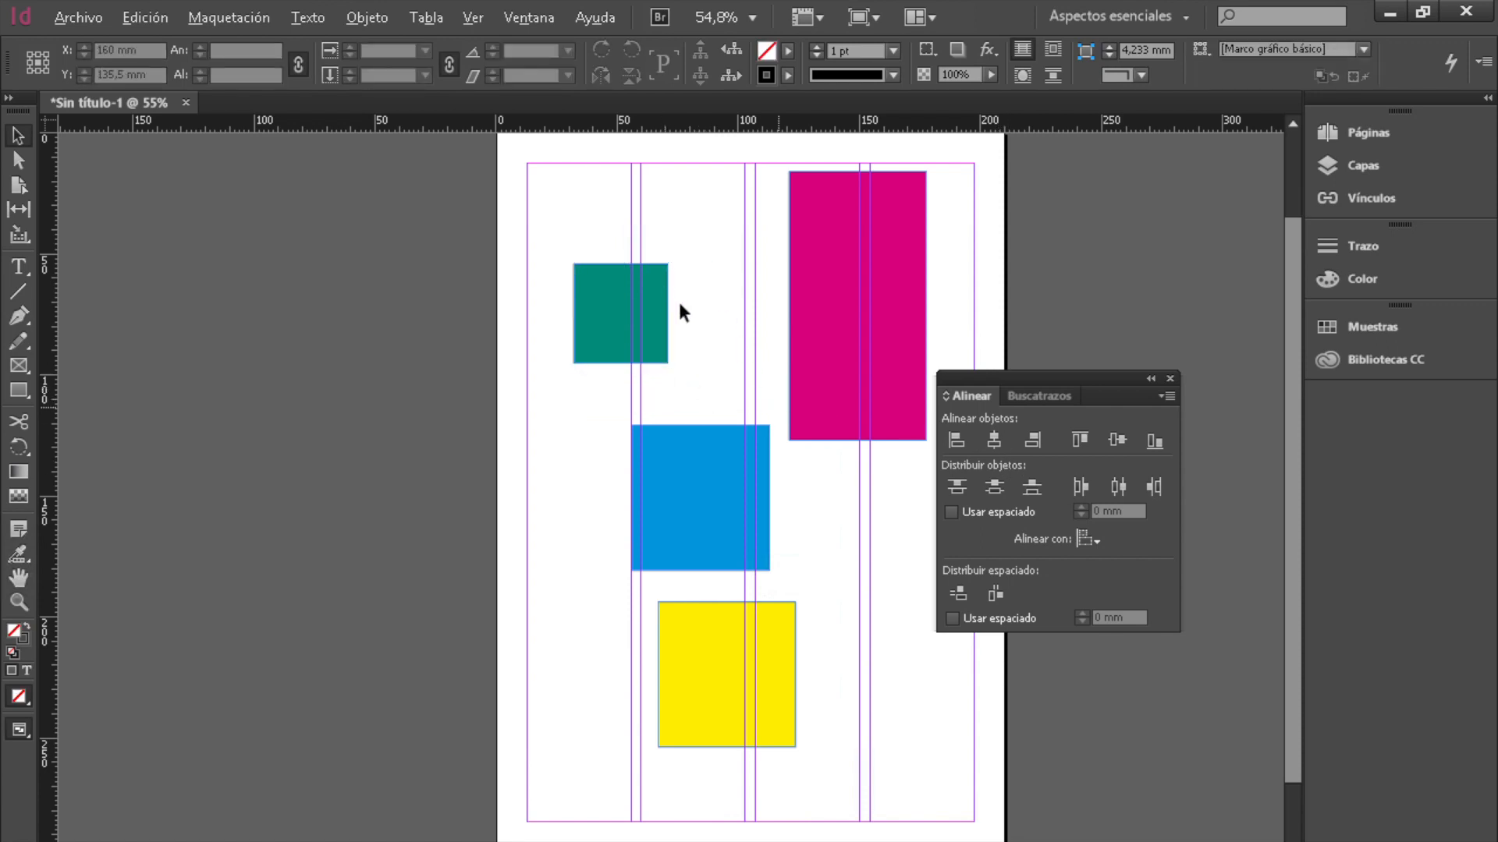
Select all four frames and distribute them by top edges, by vertical centres and finally by bottom edges.
{"action": "left_click_drag", "start_coordinate": [559, 180], "coordinate": [888, 671]}
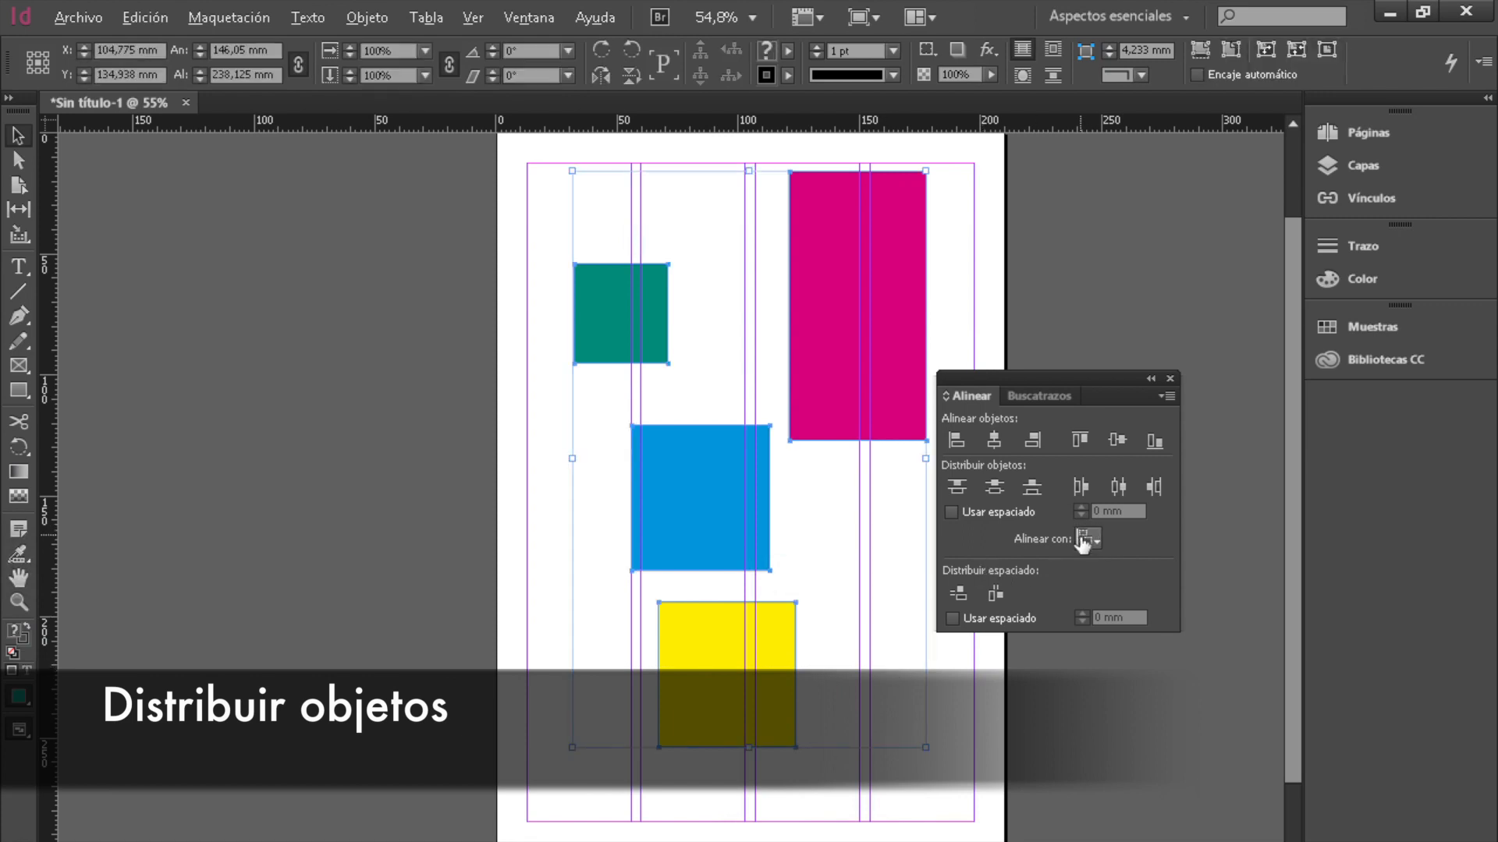
{"action": "left_click", "coordinate": [958, 489]}
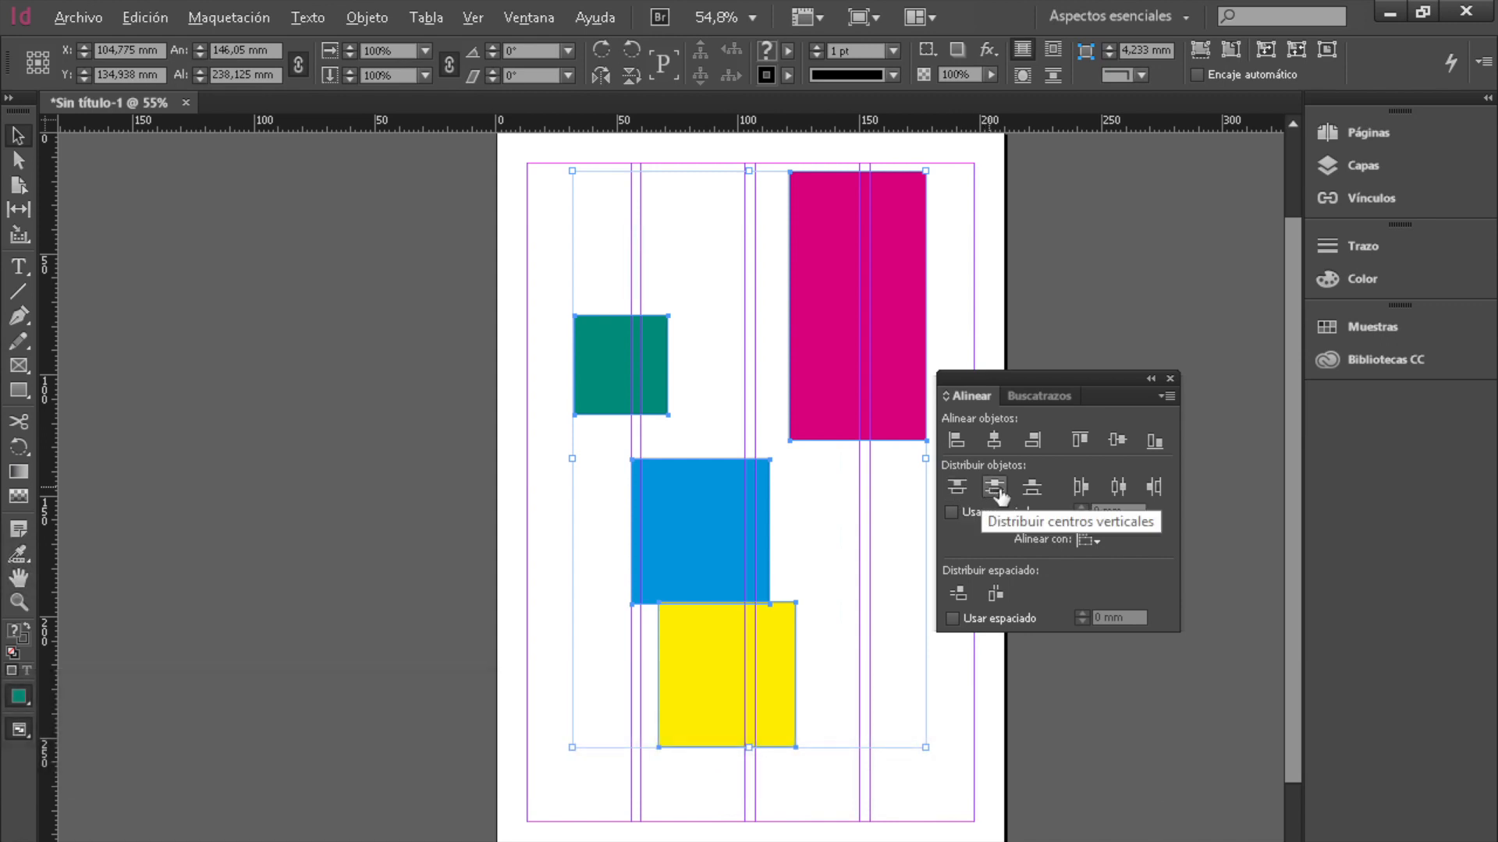
{"action": "left_click", "coordinate": [1002, 496]}
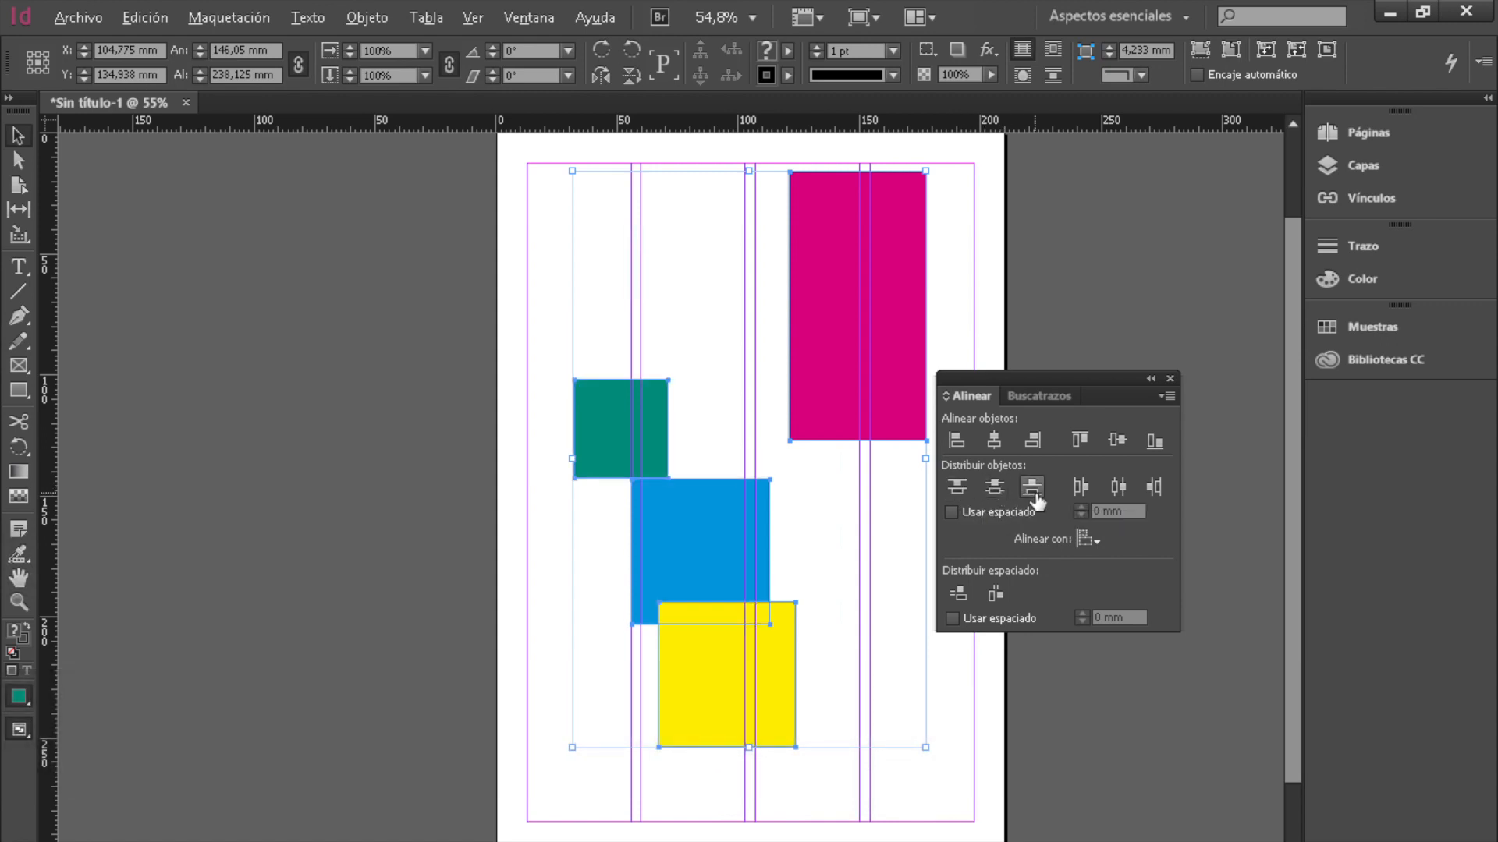
{"action": "left_click", "coordinate": [1032, 490]}
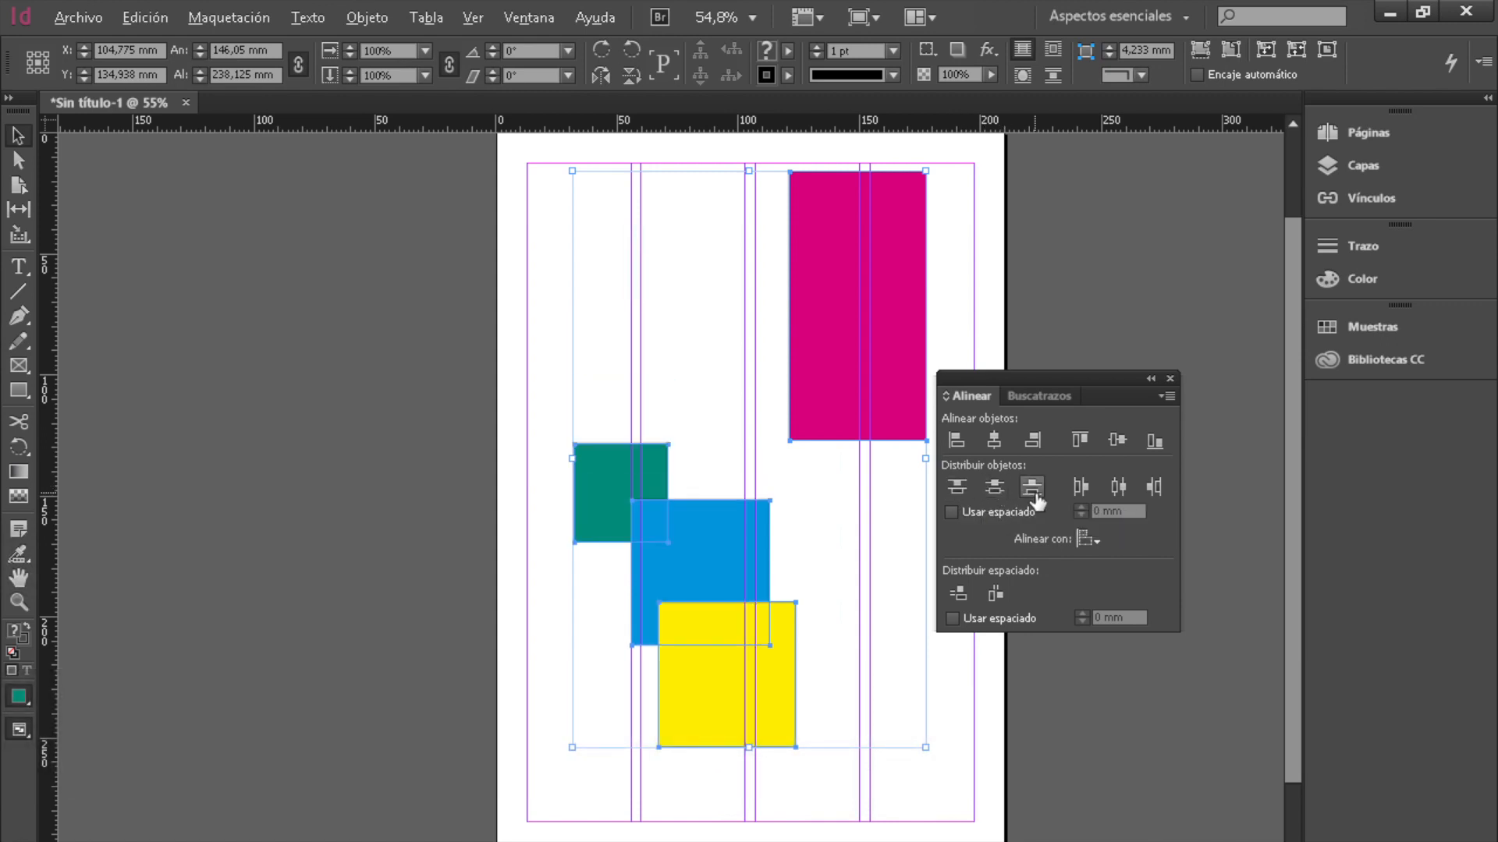
Distribute the four selected frames by left edges, by horizontal centres and finally by right edges.
{"action": "left_click", "coordinate": [1081, 488]}
{"action": "left_click", "coordinate": [1117, 493]}
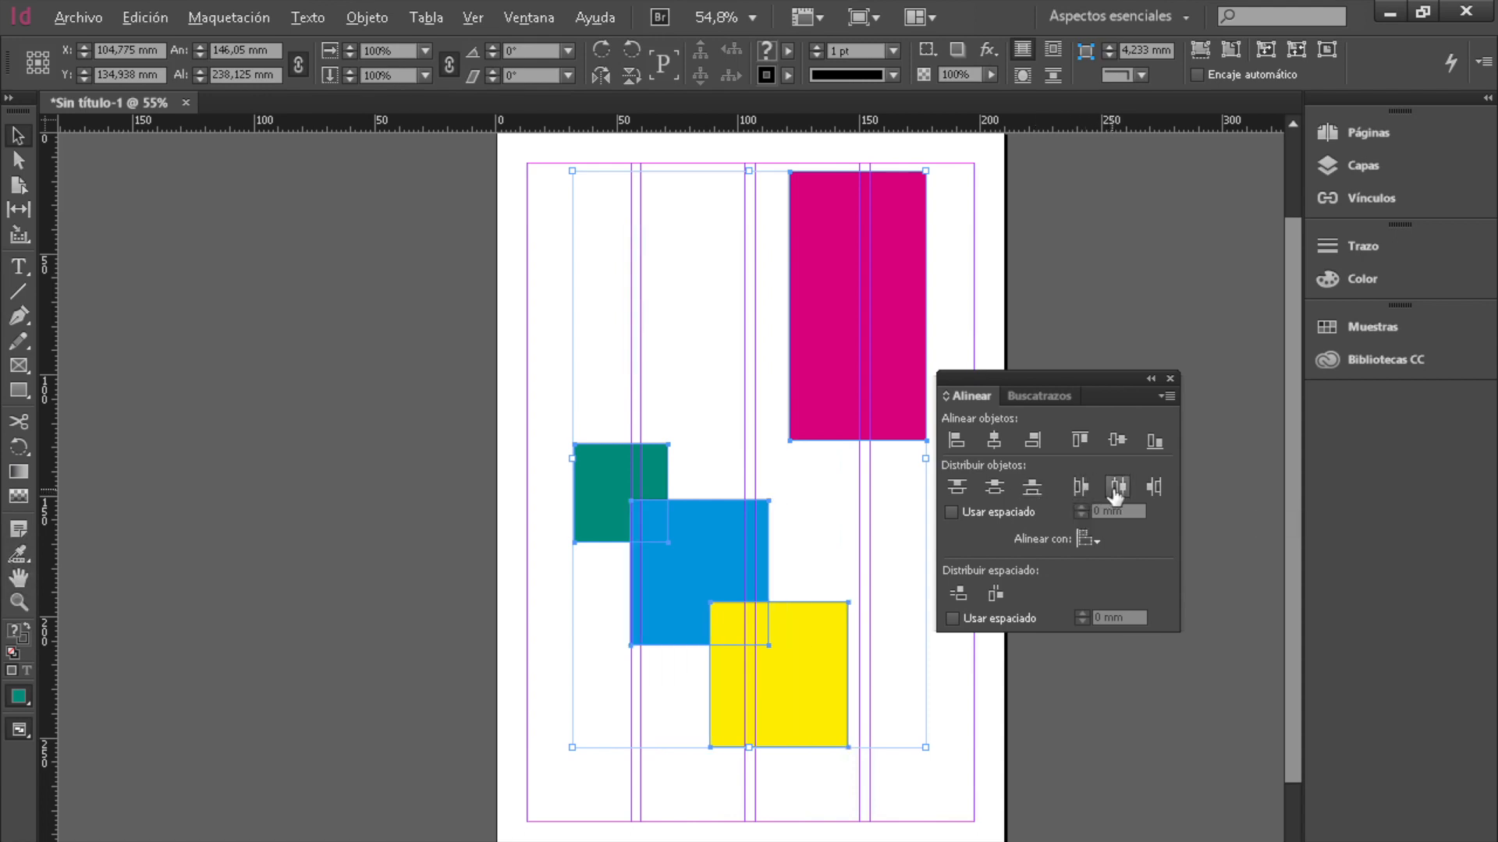
{"action": "left_click", "coordinate": [1154, 489]}
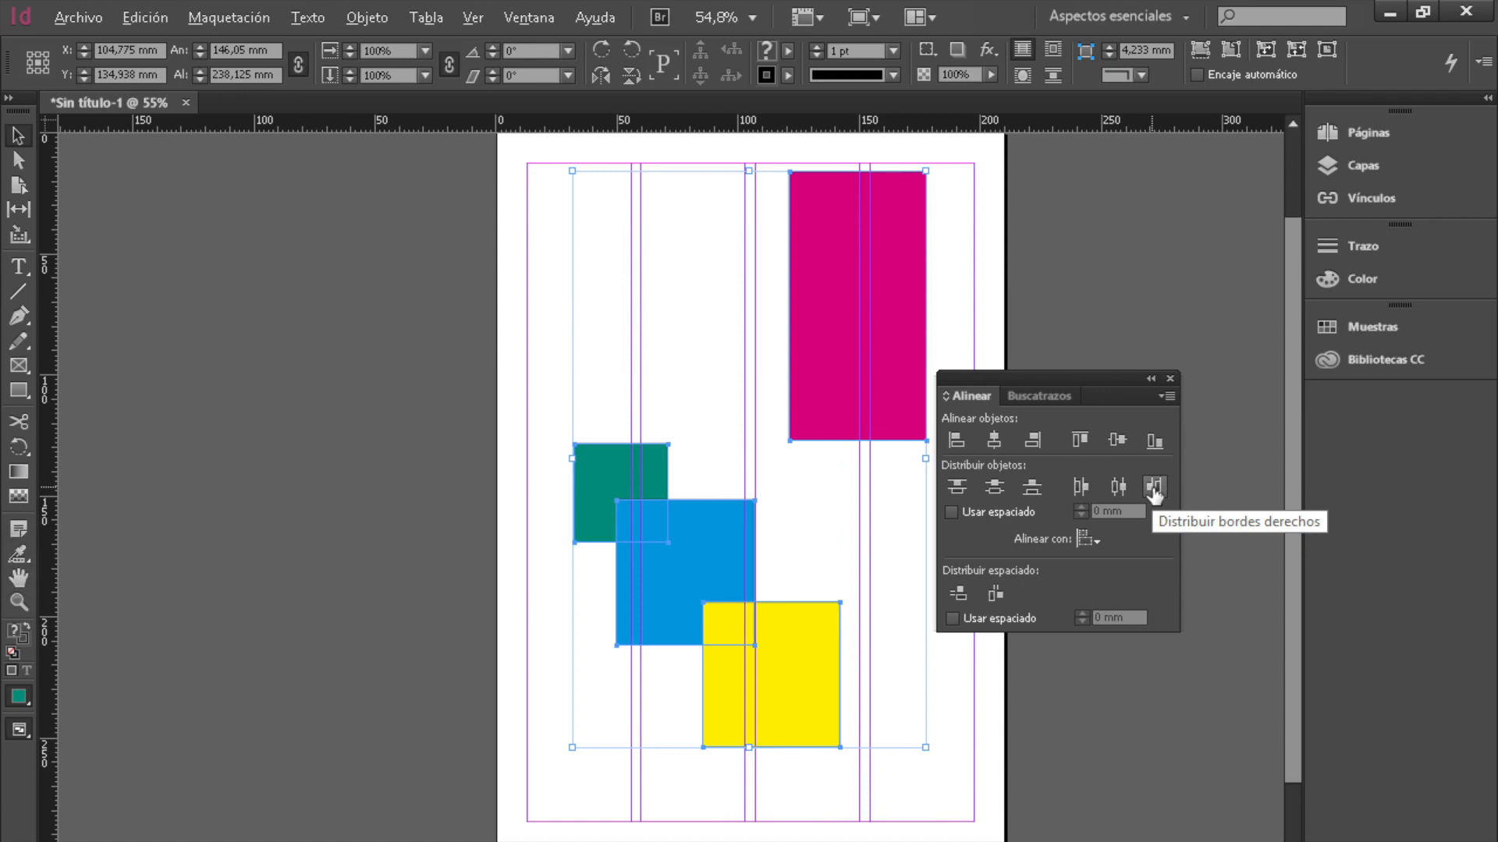
Enable Usar espaciado for object distribution, and distribute the spacing between the magenta, yellow and blue frames at 25 mm, vertically and horizontally.
{"action": "left_click", "coordinate": [987, 512]}
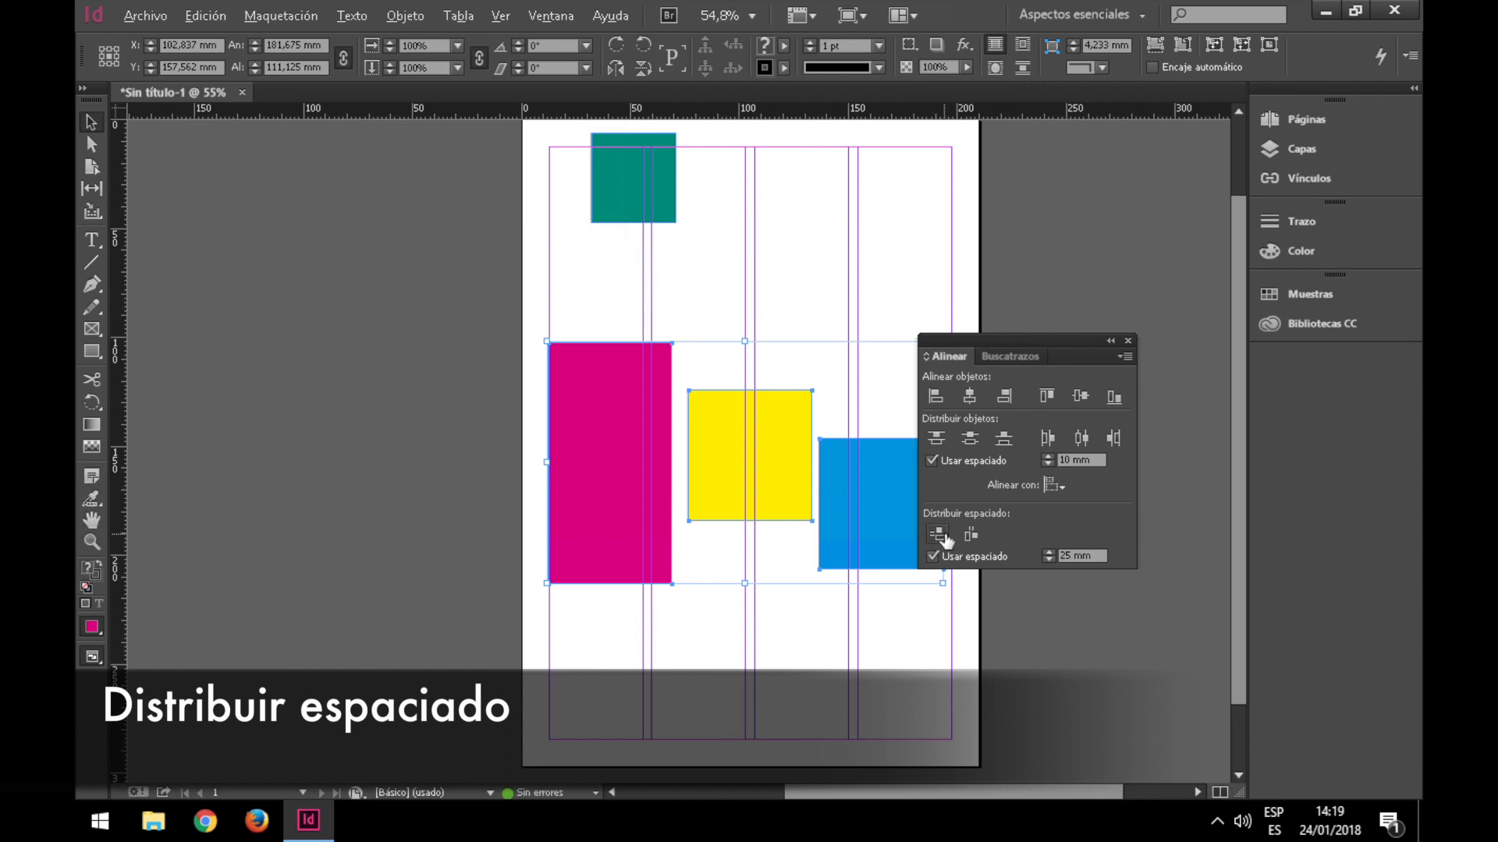
{"action": "left_click", "coordinate": [938, 535]}
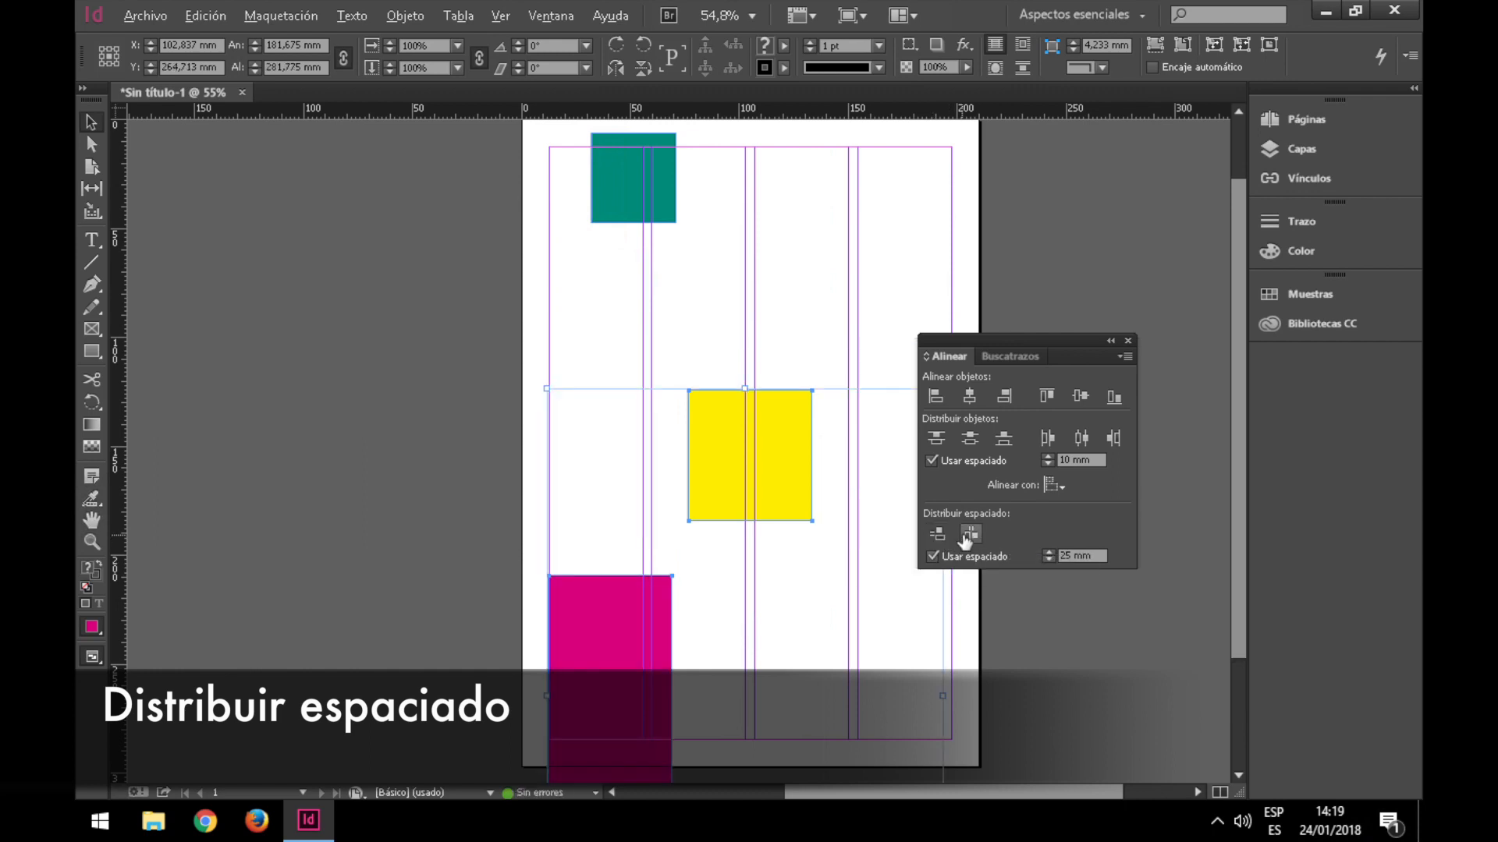
{"action": "left_click", "coordinate": [968, 536]}
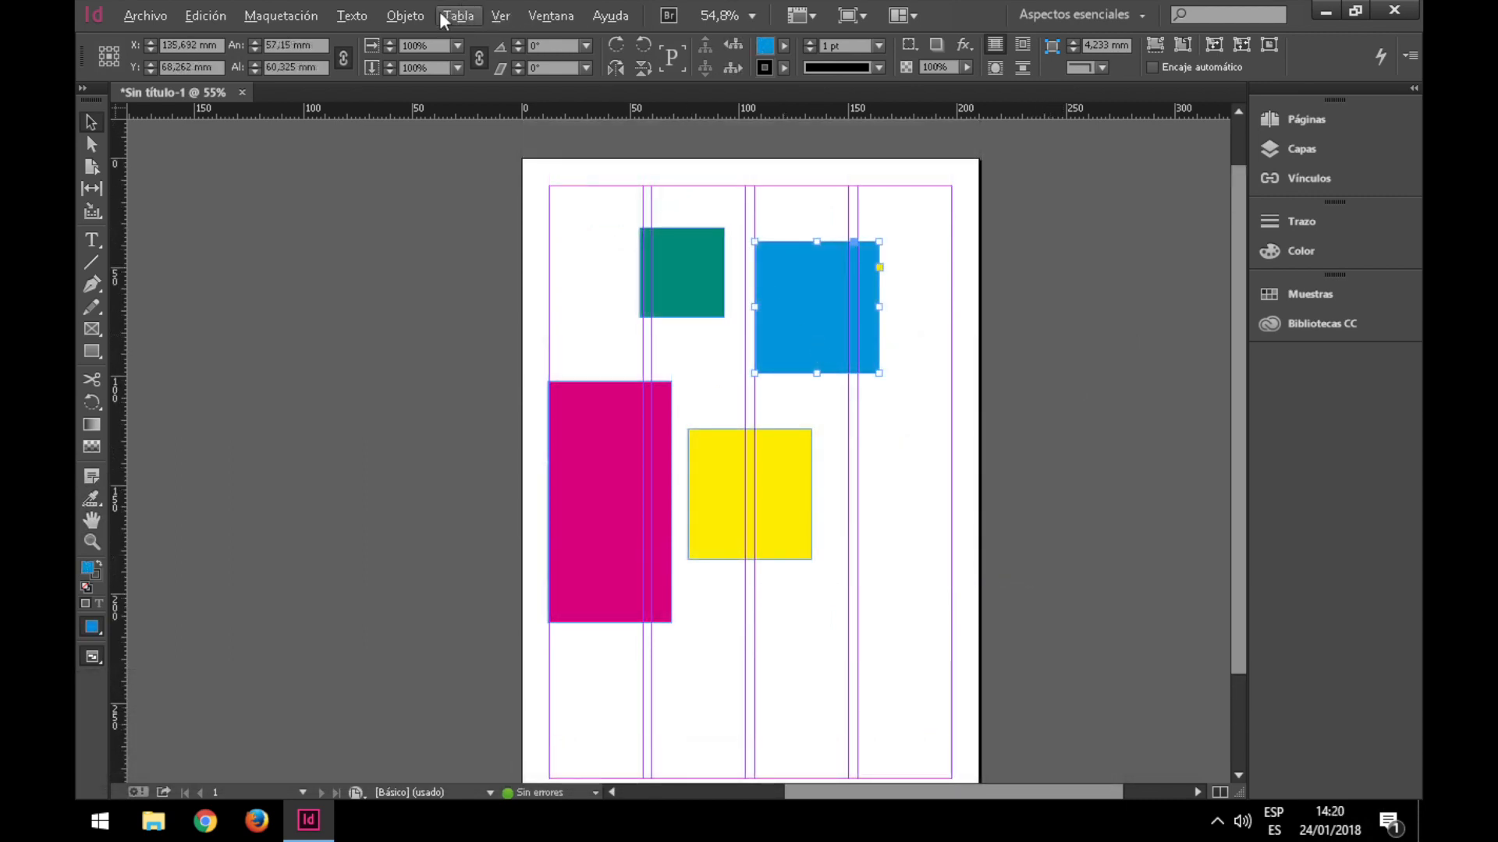
Lock the blue frame's position and check where the command for unlocking everything on the spread is.
{"action": "left_click", "coordinate": [408, 16]}
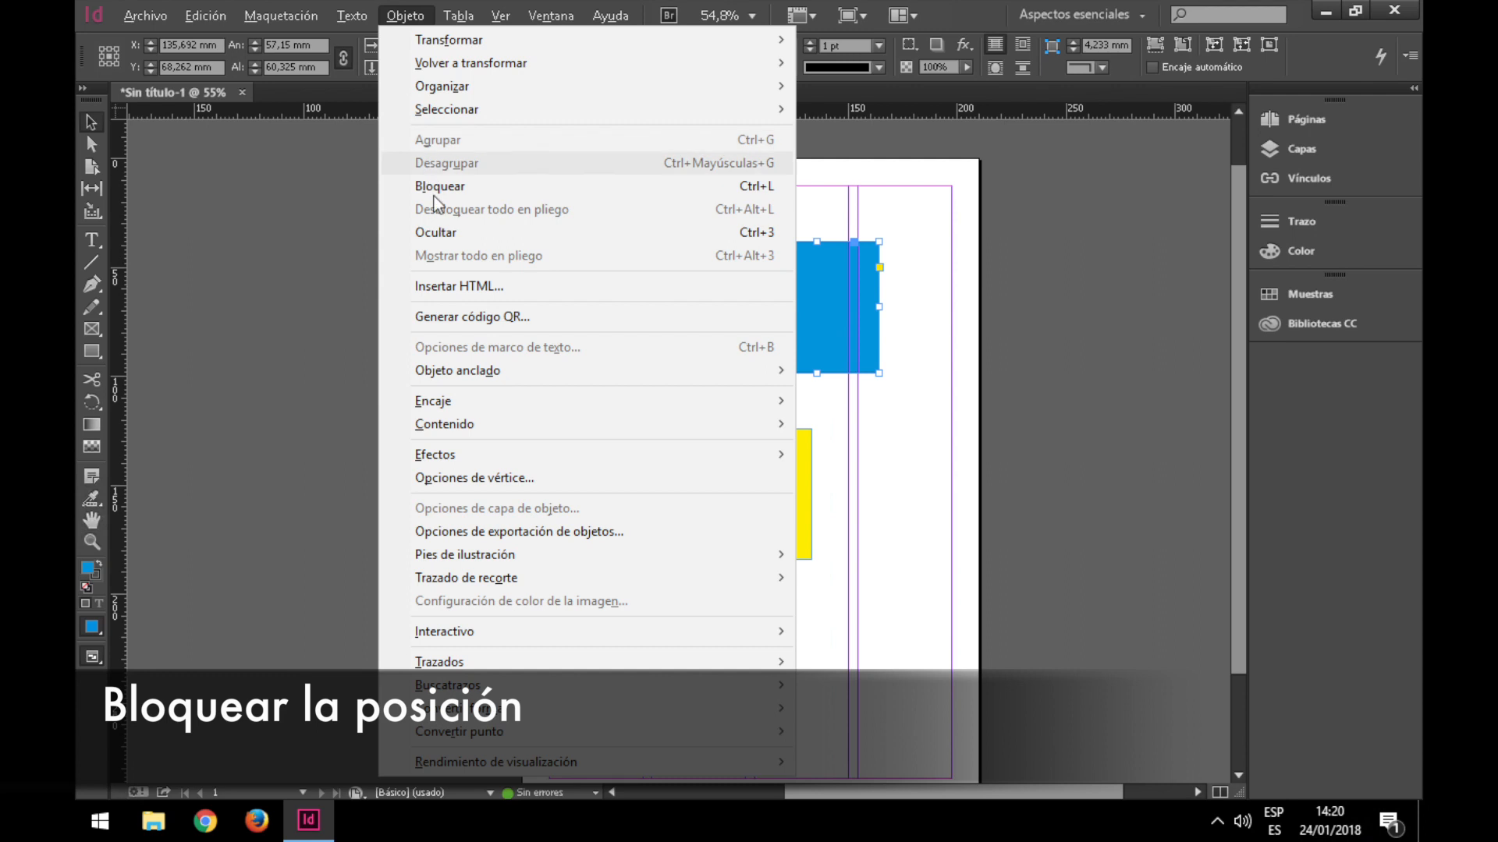
{"action": "left_click", "coordinate": [440, 187]}
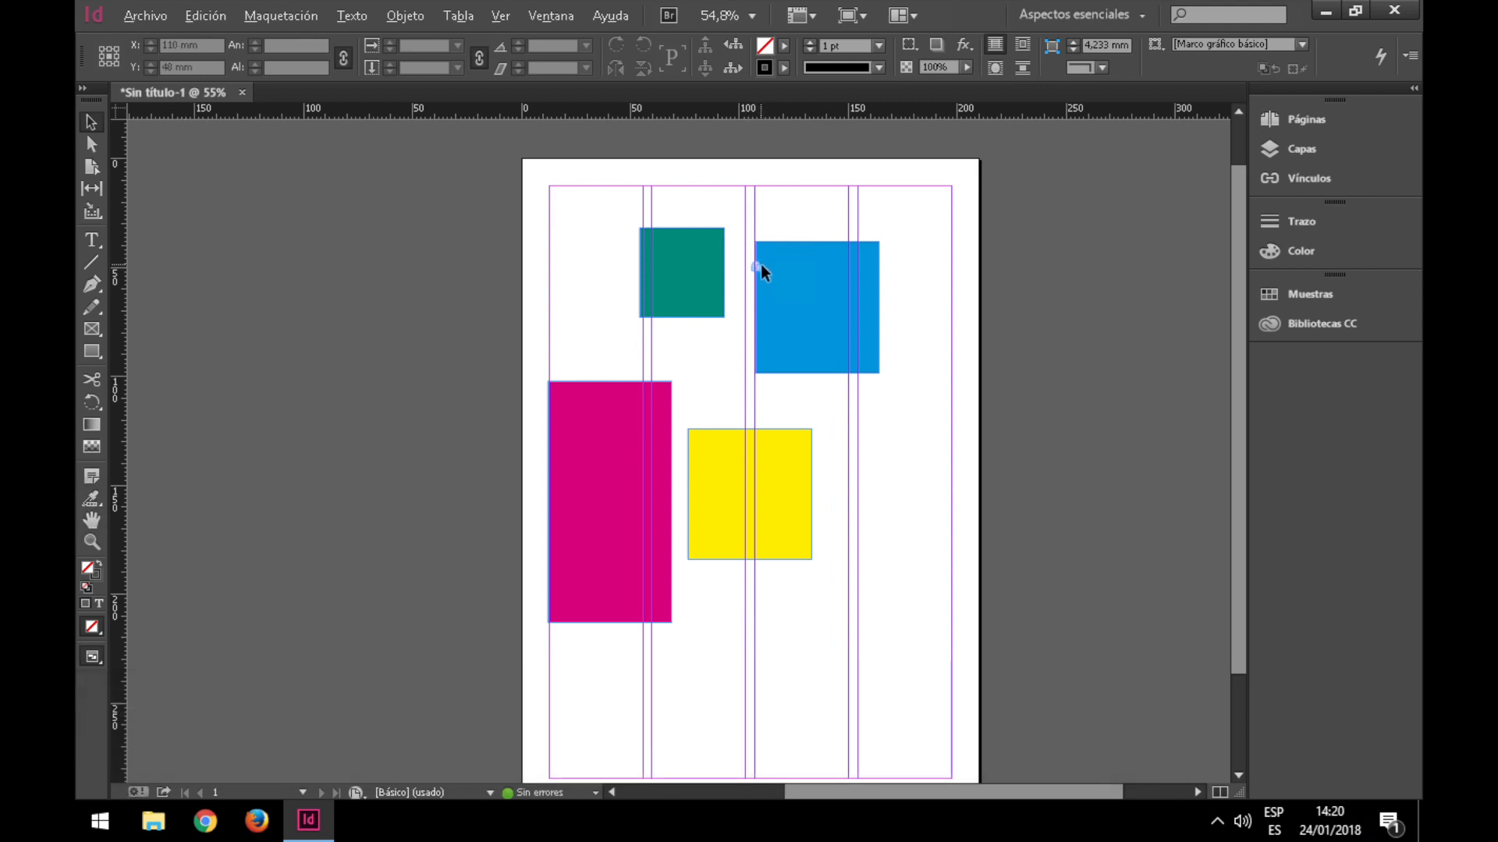
{"action": "left_click", "coordinate": [405, 15]}
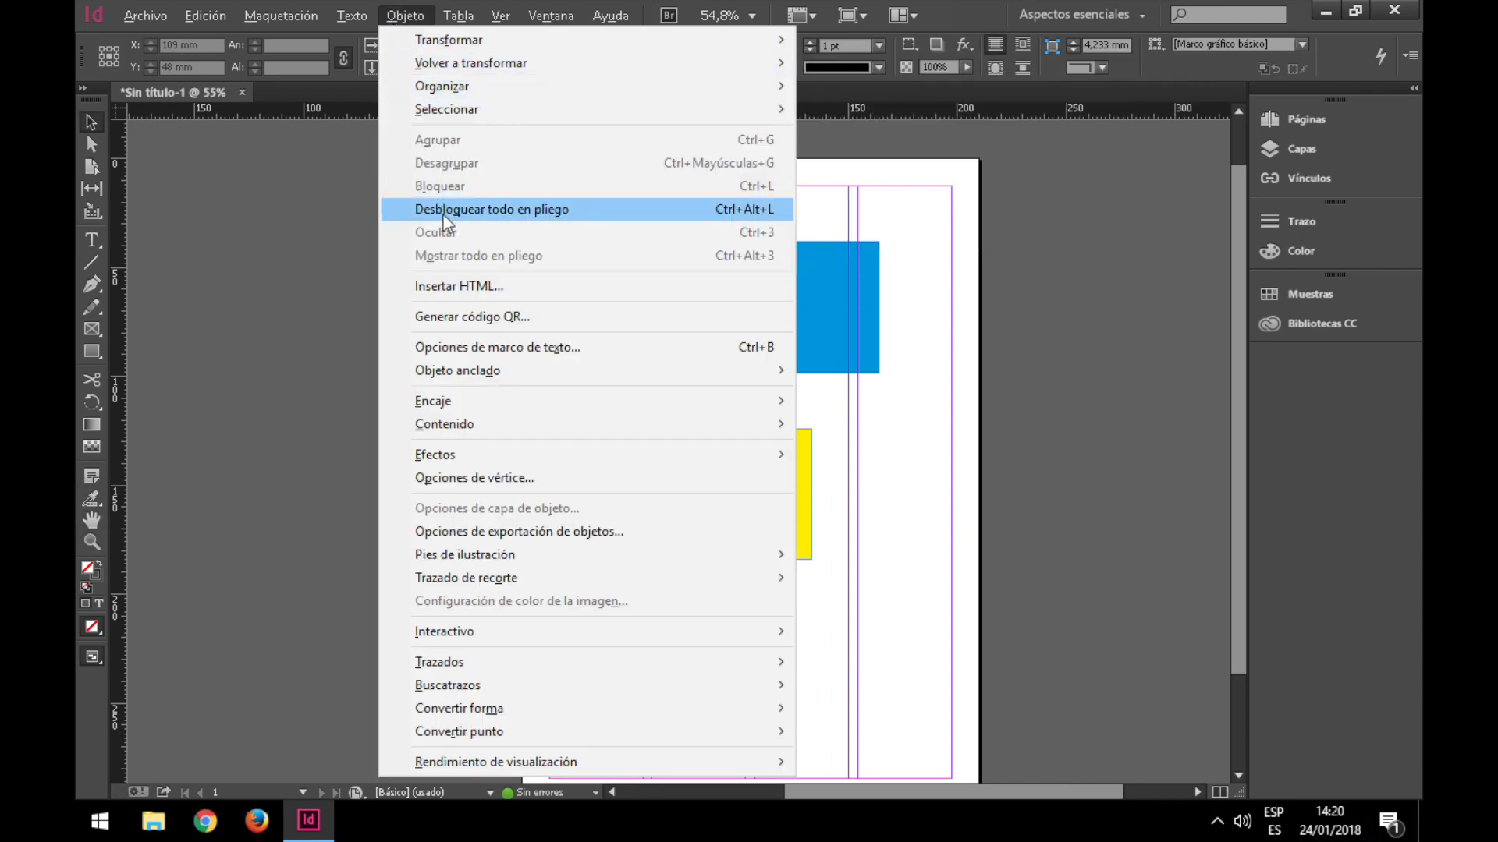
{"action": "left_click", "coordinate": [936, 312]}
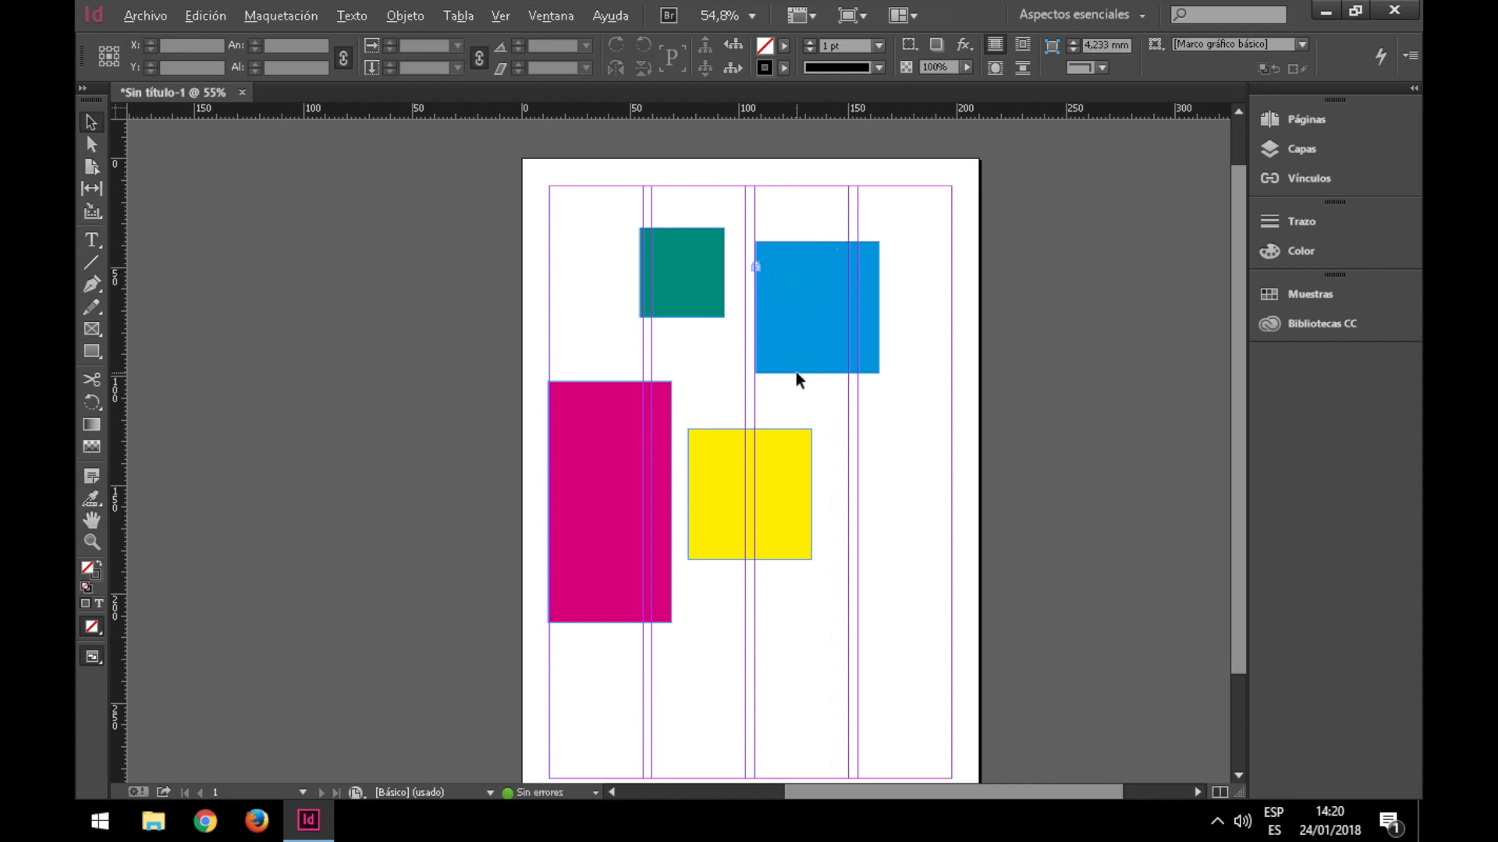
Turn off Impedir selección de objetos bloqueados in the General preferences and apply the change.
{"action": "key", "text": "alt+e"}
{"action": "mouse_move", "coordinate": [468, 802]}
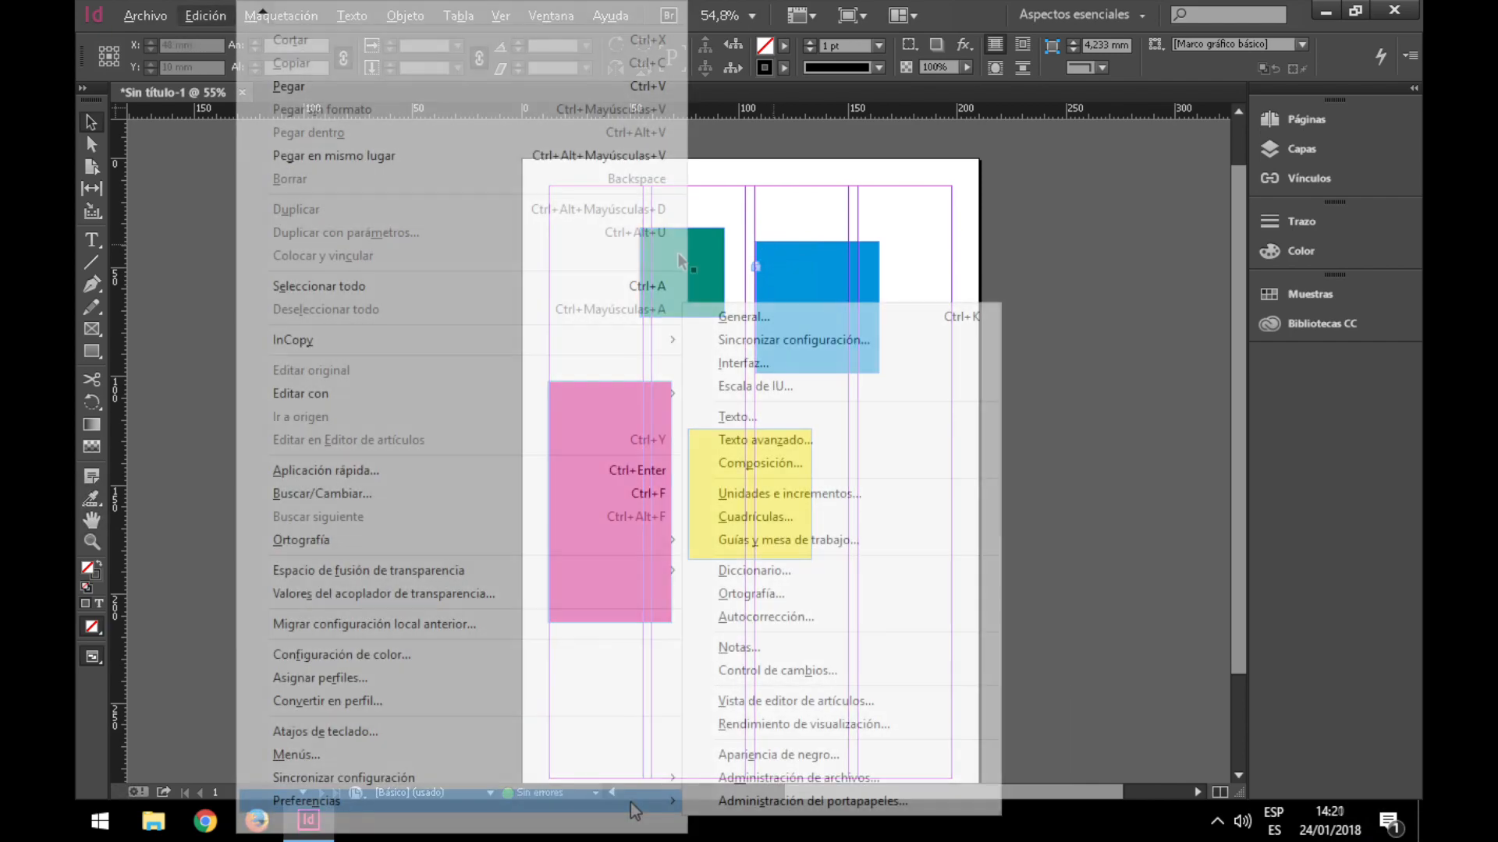
{"action": "left_click", "coordinate": [799, 321]}
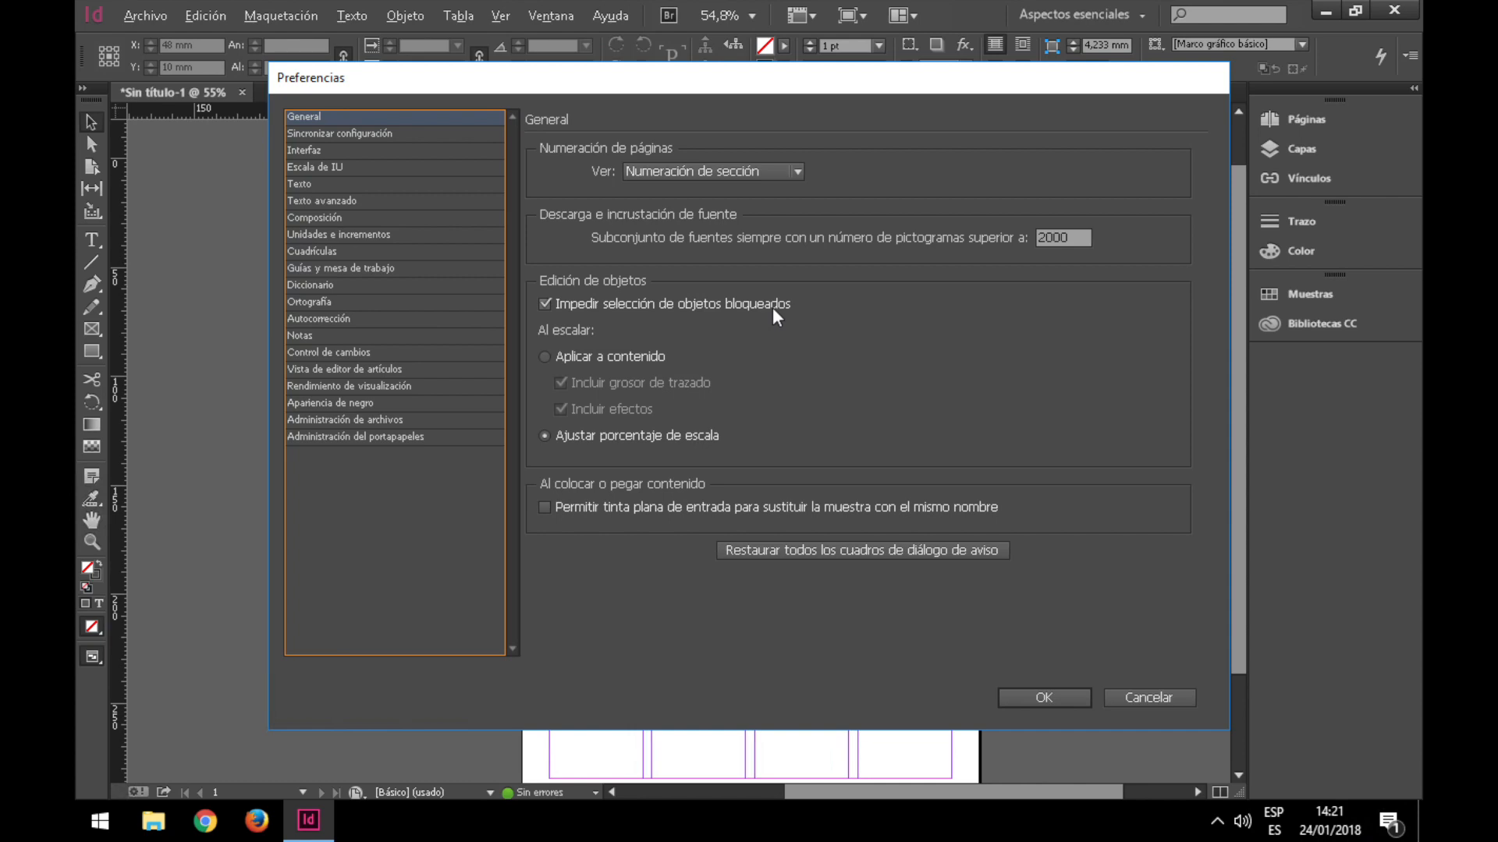
{"action": "left_click", "coordinate": [544, 304]}
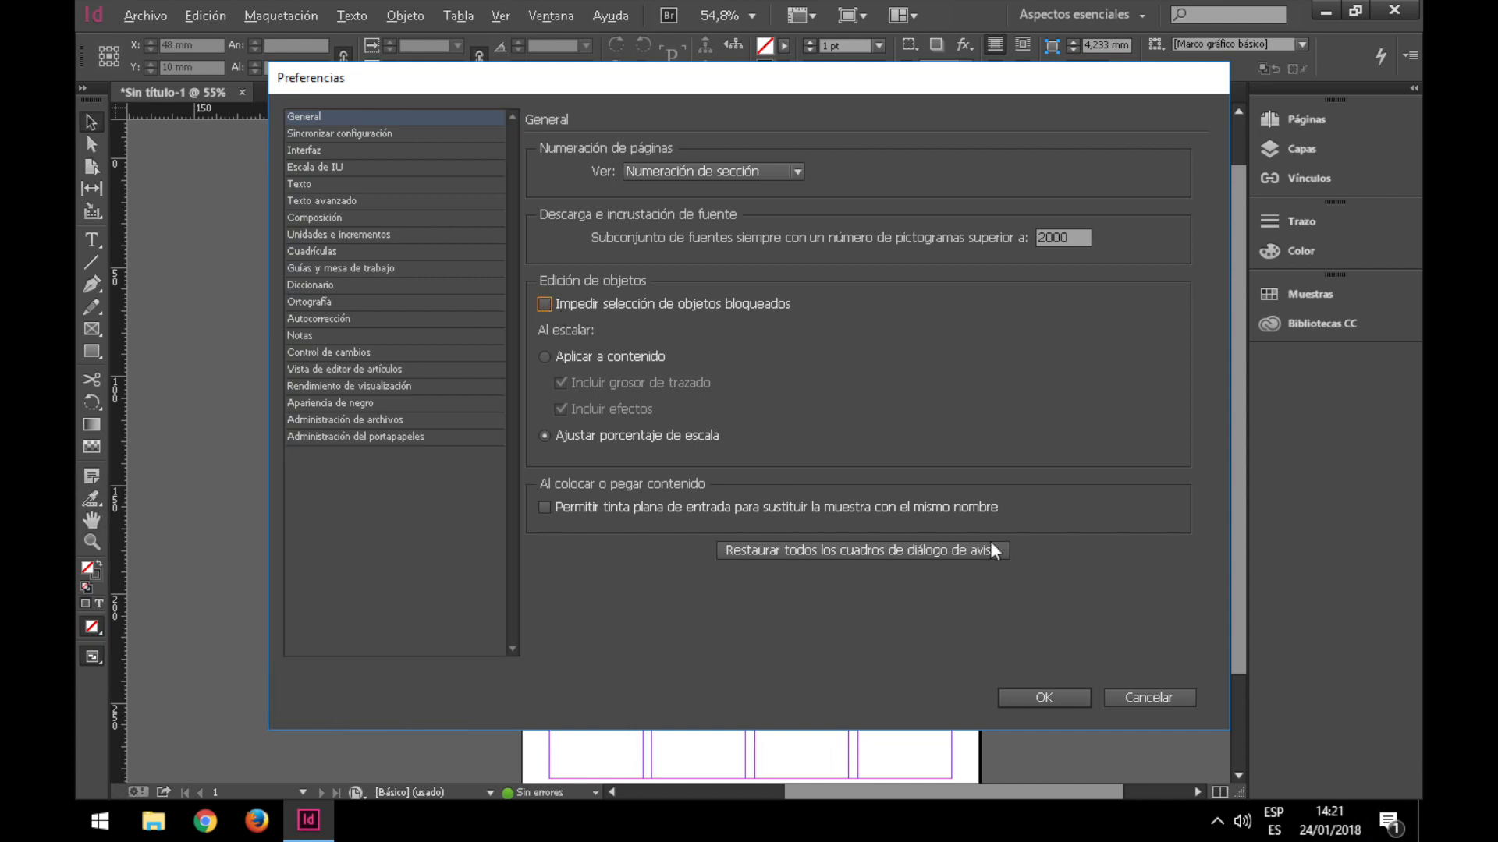
{"action": "left_click", "coordinate": [1018, 698]}
Hide the blue frame, and show all hidden objects on the spread again.
{"action": "left_click", "coordinate": [789, 325]}
{"action": "left_click", "coordinate": [404, 16]}
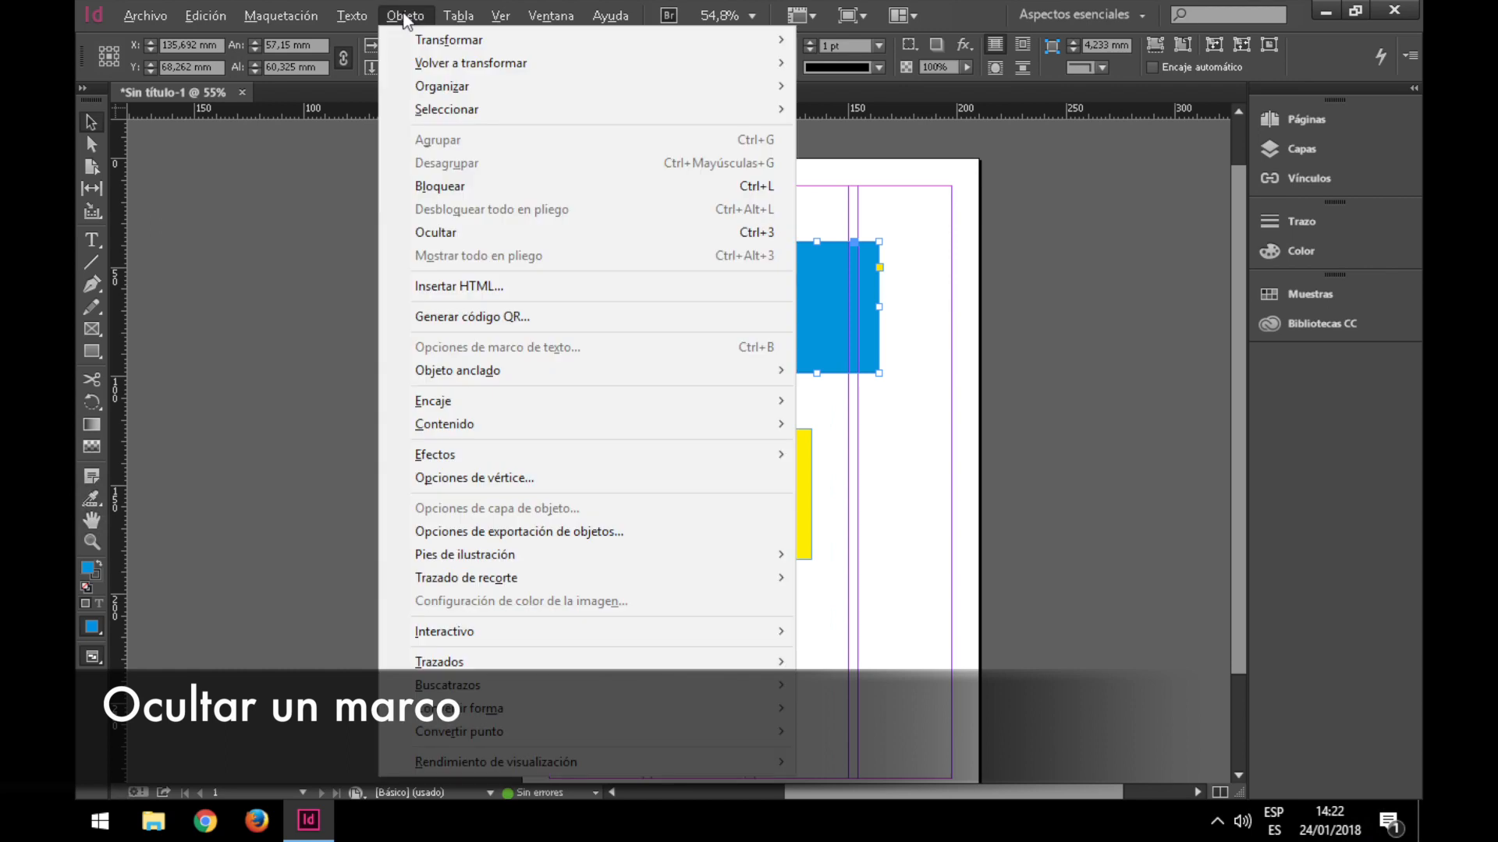
{"action": "mouse_move", "coordinate": [427, 86]}
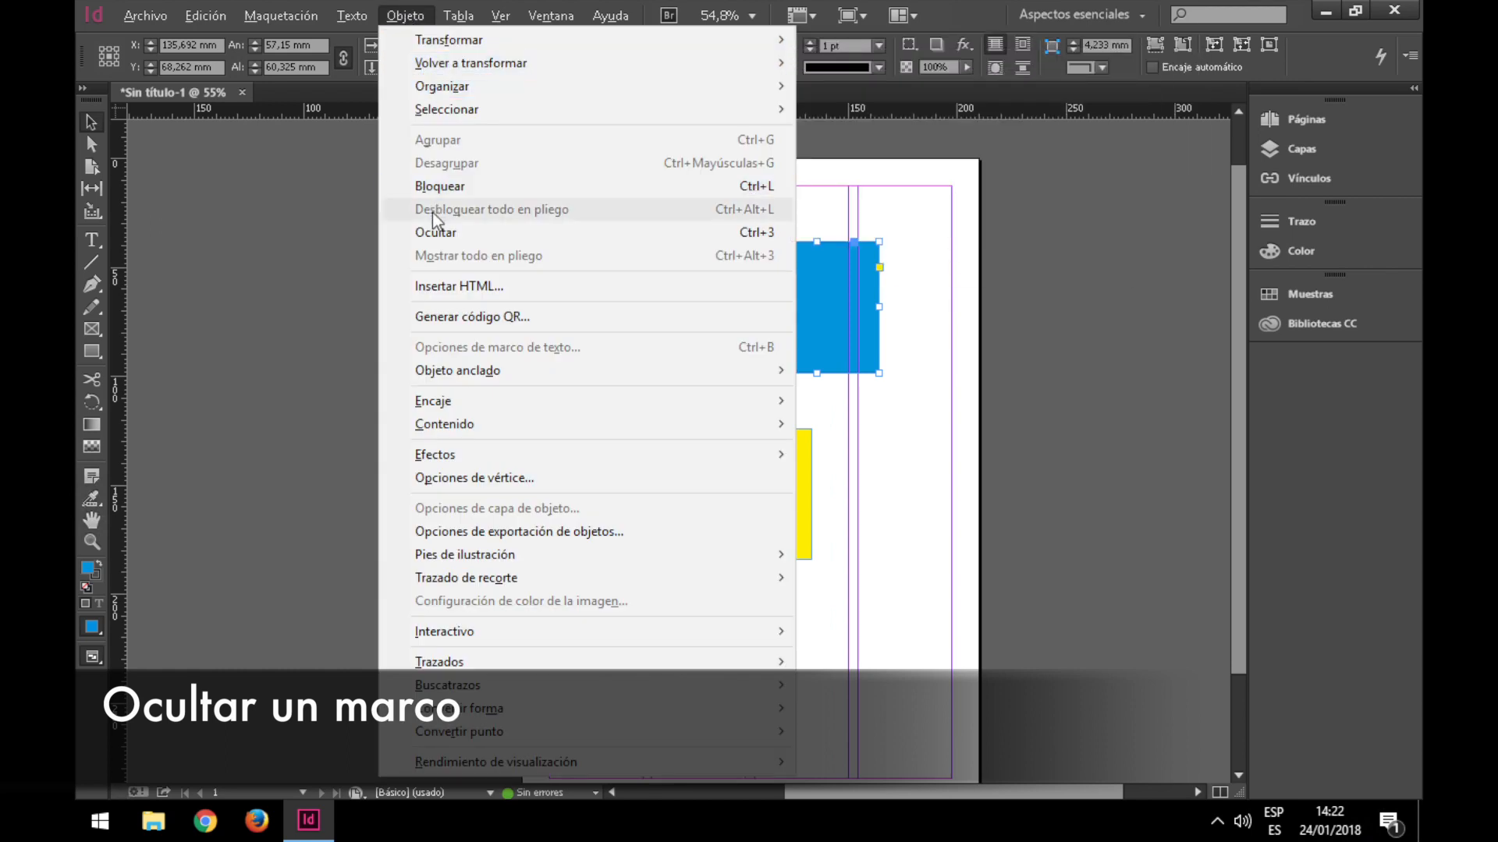
{"action": "left_click", "coordinate": [435, 233]}
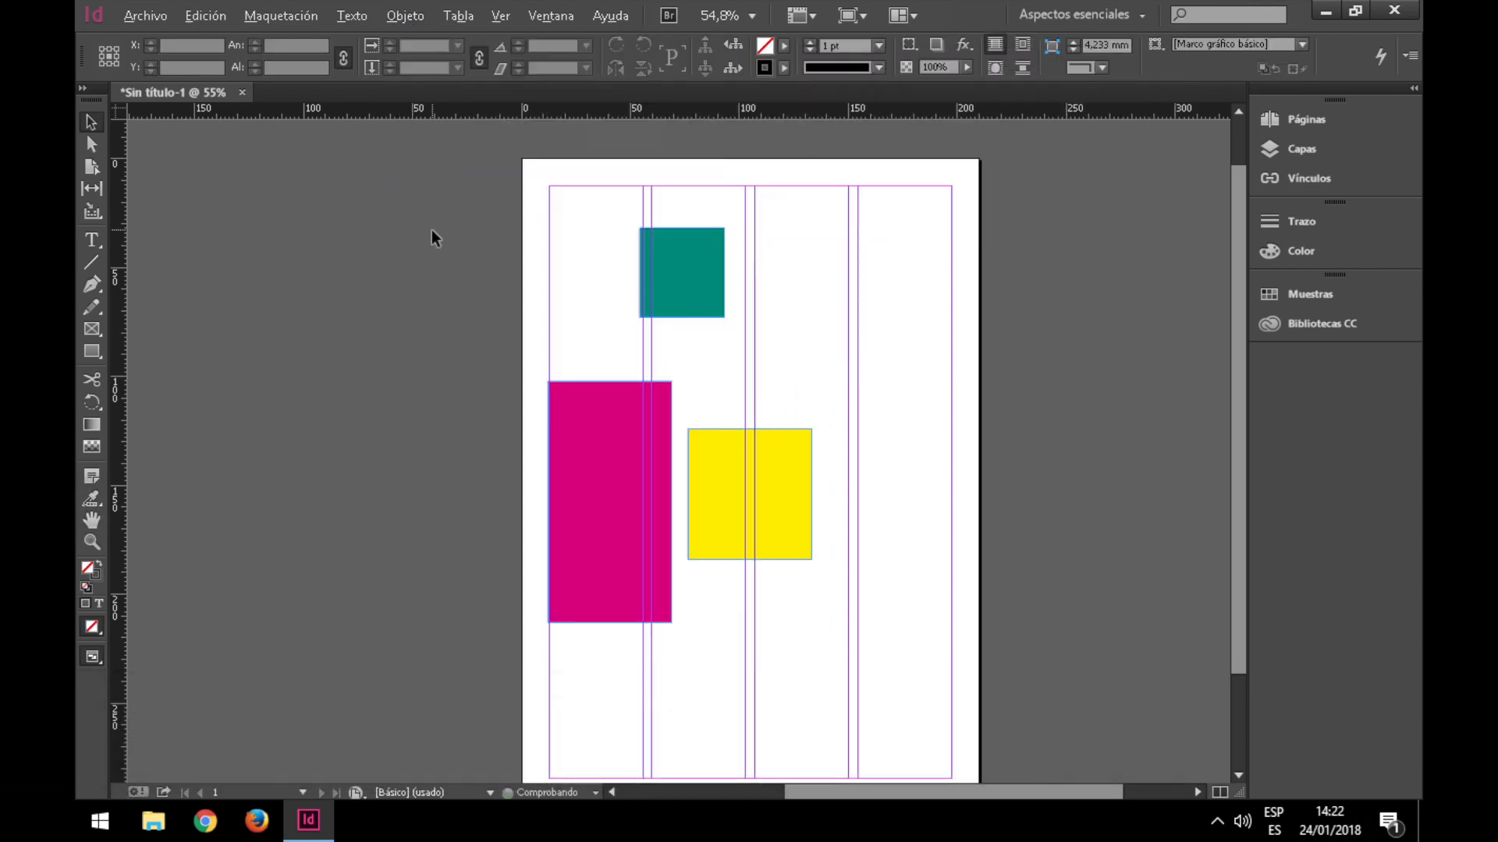
{"action": "left_click", "coordinate": [404, 16]}
{"action": "left_click", "coordinate": [425, 255]}
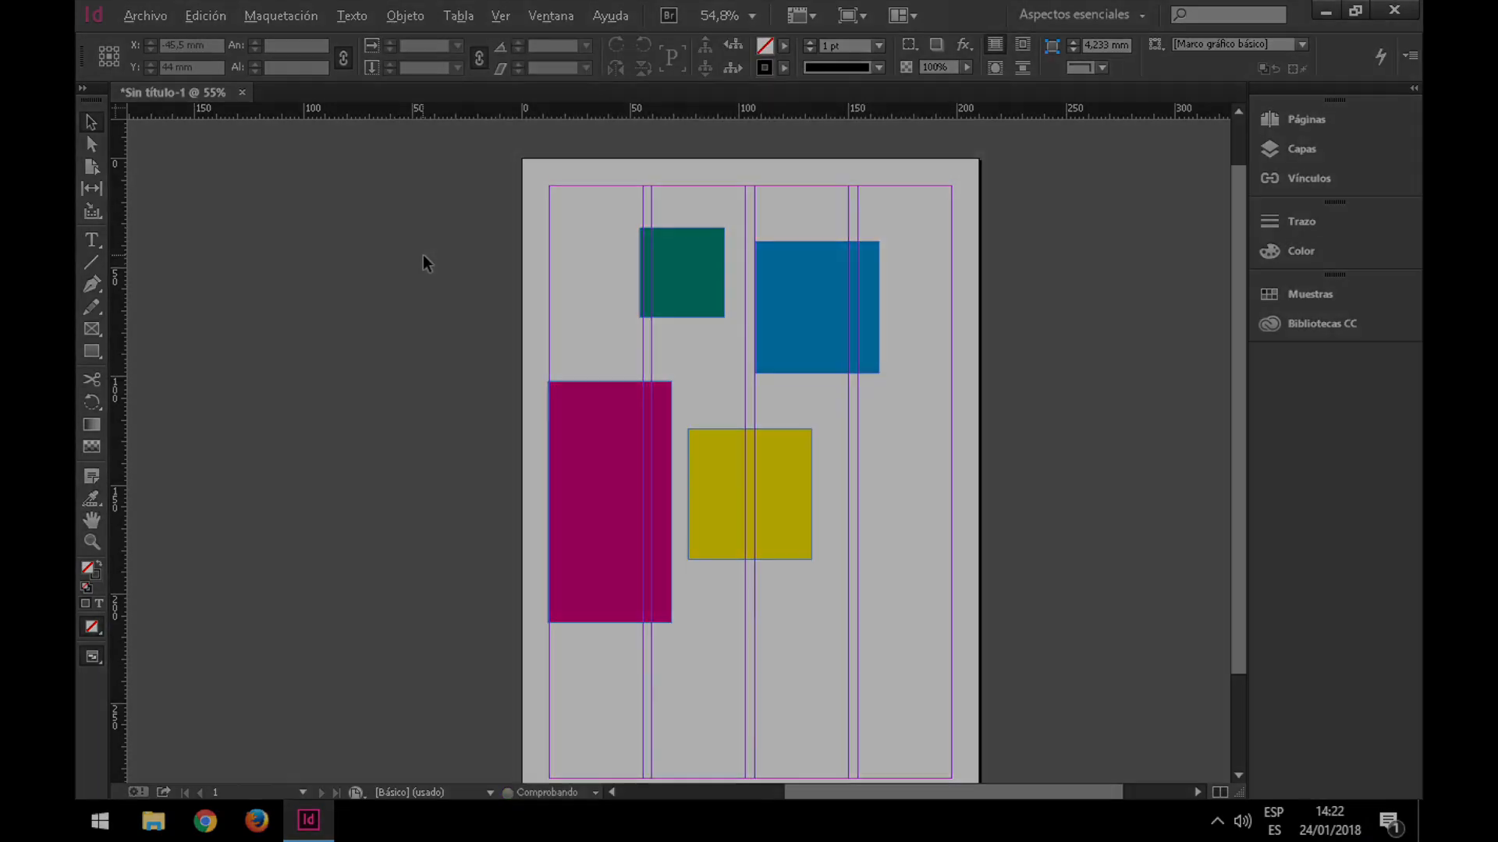